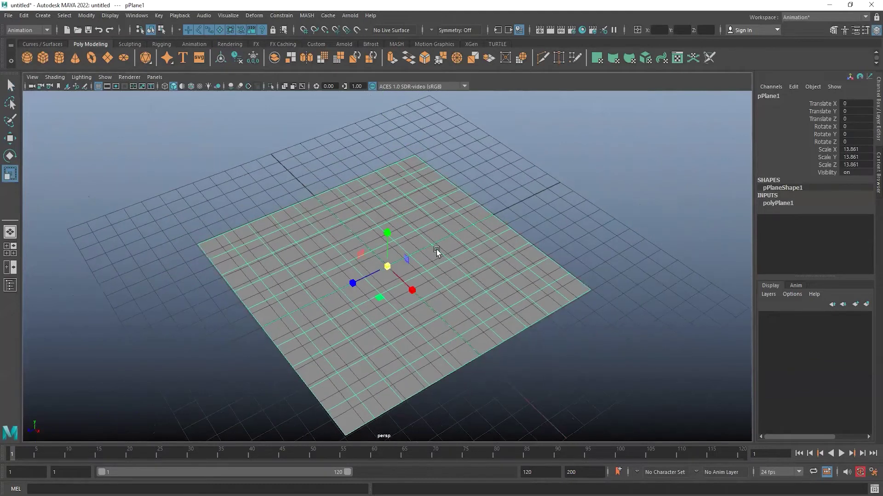
Raise the plane slightly above the grid, to about 0.138 in Translate Y
key(w)
ctrl+click(384, 226)
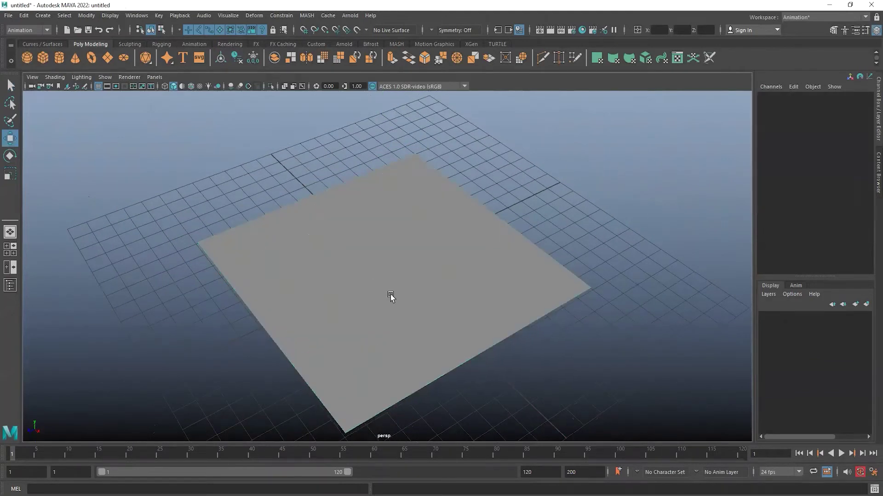
alt+drag(390, 295, 404, 292)
click(408, 297)
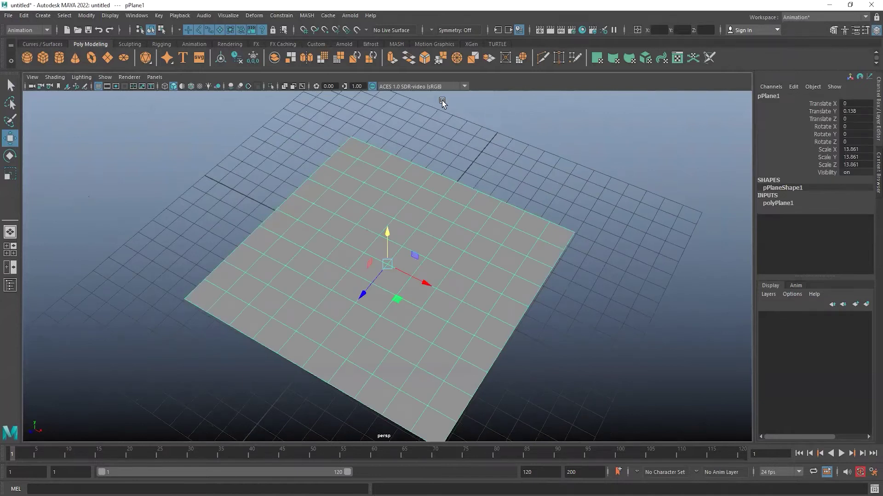
click(544, 144)
alt+drag(520, 151, 399, 263)
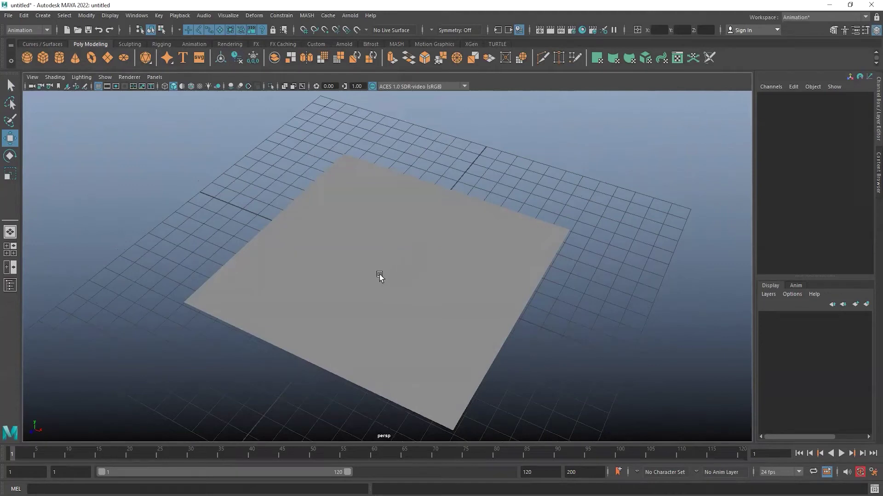
alt+drag(398, 279, 394, 271)
click(385, 277)
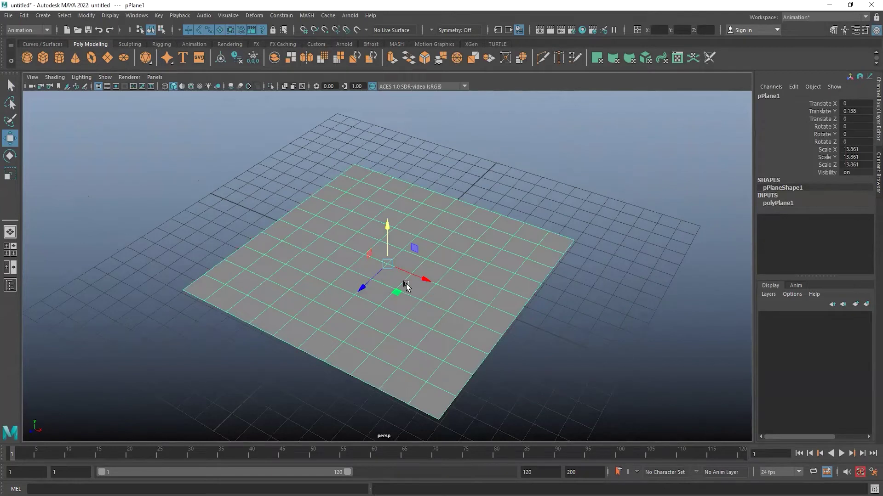
alt+drag(302, 246, 506, 112)
click(506, 137)
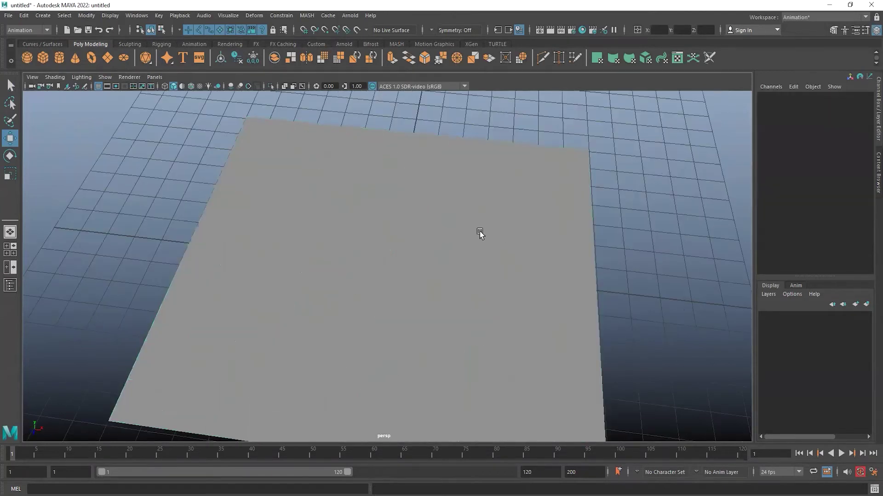
alt+drag(478, 233, 443, 240)
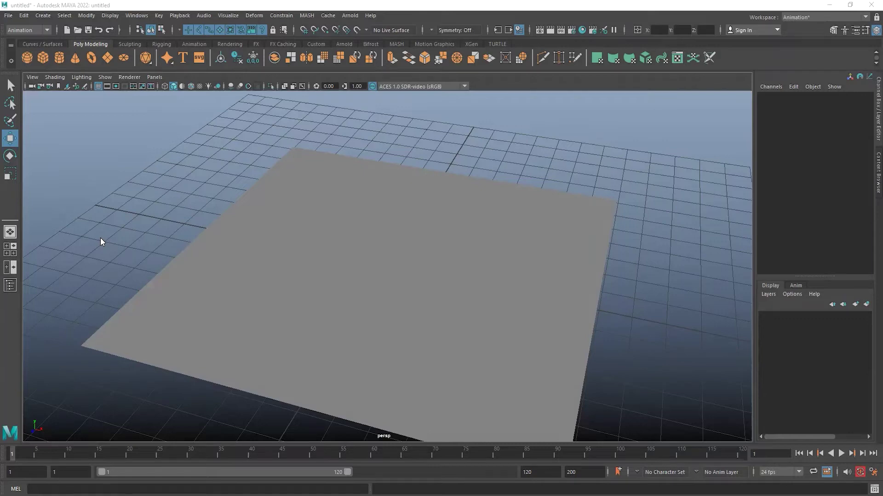
Switch to File Explorer and look through the color, DISP, NORMAL and SPECULAR wood plank maps in the wood_texchar folder
key(alt+Tab)
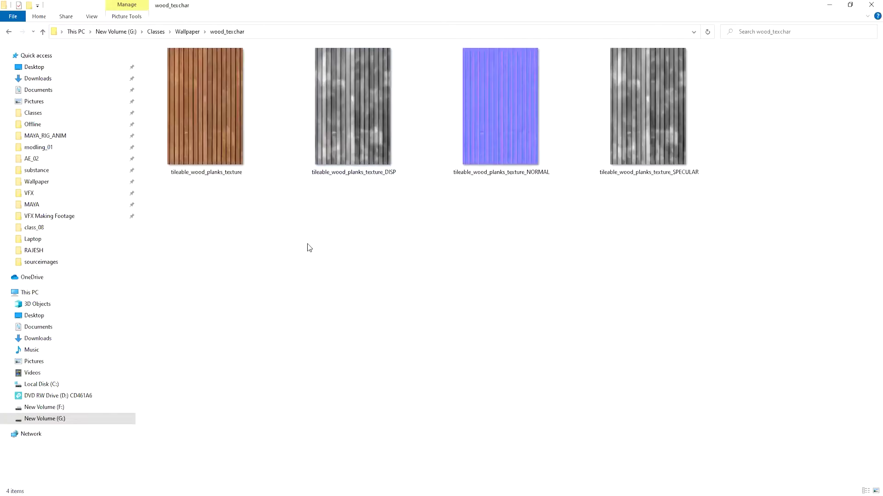
click(198, 136)
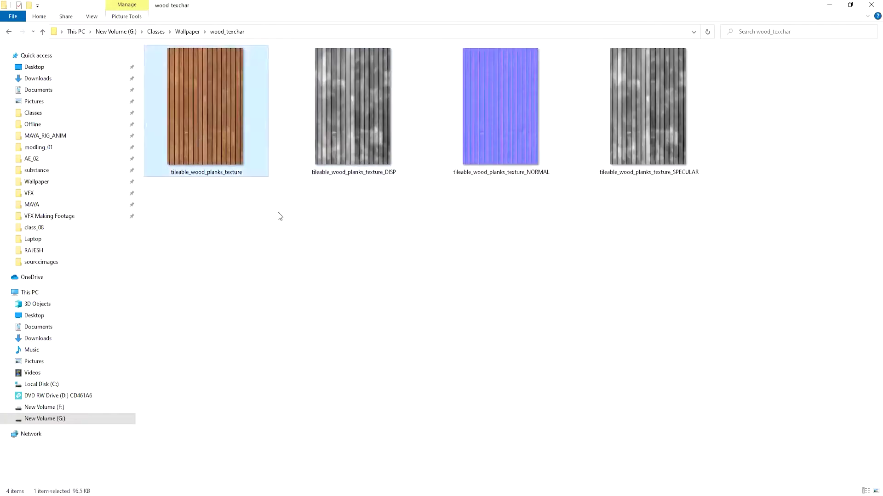
click(361, 146)
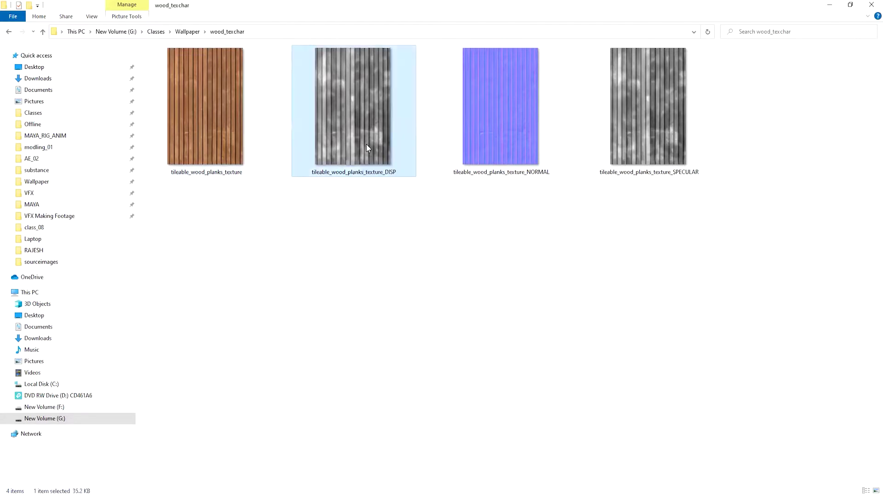
click(398, 197)
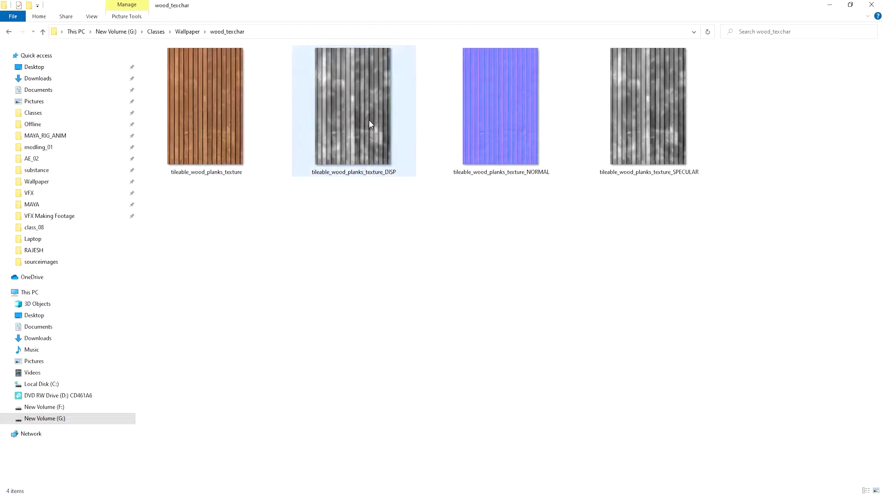
click(366, 115)
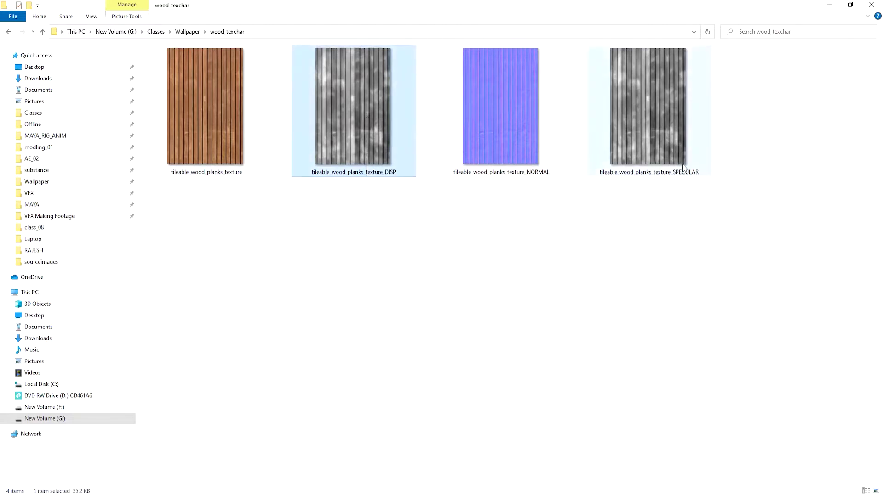
click(605, 103)
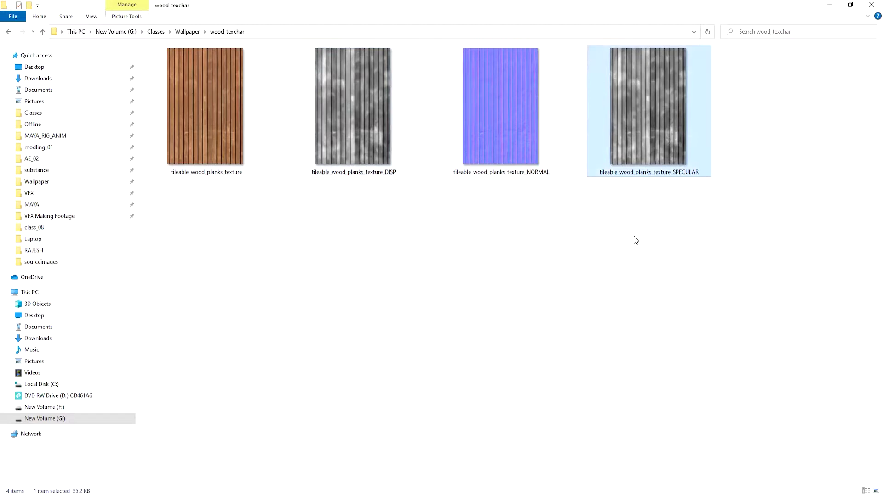
click(502, 144)
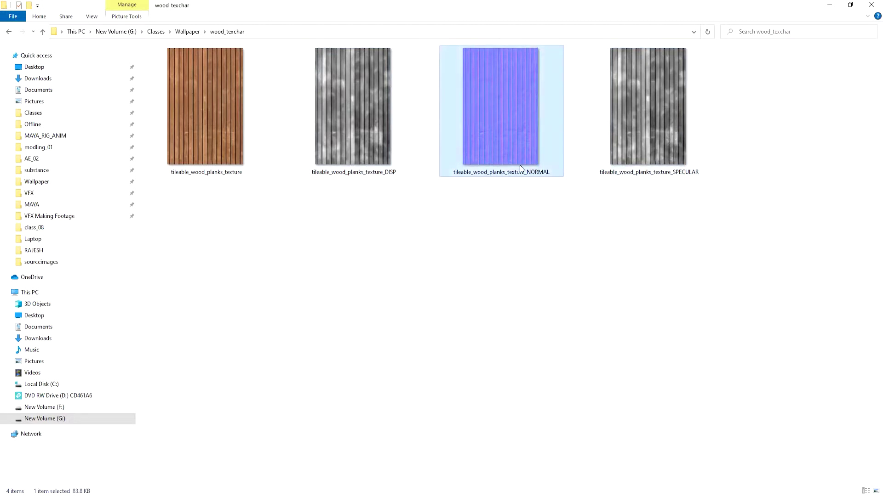
click(208, 119)
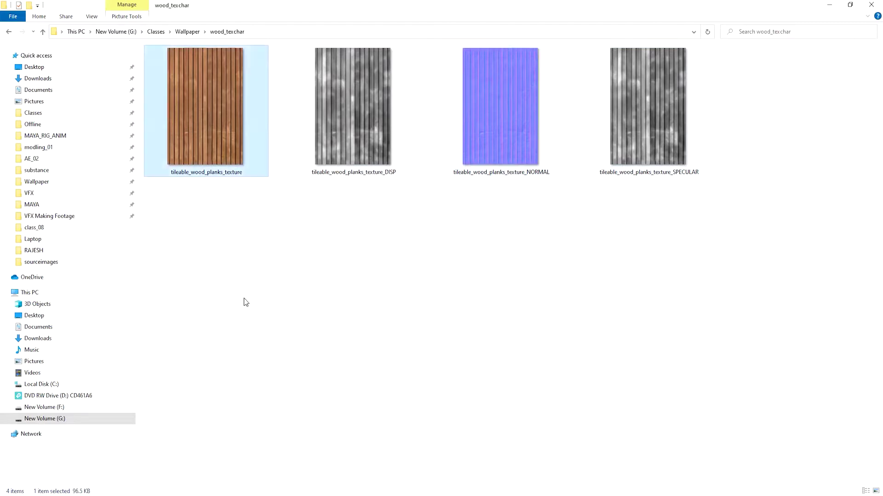
key(shift+F10)
key(Escape)
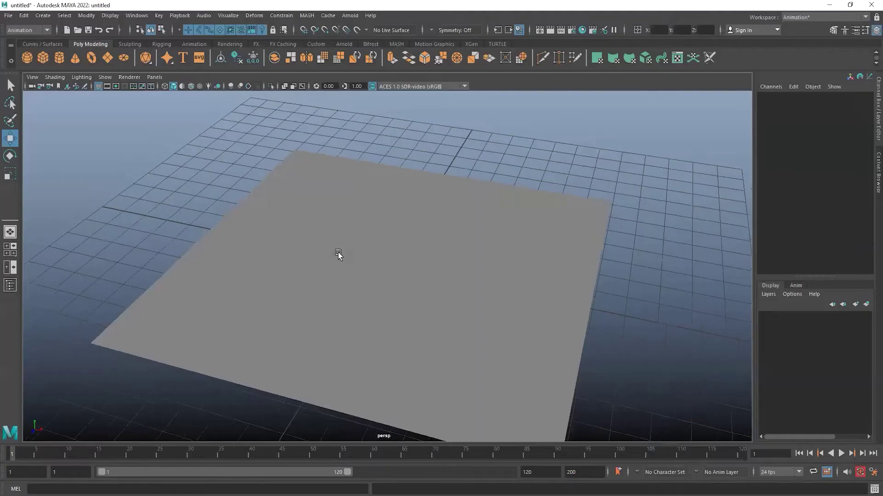
Assign a new Standard Surface material to the plane
alt+drag(339, 254, 373, 236)
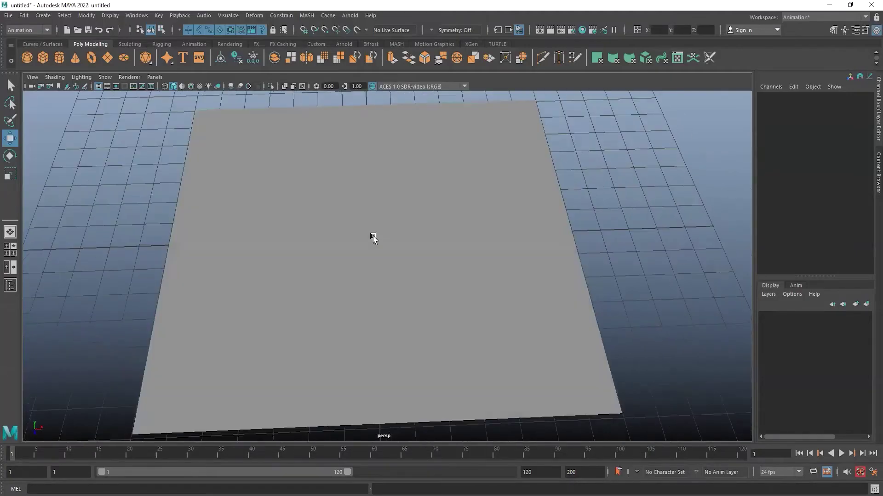
click(377, 232)
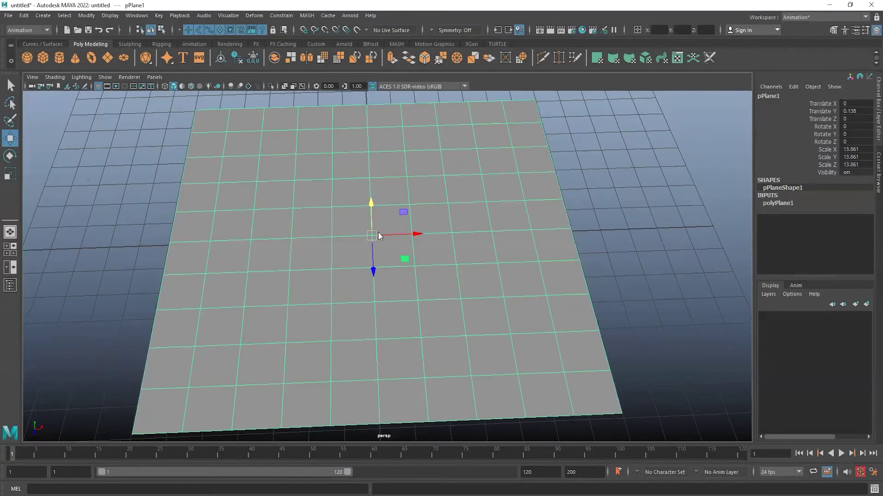
click(229, 44)
click(156, 56)
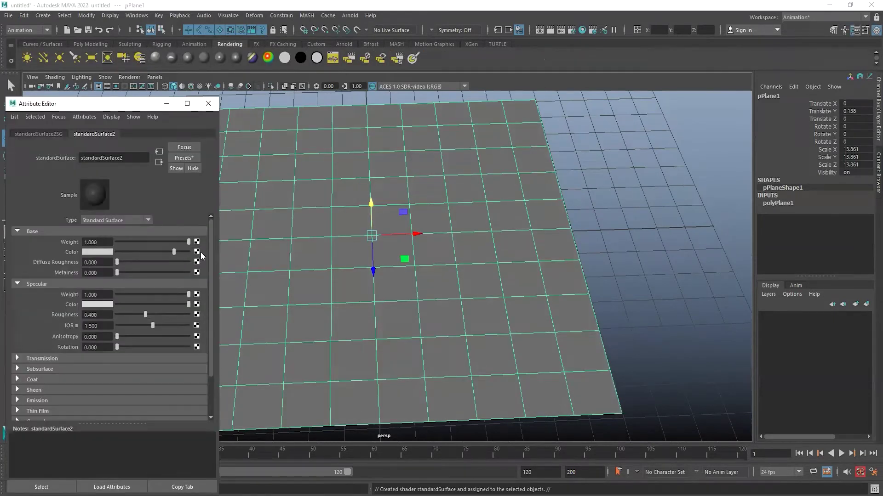
Connect a file texture to the material's base color, load the wood planks color image and show textures in the viewport
click(197, 252)
click(372, 251)
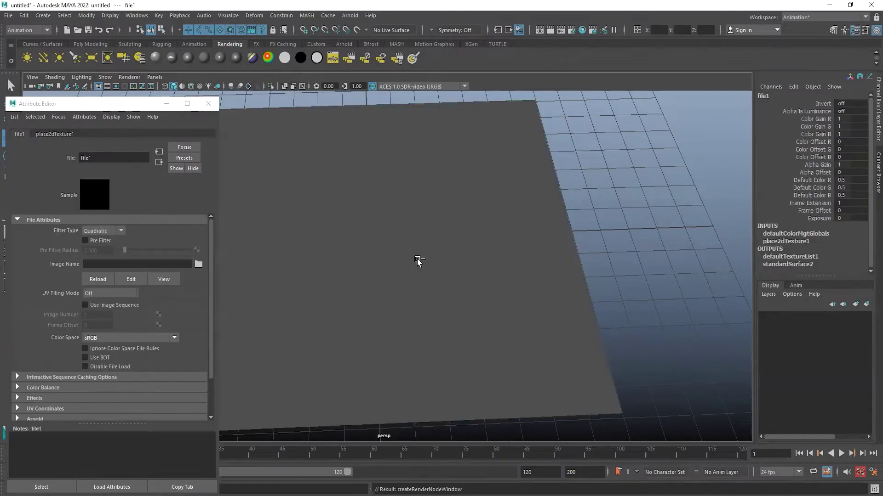
click(198, 265)
click(202, 248)
click(543, 403)
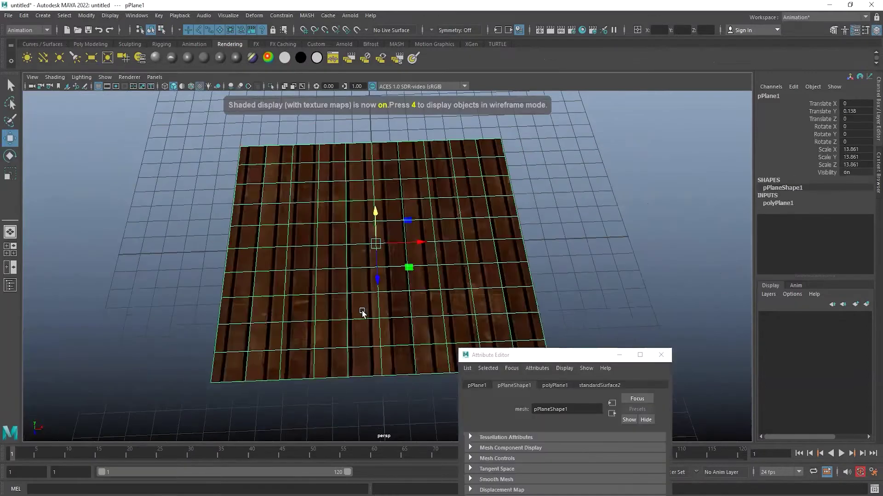
Deselect the plane and set the viewport exposure to 1
alt+drag(462, 317, 411, 307)
click(331, 302)
alt+right_drag(411, 307, 226, 309)
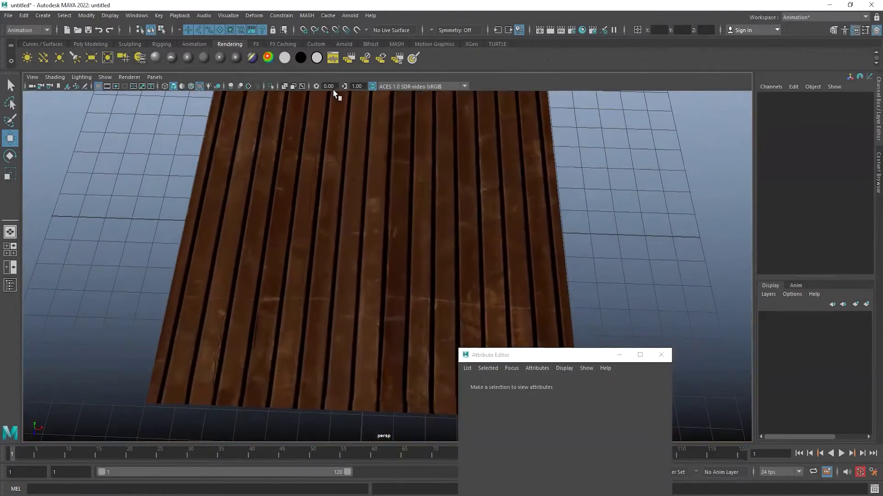
click(336, 87)
text(1)
key(Return)
Examine the wood texture on the plane from several angles, both close up and from a distance
alt+drag(630, 180, 434, 246)
alt+right_drag(434, 247, 457, 295)
alt+drag(457, 296, 254, 258)
alt+right_drag(670, 167, 443, 233)
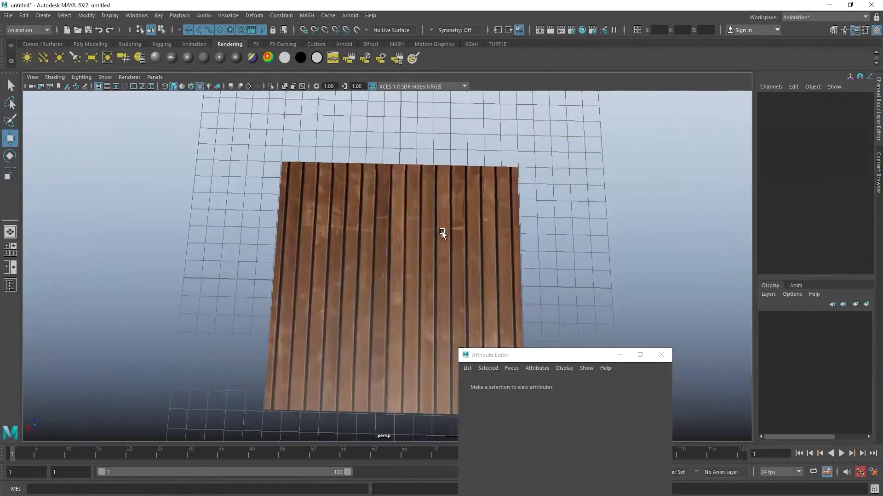
alt+drag(443, 233, 405, 205)
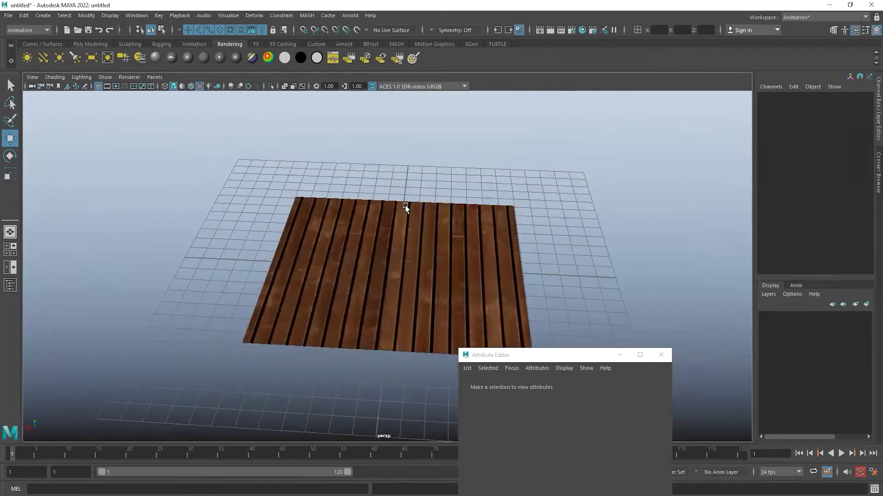
alt+right_drag(405, 205, 605, 301)
scroll(432, 217, up, 5)
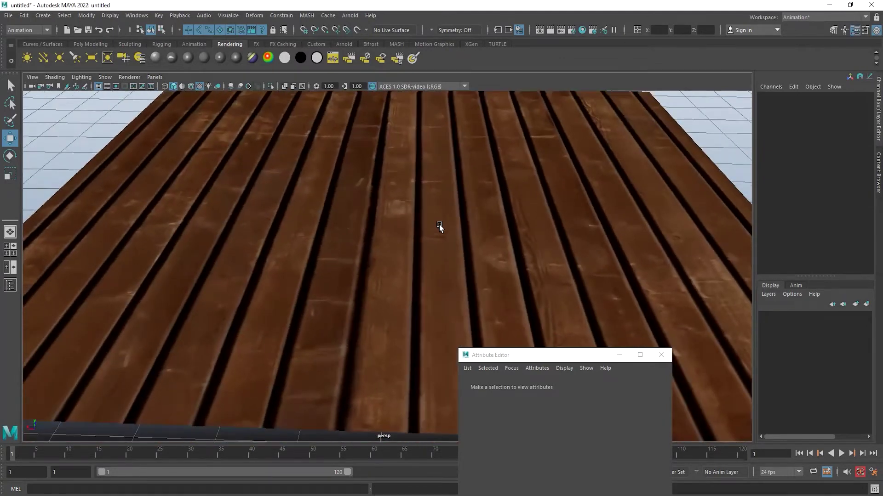
alt+right_drag(502, 250, 362, 257)
Select the plane and view the attributes of its standardSurface2 material, closing the editor again
click(366, 234)
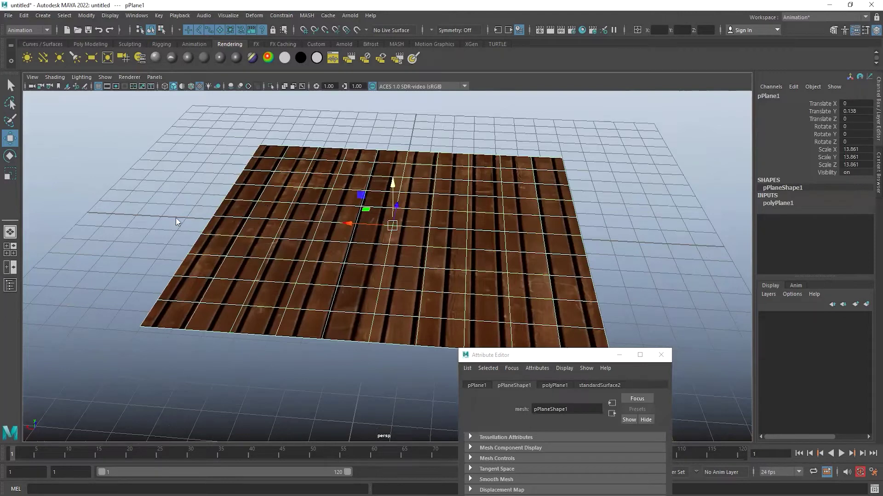
click(282, 217)
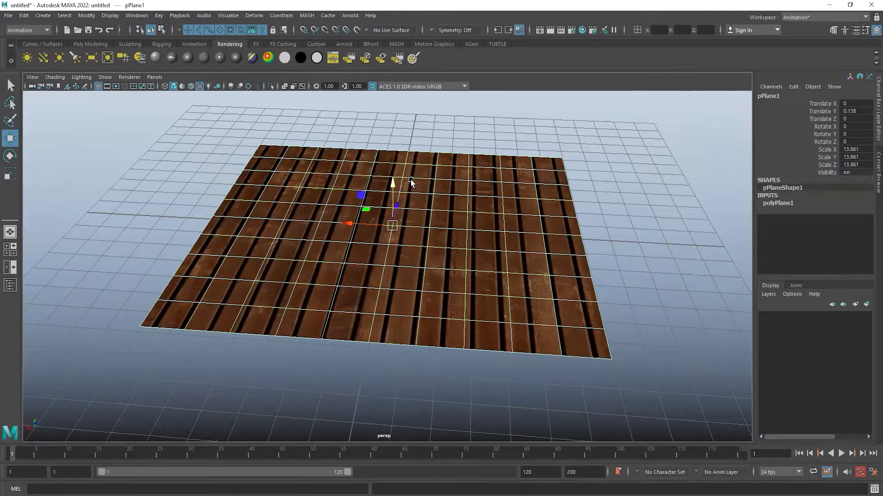
right_drag(410, 183, 416, 404)
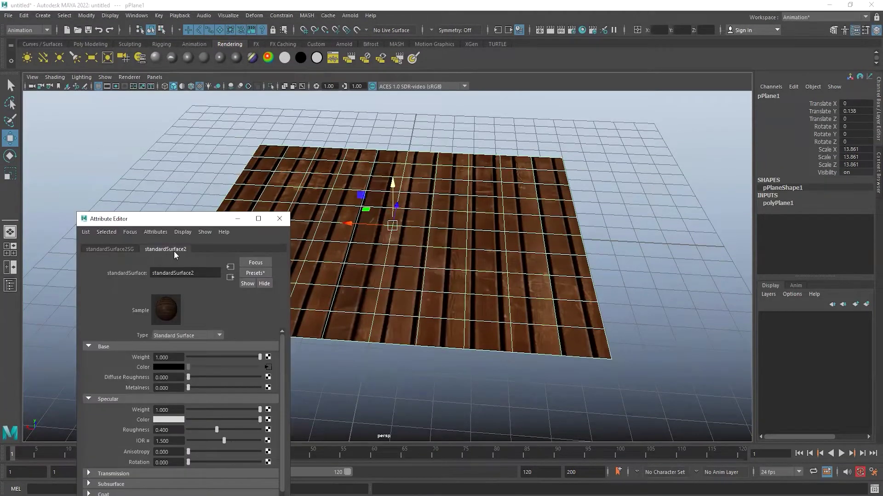
double_click(198, 273)
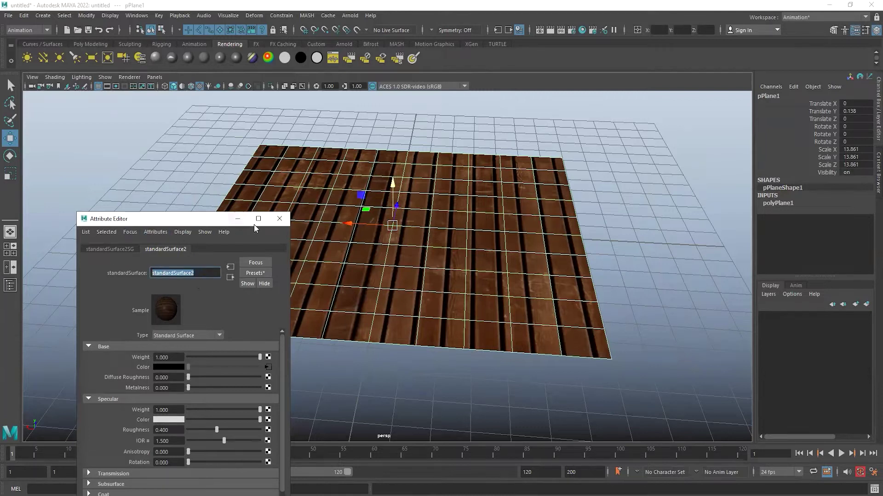
click(279, 219)
click(140, 58)
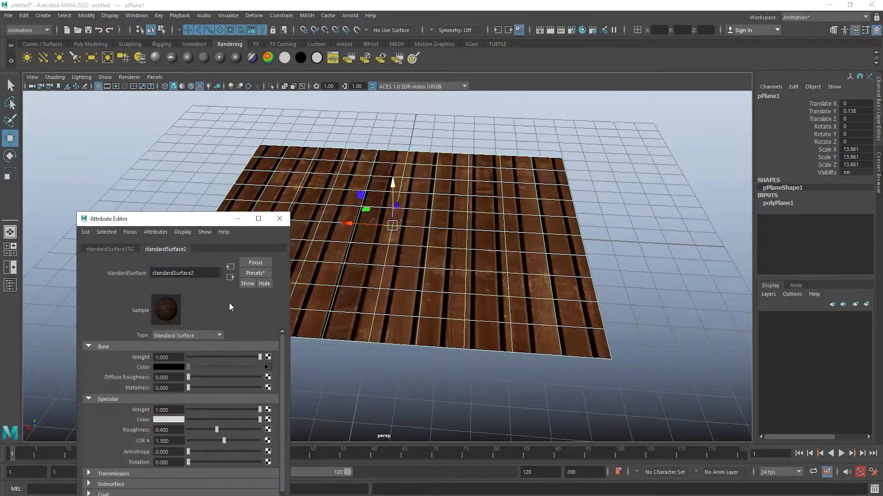
click(279, 219)
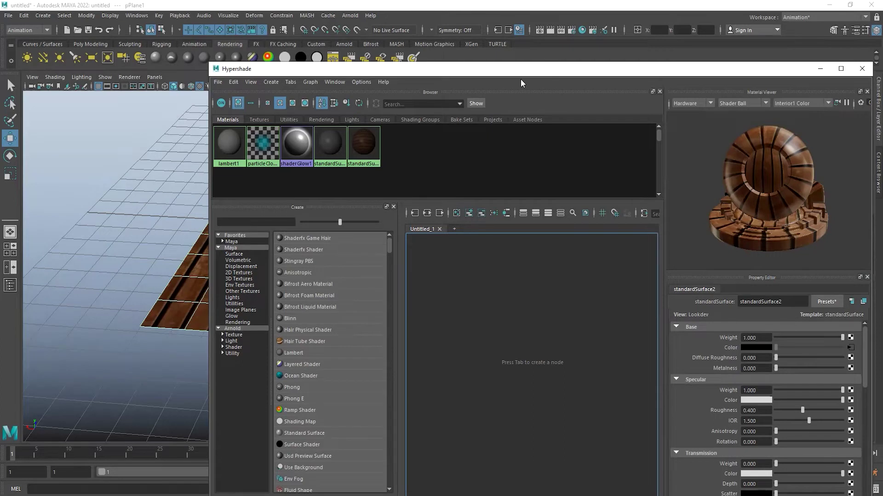
Reposition the Hypershade window beside the plane and check the wood material's attributes from its material browser
drag(516, 64, 456, 56)
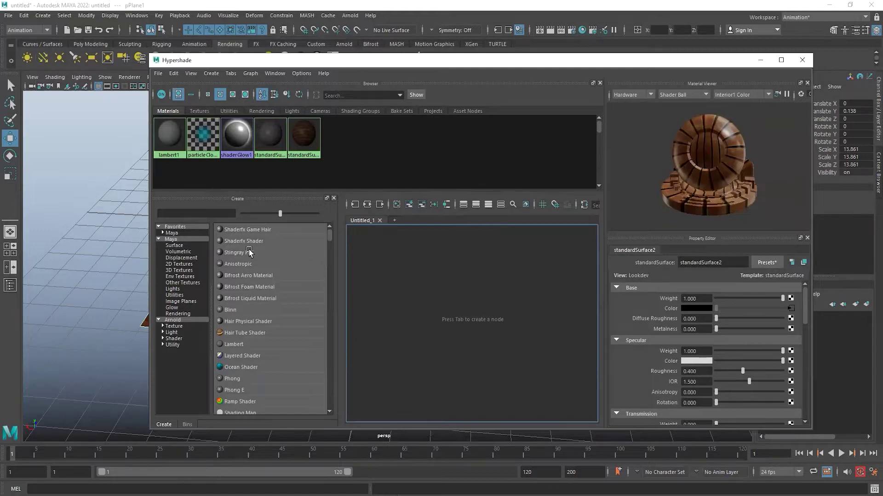
drag(362, 68, 521, 103)
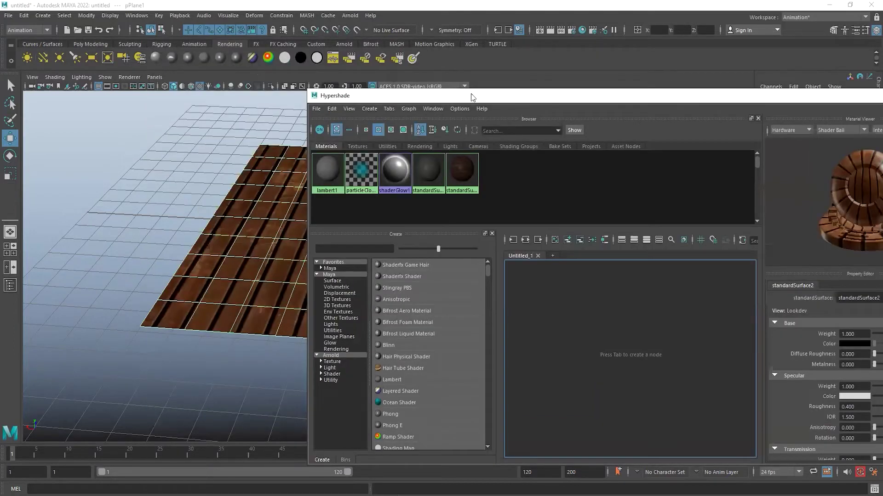
drag(497, 167, 291, 104)
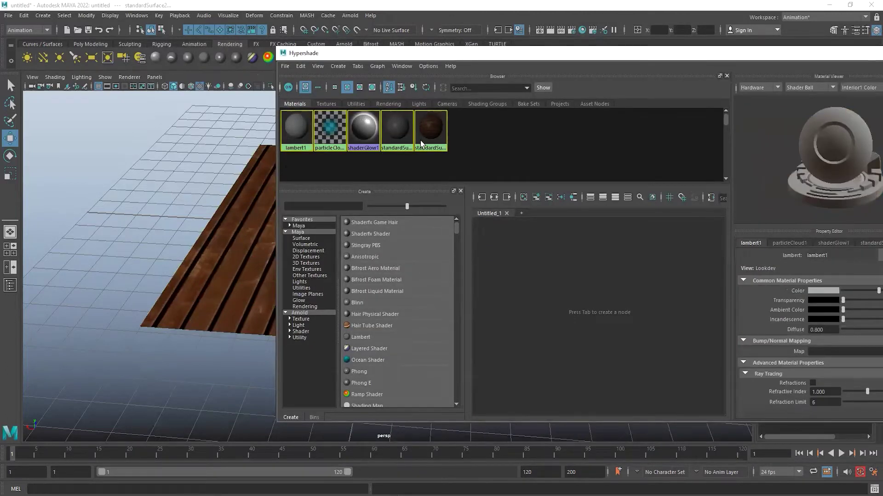
key(ctrl+a)
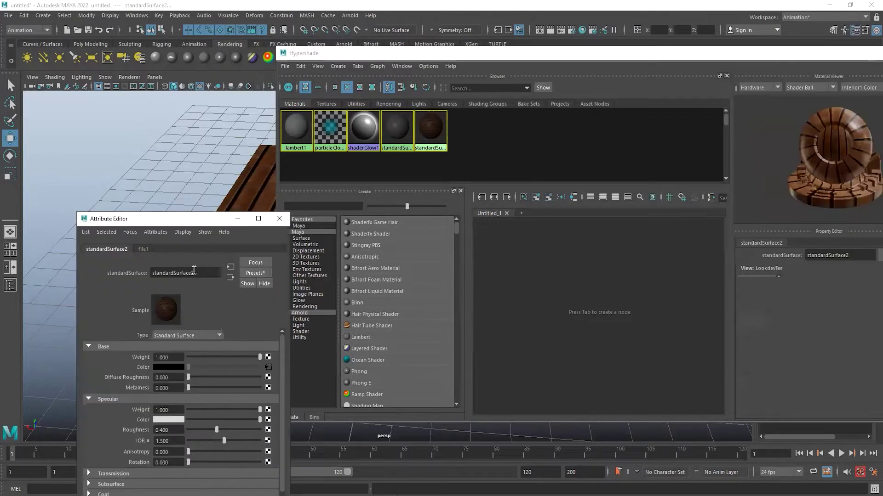
click(279, 219)
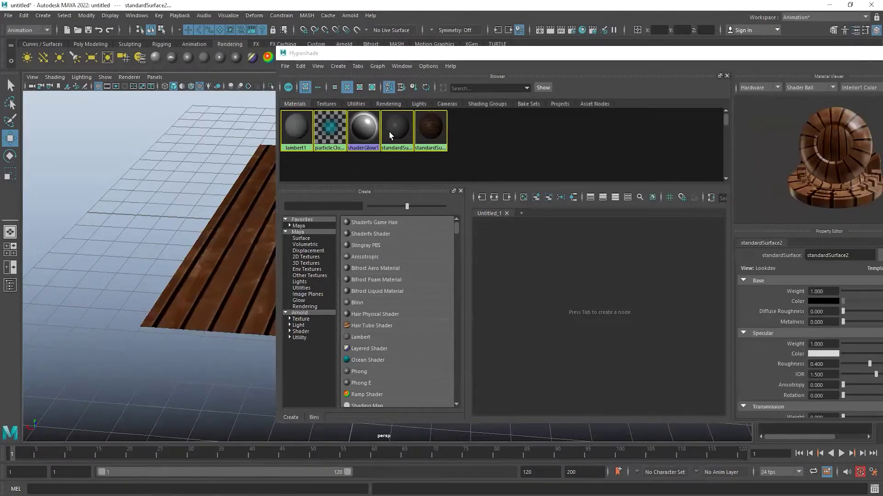
Look through the scene's materials, textures, utilities and rendering nodes in the Hypershade browser
click(302, 134)
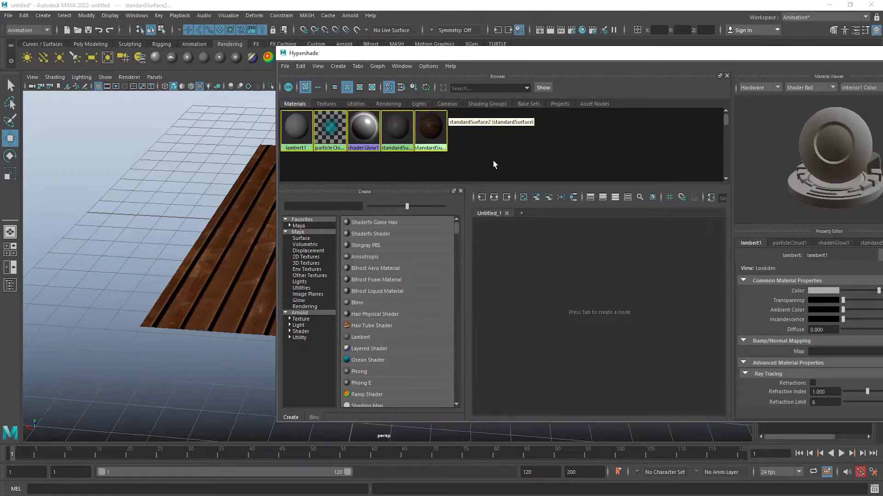
drag(493, 161, 276, 100)
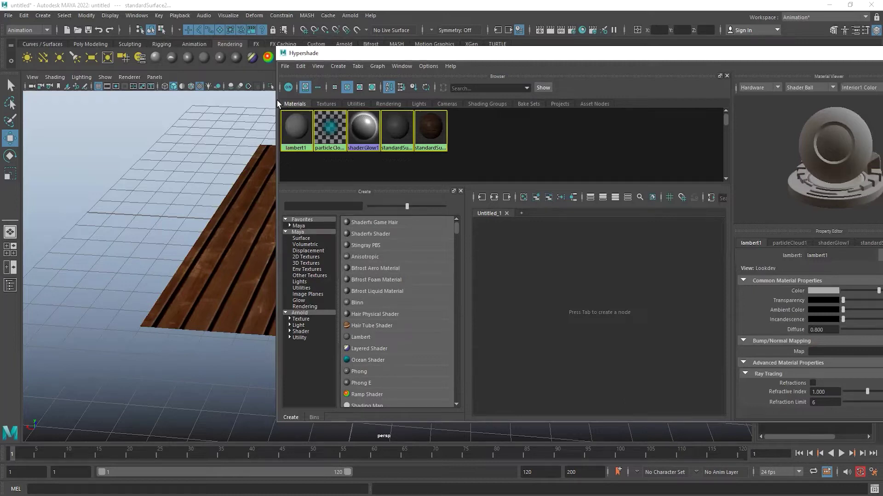
drag(489, 161, 289, 110)
click(323, 104)
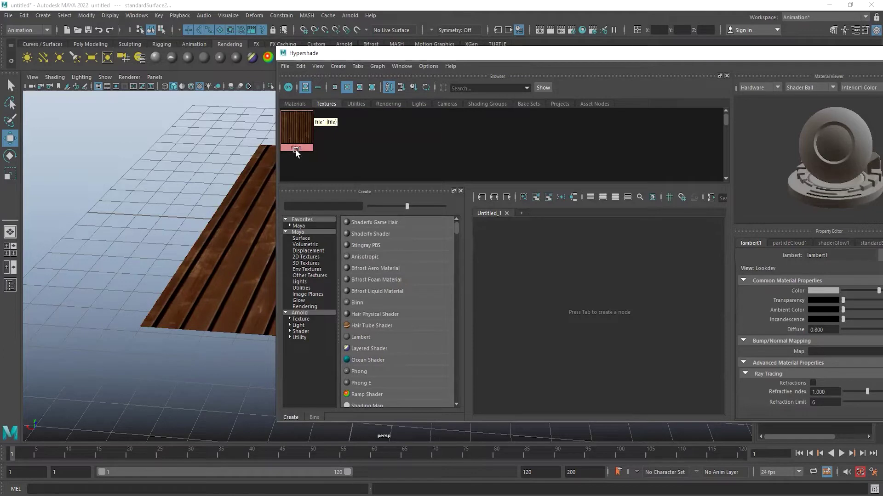
click(356, 103)
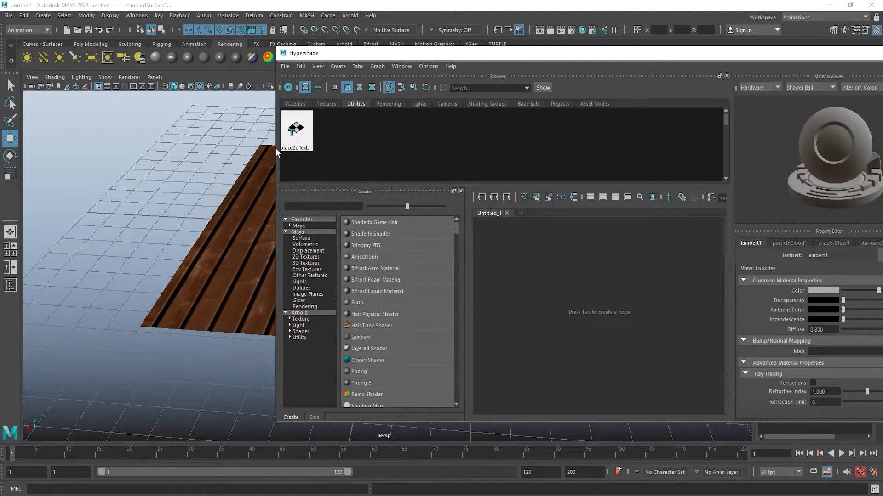
middle_drag(276, 149, 296, 126)
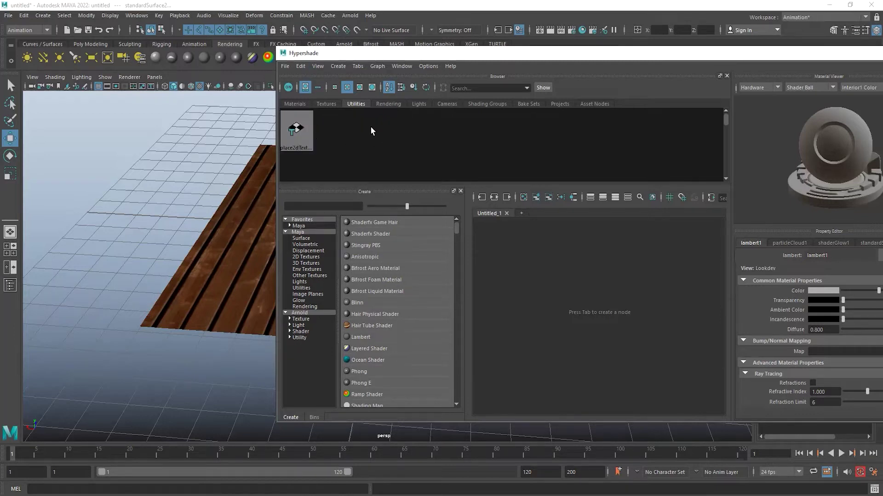
click(393, 105)
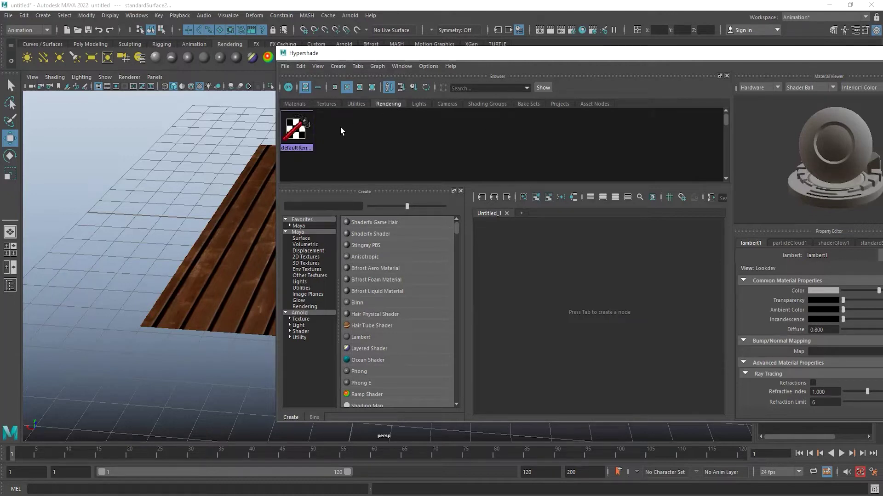
Bring up the Render View window and close it again
click(539, 30)
click(95, 87)
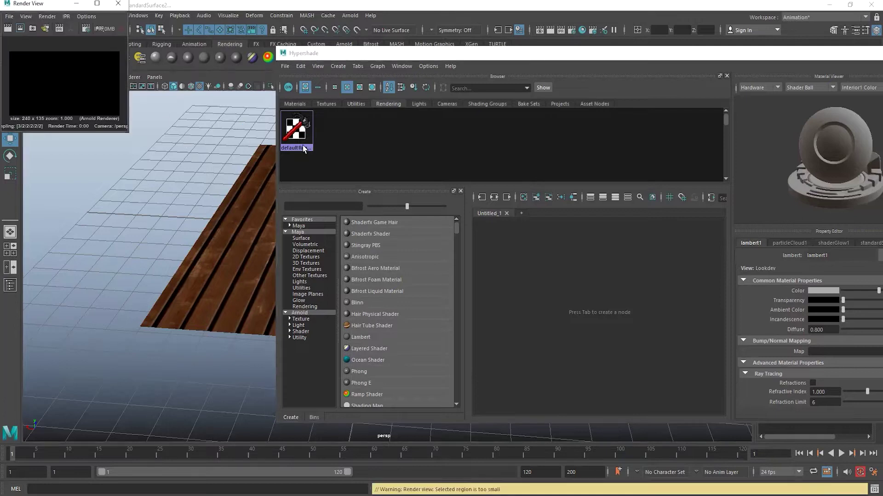
click(116, 6)
Add an ambient light while viewing the browser's lights, and delete it from the scene
click(417, 104)
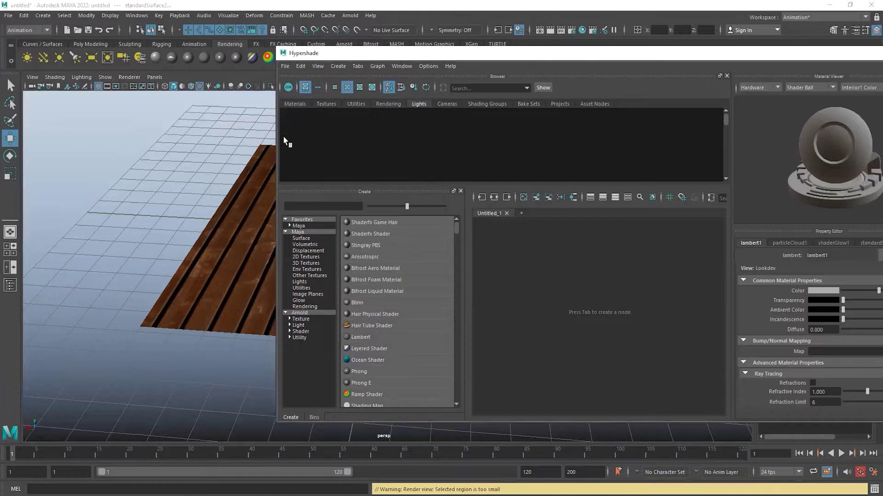
click(26, 57)
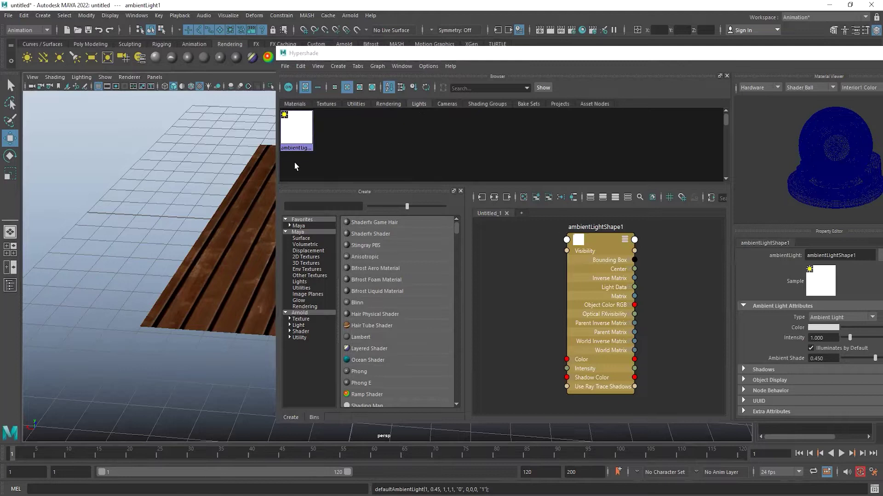
key(Delete)
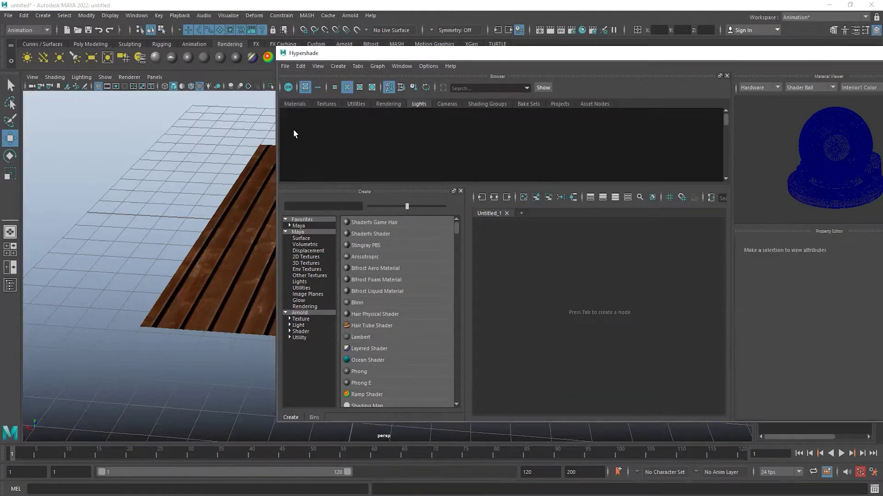
Look through the browser's cameras, shading groups, bake sets, projects and asset nodes, returning to the materials
click(446, 105)
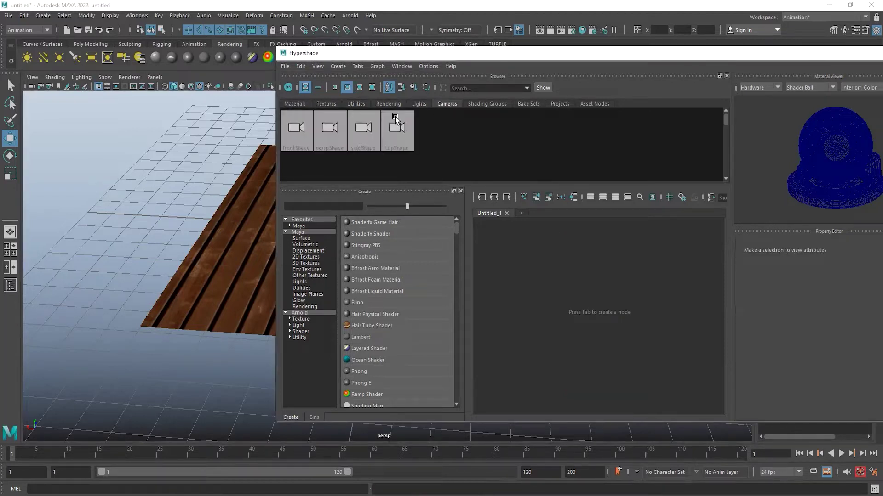
click(395, 117)
shift+click(299, 118)
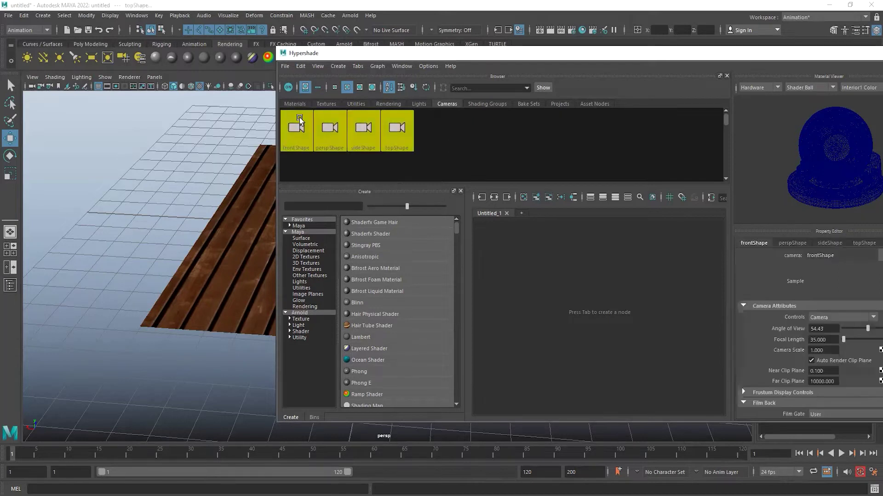
click(487, 105)
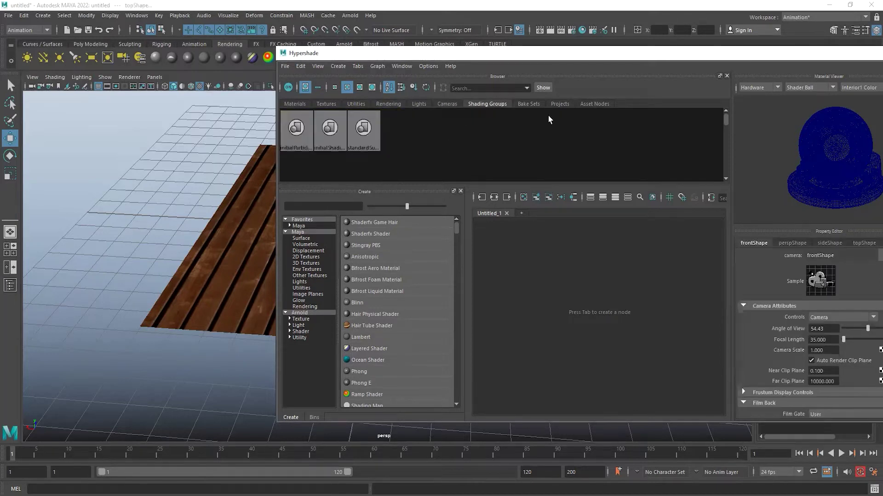
key(ctrl+a)
click(533, 103)
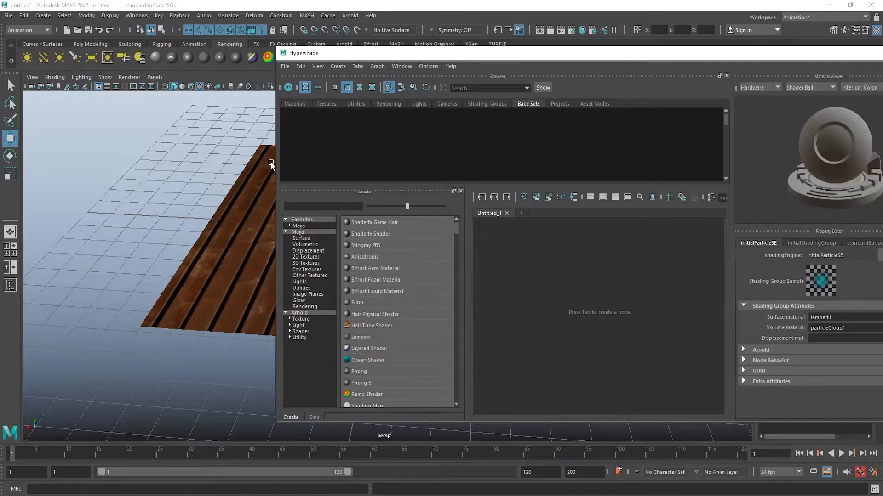
click(559, 104)
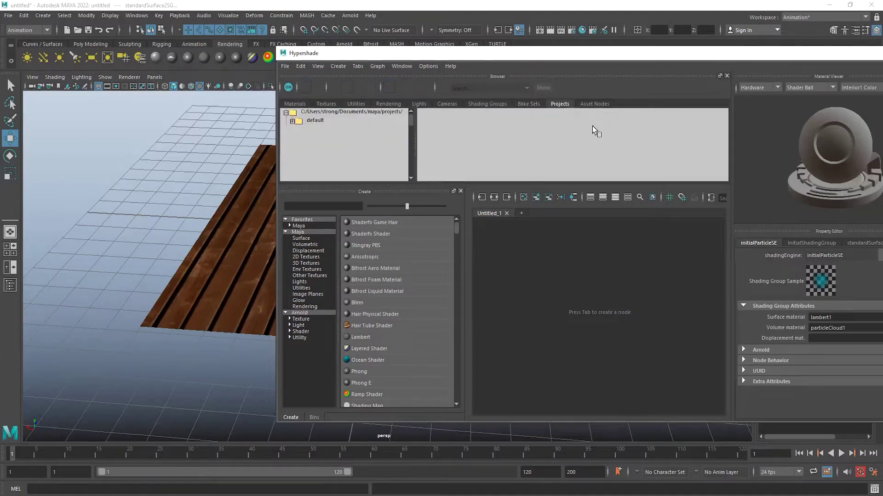
click(596, 104)
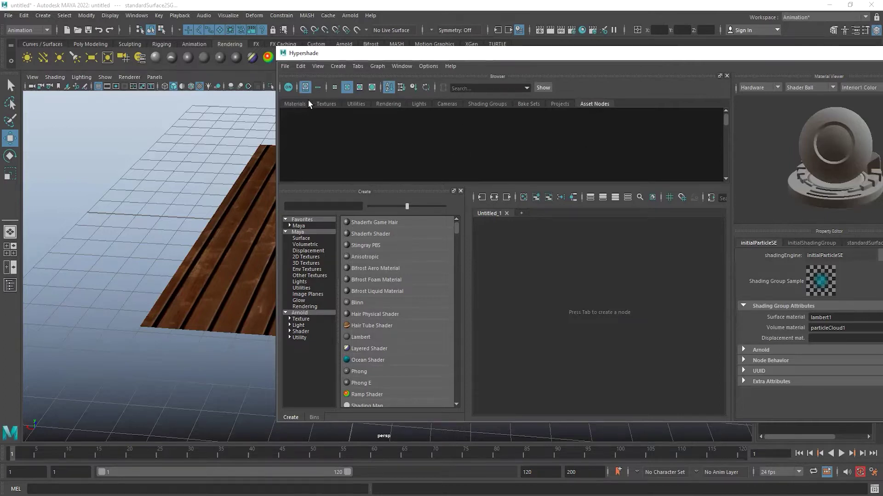
click(296, 105)
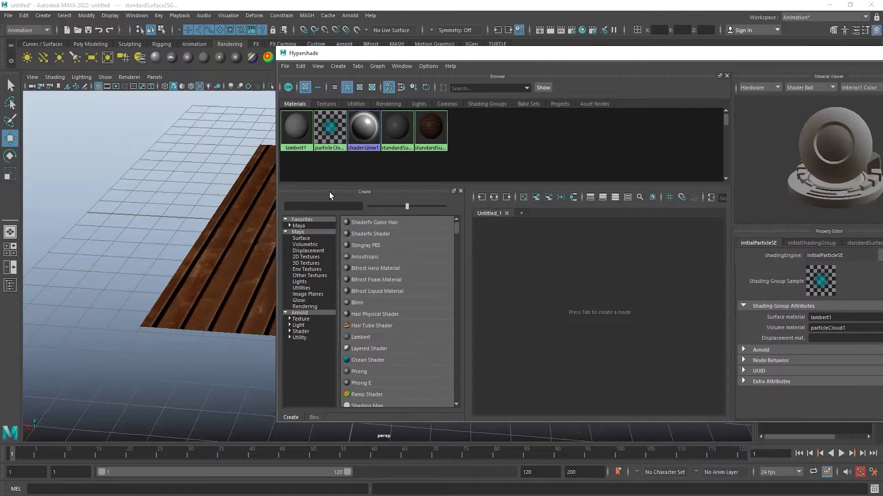
Collapse the Favorites group and browse the full list of Maya nodes available for creation
click(286, 220)
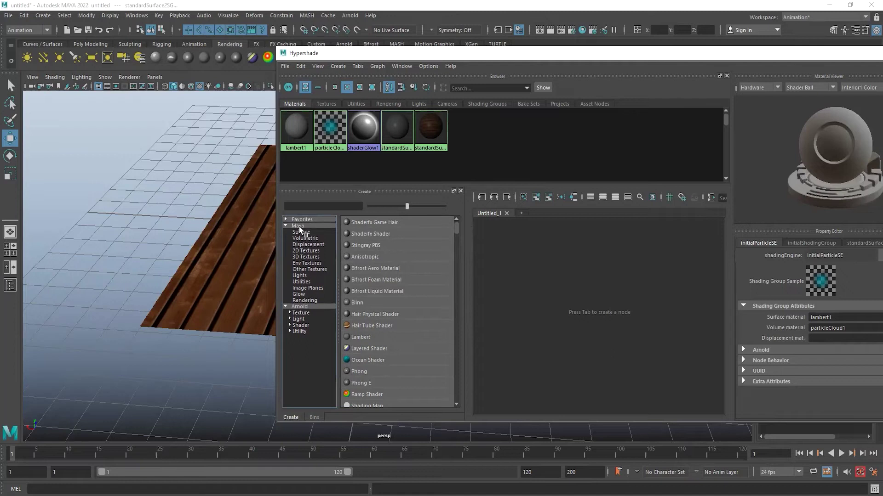
click(300, 226)
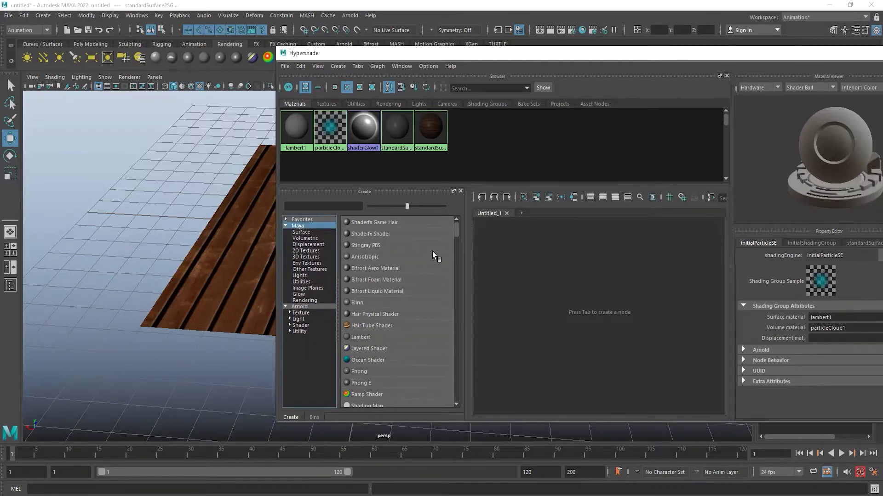
scroll(428, 262, down, 6)
scroll(416, 283, down, 15)
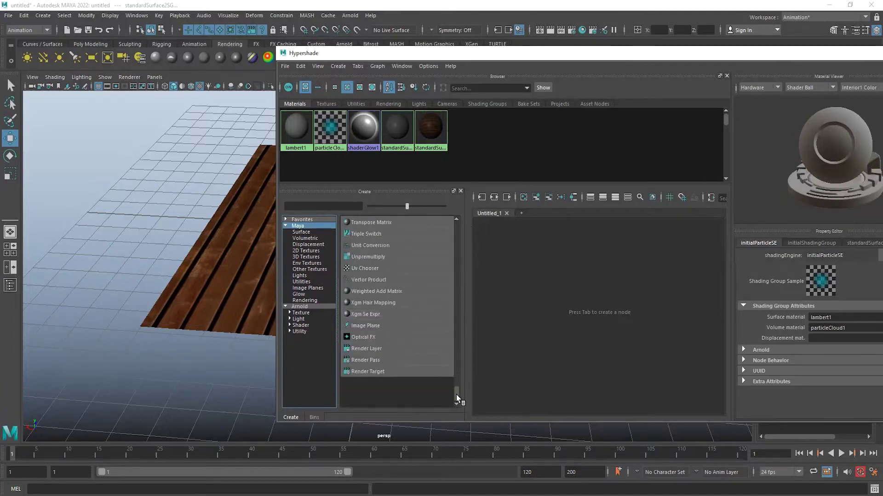
drag(456, 395, 462, 197)
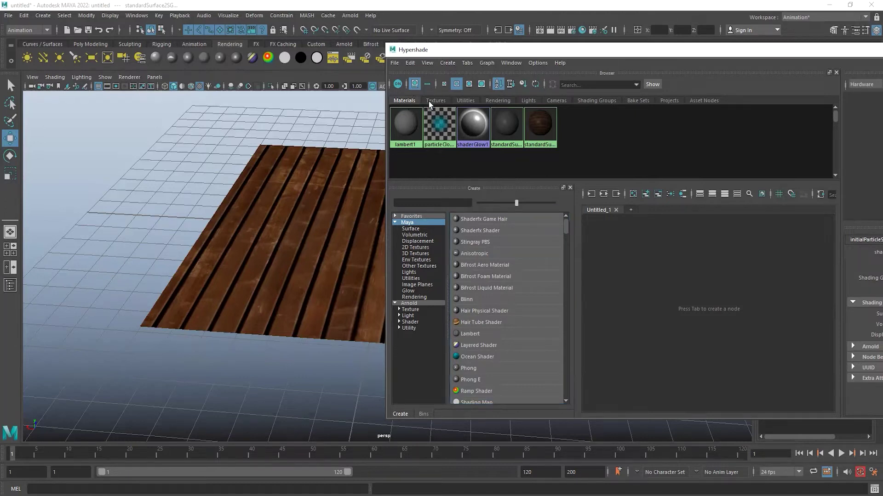
Show the browser's materials as a name-only list and enlarge the entries to the largest size
click(427, 85)
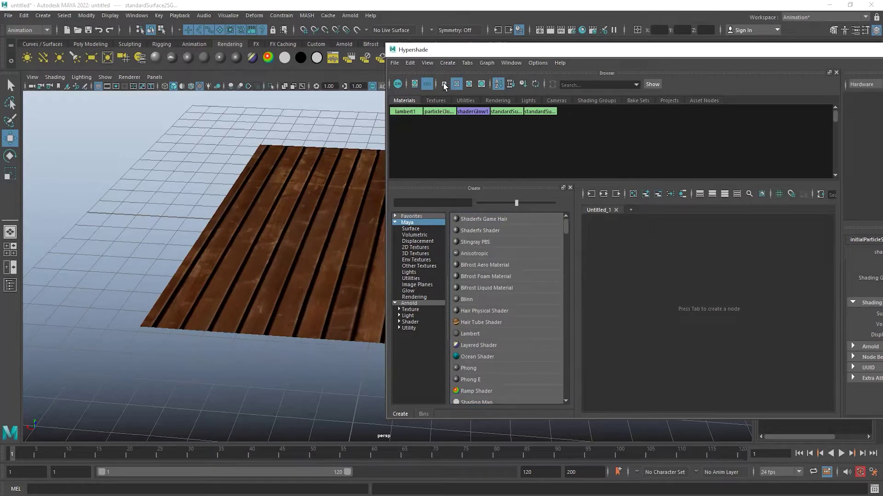
click(444, 85)
click(456, 84)
click(469, 84)
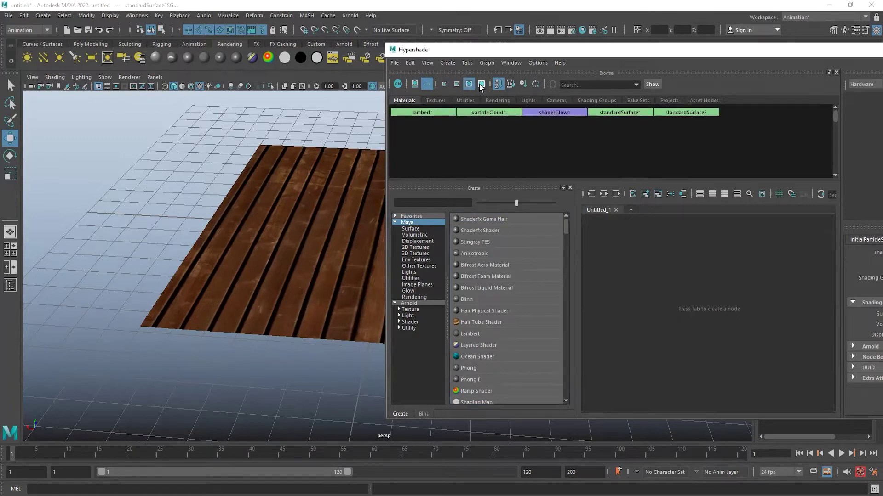
click(481, 85)
Sort the browser's materials by time and reverse the sort order
click(496, 86)
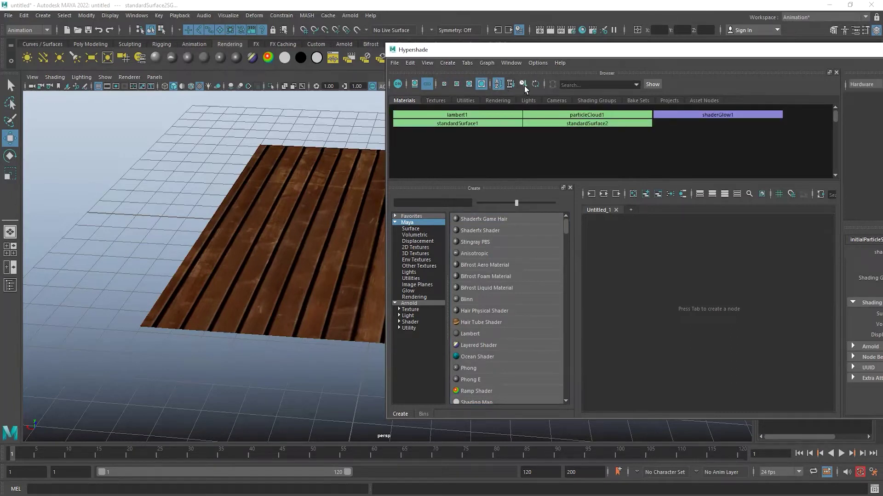
drag(587, 123, 580, 113)
click(524, 83)
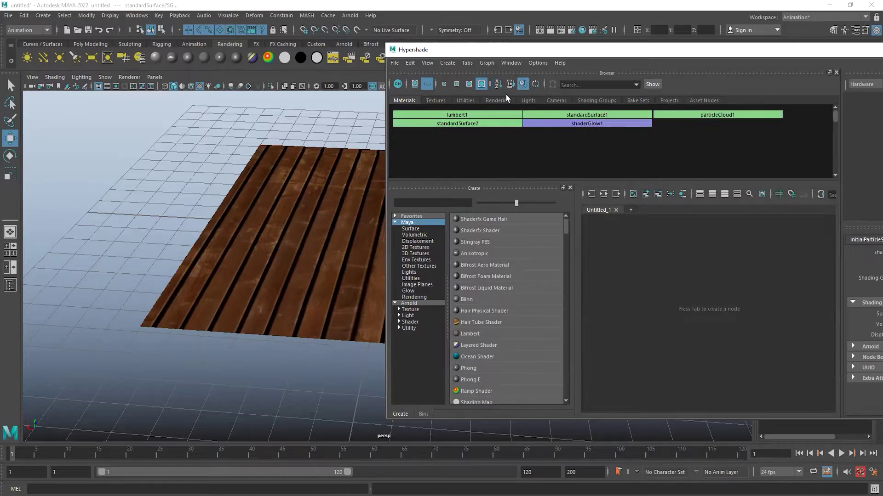
click(534, 86)
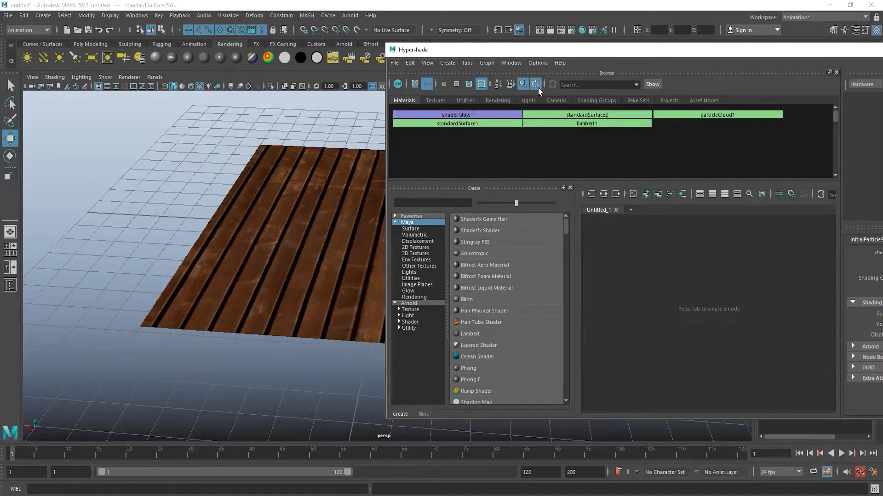
Turn off material swatch rendering and display the browser's materials as icons
click(399, 86)
click(415, 84)
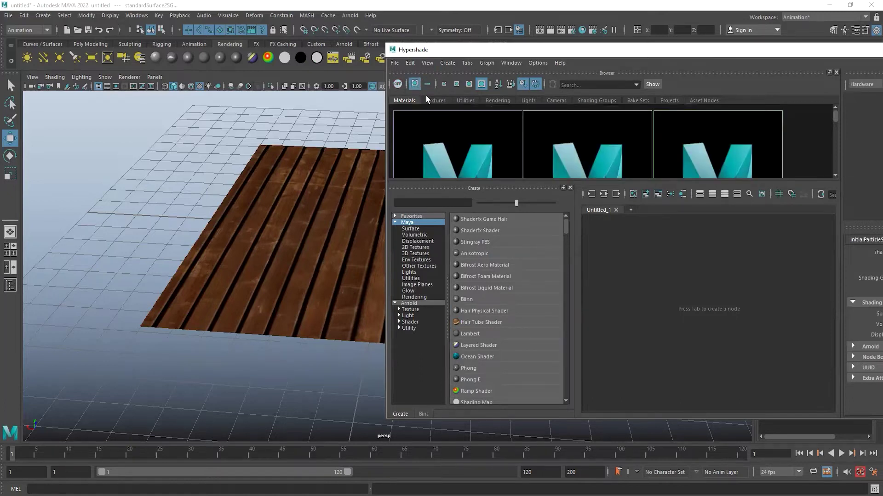
scroll(554, 142, down, 1)
scroll(557, 140, down, 1)
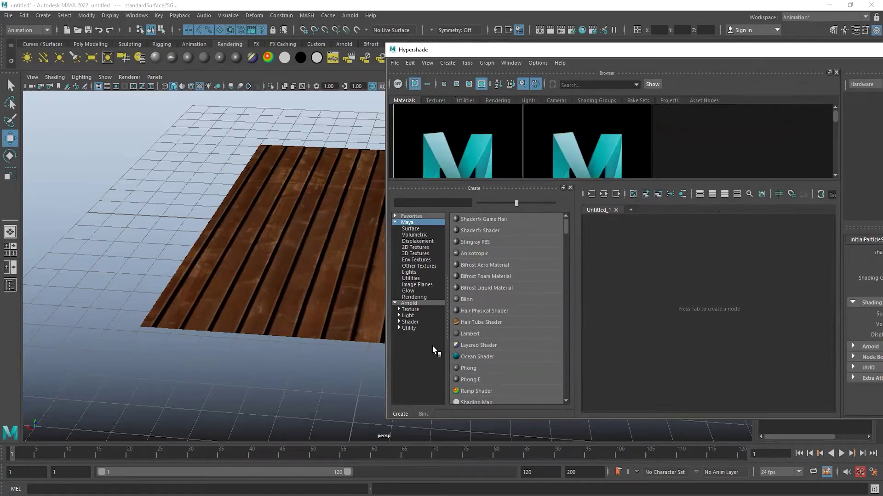
Select and deselect the wood plane, and turn off the reversed sort order of the materials
click(294, 293)
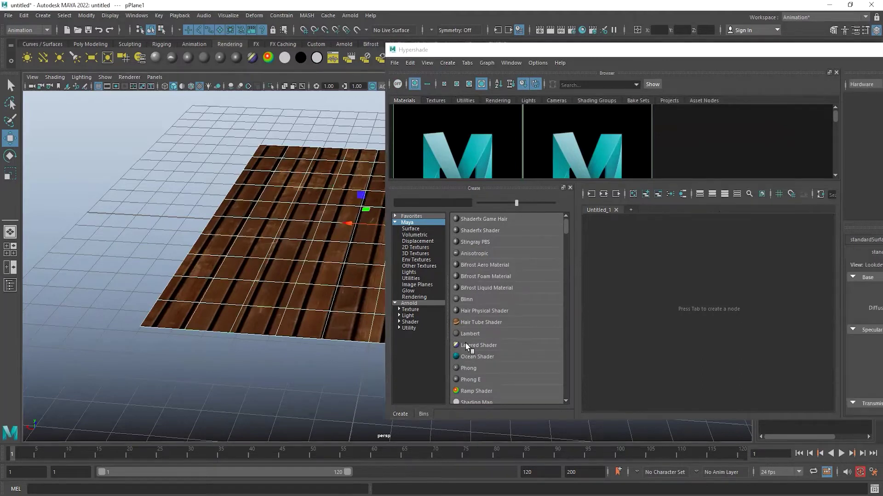
click(636, 271)
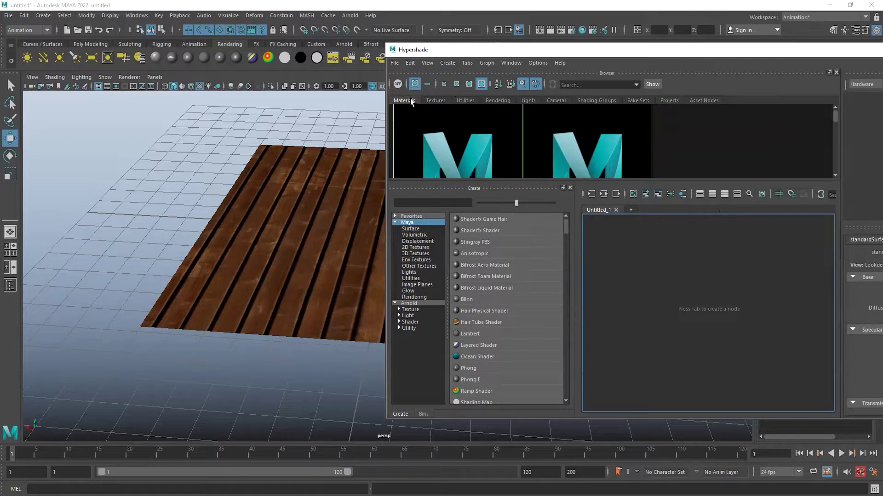
click(522, 85)
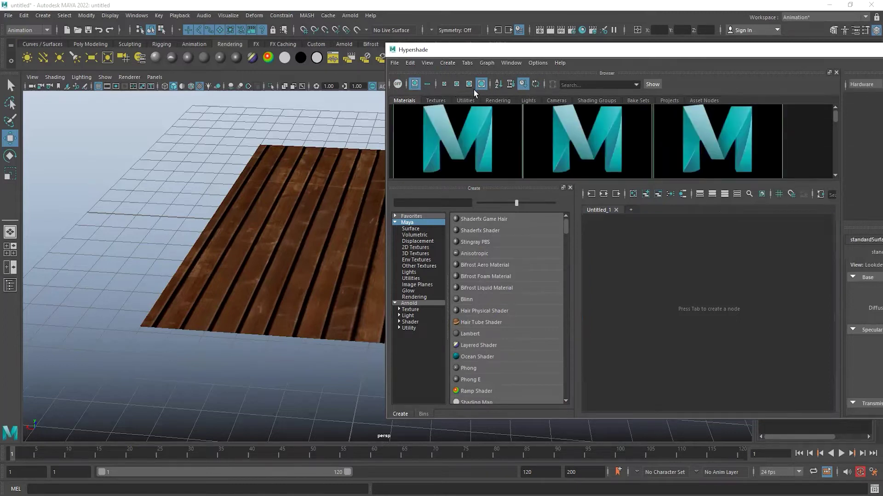
Compare the available icon sizes for the materials and leave them at the second-largest size
click(457, 84)
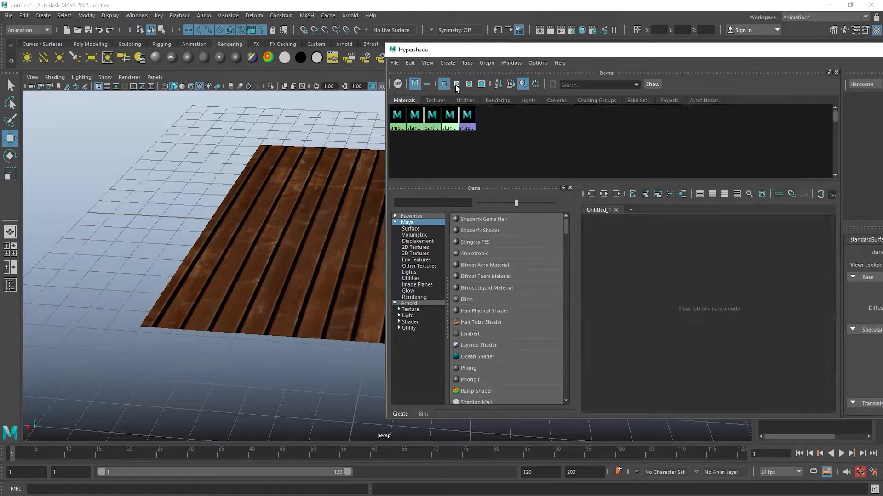
click(469, 85)
click(481, 84)
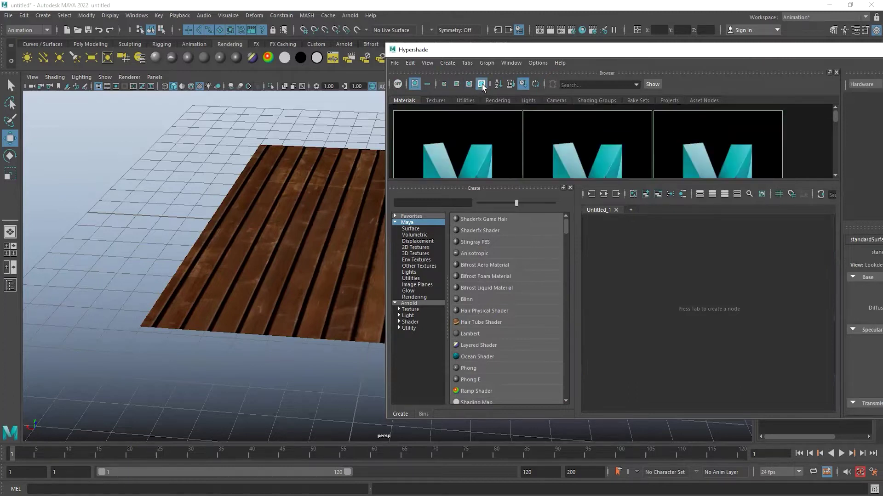
click(444, 84)
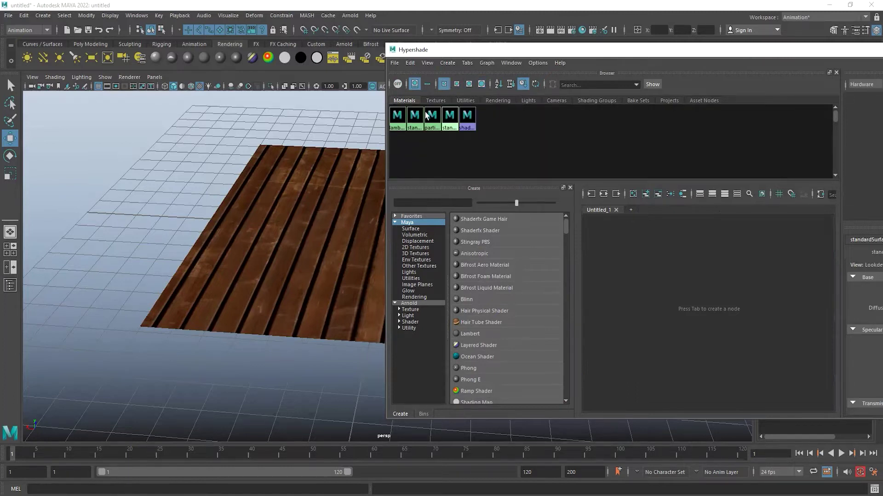
click(481, 84)
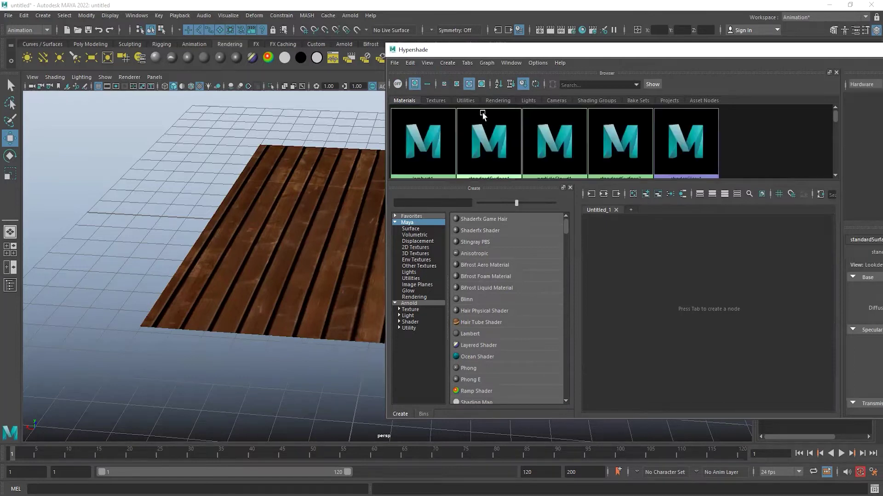
Refresh the swatches of the browser's materials one after another
click(469, 85)
middle_drag(645, 136, 565, 120)
right_drag(565, 120, 502, 140)
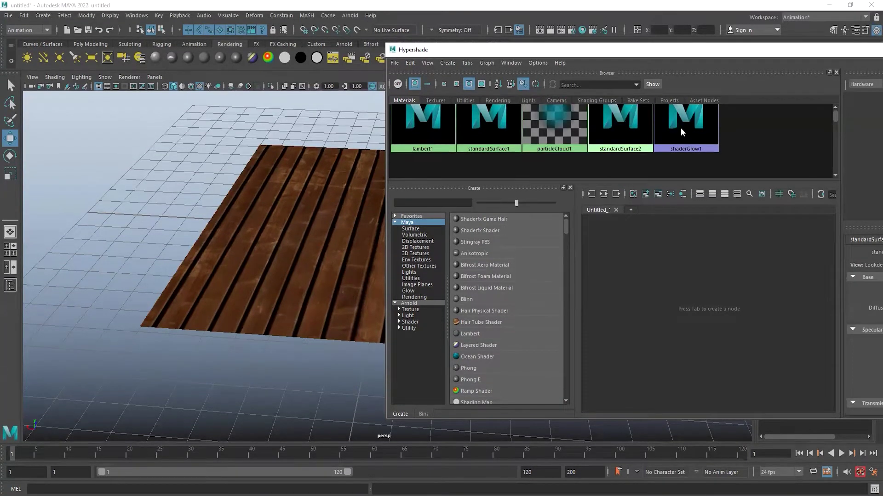
right_drag(680, 128, 605, 151)
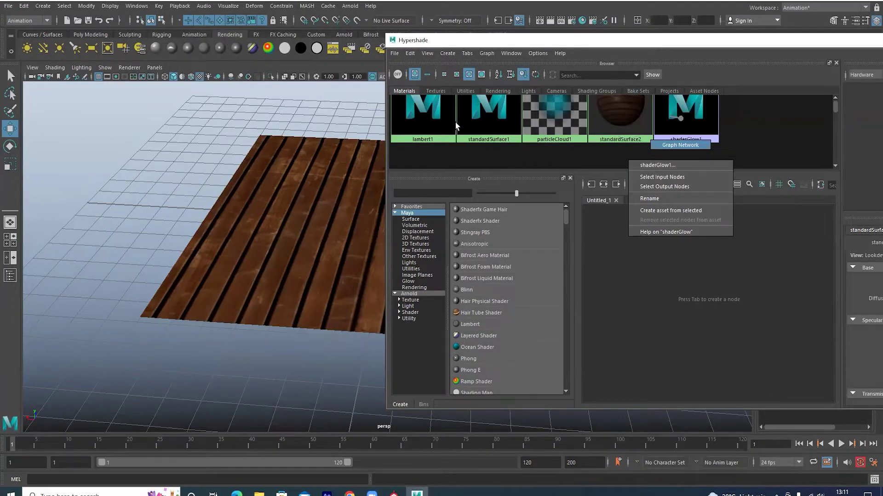
right_drag(456, 125, 573, 133)
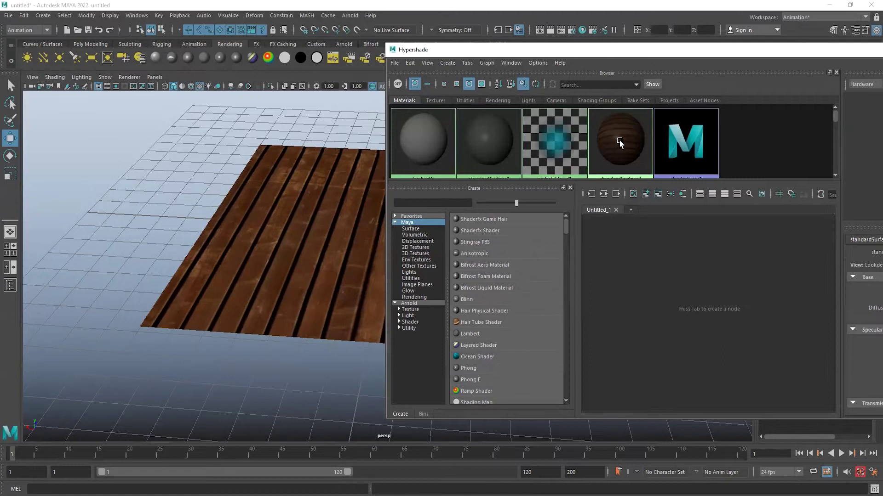
Place the standardSurface2 wood material in the work area, delete it and undo the deletion
middle_drag(620, 143, 684, 280)
click(694, 293)
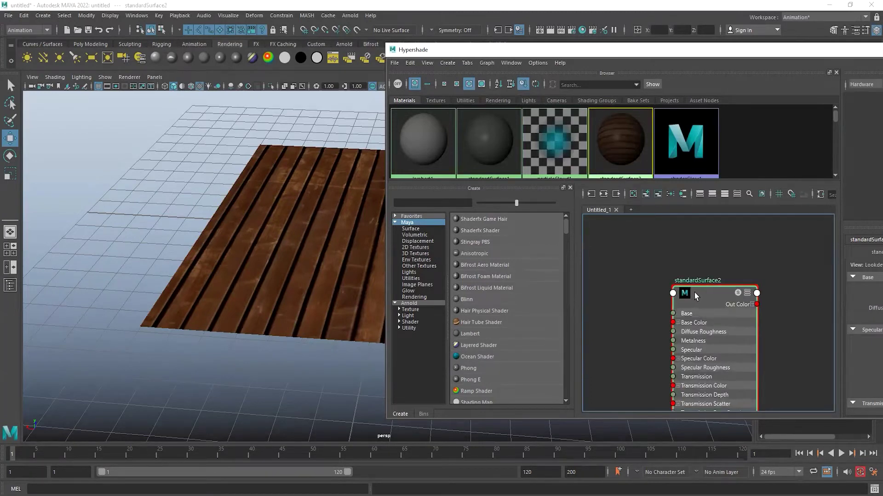
drag(704, 289, 648, 246)
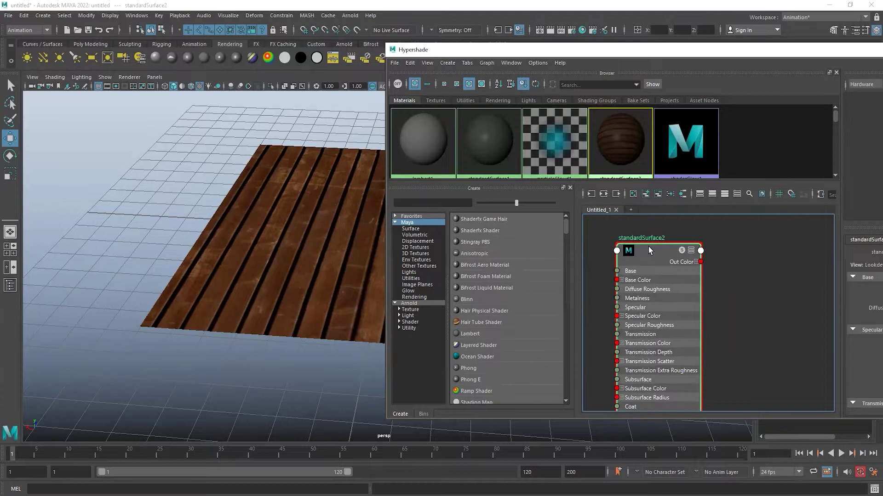
key(Delete)
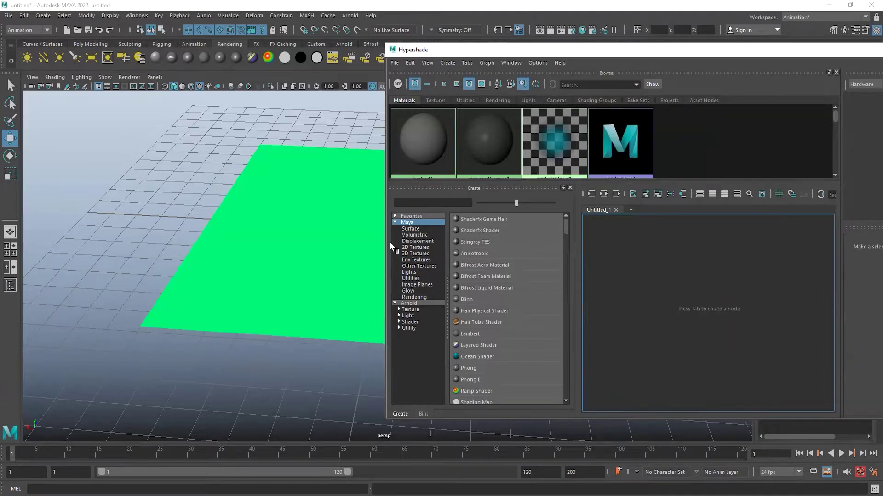
key(ctrl+z)
Refresh the swatch of standardSurface2 and graph its network in the work area
click(628, 140)
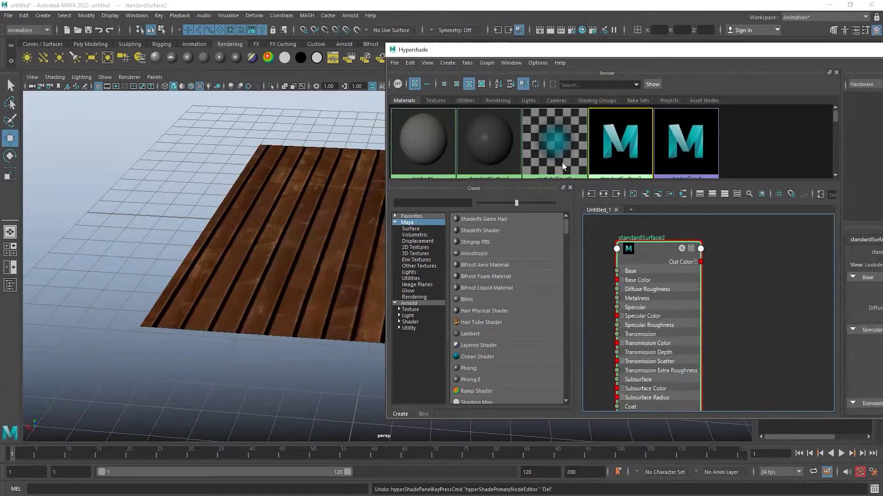
right_drag(625, 140, 621, 171)
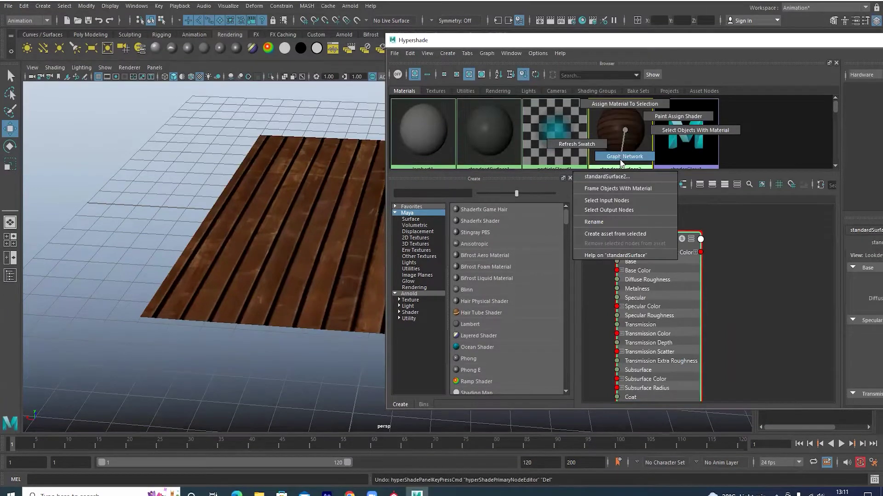
click(620, 158)
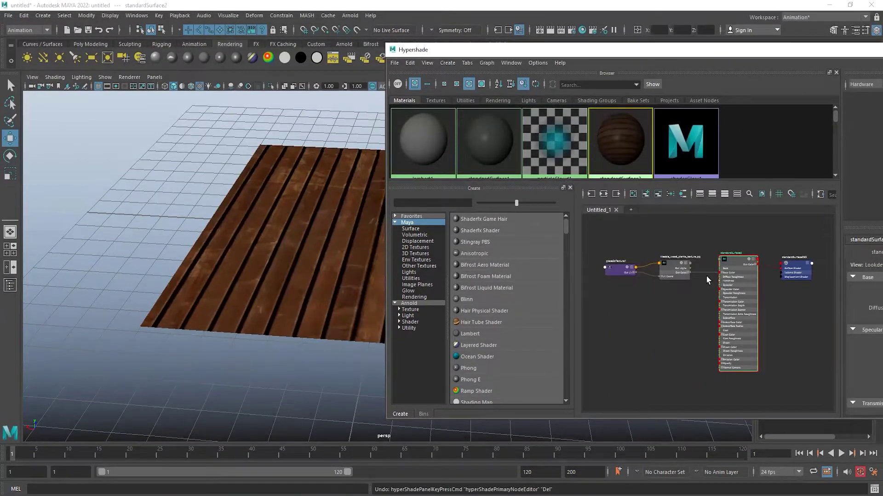
scroll(686, 277, up, 3)
scroll(666, 257, down, 3)
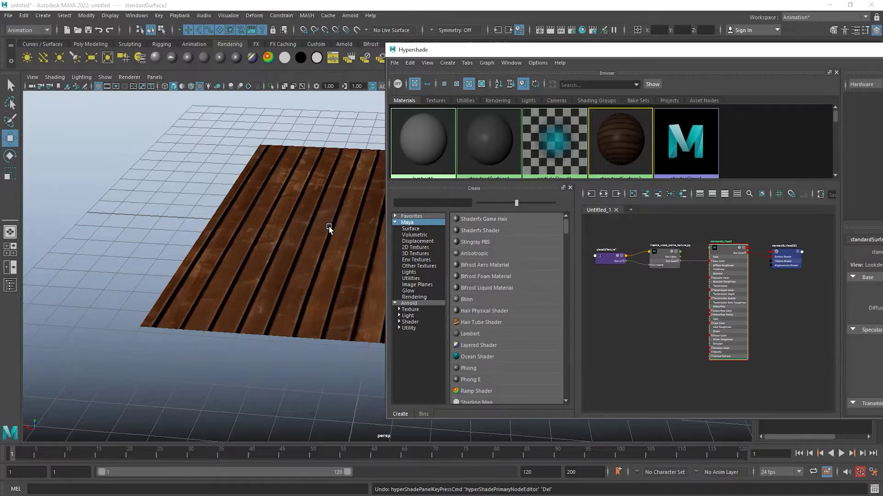
Select the wood plane and create a new Lambert material
middle_drag(329, 229, 293, 238)
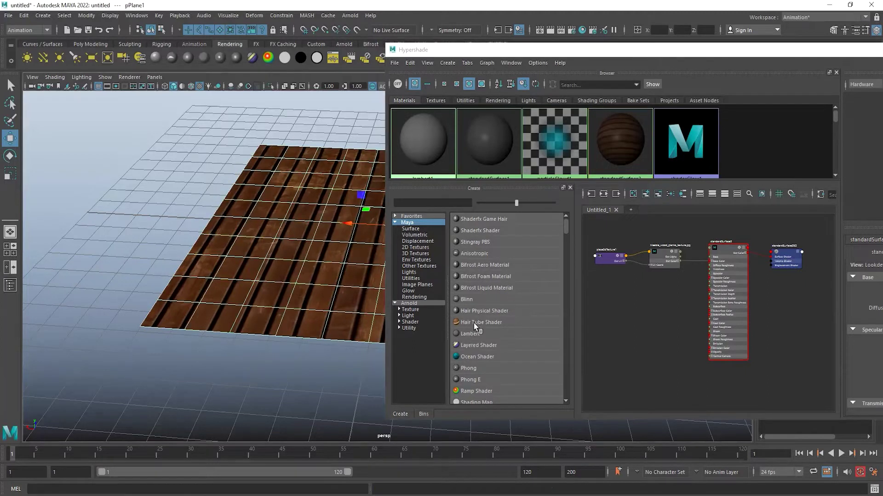
click(468, 334)
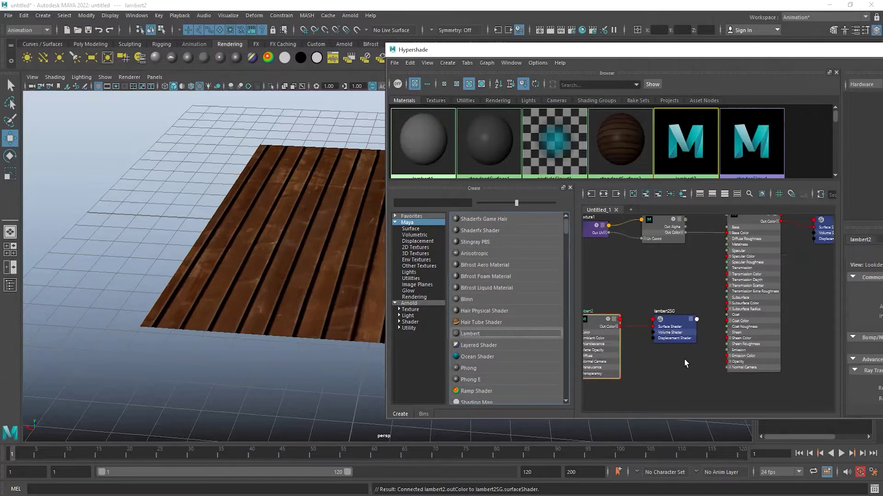
scroll(666, 357, up, 2)
scroll(668, 340, up, 4)
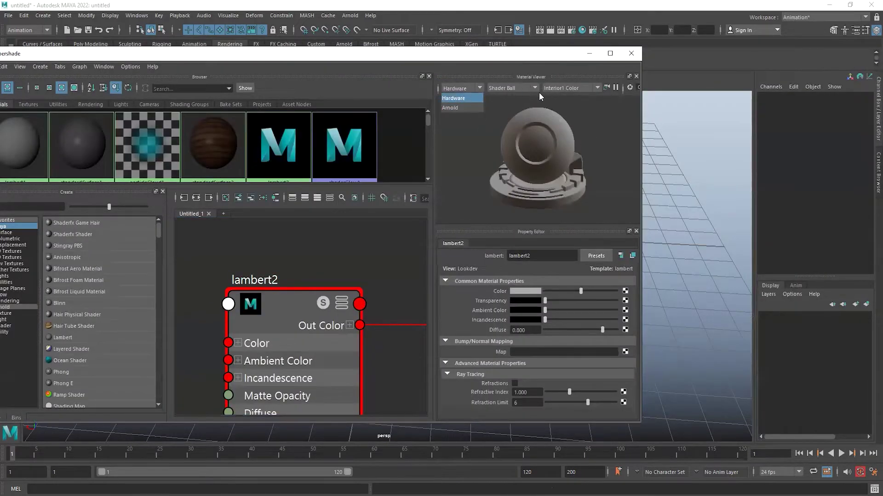
Preview the new Lambert material on the Cloth, Teapot and Glass Fill shapes, and return the preview to Shader Ball
click(515, 88)
click(516, 88)
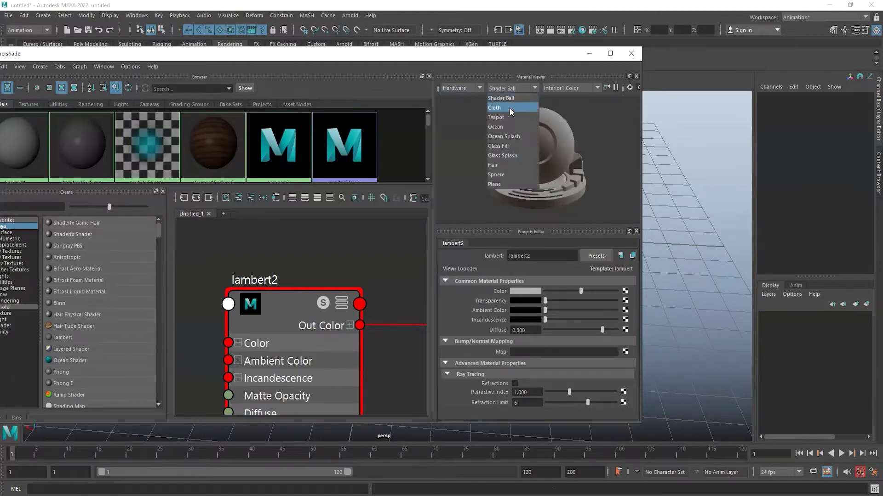
click(509, 108)
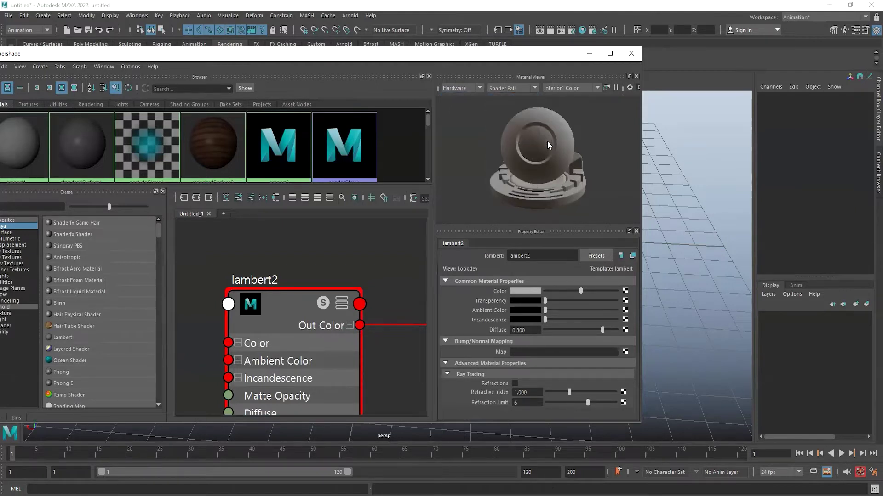
click(507, 87)
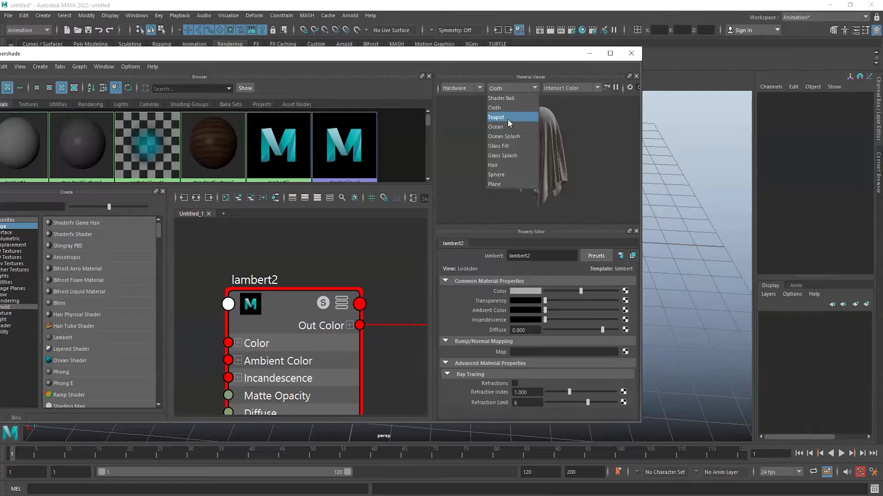
click(508, 120)
click(509, 89)
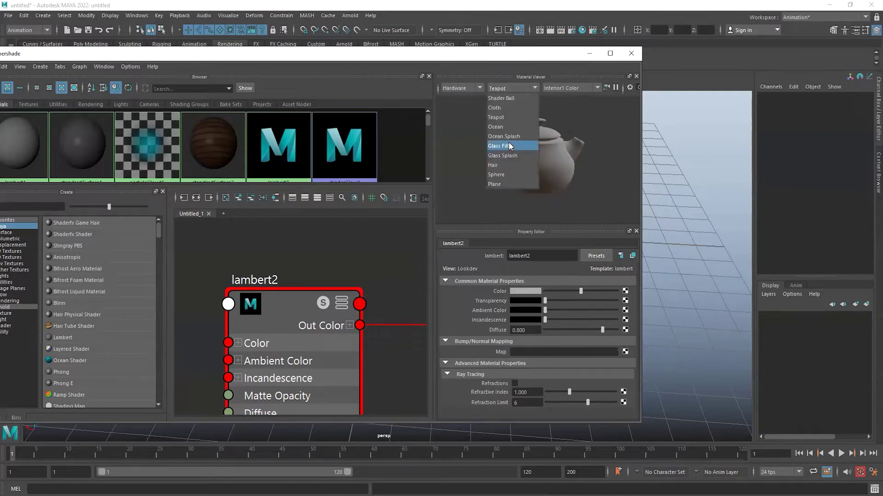
click(508, 142)
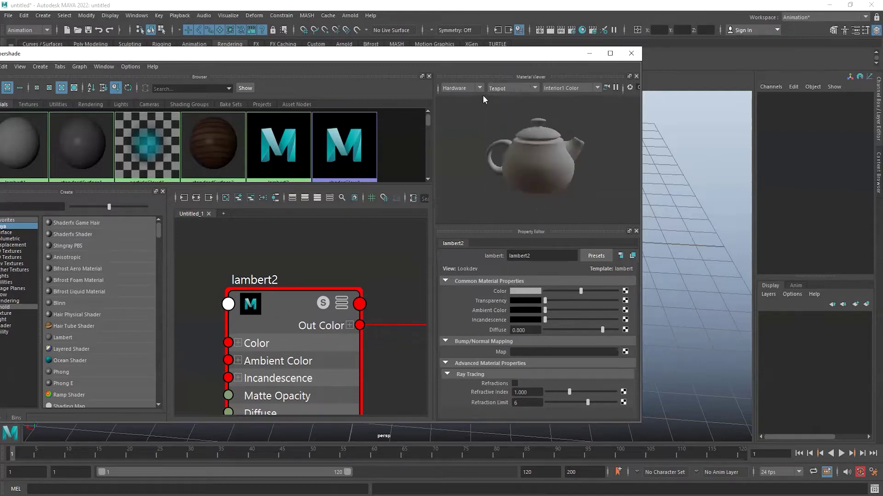
click(514, 88)
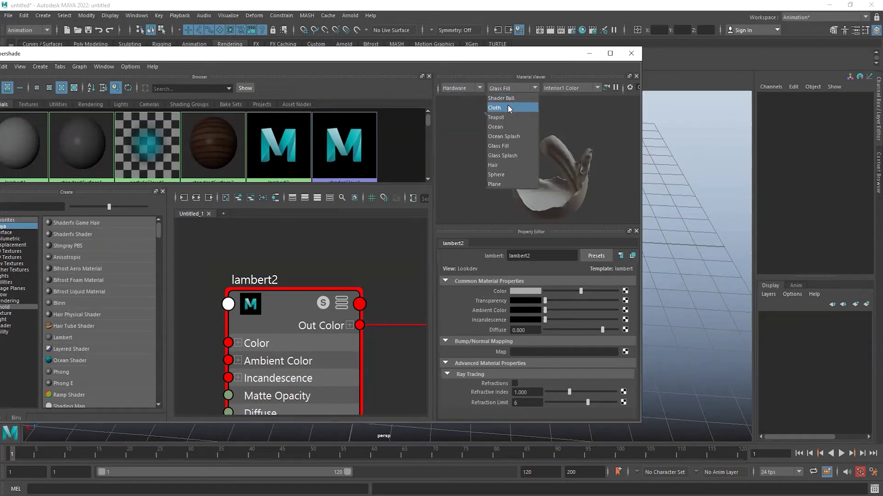
click(510, 97)
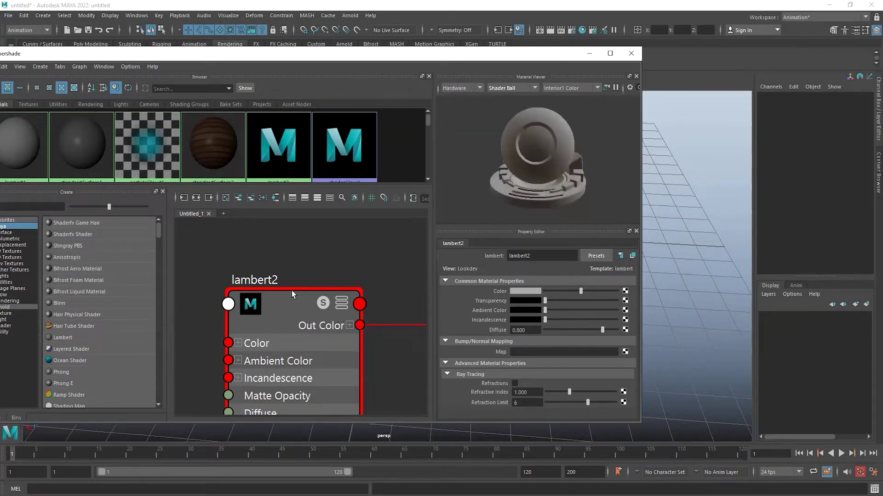
Reposition the Hypershade window, and open the texture choices for the Lambert's Color and close them without picking one
scroll(262, 266, down, 5)
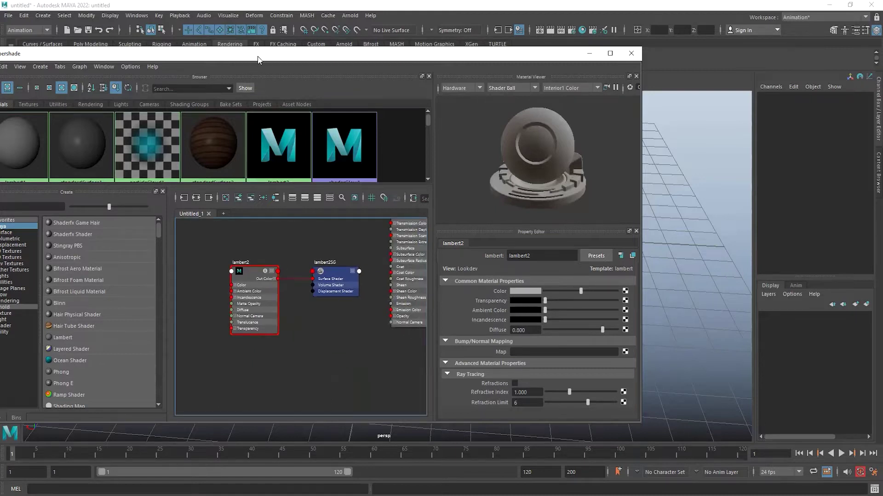
drag(258, 56, 394, 63)
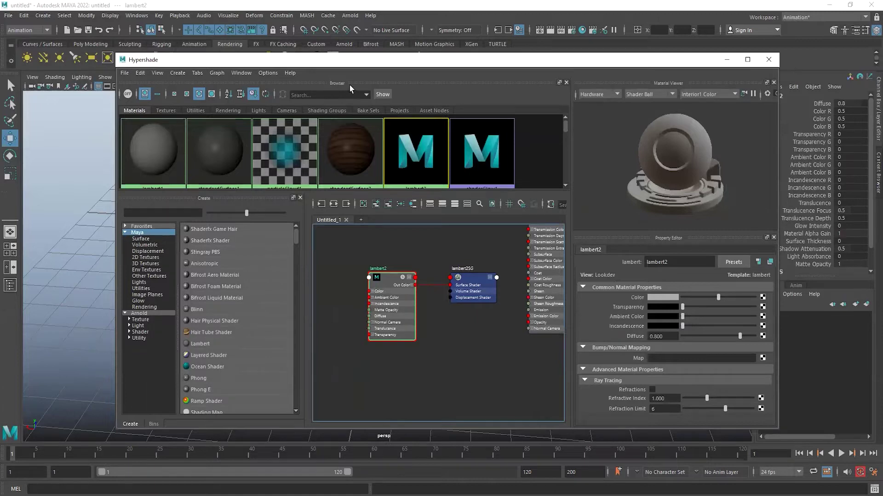
drag(366, 72, 392, 79)
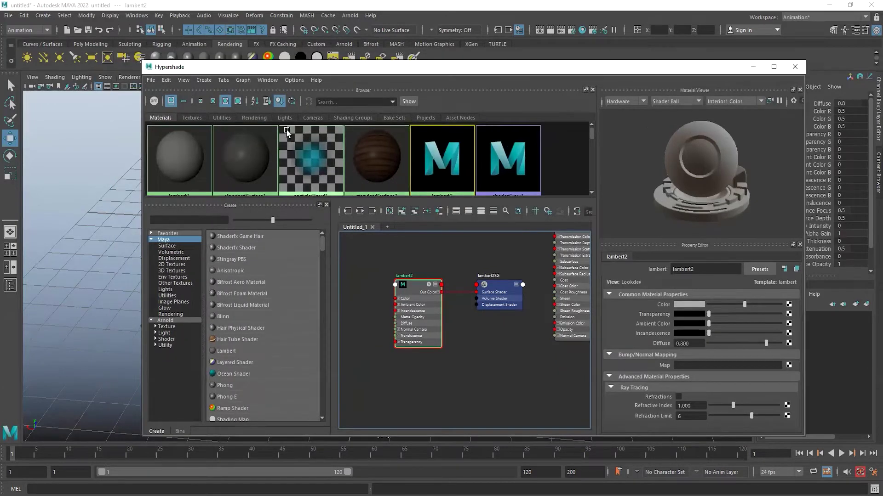
click(789, 304)
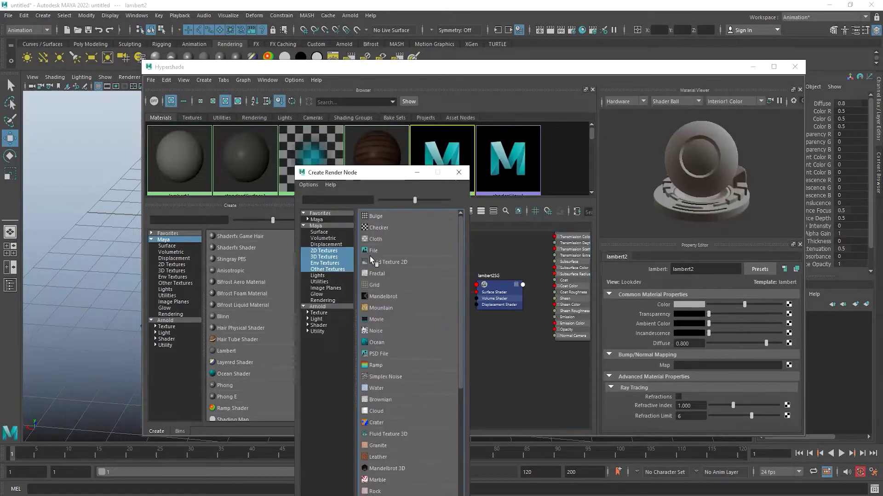
click(457, 173)
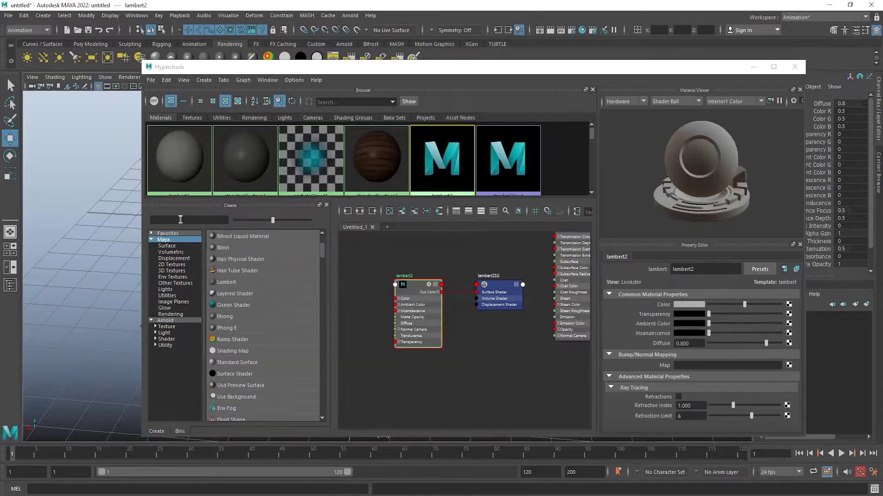
Search the available nodes for "fi", clear the search and look for the File texture in the full list
click(180, 220)
text(fi)
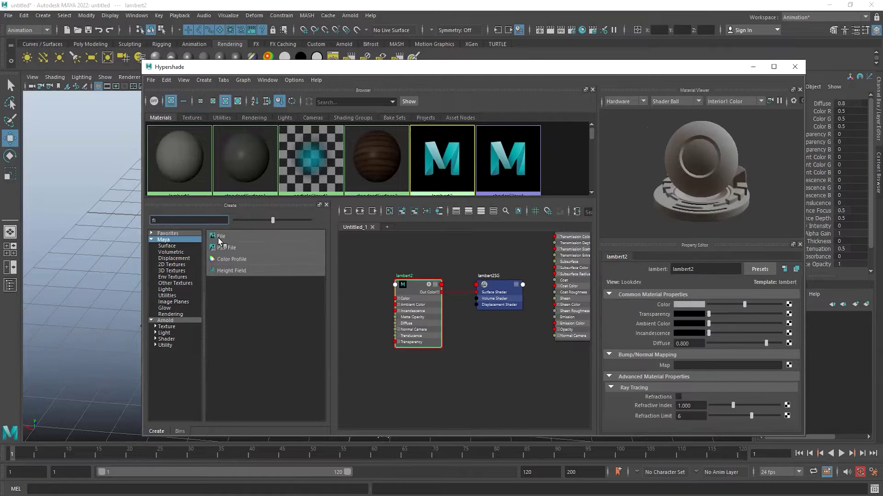
click(161, 220)
key(BackSpace)
key(BackSpace)
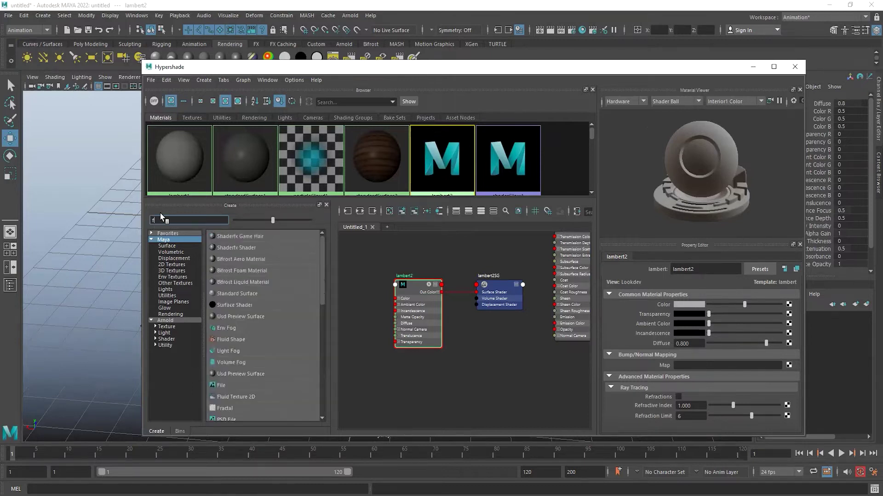
scroll(251, 327, down, 10)
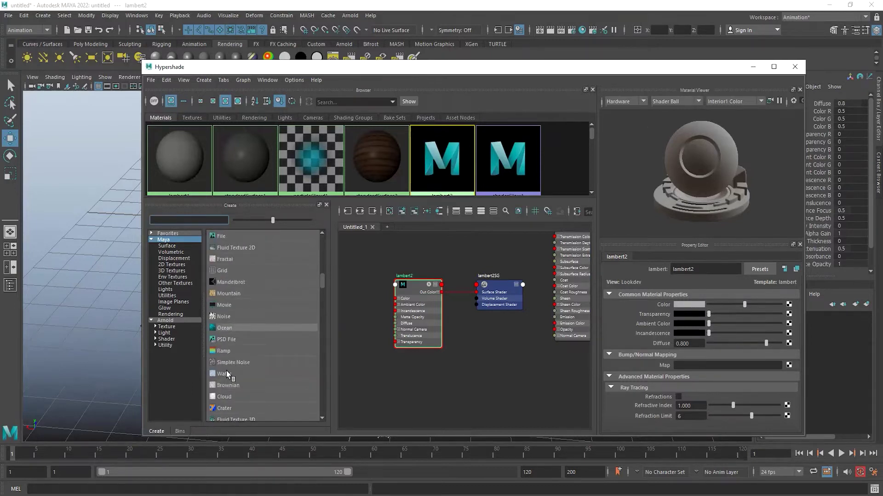
scroll(230, 354, up, 1)
scroll(230, 365, up, 2)
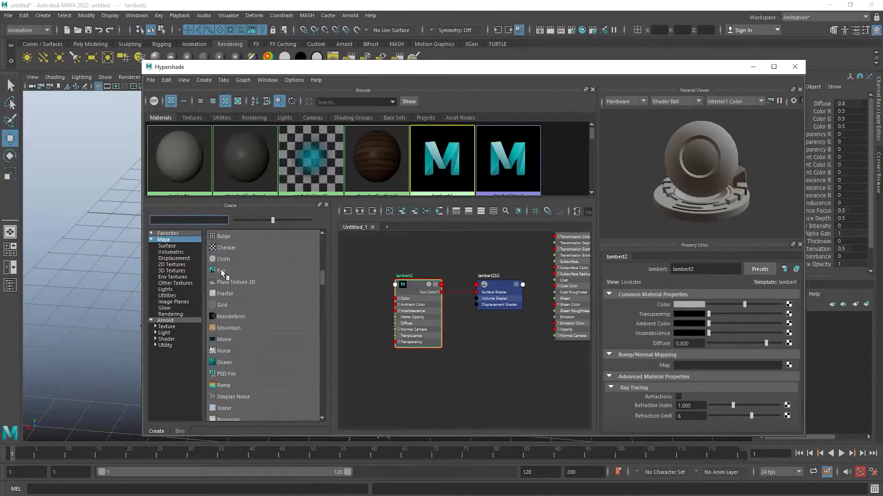
Look through the 3D and environment texture categories, and create a File texture node from the 2D Textures
click(179, 270)
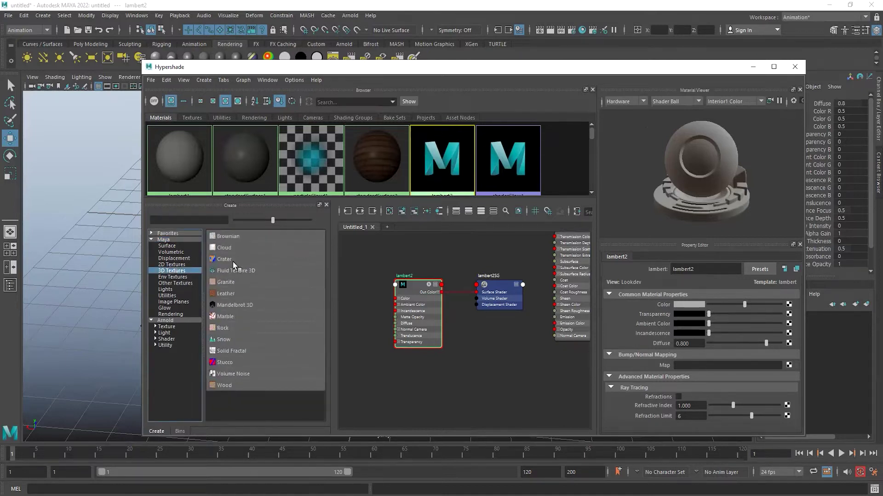
click(181, 278)
click(177, 265)
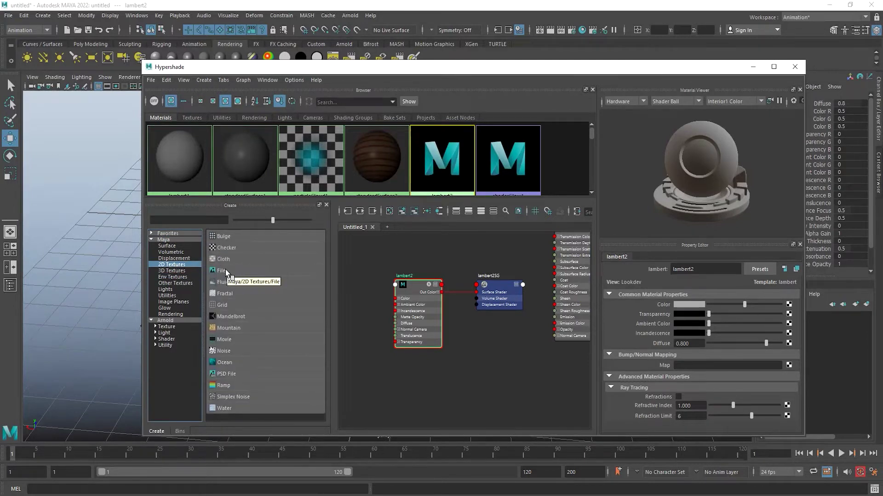
click(223, 271)
scroll(487, 313, down, 3)
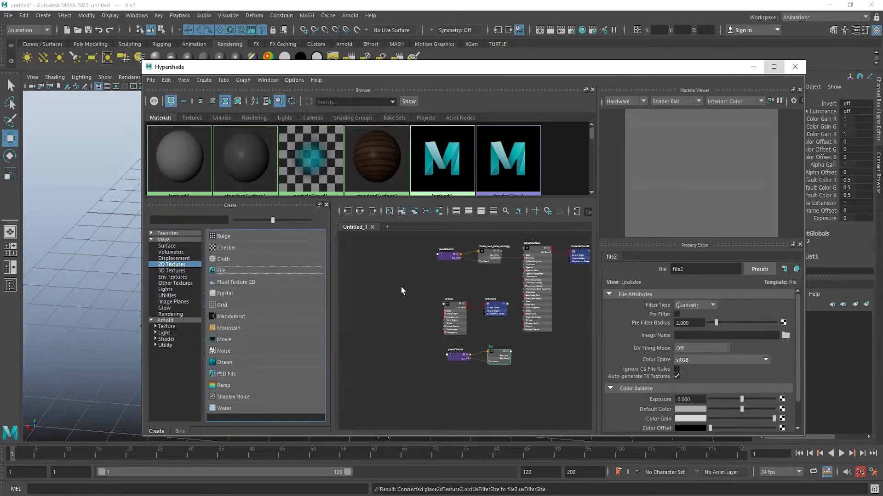
Maximize the Hypershade and move the new File texture with its placement node to the input side of the Lambert node
click(774, 68)
scroll(449, 330, up, 8)
alt+middle_drag(554, 270, 537, 276)
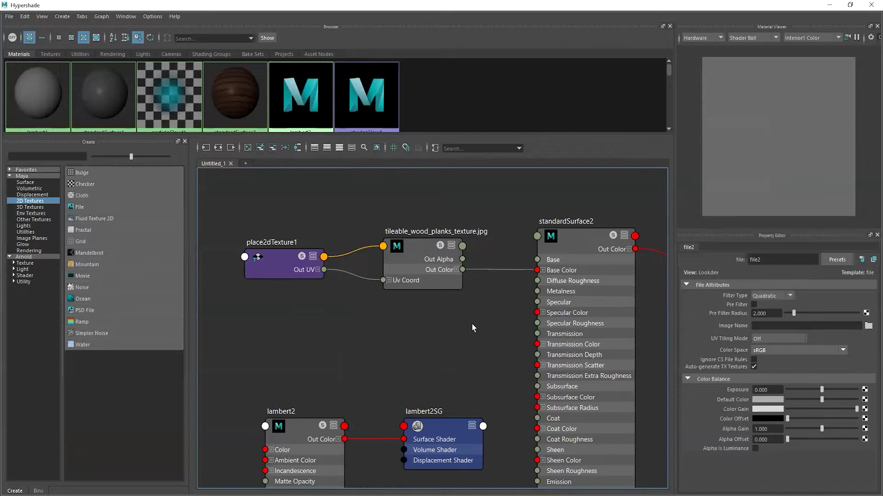
drag(477, 326, 218, 181)
alt+middle_drag(493, 385, 630, 234)
alt+middle_drag(508, 363, 478, 306)
drag(365, 342, 609, 481)
drag(566, 403, 300, 239)
Select the standardSurface2 node in the work area
alt+middle_drag(513, 298, 520, 421)
alt+right_drag(544, 382, 508, 337)
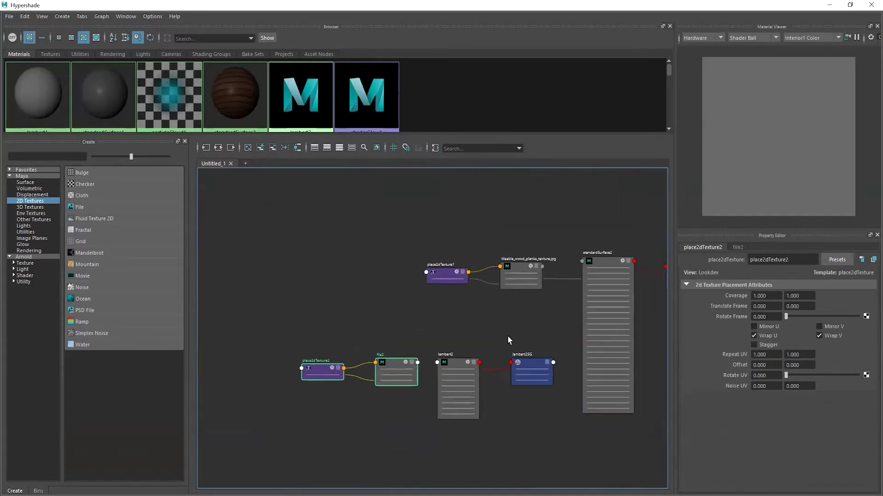
drag(580, 234, 636, 459)
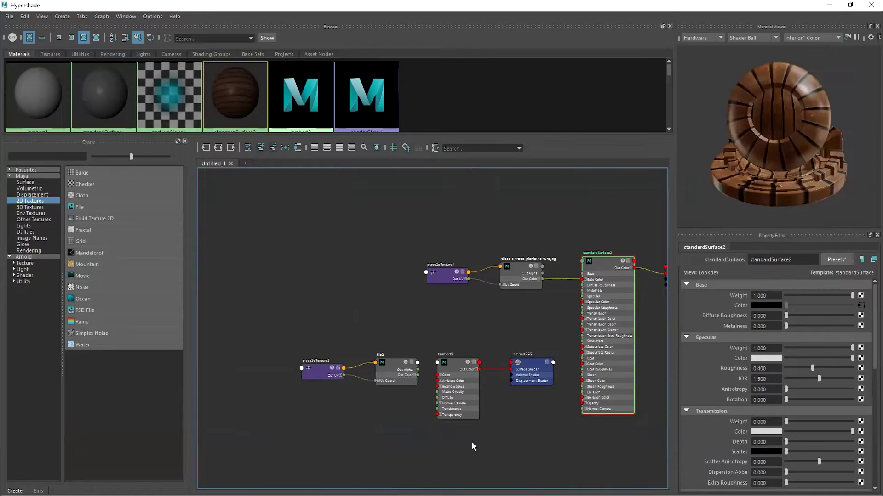
Examine the lambert2 node's inputs, and expand the Base Color channels of the standardSurface2 node
drag(429, 336, 488, 464)
scroll(474, 389, up, 5)
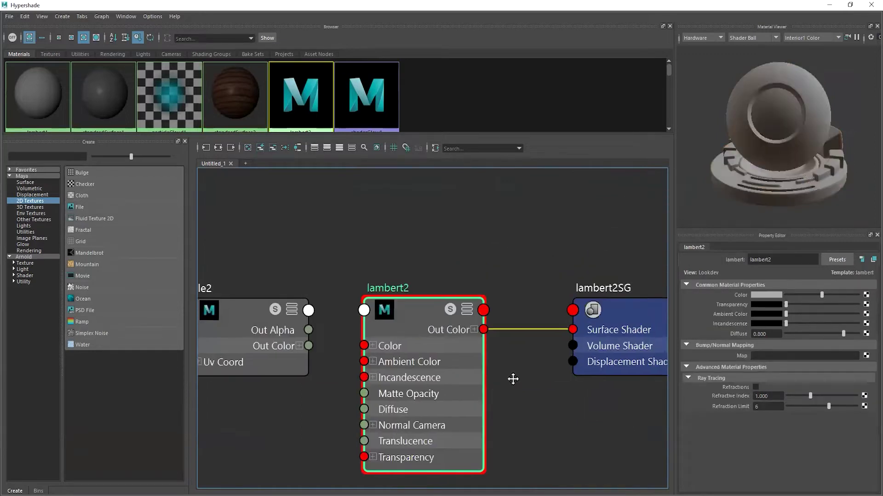
alt+middle_drag(512, 375, 584, 366)
scroll(440, 368, down, 3)
mouse_move(440, 369)
alt+middle_down()
mouse_move(359, 373)
mouse_move(455, 360)
alt+middle_up()
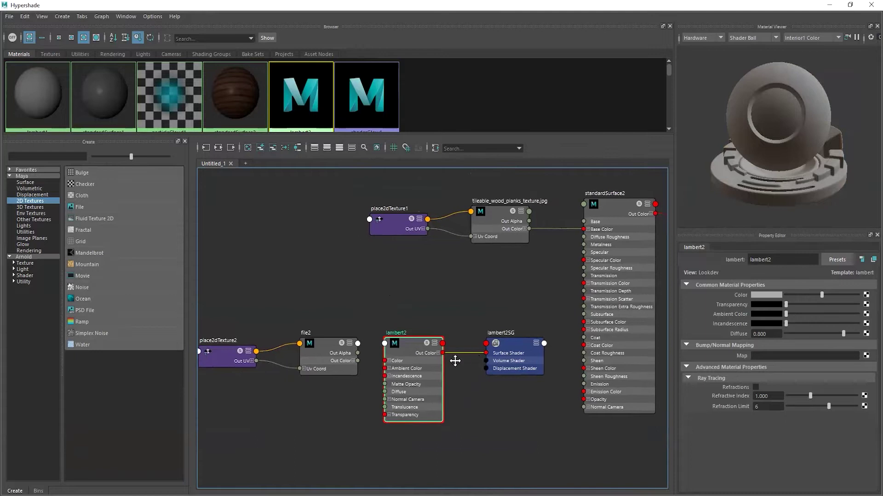
click(623, 203)
click(589, 230)
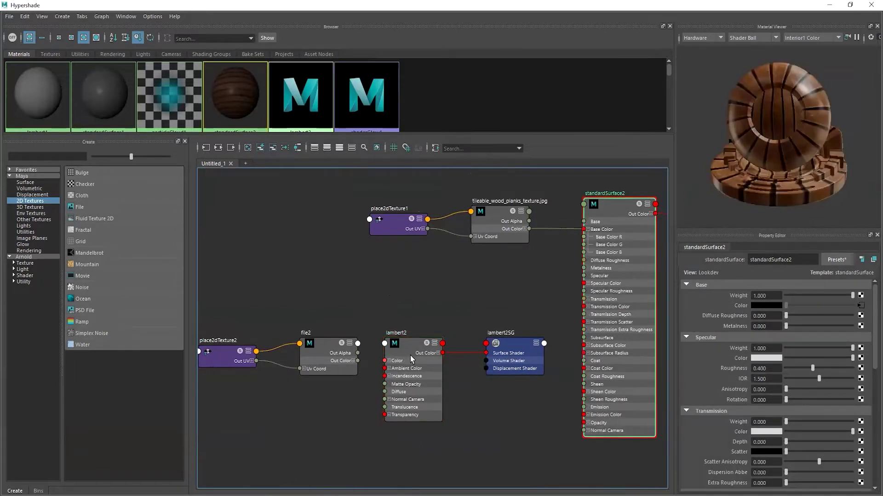
Connect the Out Color of the file2 texture to the Color input of lambert2
scroll(457, 310, up, 4)
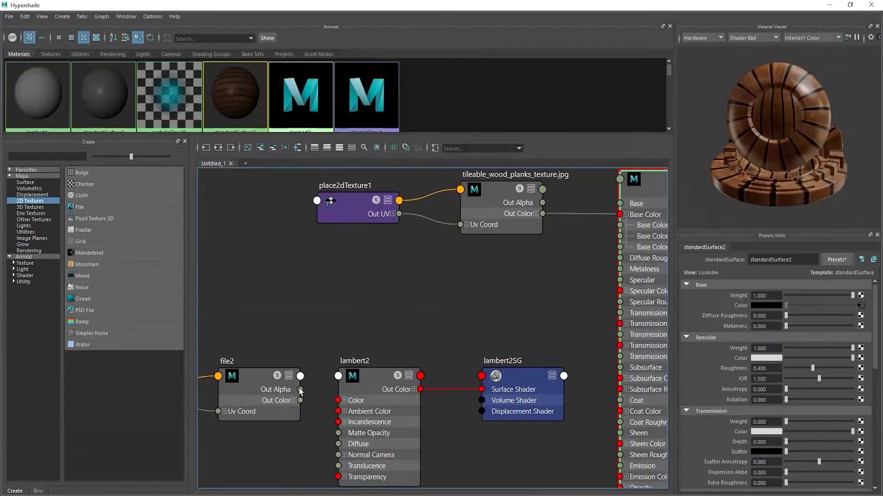
drag(301, 400, 339, 400)
key(a)
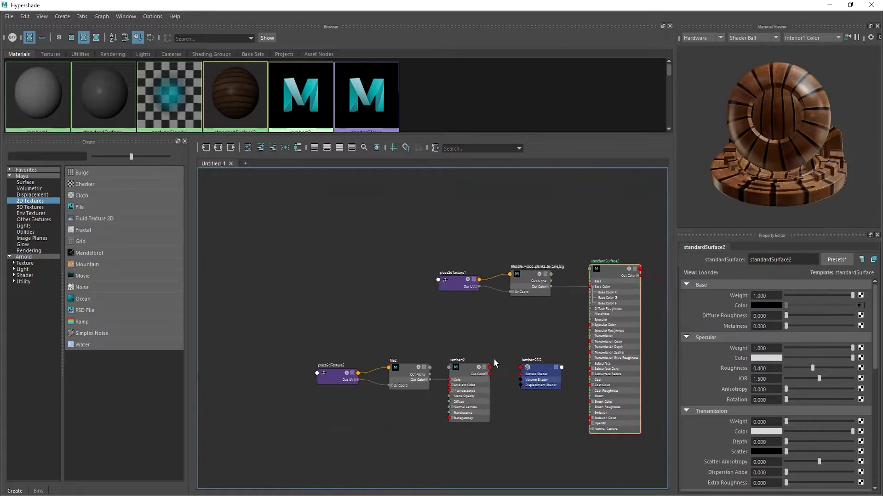
Load G:\Classes\Wallpaper\wood_texchar\tileable_wood_planks_texture.jpg as the image of the file2 node and view it on the shader ball
click(409, 370)
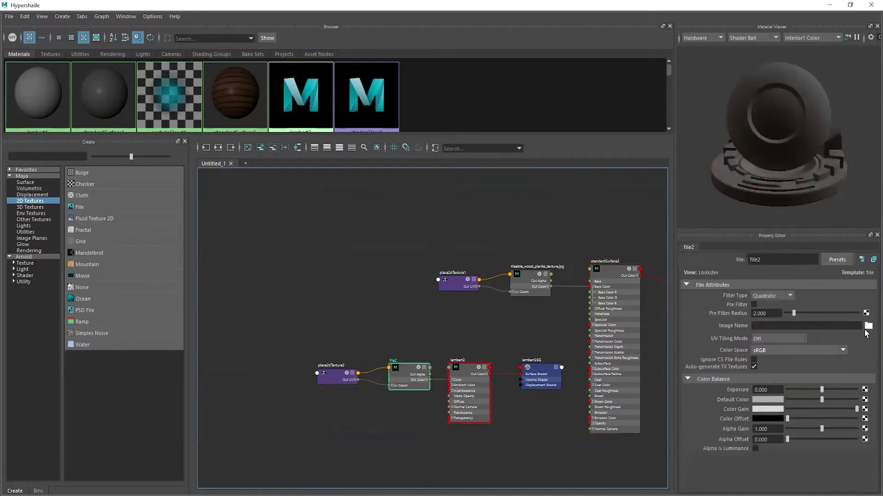
click(868, 326)
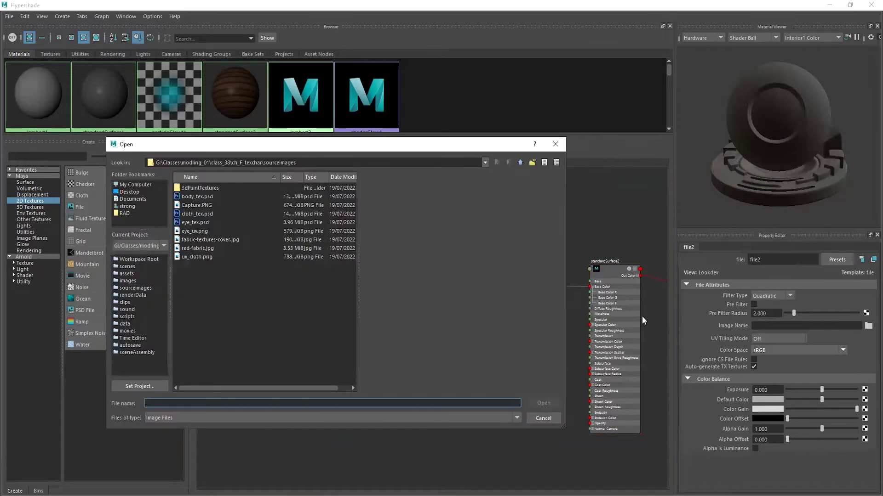
text("G:\Classes\Wallpaper\wood_texchar\tileable_wood_planks_texture.jpg")
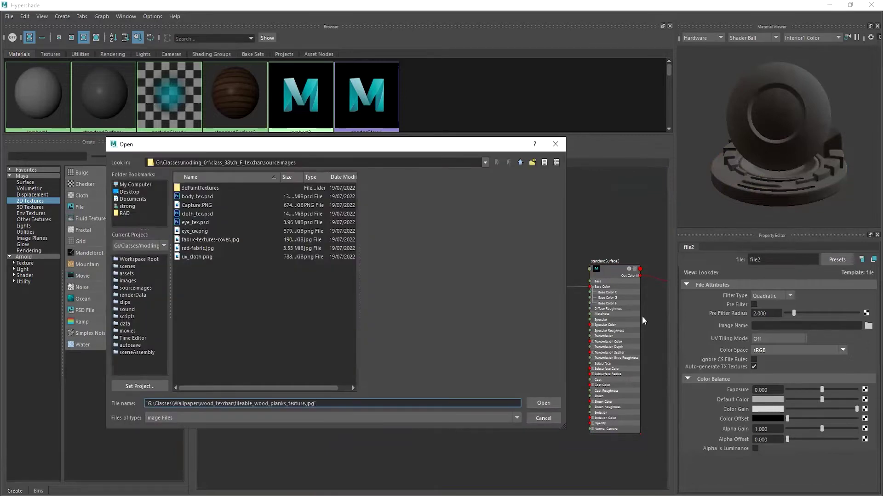
key(Return)
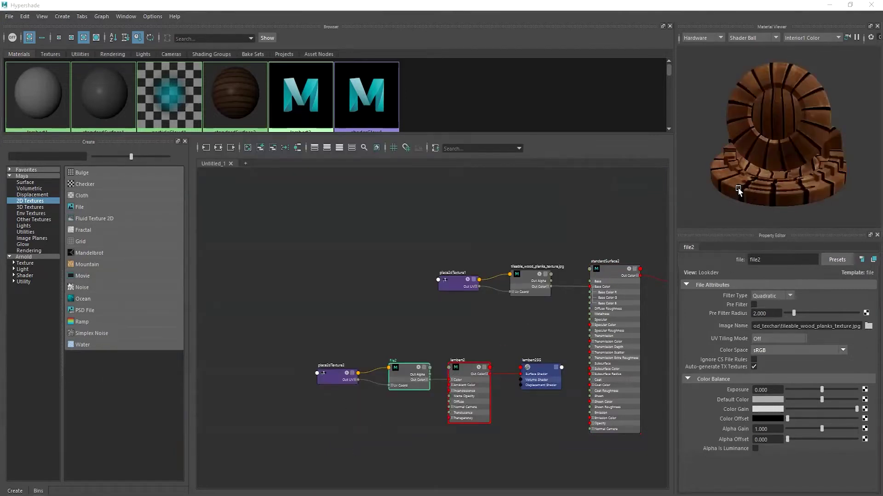
alt+drag(812, 138, 780, 167)
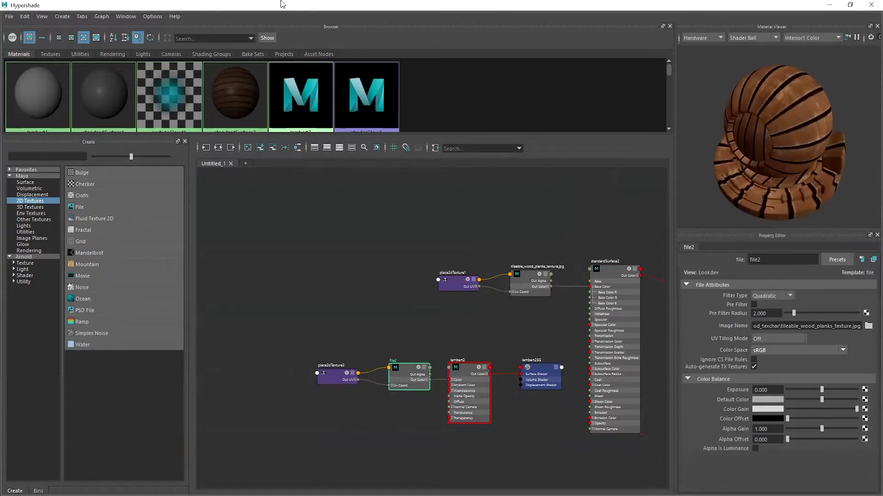
Restore the Hypershade to a smaller window and assign the lambert2 material to the plane selected in the viewport
double_click(256, 5)
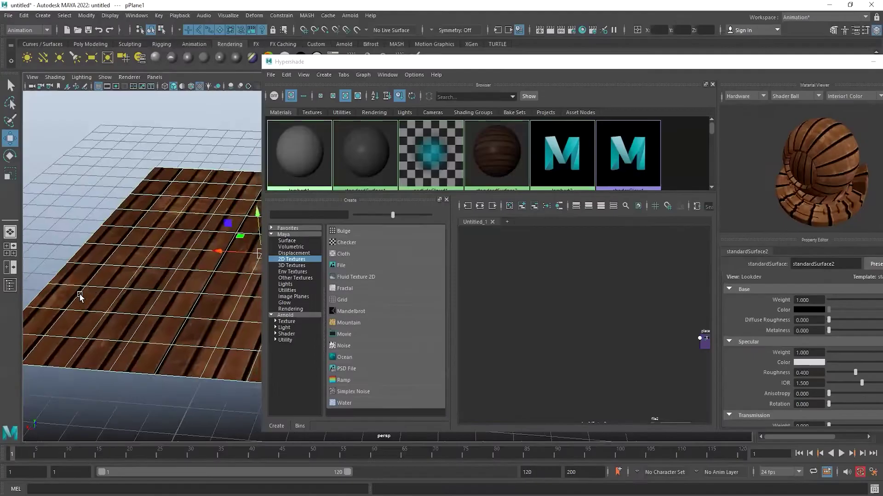
alt+drag(138, 276, 135, 318)
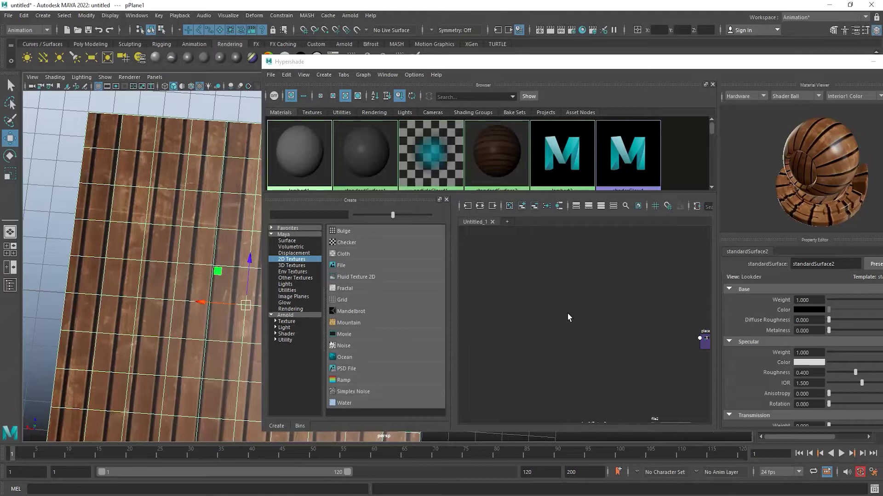
scroll(567, 313, up, 3)
alt+middle_drag(704, 332, 403, 313)
alt+middle_drag(607, 272, 572, 266)
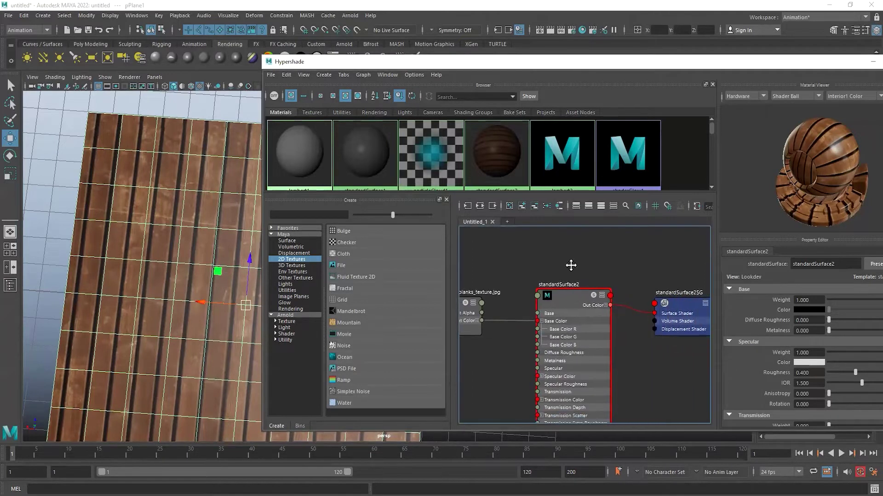
alt+middle_drag(562, 402, 541, 323)
scroll(542, 323, down, 5)
scroll(611, 304, up, 6)
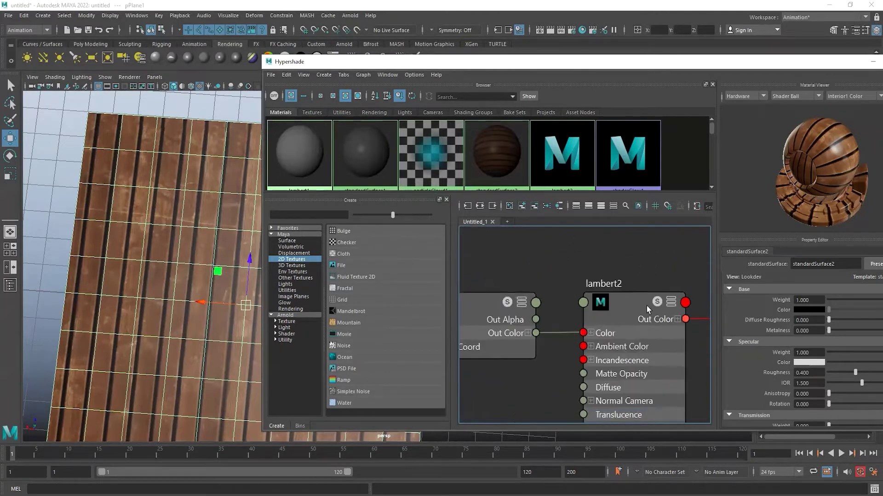
alt+middle_drag(647, 305, 592, 318)
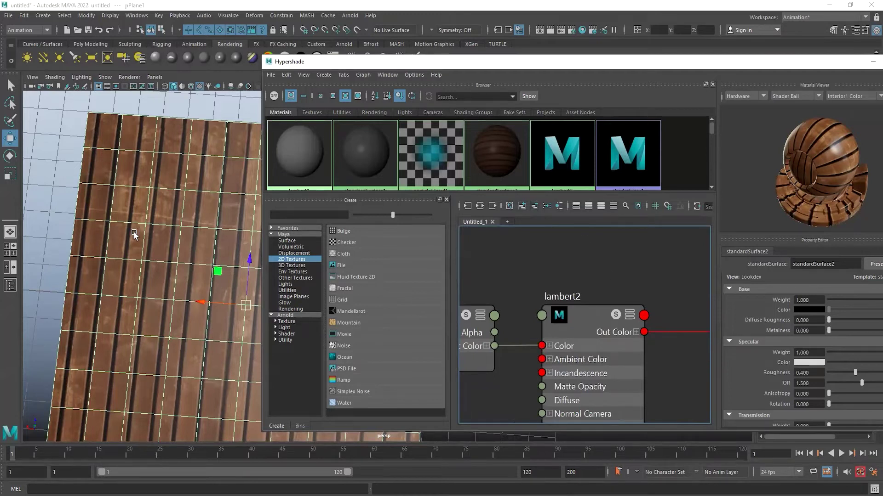
click(169, 210)
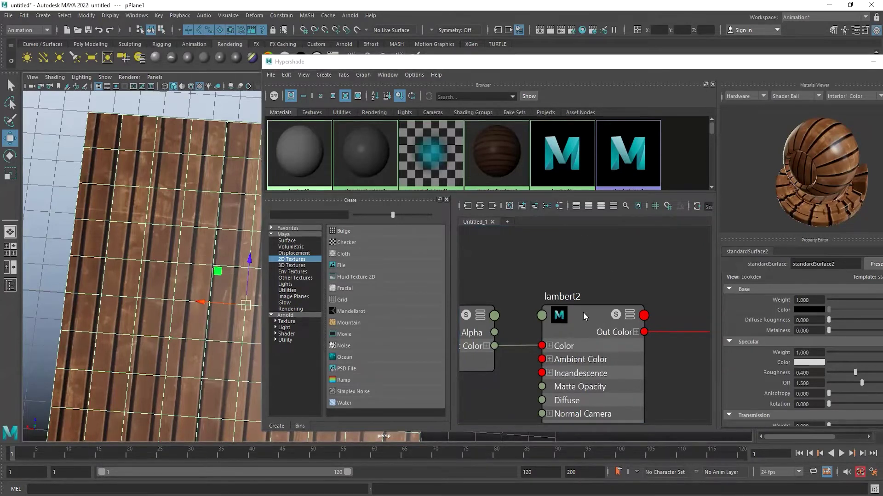
right_click(583, 312)
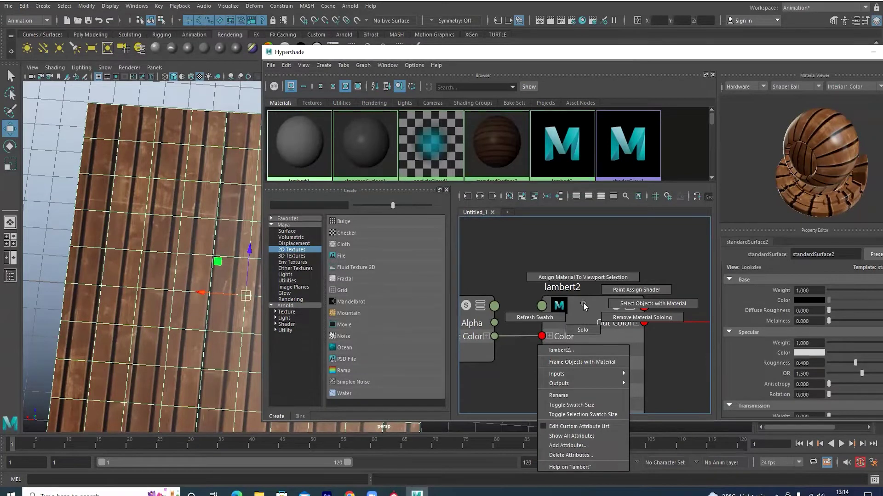
click(582, 260)
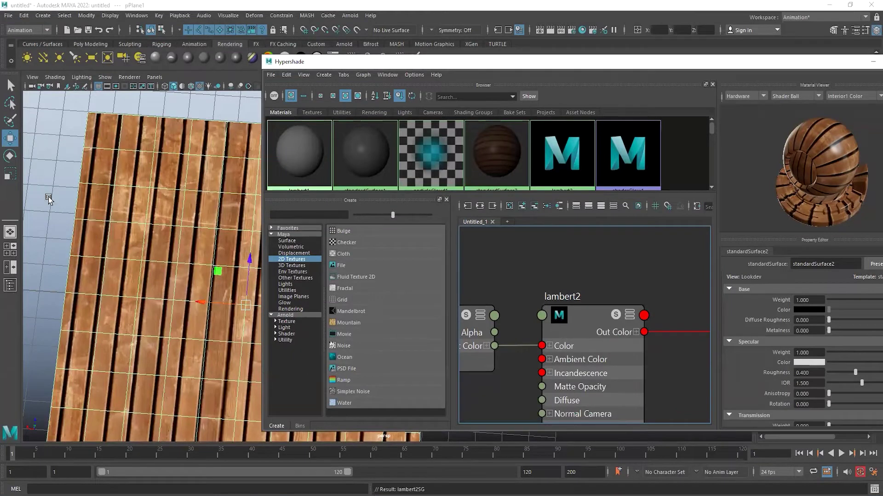
Select the lambert2 node, minimize the Hypershade and show the material's settings in the Attribute Editor beside the plane
alt+drag(183, 261, 142, 302)
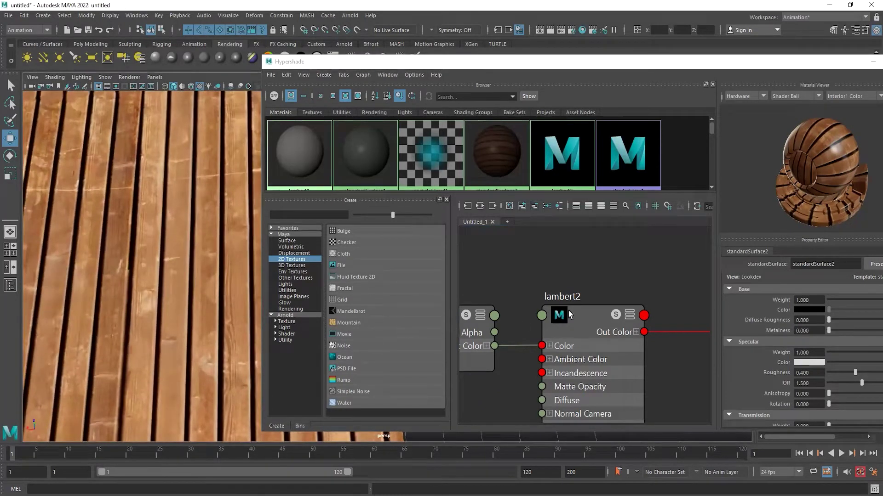
key(a)
alt+middle_drag(589, 304, 548, 324)
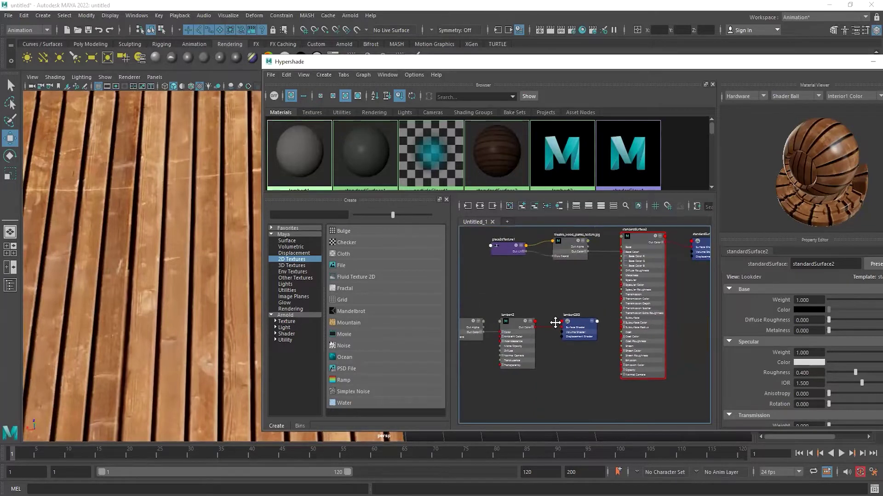
click(516, 320)
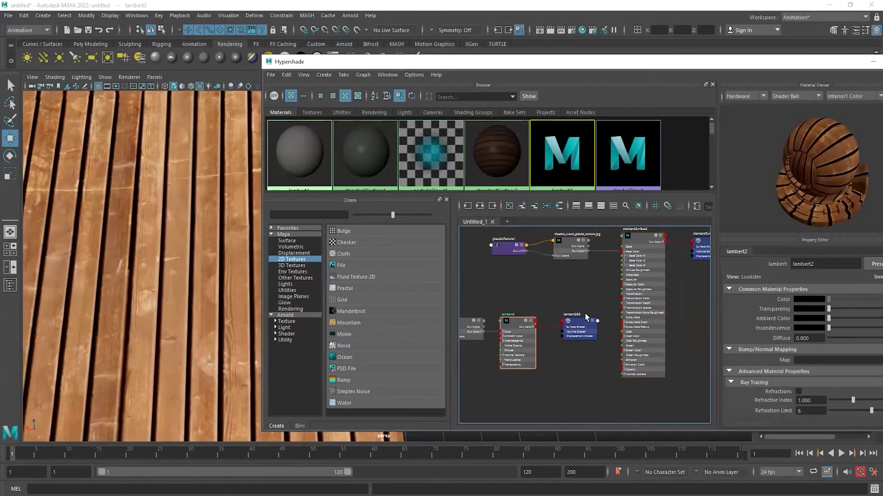
double_click(762, 67)
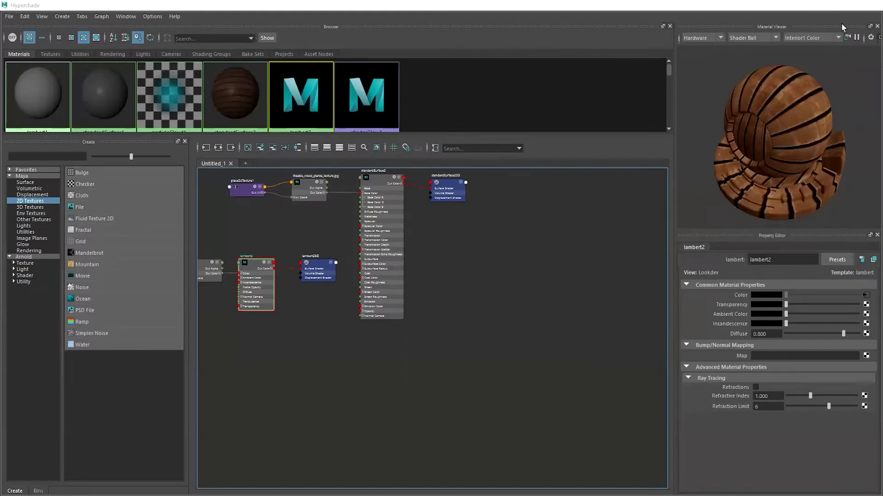
click(829, 5)
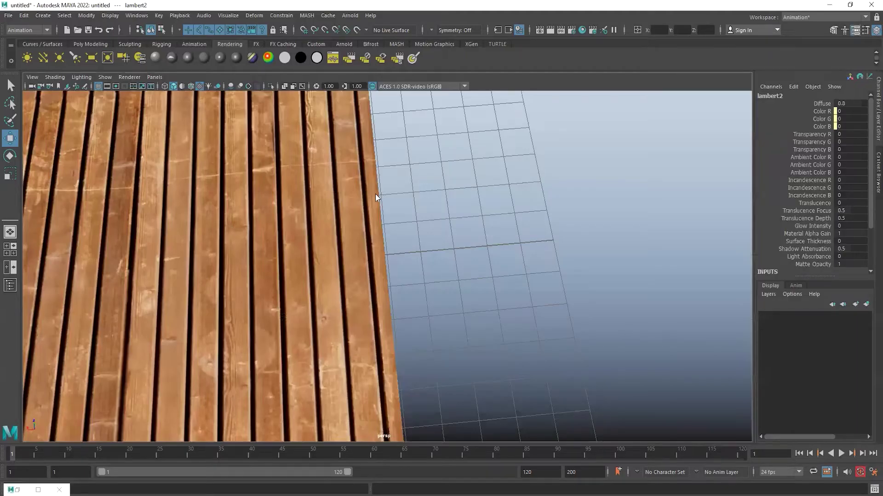
key(ctrl+a)
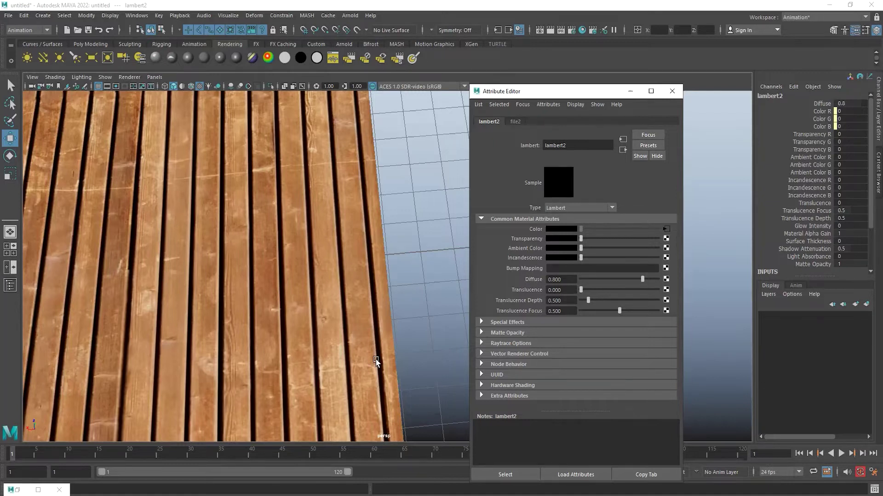
scroll(376, 361, down, 2)
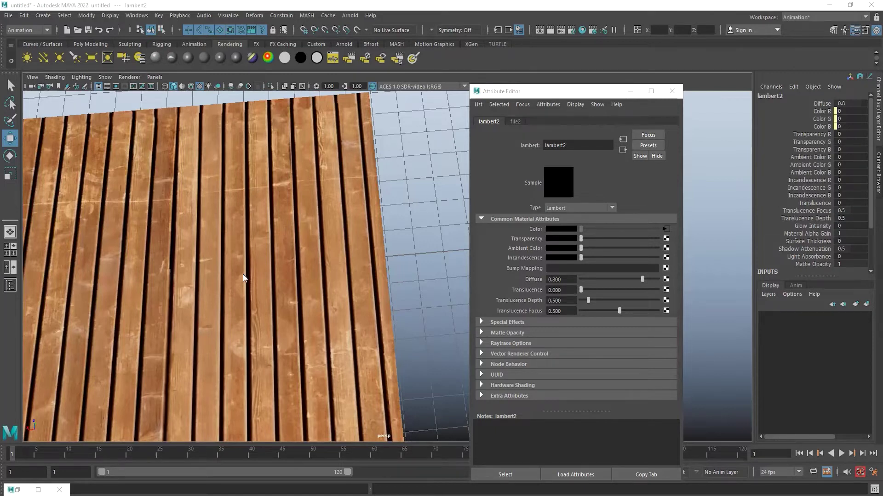
Try to save the scene with the copied texture file paths pasted as its file name
key(ctrl+s)
key(ctrl+v)
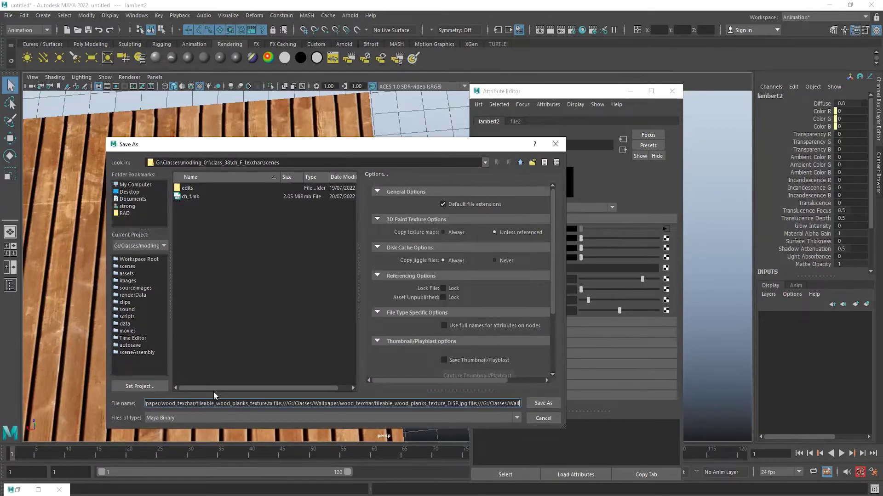
key(Return)
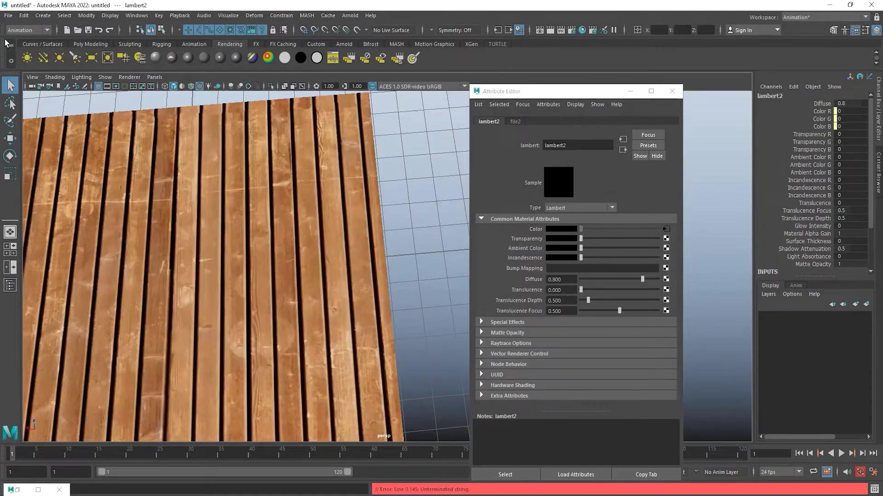
Save the scene as class_39 in the folder G:\Classes\modling_01\class_39
click(8, 15)
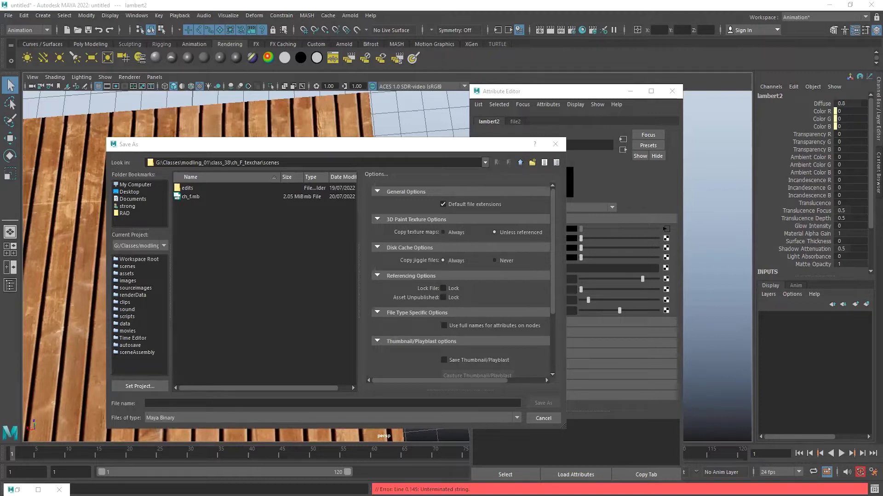
text(G:\Classes\modling_01\class_39)
key(Return)
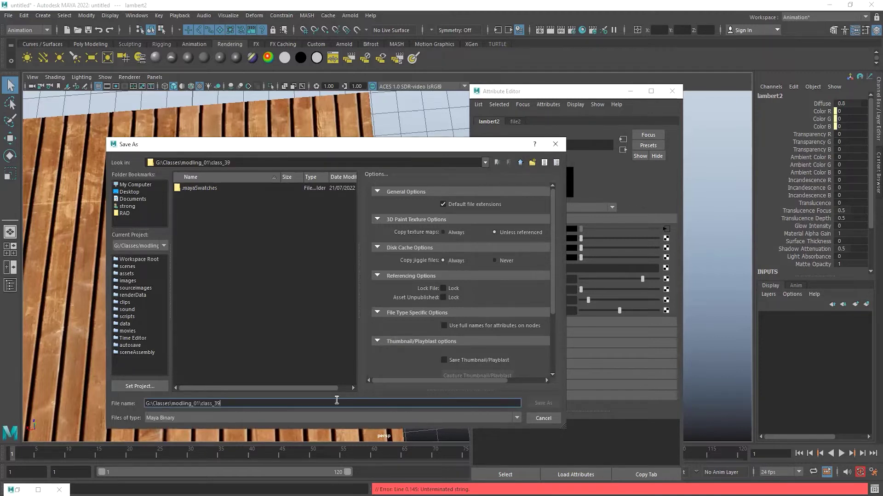
drag(203, 404, 107, 396)
key(BackSpace)
key(Return)
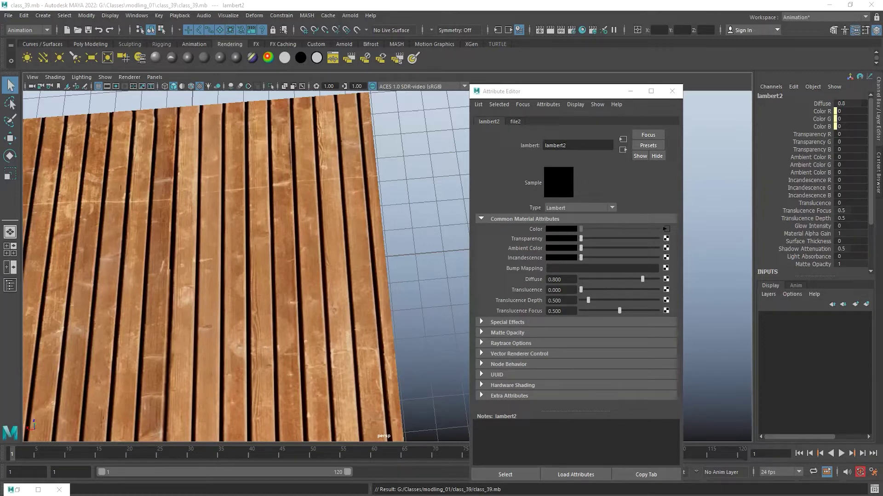
Switch to File Explorer and copy the file path of the tree_02 image in the matte folder
key(alt+Tab)
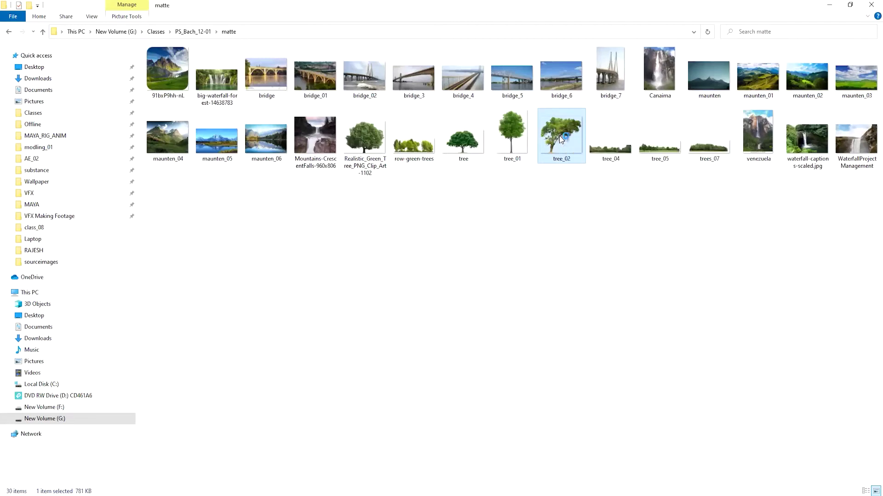
right_click(560, 136)
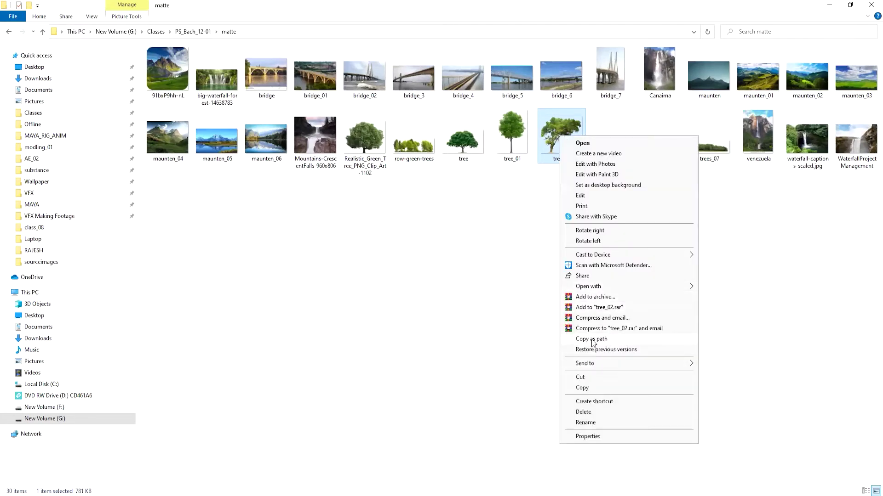
click(592, 340)
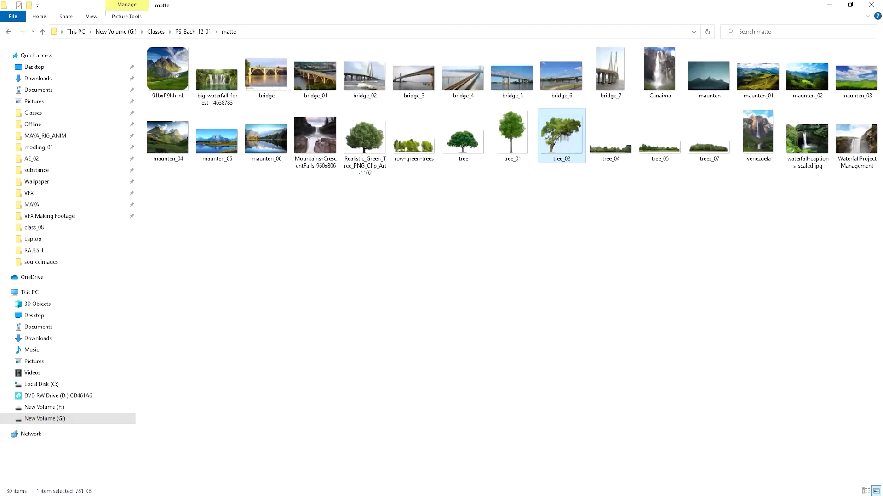
click(440, 492)
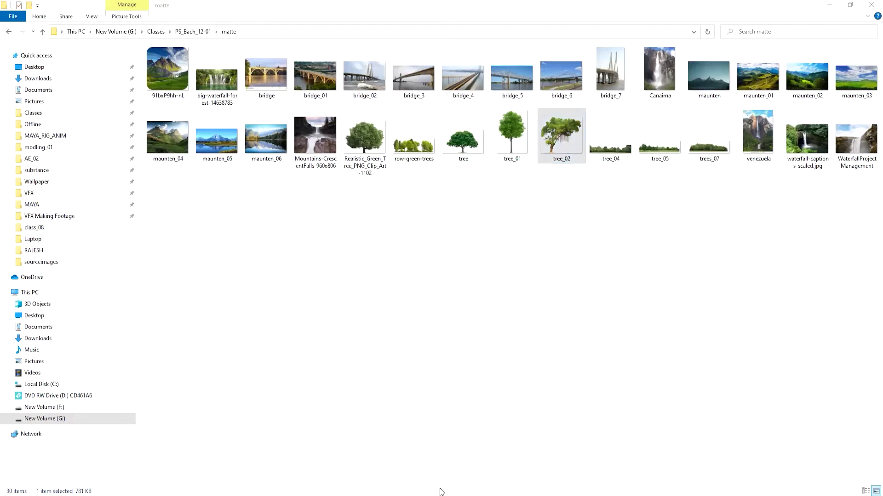
click(327, 4)
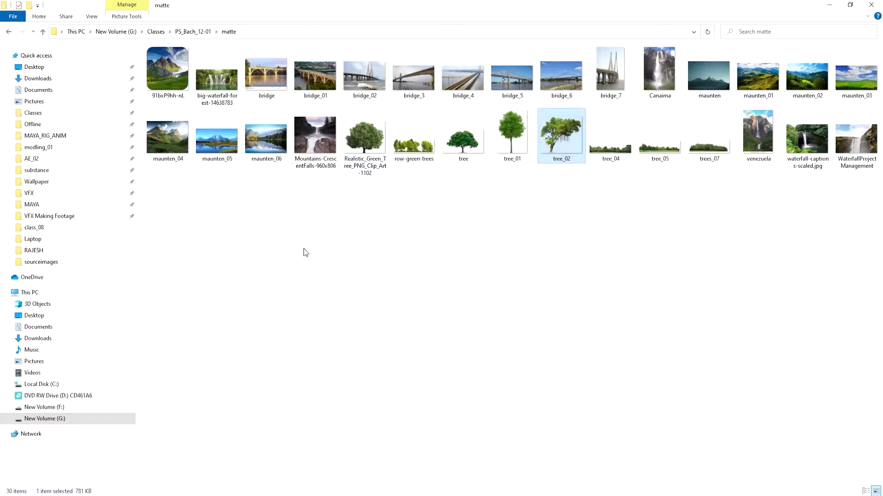
Switch back to Maya and add a default polygon plane at the origin in the front view
key(alt+Tab)
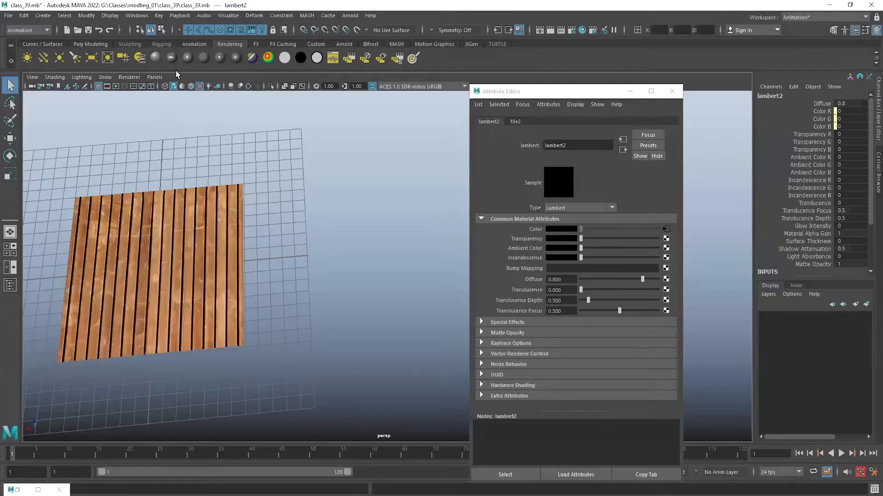
click(91, 44)
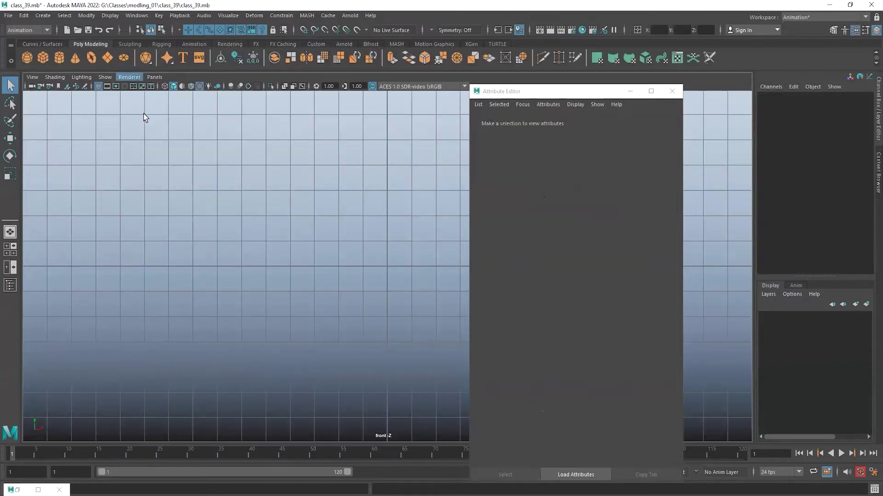
click(107, 58)
scroll(119, 204, down, 3)
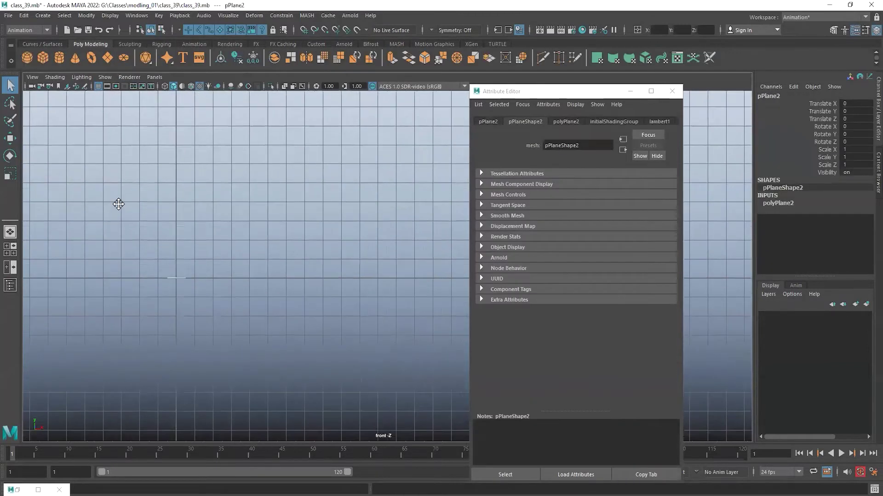
drag(191, 163, 309, 288)
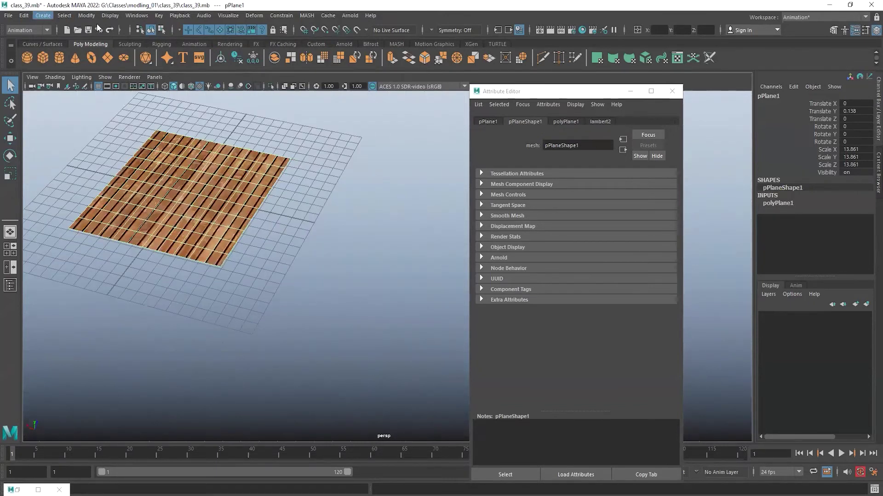
Turn on interactive creation for polygon primitives and draw a plane about 8.4 wide and 8.5 high in the front view
click(44, 16)
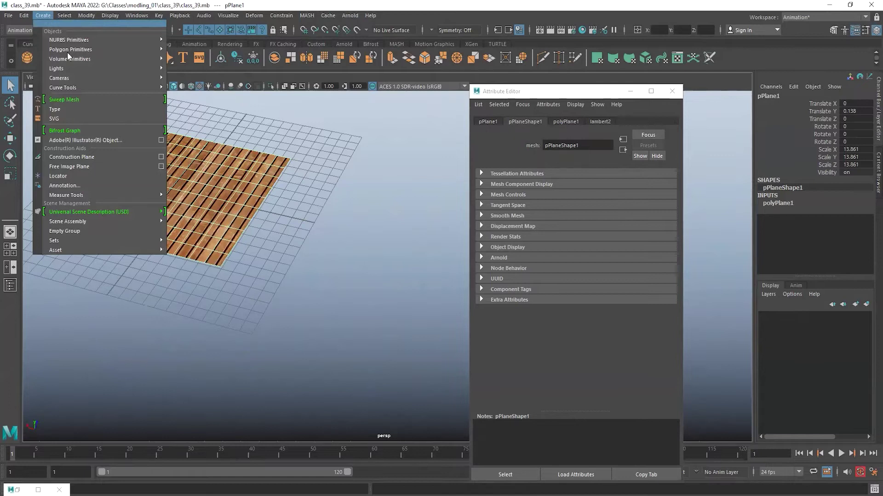
mouse_move(120, 50)
click(202, 225)
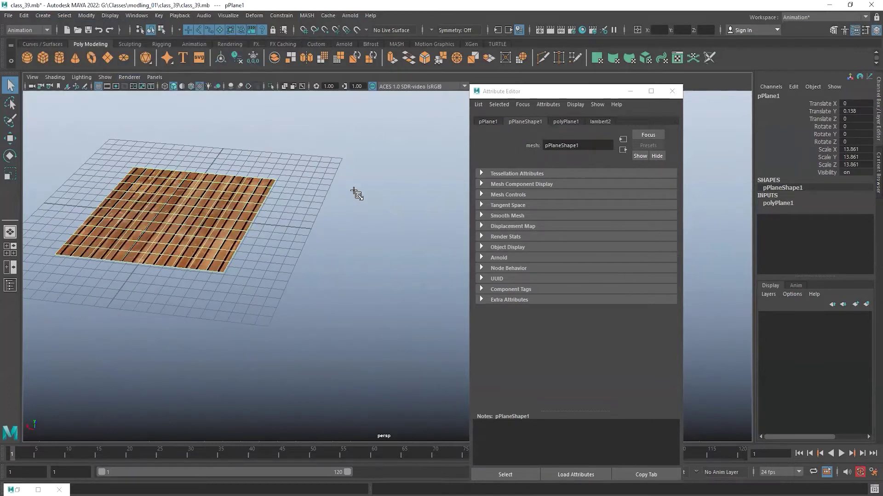
drag(288, 112, 443, 274)
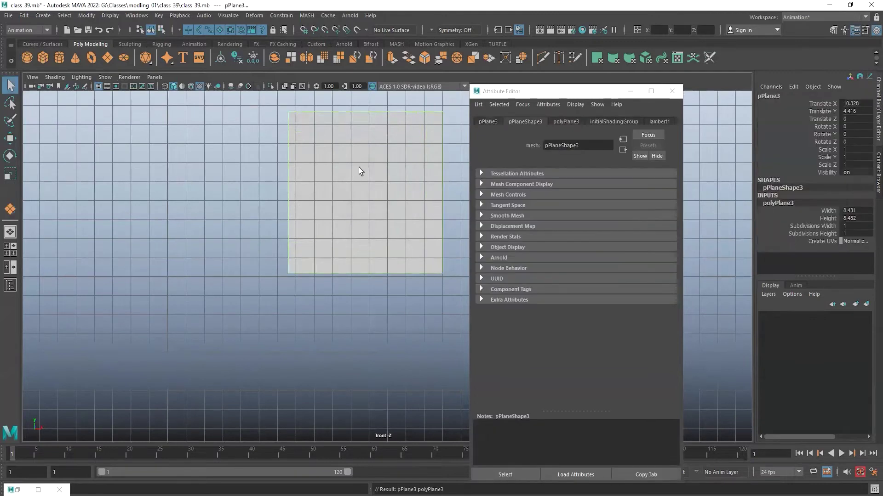
Assign a Lambert material to the new plane with G:\Classes\PS_Bach_12-01\matte\tree_02.png as its color file texture
right_click(358, 163)
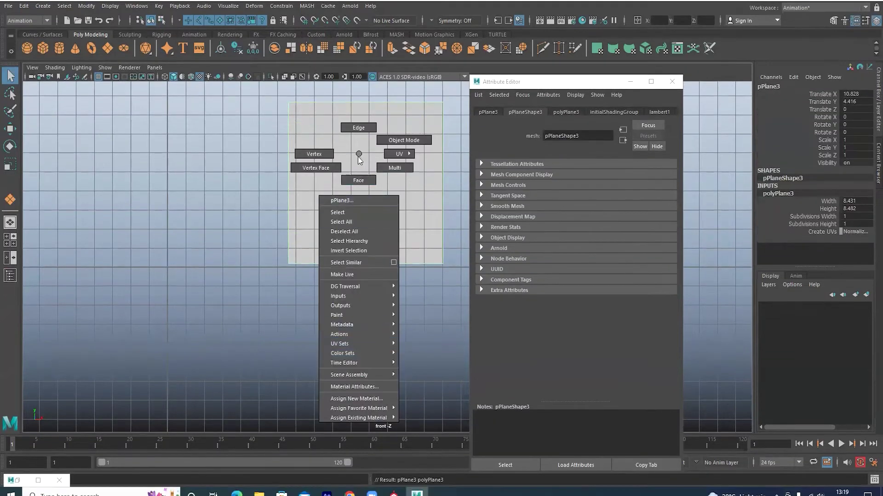
click(230, 34)
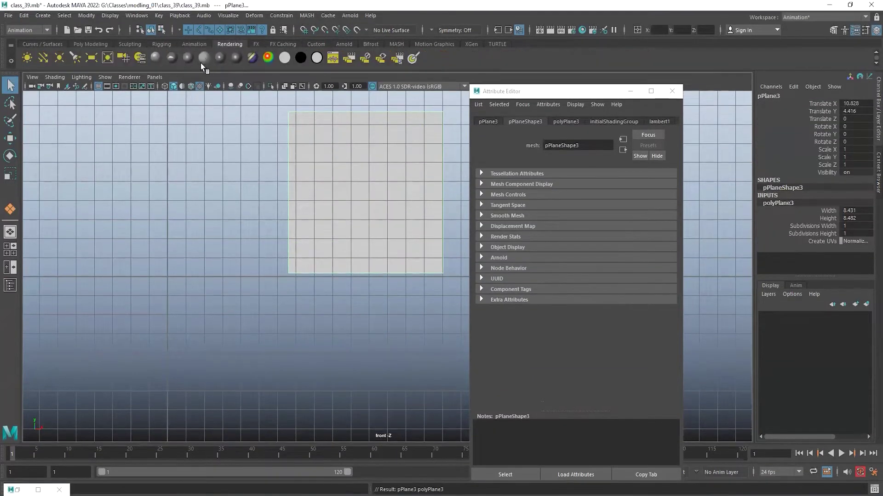
click(202, 50)
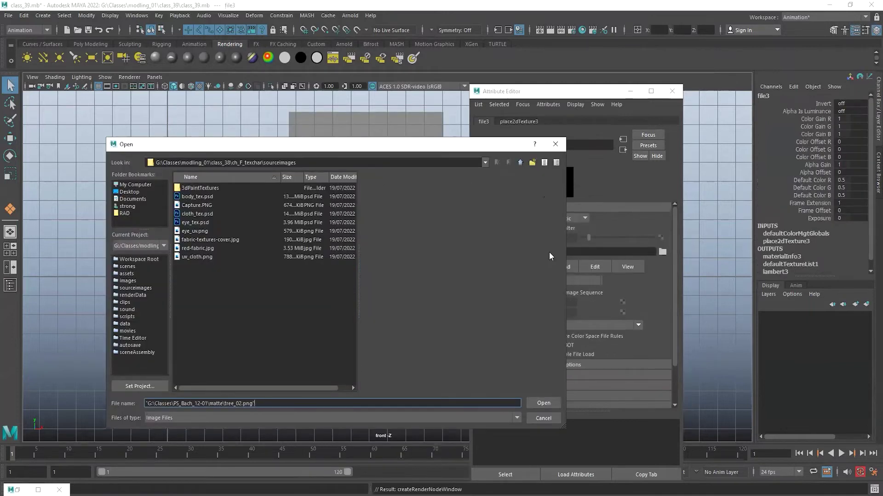
key(Return)
alt+middle_drag(296, 236, 276, 300)
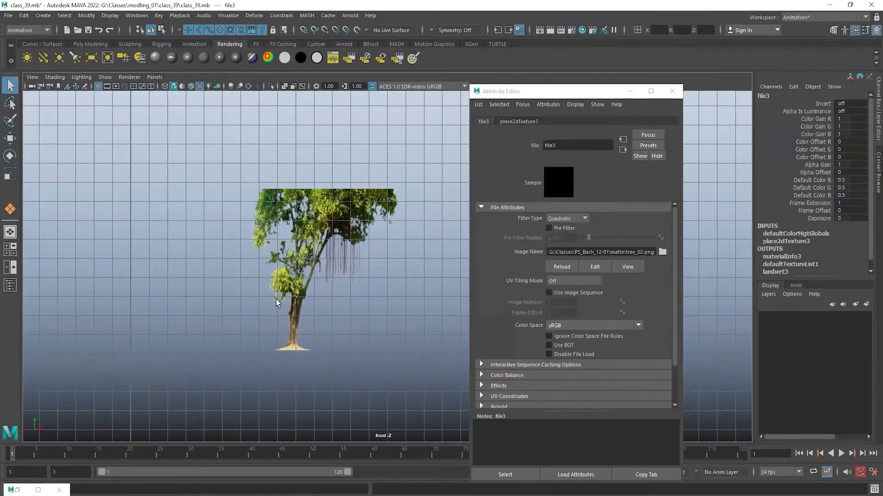
scroll(275, 299, up, 2)
Apply a planar UV projection to the tree plane
click(318, 247)
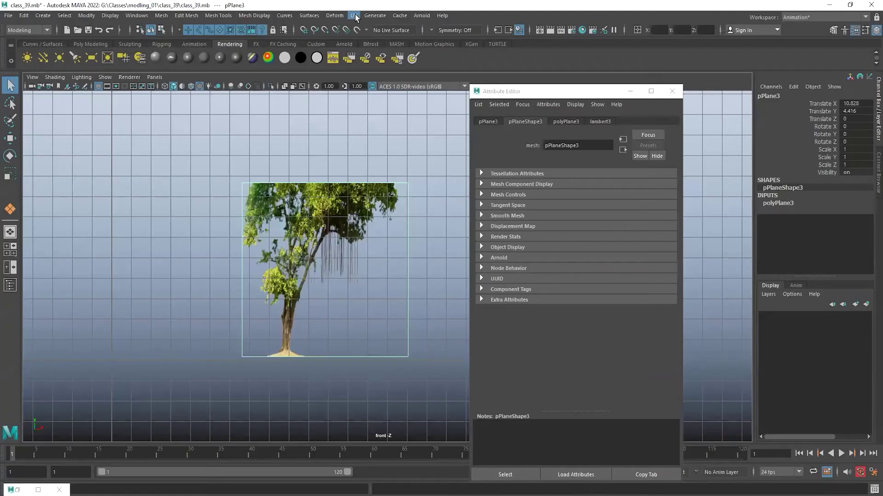
click(354, 15)
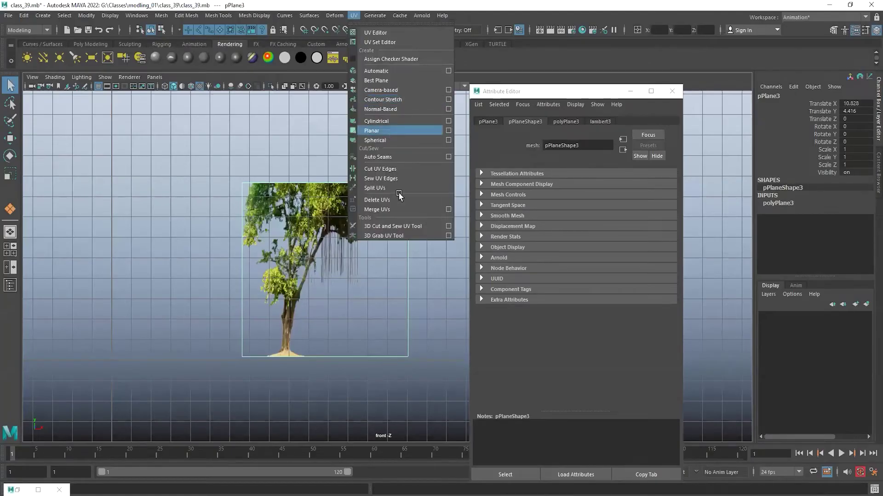
click(389, 133)
click(440, 164)
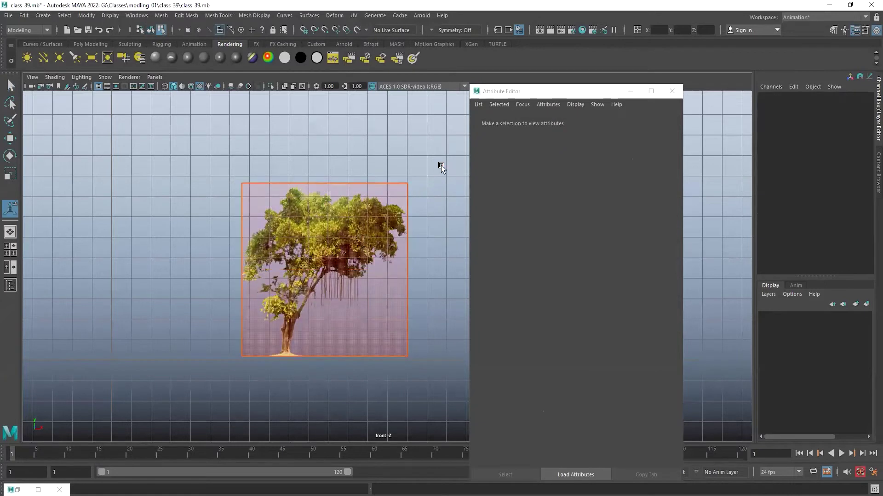
Move the wood plane to about X 1.05, Y 3.71, Z 1.69 in the perspective view
alt+drag(365, 251, 345, 226)
click(156, 298)
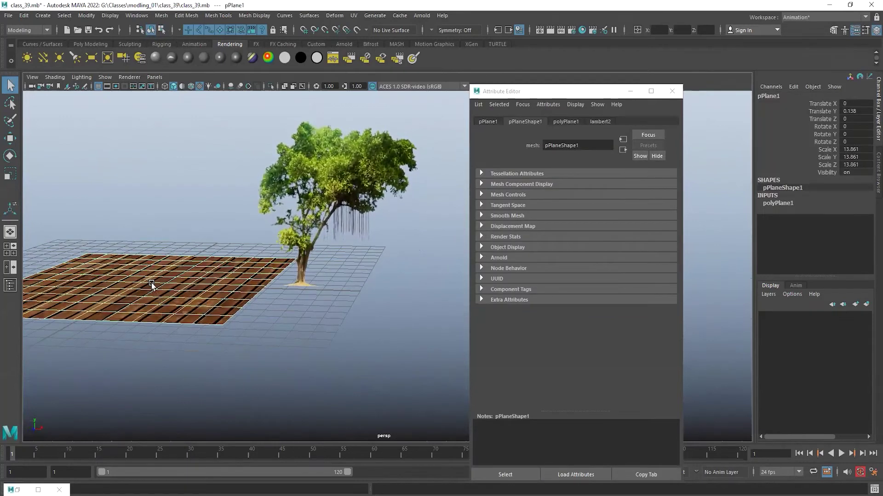
key(w)
drag(142, 283, 281, 237)
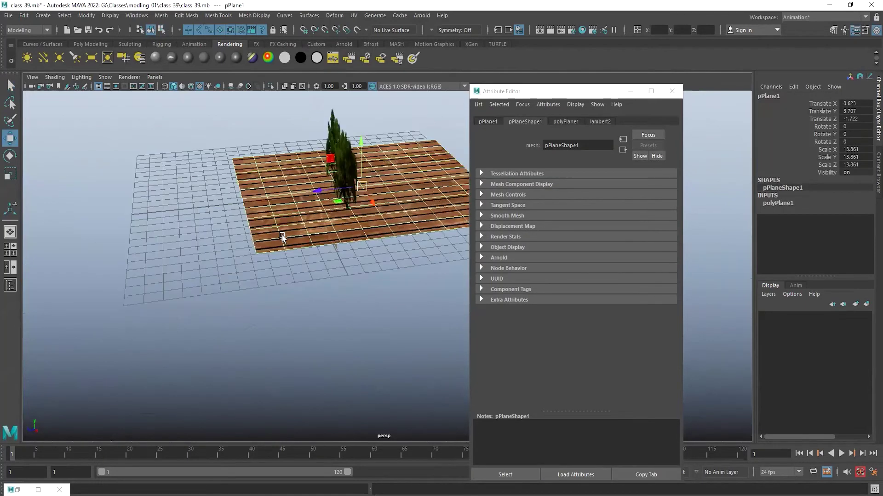
drag(322, 196, 198, 184)
alt+middle_drag(198, 184, 204, 270)
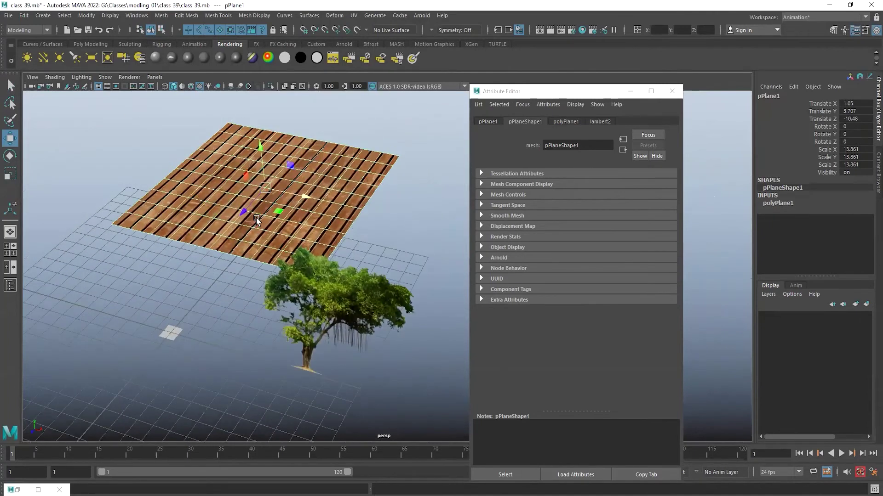
drag(254, 217, 147, 324)
alt+drag(266, 287, 330, 224)
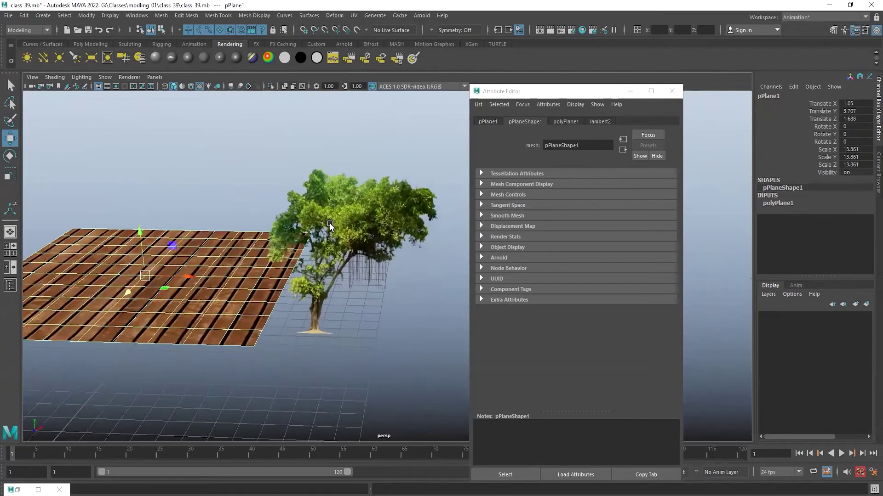
Select the tree plane and show the file texture connected to its material's transparency
click(363, 211)
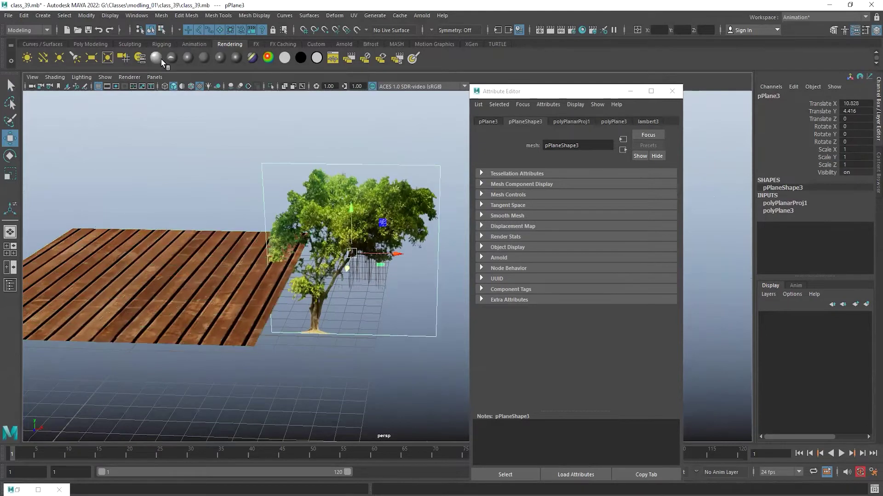
click(141, 59)
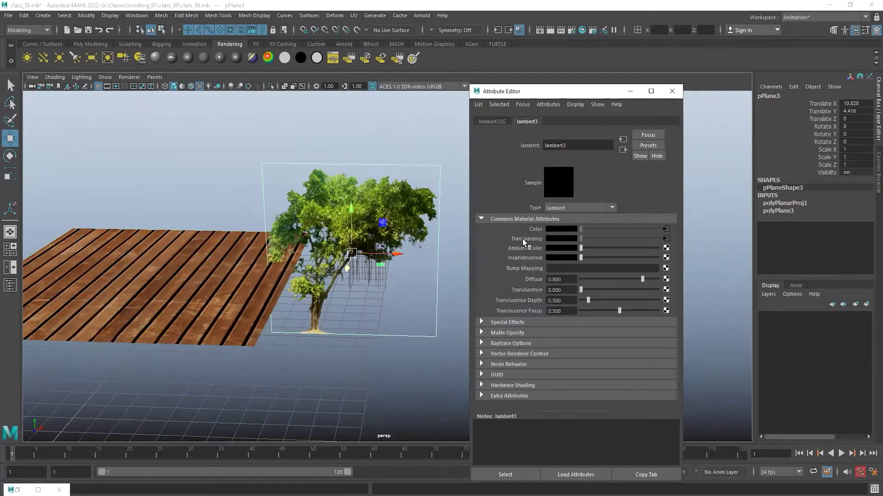
click(666, 238)
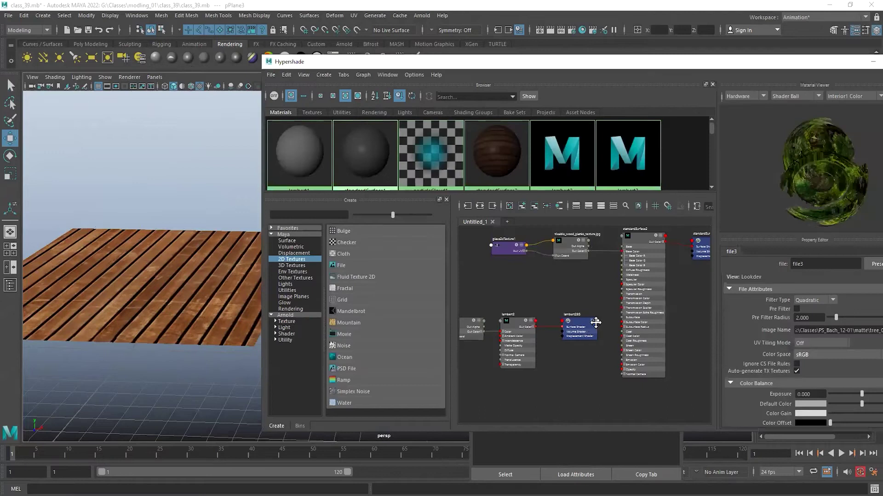
Select the lambert2 node in the Hypershade graph and bring its network and properties into view
alt+middle_drag(595, 323, 667, 308)
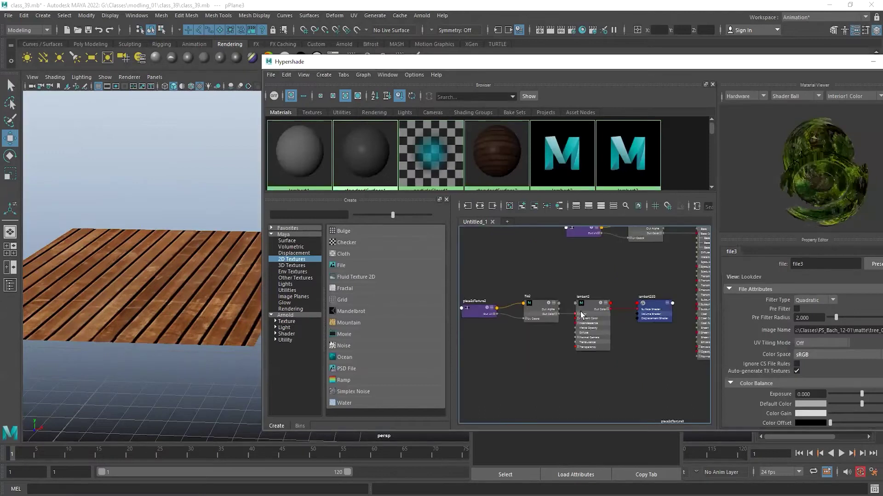
alt+middle_drag(560, 312, 541, 313)
alt+middle_drag(644, 277, 650, 296)
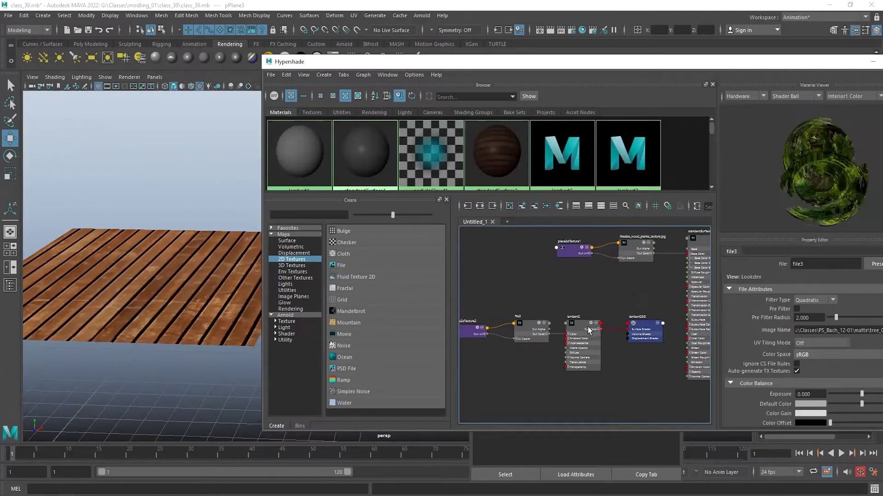
click(586, 327)
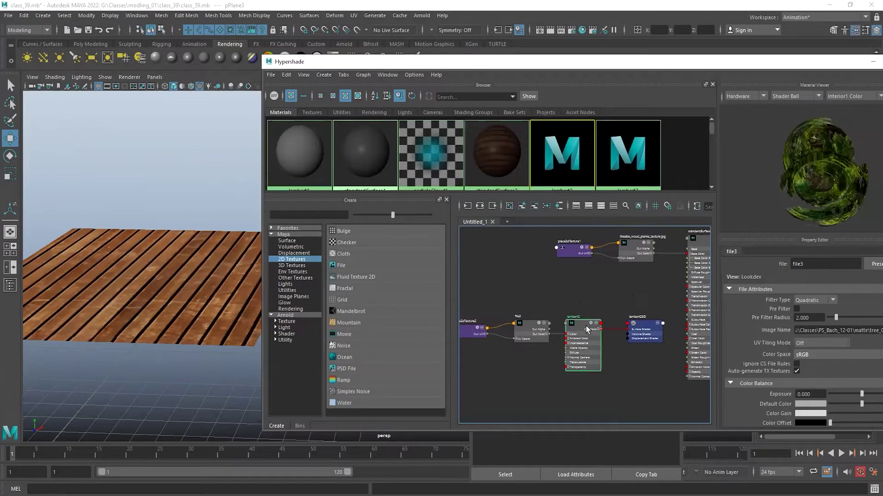
double_click(669, 67)
alt+middle_drag(387, 367, 429, 338)
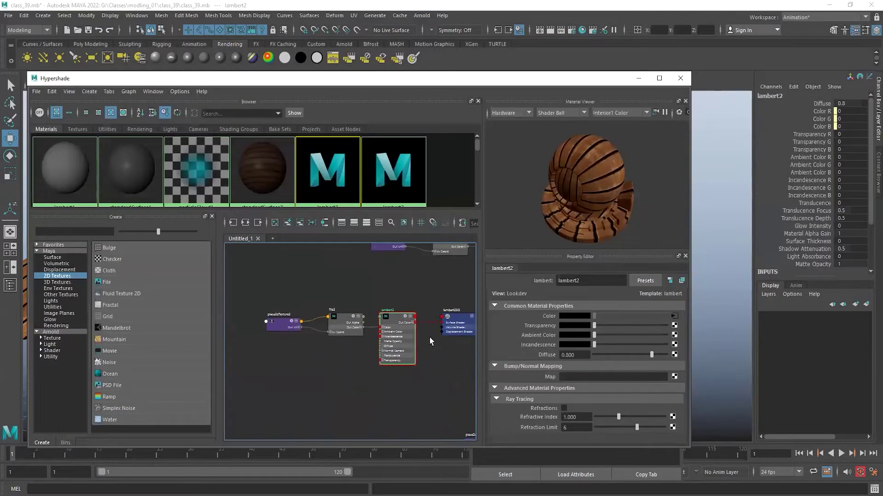
scroll(432, 341, up, 3)
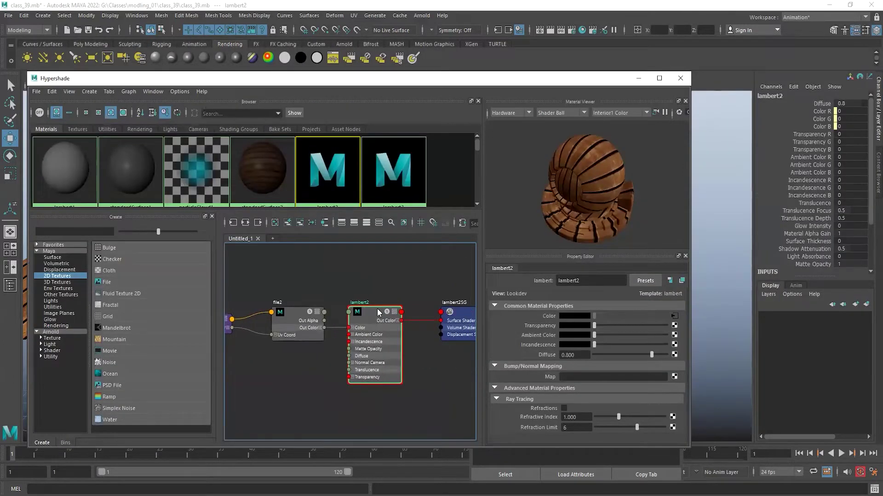
Examine the lambert2 node's marking menu and its connections to file2 and lambert2SG
right_click(373, 315)
right_drag(372, 307, 373, 302)
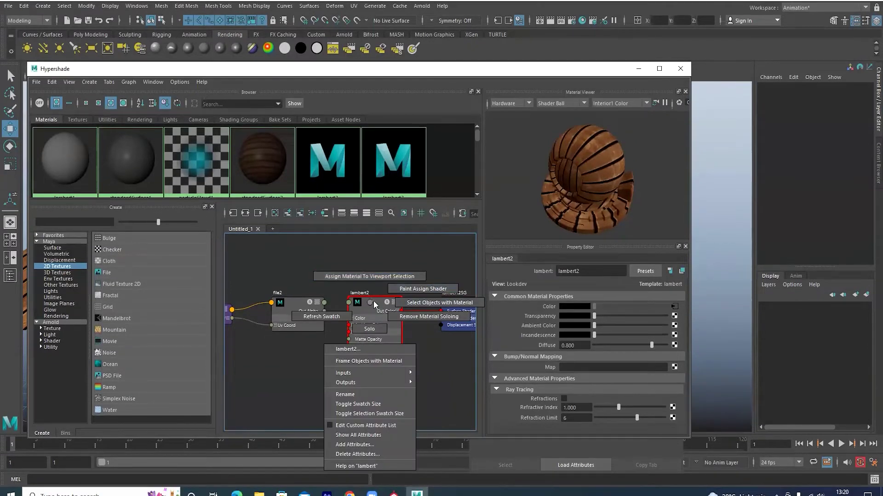
click(374, 304)
scroll(375, 305, up, 5)
scroll(386, 329, down, 6)
scroll(385, 329, up, 1)
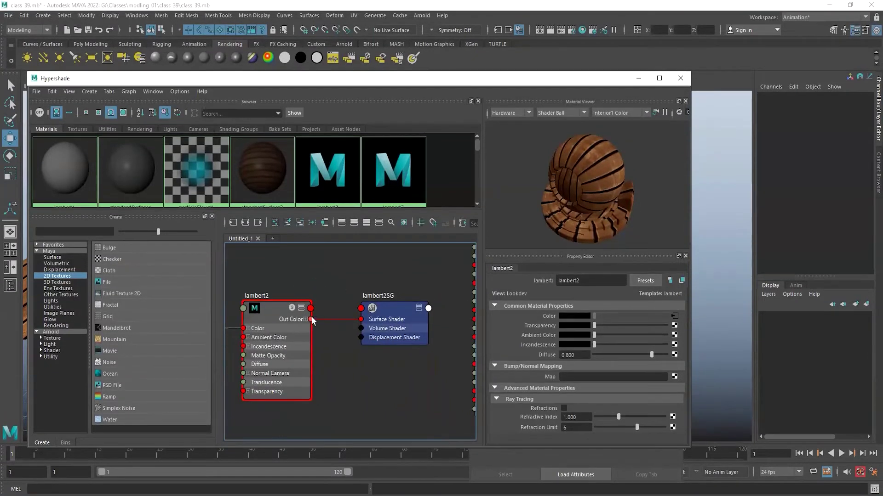
key(3)
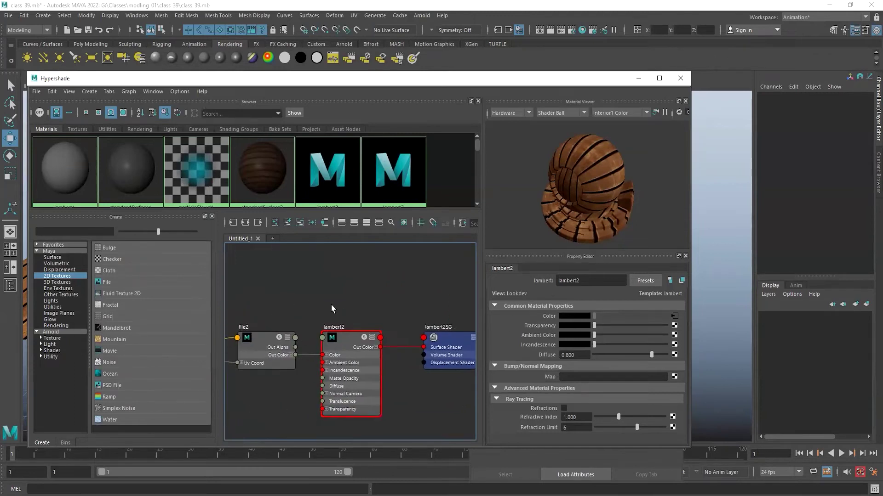
scroll(399, 267, up, 3)
alt+middle_drag(399, 267, 419, 246)
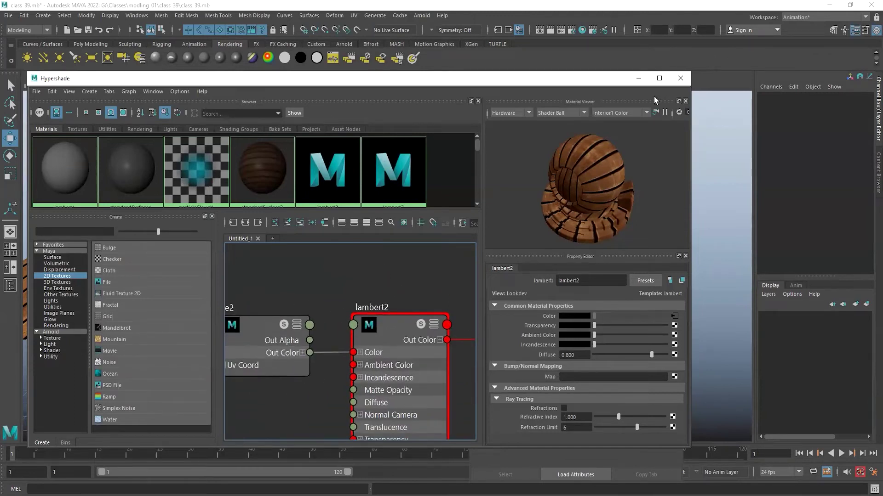
Minimize the Hypershade and inspect the tree plane beside the wood plane from several angles in the perspective view
drag(593, 85, 699, 136)
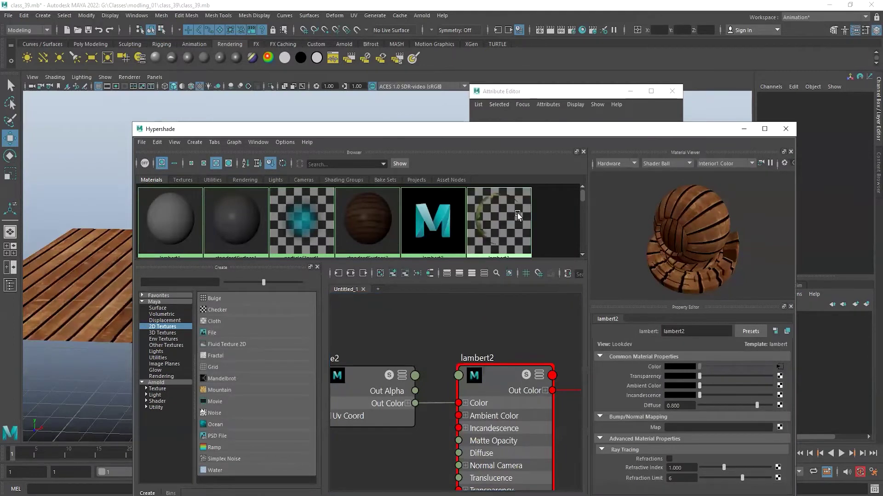
click(744, 129)
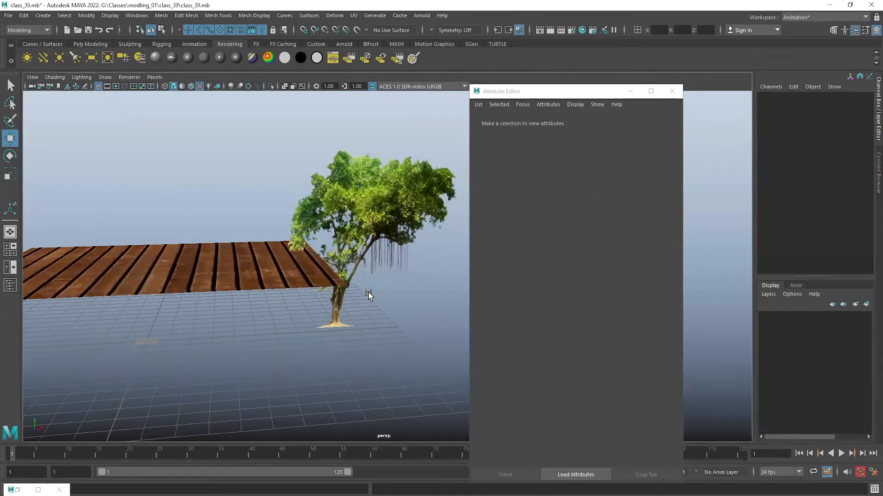
alt+right_drag(369, 292, 382, 289)
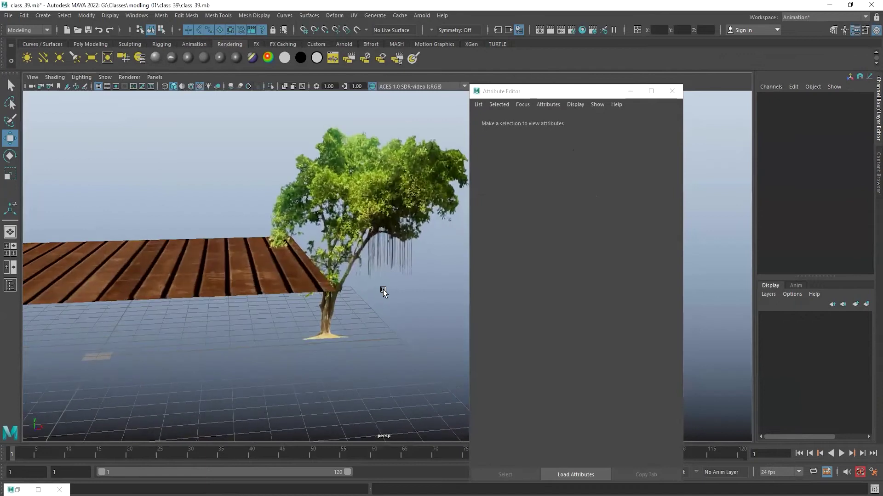
alt+drag(346, 277, 335, 300)
alt+right_drag(335, 299, 294, 282)
alt+drag(294, 282, 299, 288)
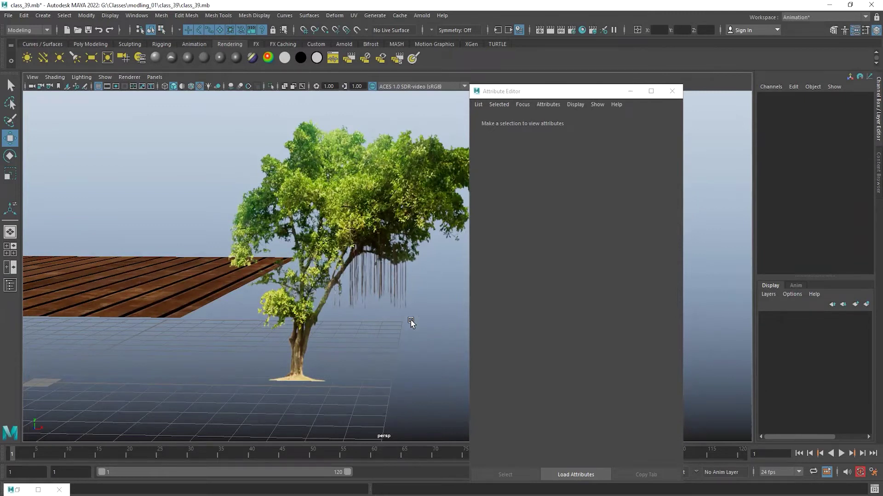
alt+drag(411, 320, 327, 260)
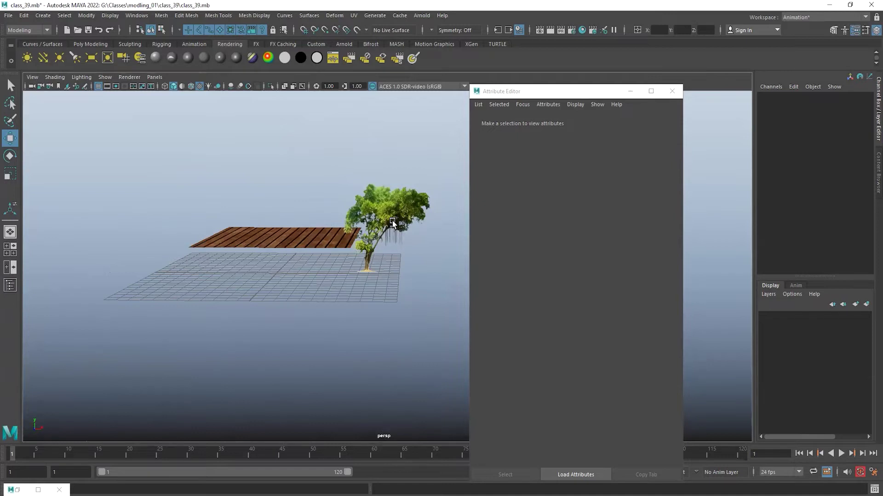
Select the tree plane and examine its lambert3 material attributes, including the Special Effects section
alt+drag(422, 270, 401, 252)
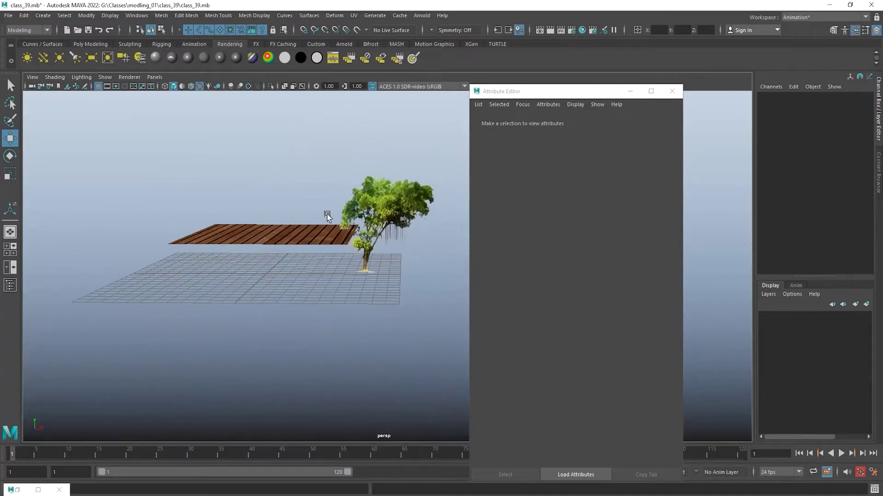
click(357, 196)
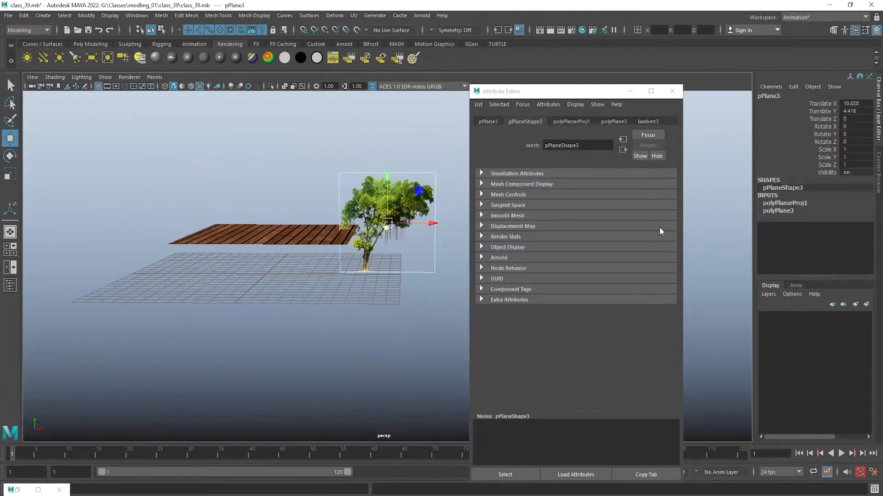
click(648, 122)
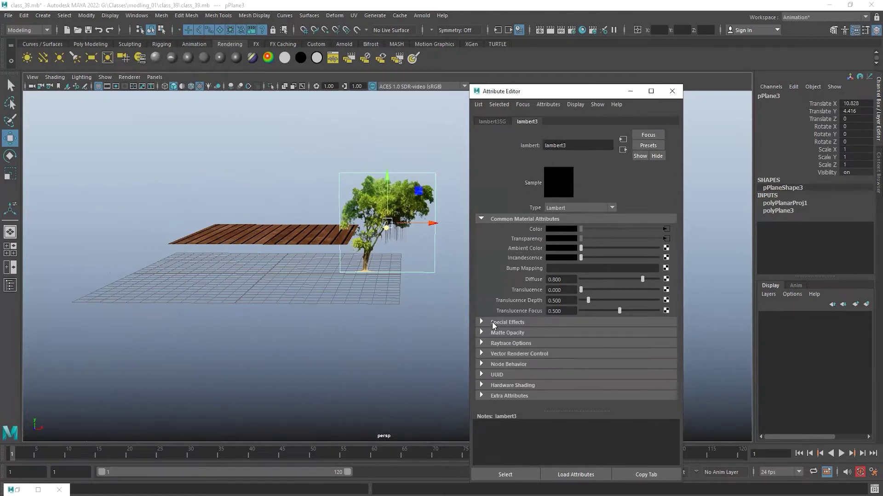
click(493, 324)
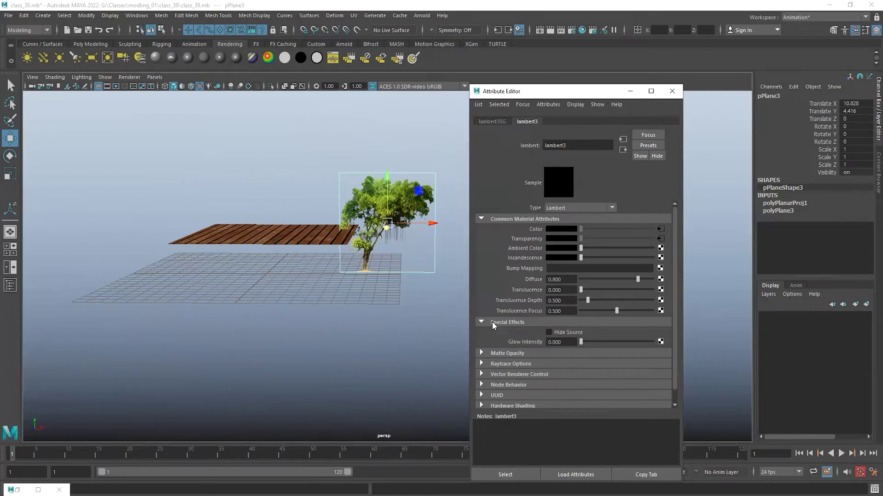
click(492, 322)
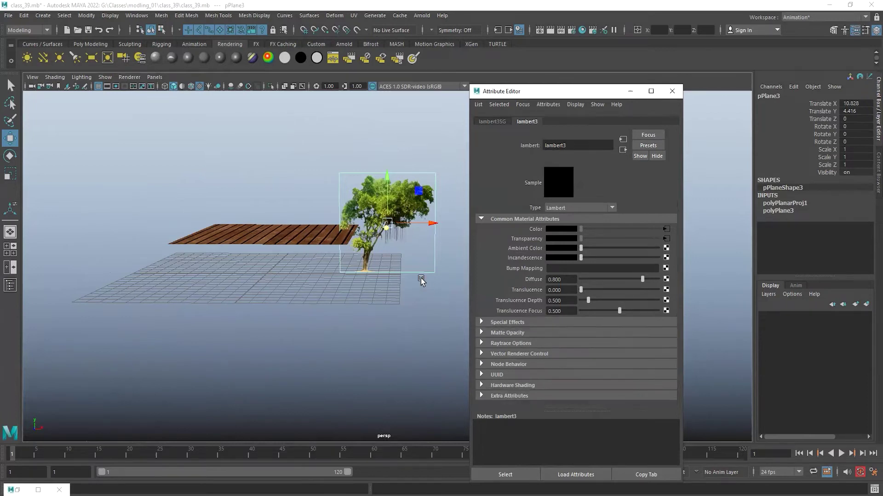
Delete the tree plane and bring the wood plane into close view from above
key(Delete)
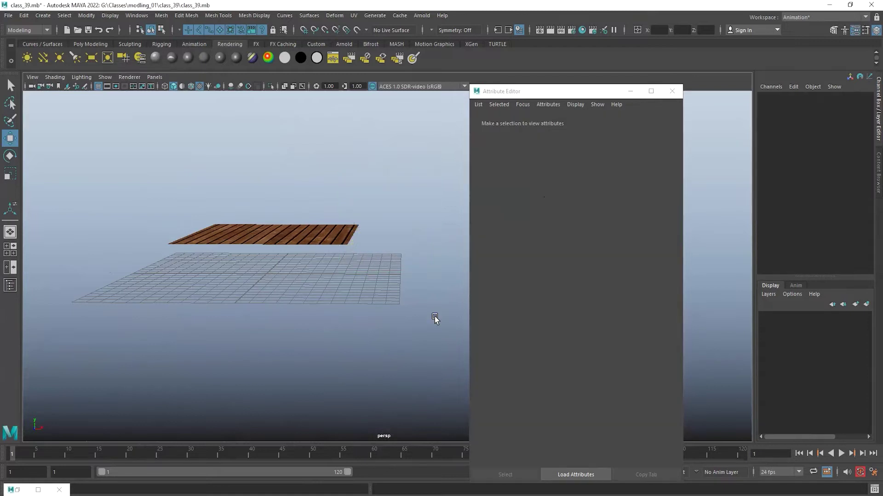
click(276, 230)
alt+drag(307, 244, 349, 271)
click(460, 249)
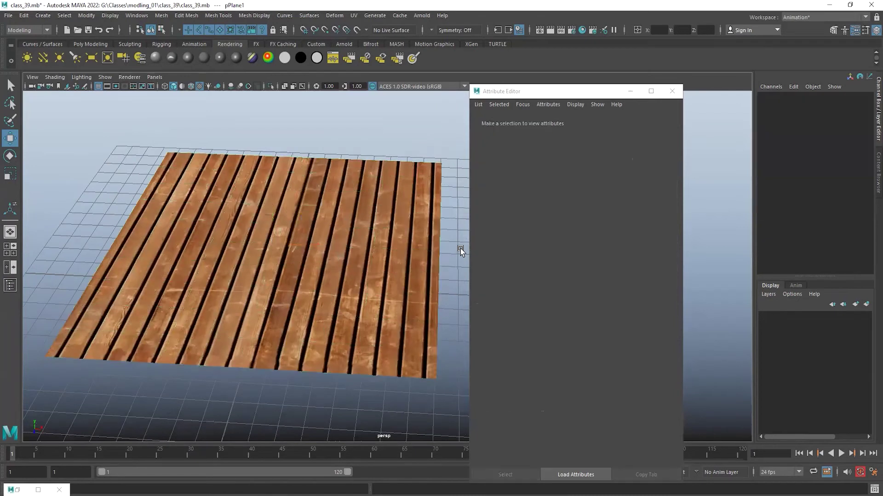
Select the wood plane and open the Hypershade with its lambert2 material network in view
click(339, 253)
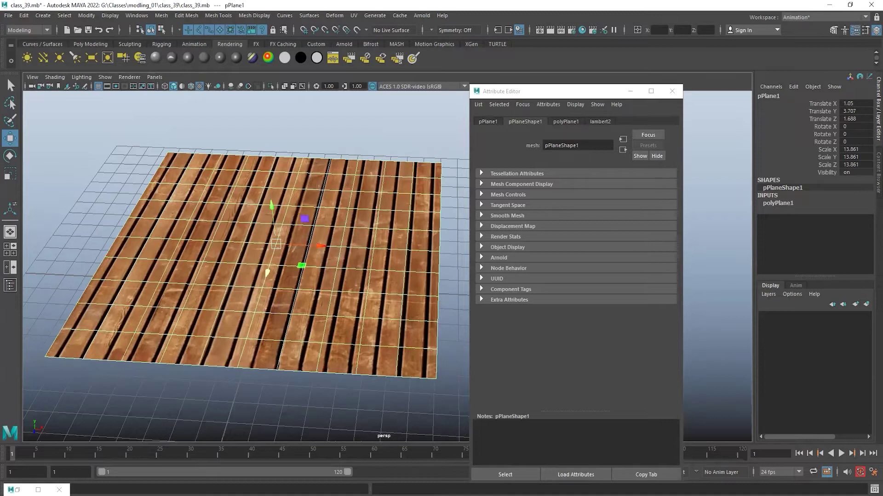
click(582, 29)
scroll(475, 333, down, 4)
alt+middle_drag(473, 333, 412, 315)
scroll(528, 375, up, 3)
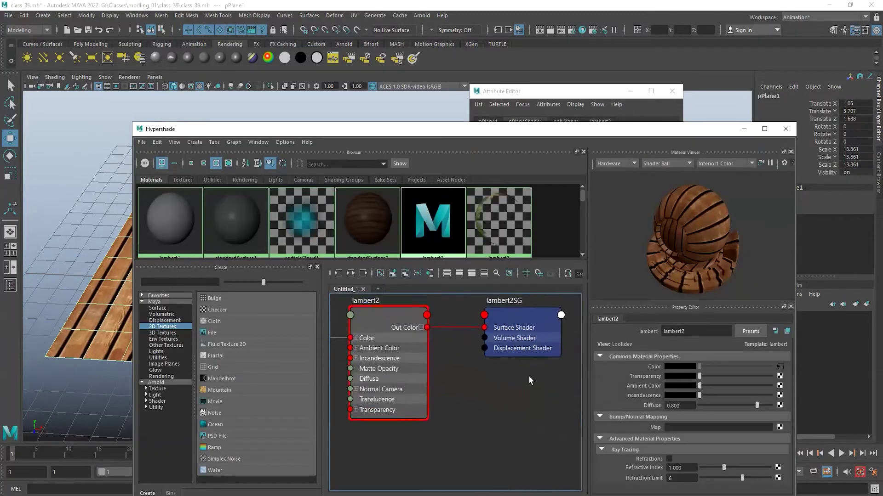
alt+middle_drag(529, 376, 508, 386)
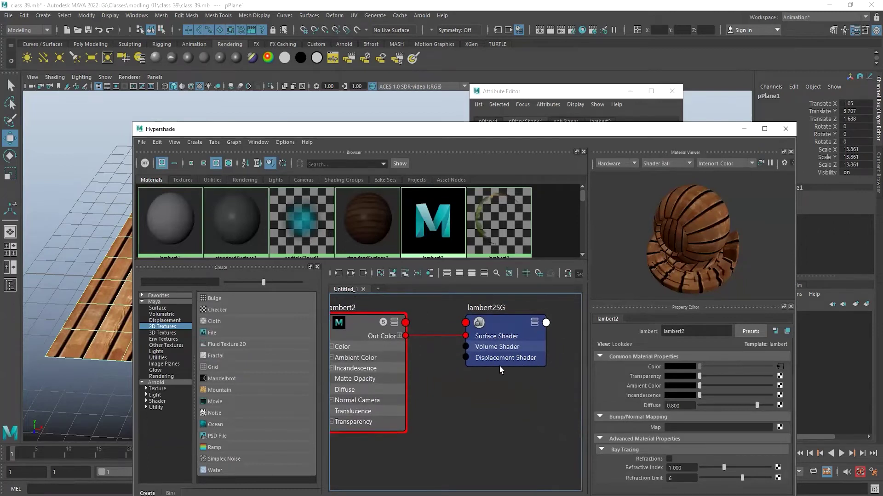
scroll(478, 396, down, 3)
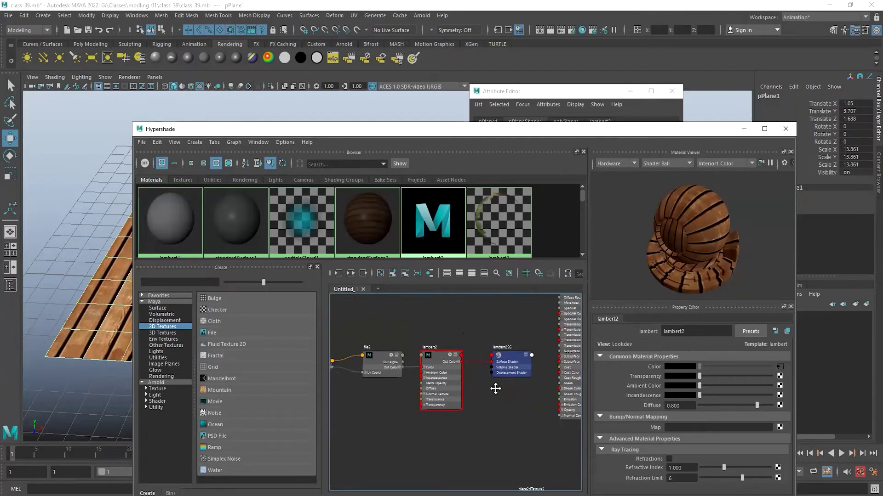
Create a File texture node and load the wood_planks_texture_NORMAL.jpg image into it
click(210, 332)
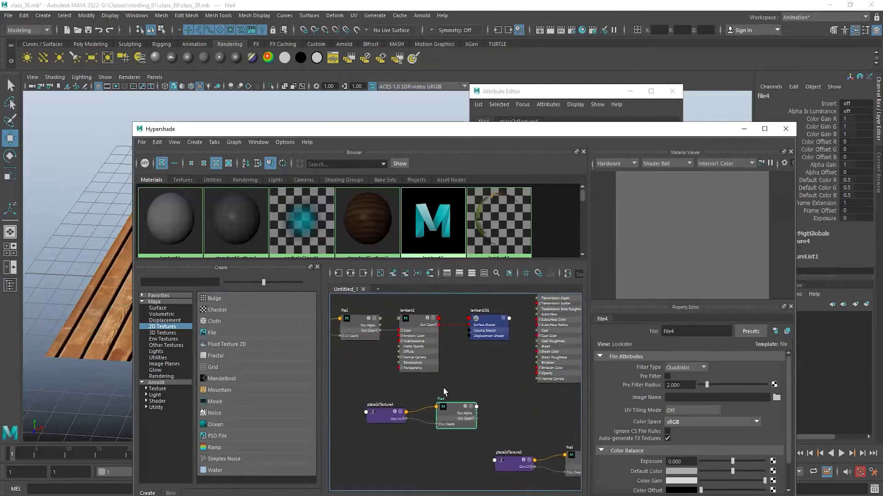
click(775, 397)
click(196, 231)
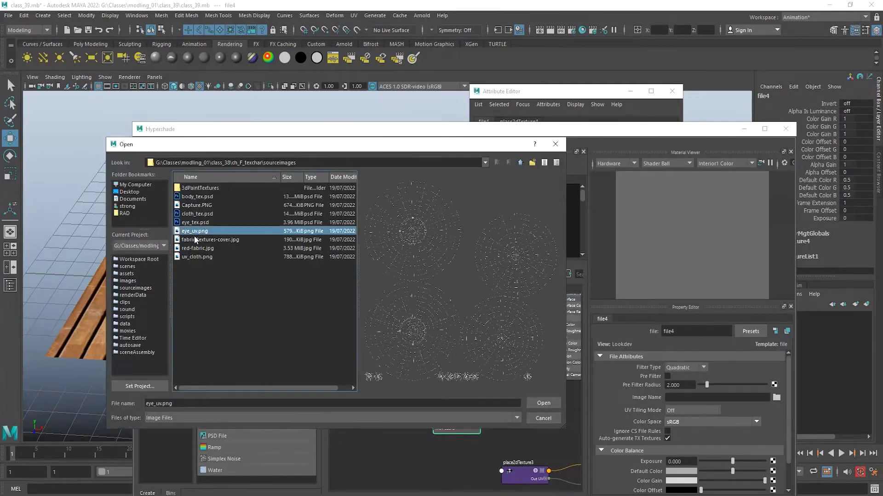
click(193, 239)
click(192, 248)
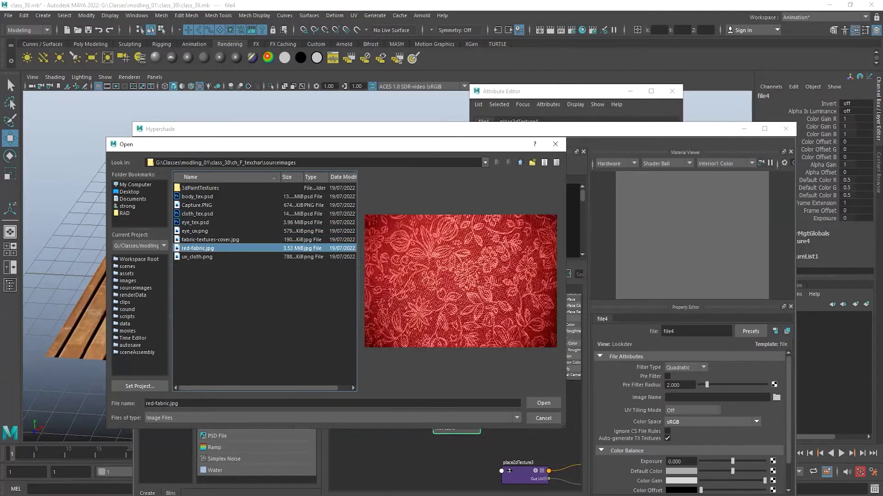
key(Return)
drag(184, 406, 112, 396)
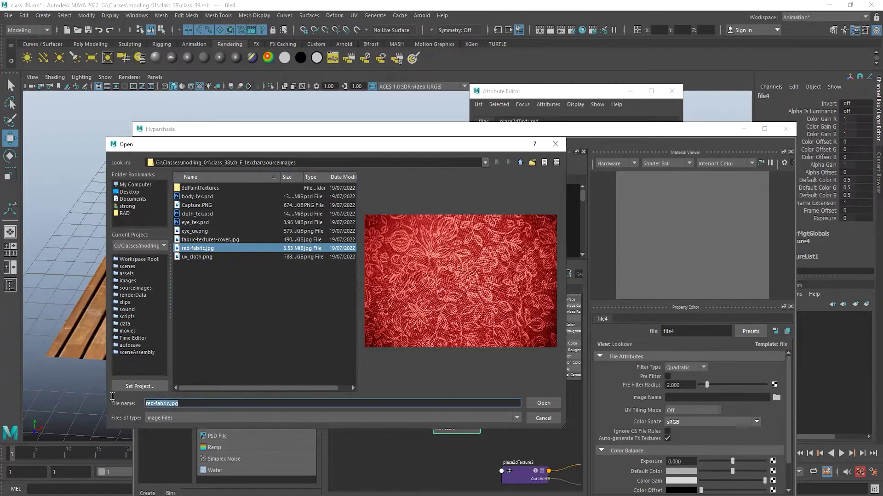
key(ctrl+v)
key(Return)
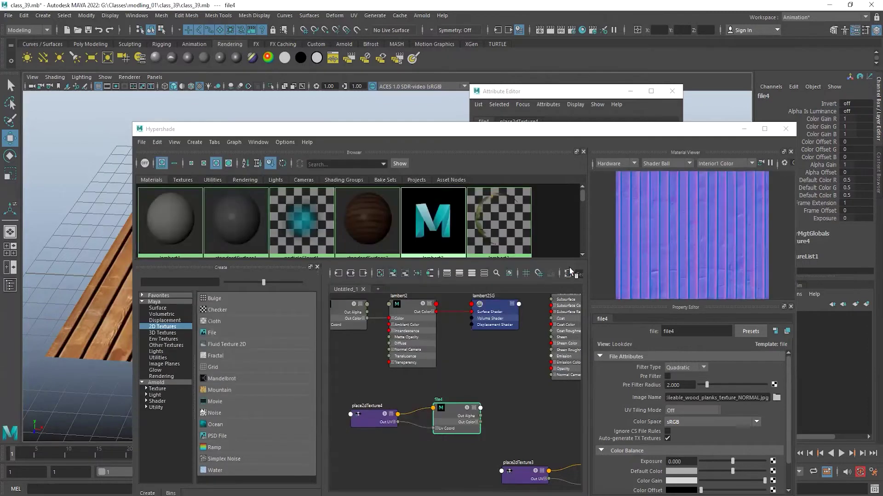
Arrange the lambert2SG and file4 nodes close to each other in the Hypershade graph
scroll(485, 419, down, 4)
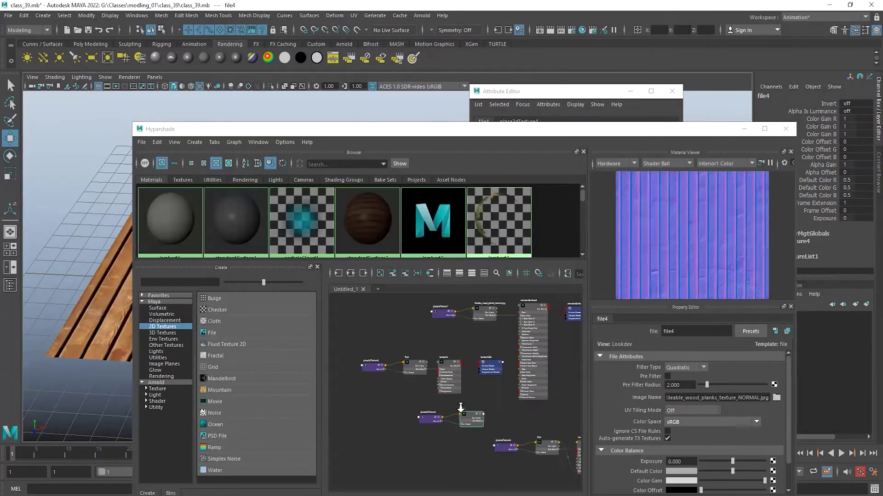
alt+right_drag(481, 368, 526, 397)
alt+middle_drag(525, 397, 570, 404)
alt+right_drag(460, 364, 557, 403)
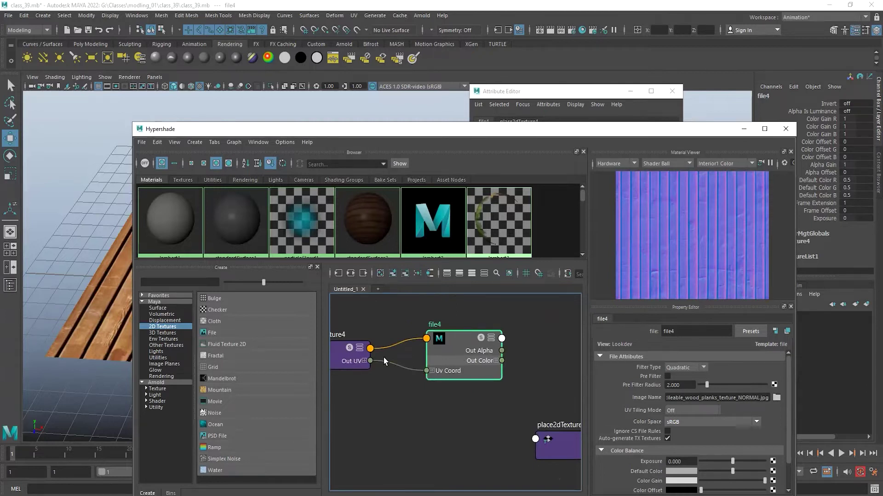
mouse_move(456, 373)
alt+middle_down()
mouse_move(463, 443)
mouse_move(489, 384)
mouse_move(456, 379)
alt+middle_up()
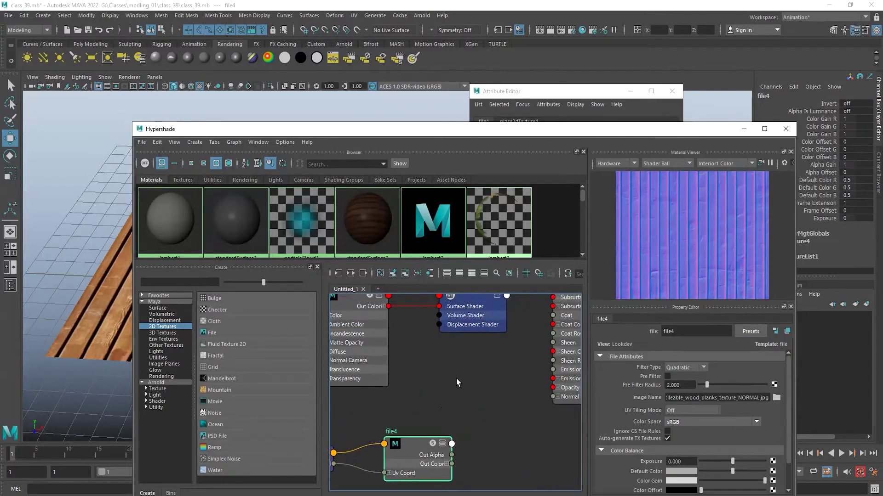
click(459, 328)
drag(481, 365, 480, 391)
alt+middle_drag(480, 391, 506, 346)
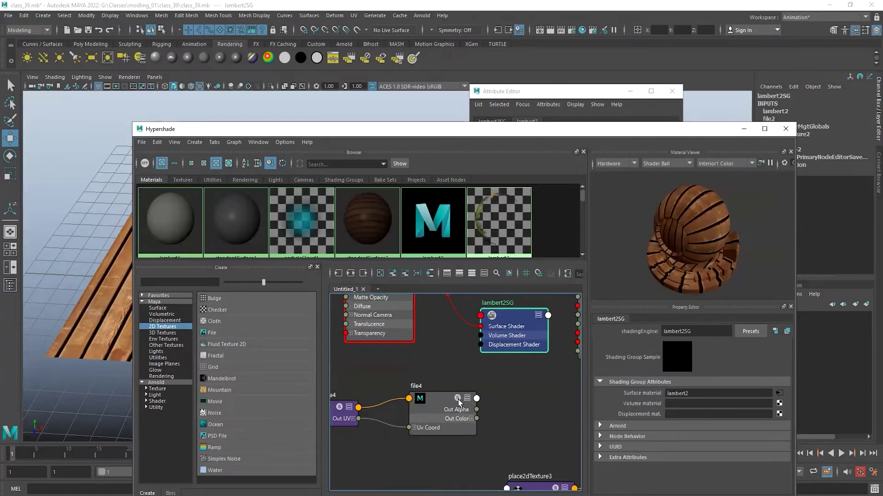
drag(437, 396, 415, 372)
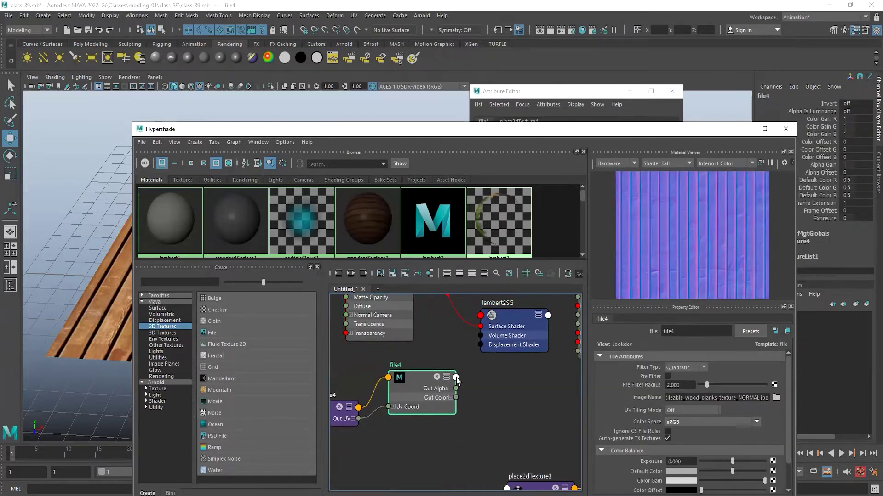
Try to connect file4's output to the Displacement Shader input of lambert2SG in the graph
click(456, 377)
click(469, 357)
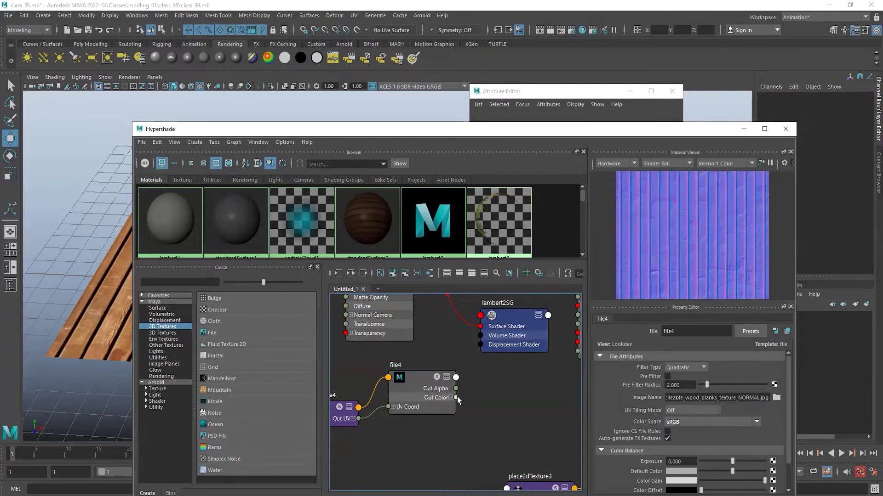
click(480, 345)
drag(481, 346, 517, 341)
Assign the file4 texture as the displacement material of the lambert2SG shading group
click(511, 319)
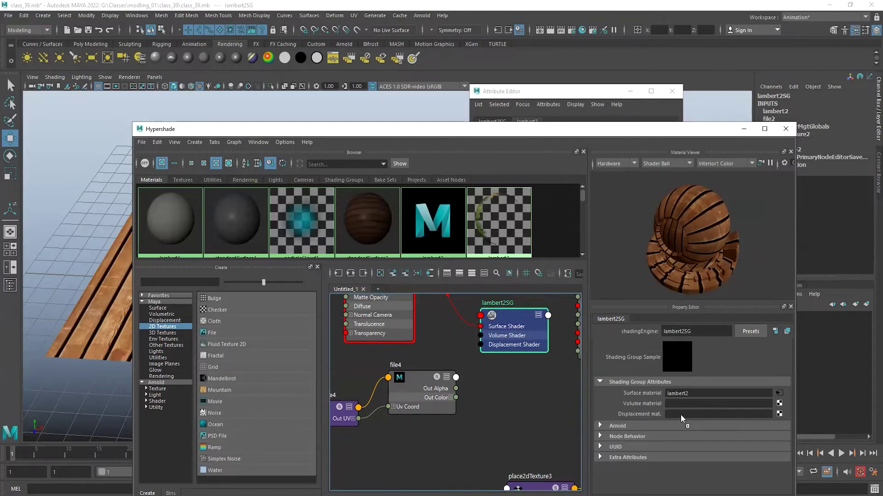
middle_drag(680, 415, 683, 412)
click(414, 369)
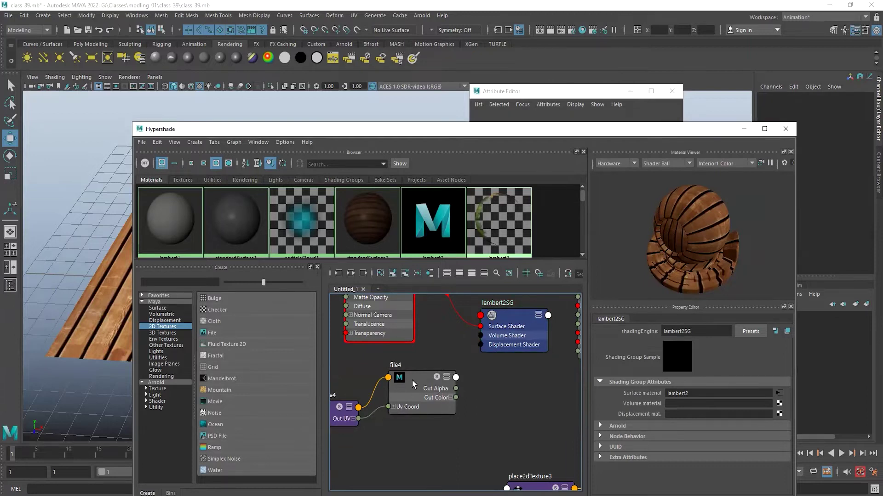
middle_drag(413, 384, 638, 413)
Examine the displacementShader1 node and its connections to file4 and lambert2SG
scroll(443, 376, down, 2)
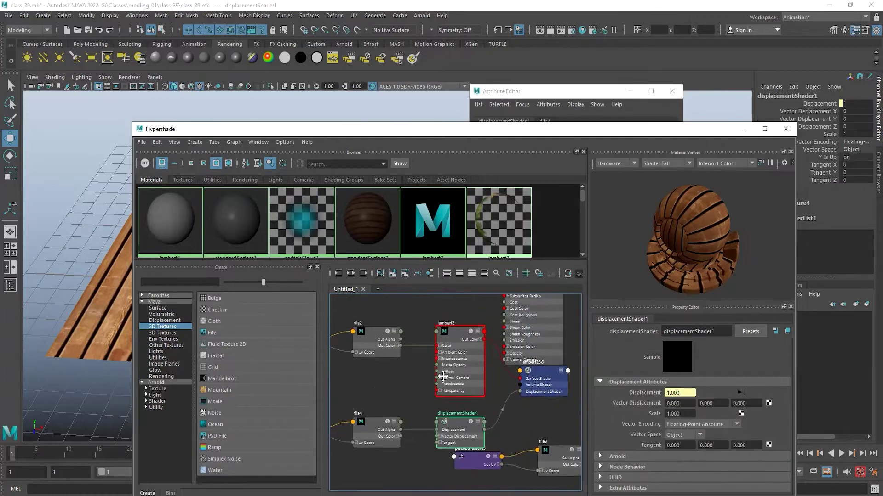
scroll(443, 376, up, 4)
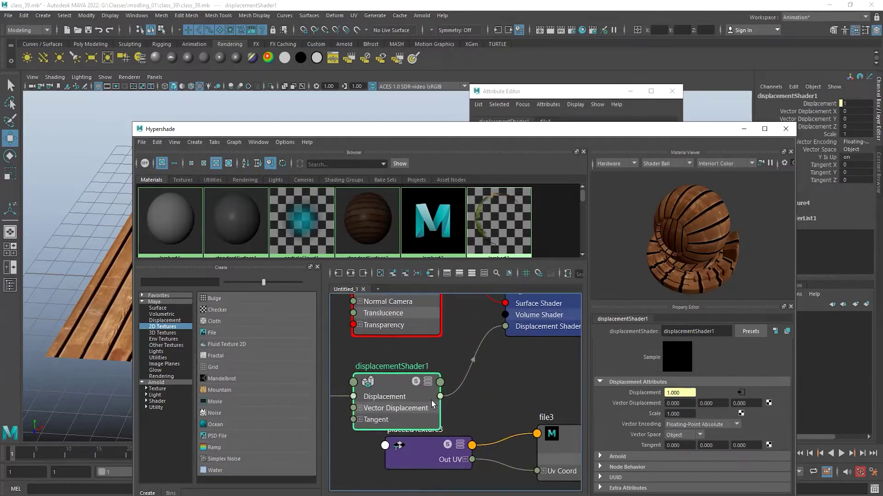
scroll(458, 400, down, 2)
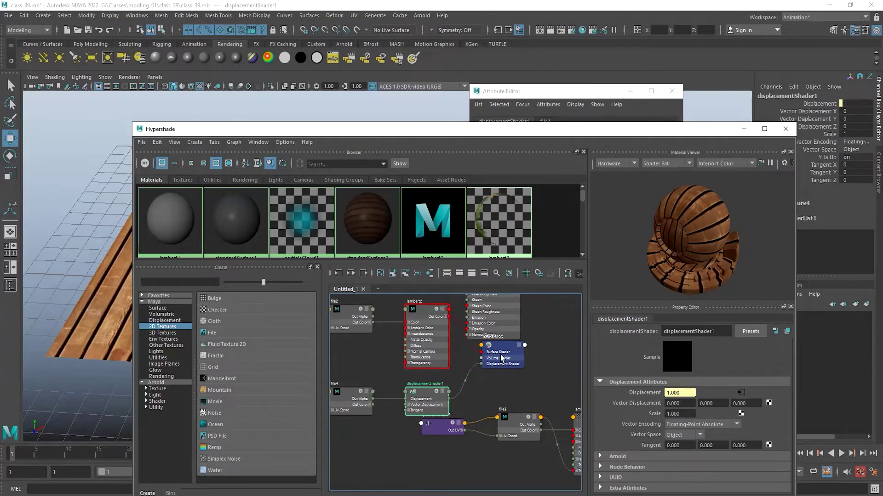
scroll(444, 425, up, 3)
scroll(449, 386, down, 3)
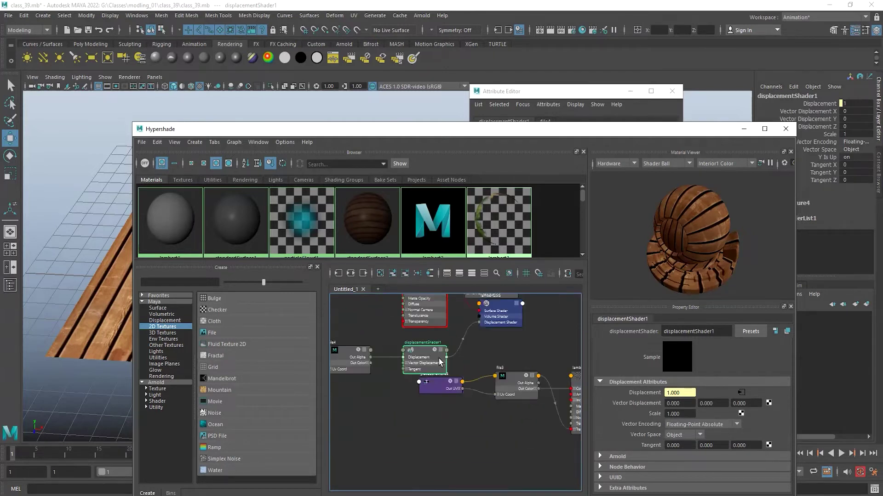
scroll(441, 363, up, 4)
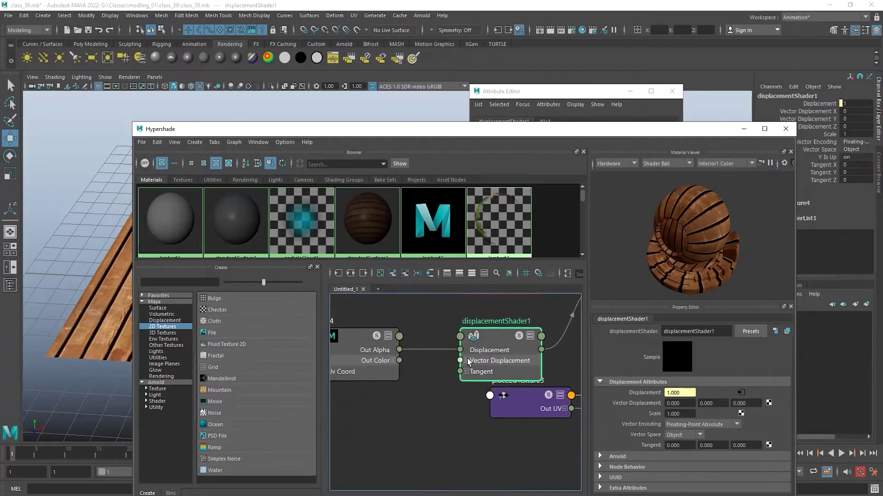
scroll(460, 386, down, 4)
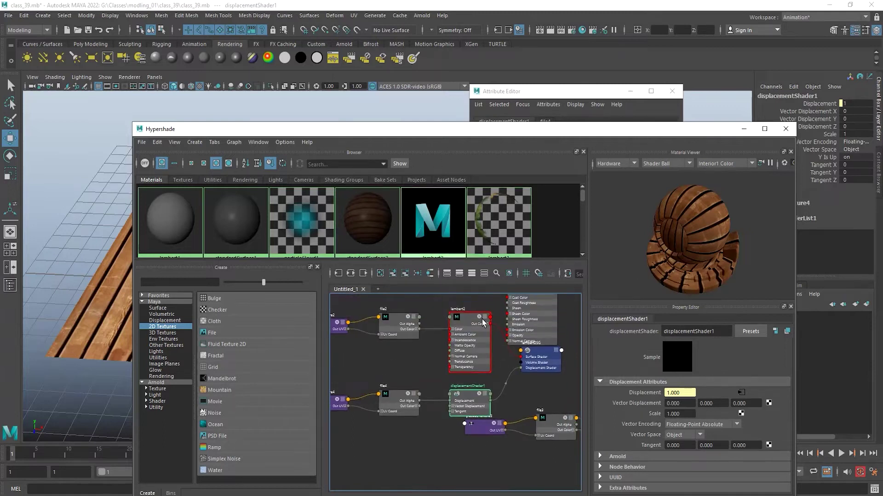
Select the standardSurface2 node and the lambert2 node in turn to view their properties
alt+middle_drag(483, 323, 417, 354)
click(541, 329)
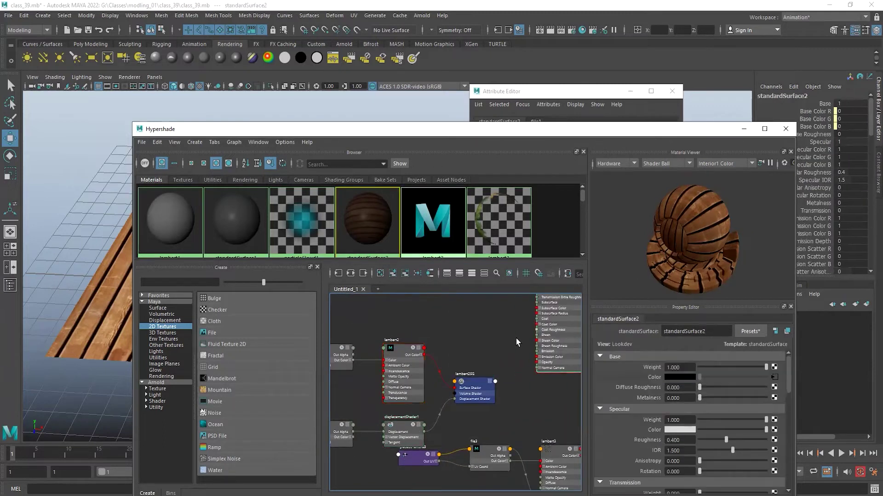
click(410, 353)
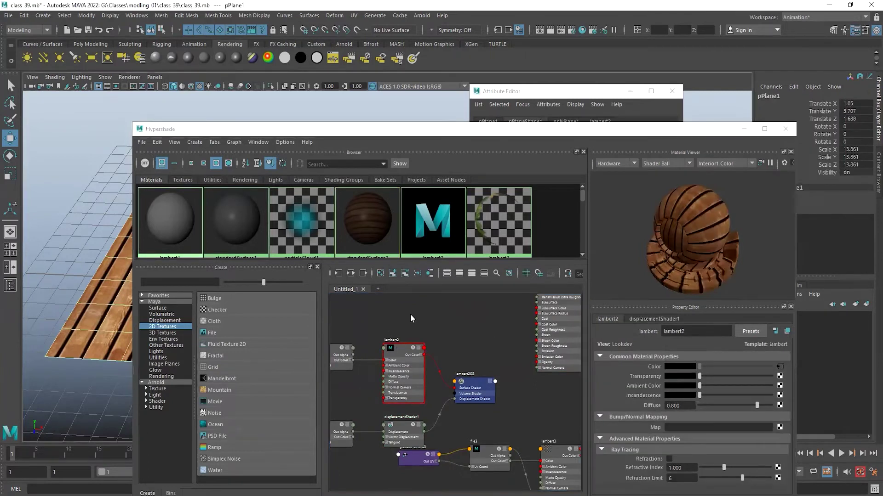
Inspect the wood plane up close and display the file3 texture node's properties in the Hypershade
drag(218, 333, 324, 346)
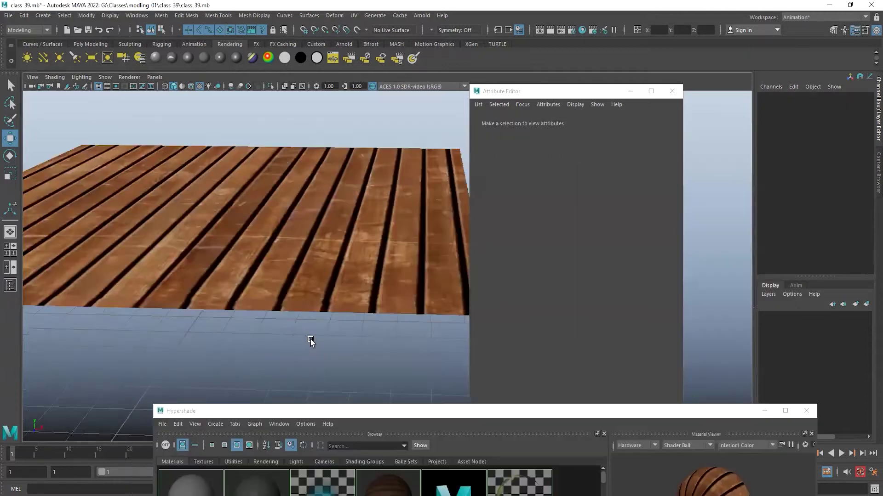
scroll(351, 335, up, 5)
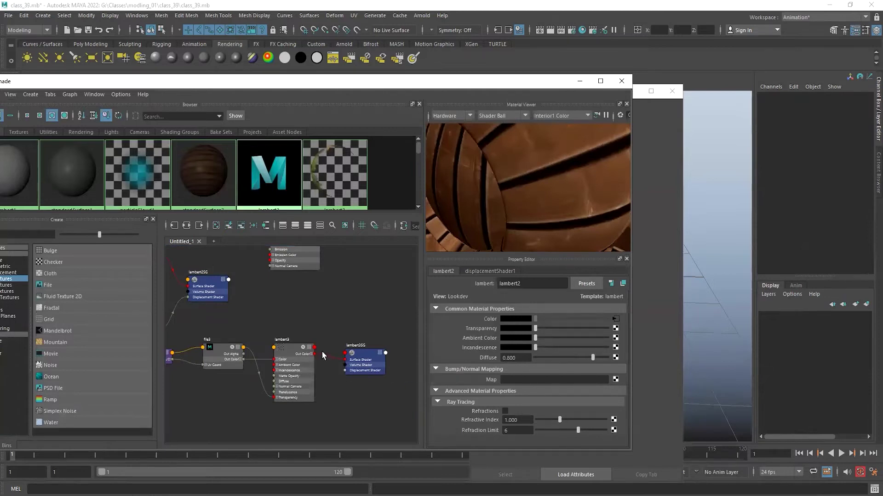
click(211, 357)
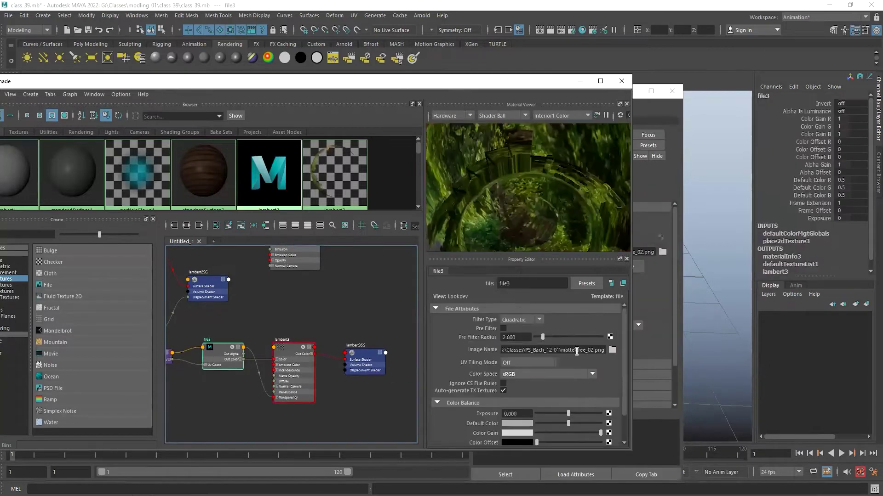
Gather the lambert3, file3 and place2dTexture3 nodes beside lambert3SG and delete this whole network from the Hypershade work area
click(292, 349)
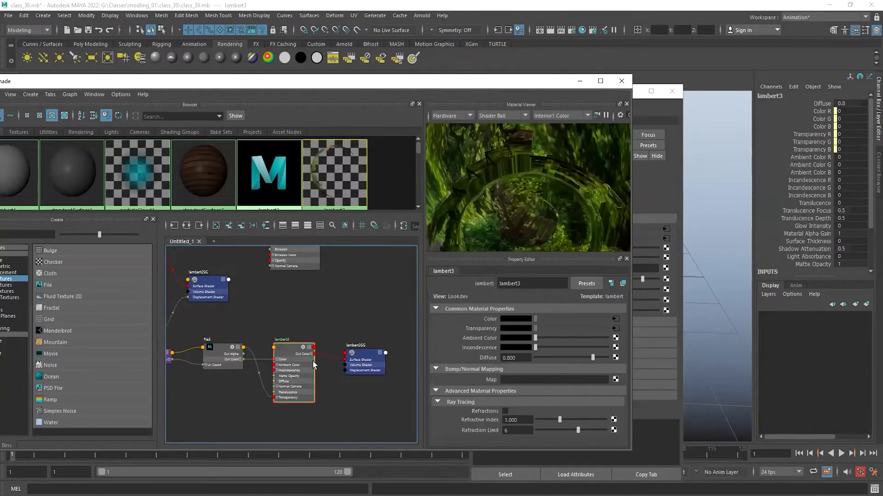
alt+middle_drag(277, 341, 408, 377)
alt+drag(408, 377, 415, 356)
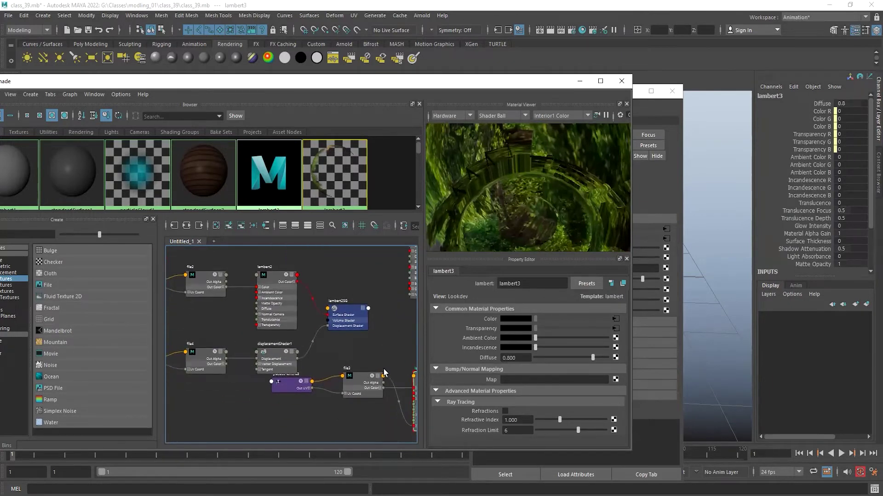
scroll(385, 372, down, 3)
alt+middle_drag(356, 372, 277, 363)
drag(335, 380, 362, 421)
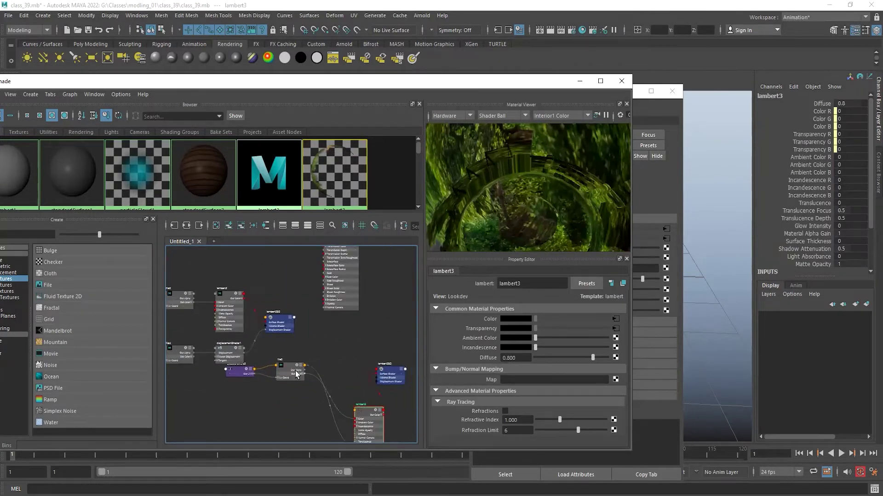
drag(296, 372, 340, 406)
drag(243, 374, 327, 414)
alt+middle_drag(326, 373, 329, 312)
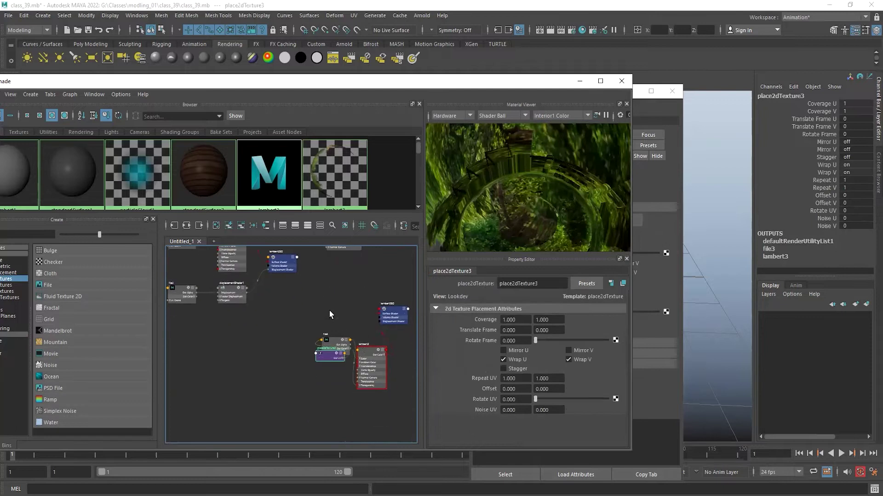
drag(331, 307, 419, 415)
key(Delete)
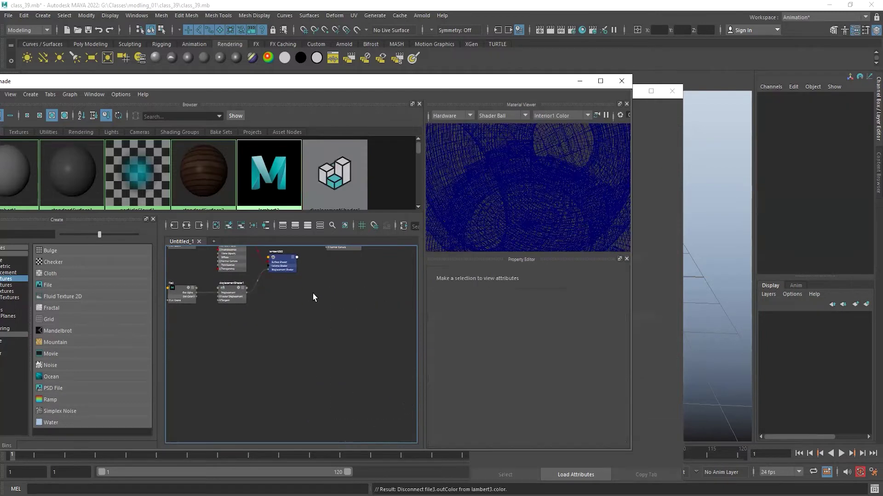
Delete the standardSurface2 material together with its shading group, wood texture and place2dTexture nodes
alt+middle_drag(335, 311, 339, 400)
click(357, 305)
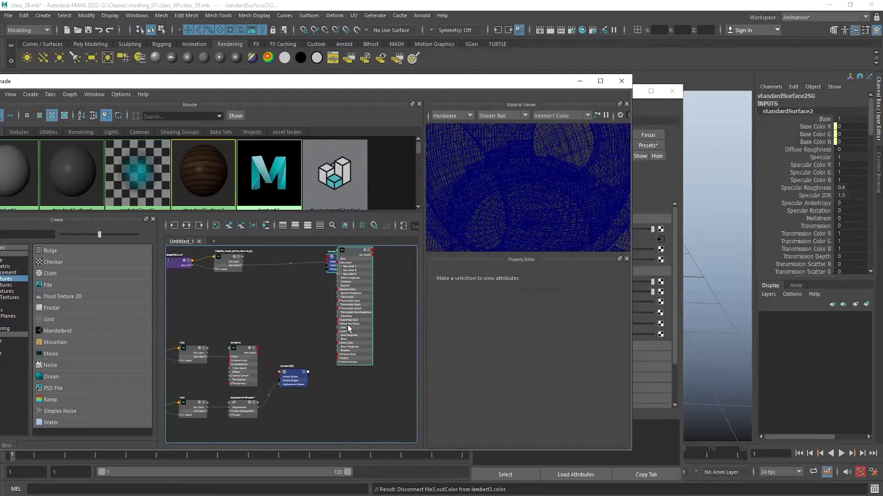
alt+middle_drag(352, 238, 350, 316)
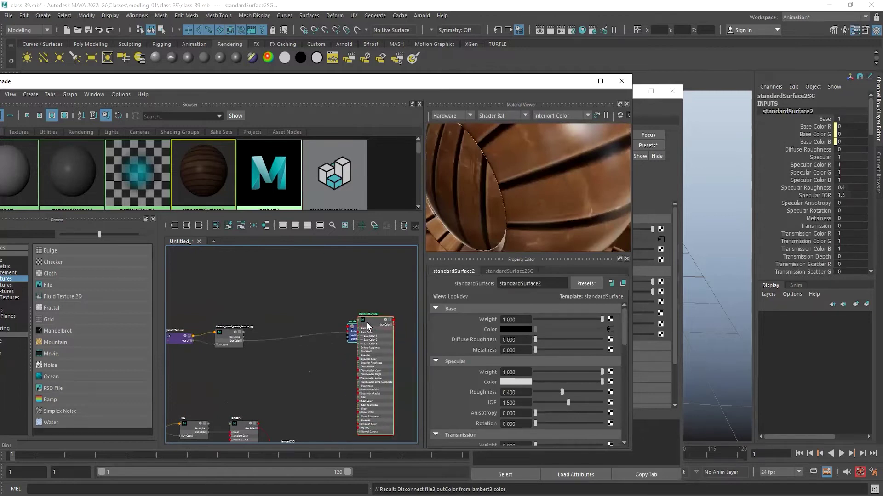
key(Delete)
drag(320, 322, 140, 354)
key(Delete)
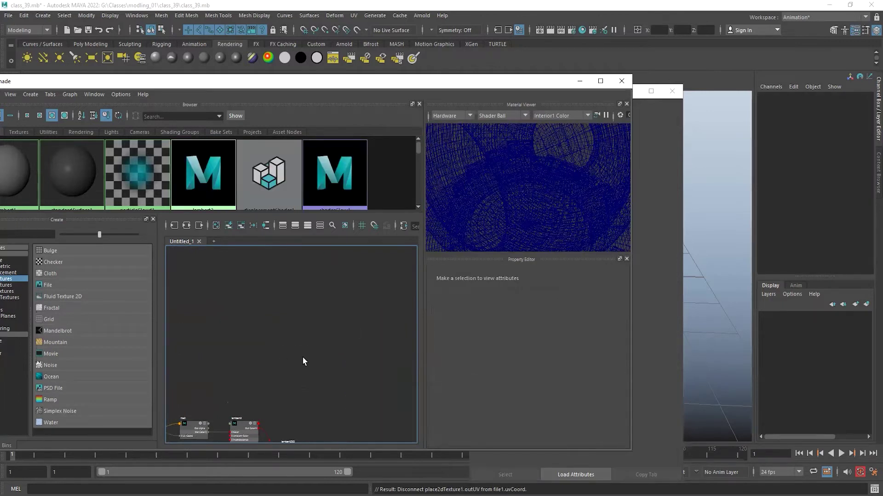
Examine the remaining lambert2 node network and the attributes of its lambert2SG shading group
alt+middle_drag(303, 358, 396, 268)
scroll(317, 310, up, 2)
alt+middle_drag(317, 311, 223, 238)
alt+right_drag(255, 268, 337, 395)
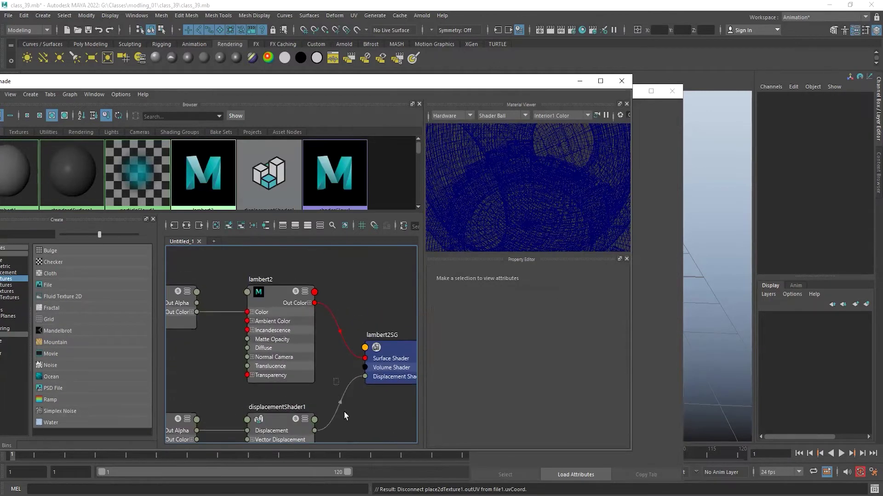
click(345, 414)
click(276, 293)
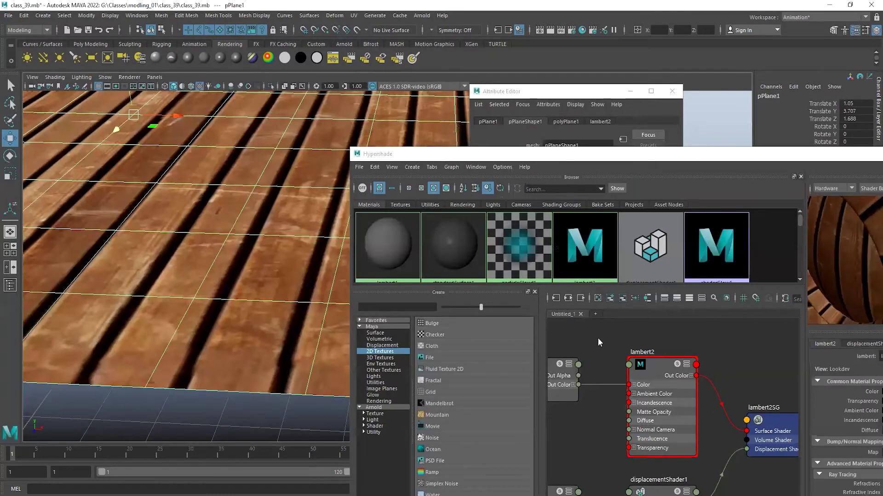
click(650, 368)
click(753, 447)
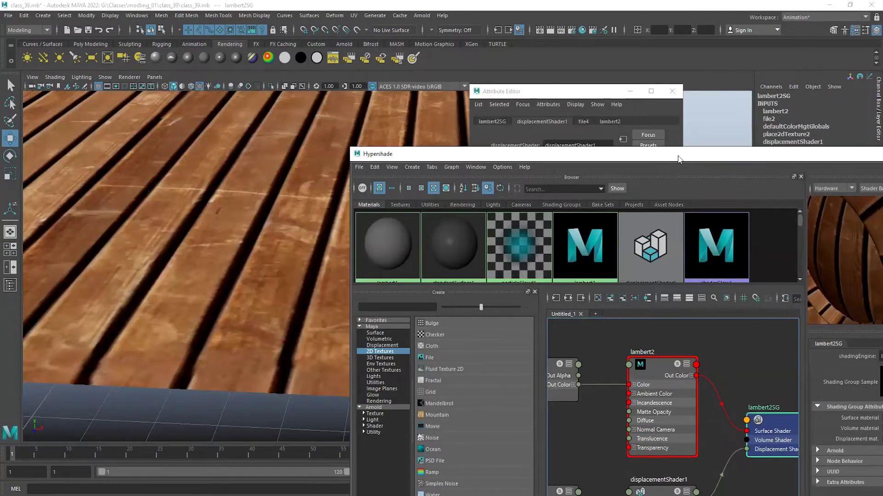
drag(678, 159, 239, 81)
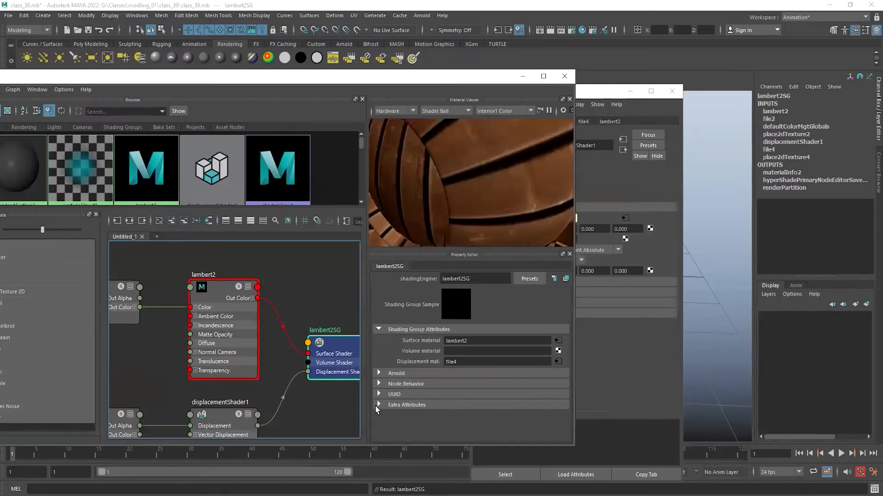
Set the Scale of the displacementShader1 node to 5 and raise it to 10
alt+middle_drag(280, 398, 244, 378)
click(245, 378)
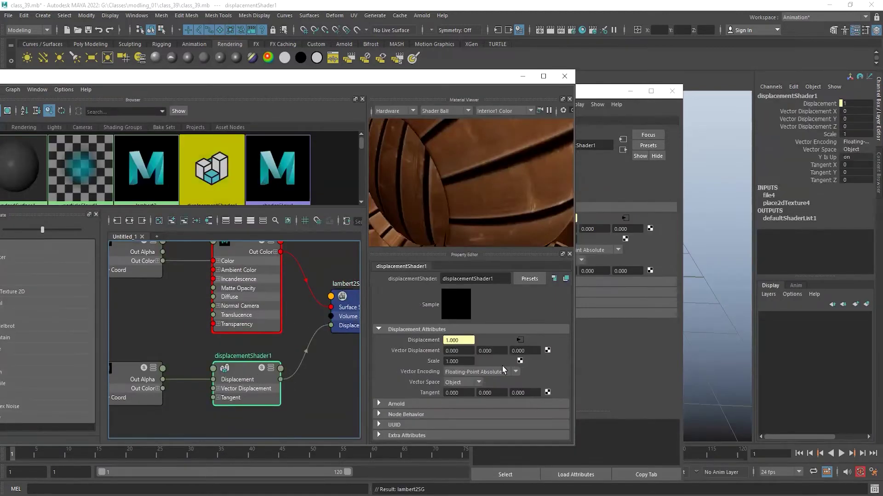
drag(465, 361, 392, 361)
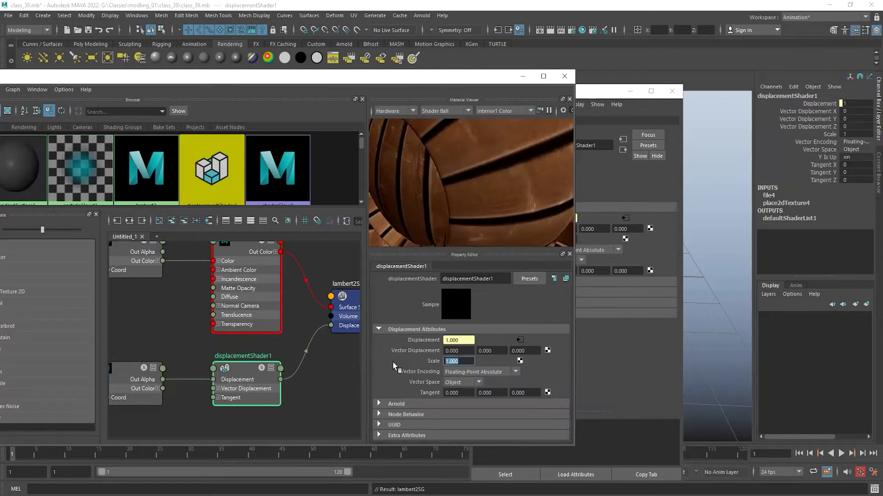
text(5)
key(Return)
text(10)
key(Return)
scroll(300, 388, down, 2)
scroll(322, 400, up, 3)
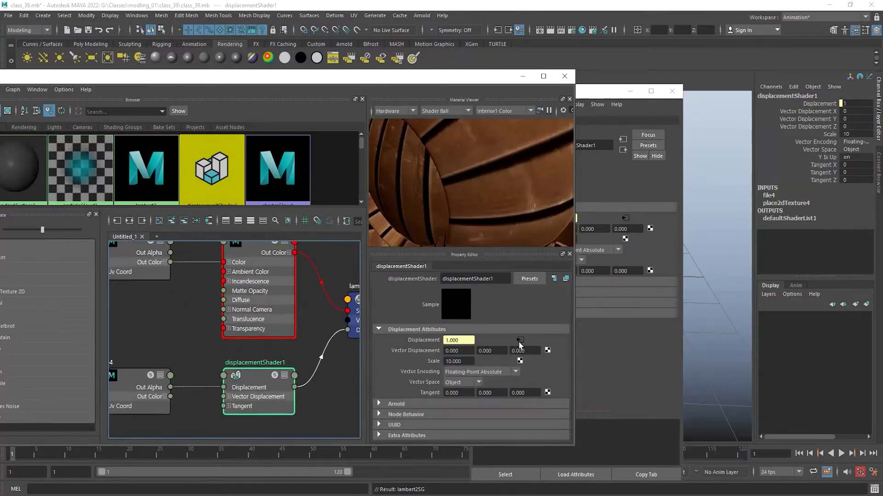
Spread out the lambert2SG and lambert2 nodes in the Hypershade graph
scroll(267, 382, down, 3)
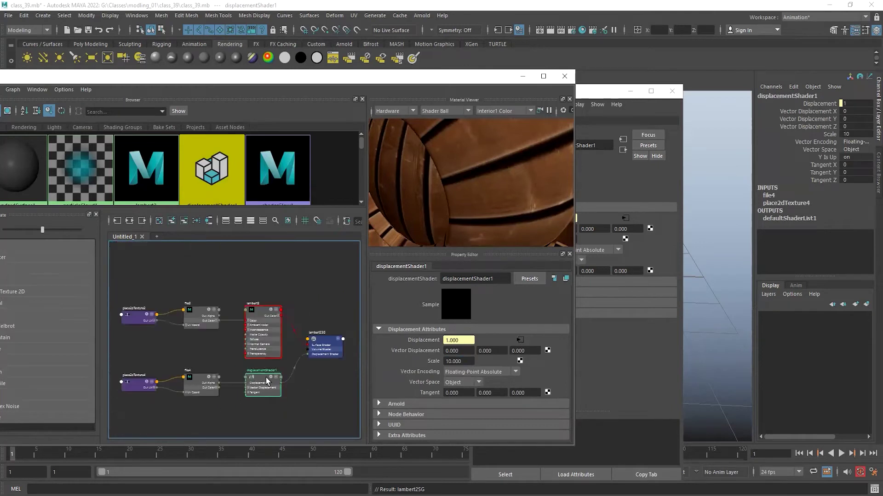
drag(327, 346, 347, 377)
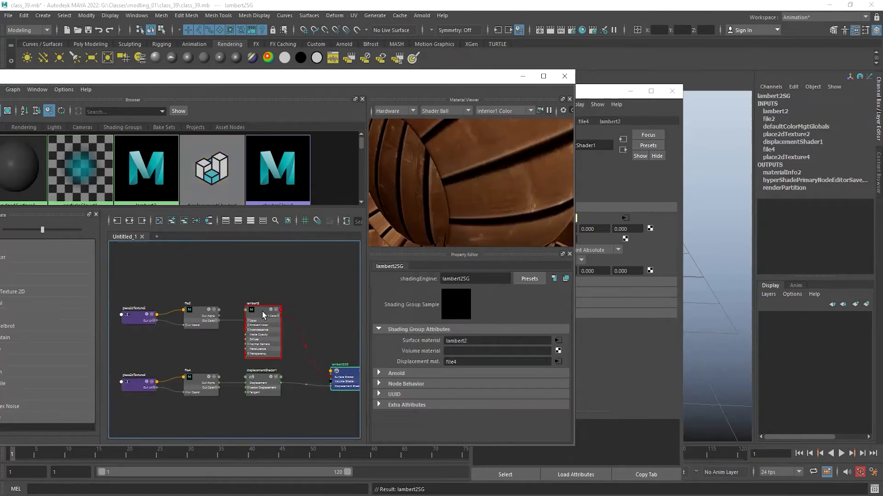
drag(262, 311, 315, 295)
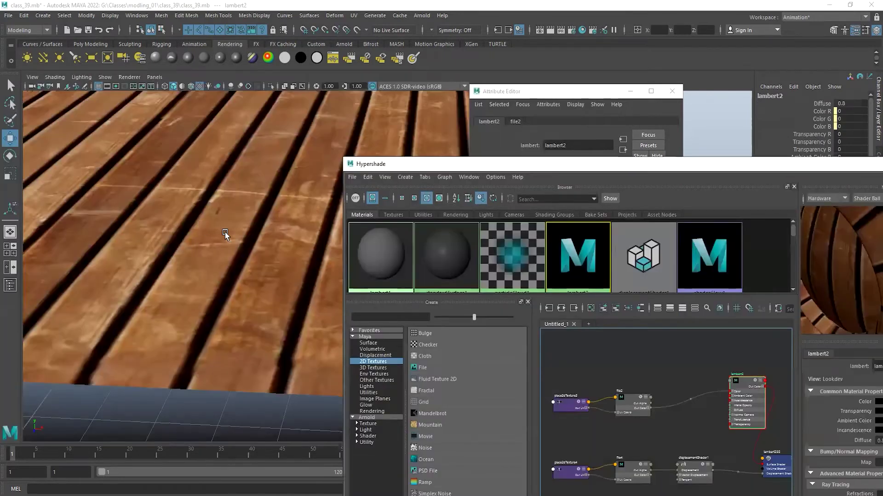
Fit more of the wood plane in the viewport and render the perspective camera in the Render View
click(225, 232)
scroll(225, 232, down, 5)
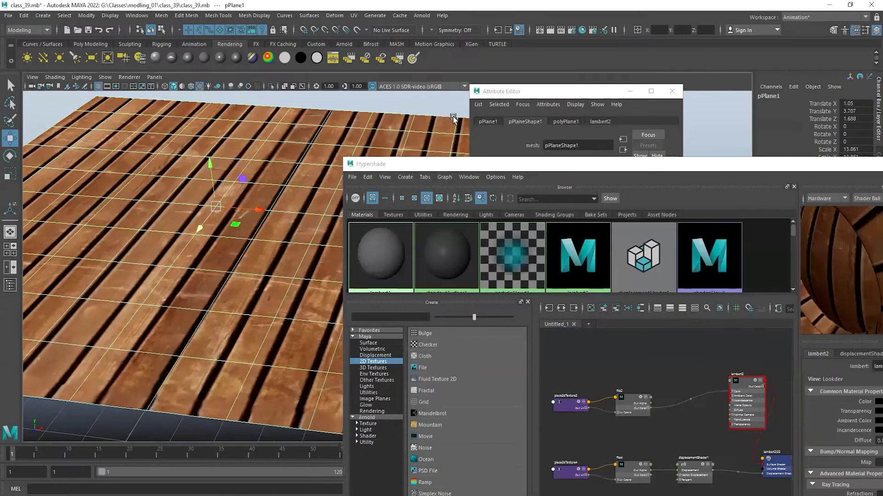
click(540, 30)
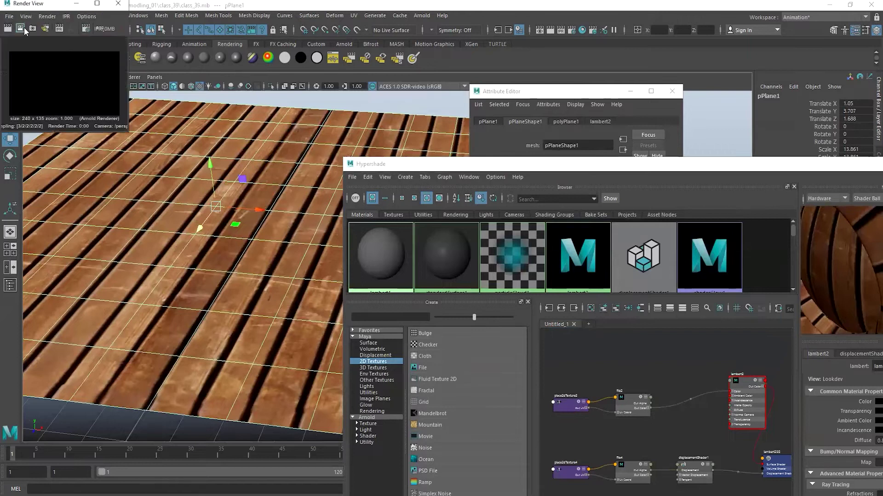
right_click(8, 31)
click(21, 46)
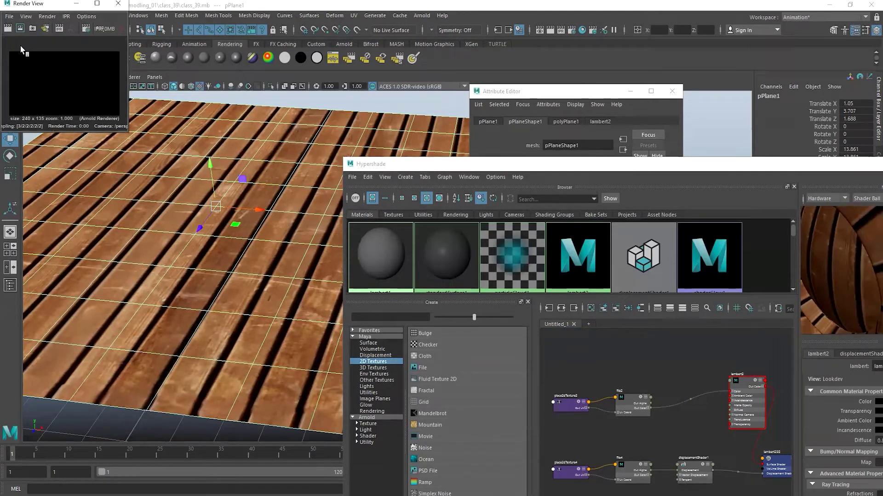
Switch the renderer to Maya Software and render a region around the wood plane
click(205, 30)
click(203, 43)
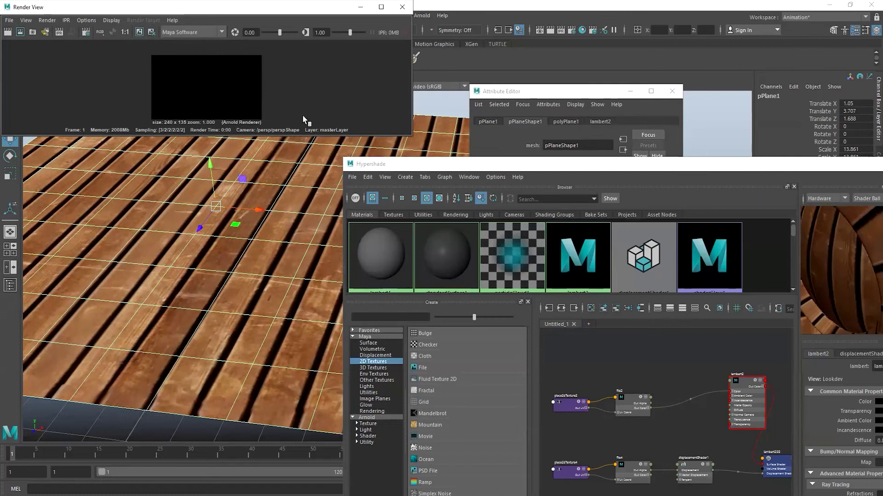
drag(151, 60, 288, 128)
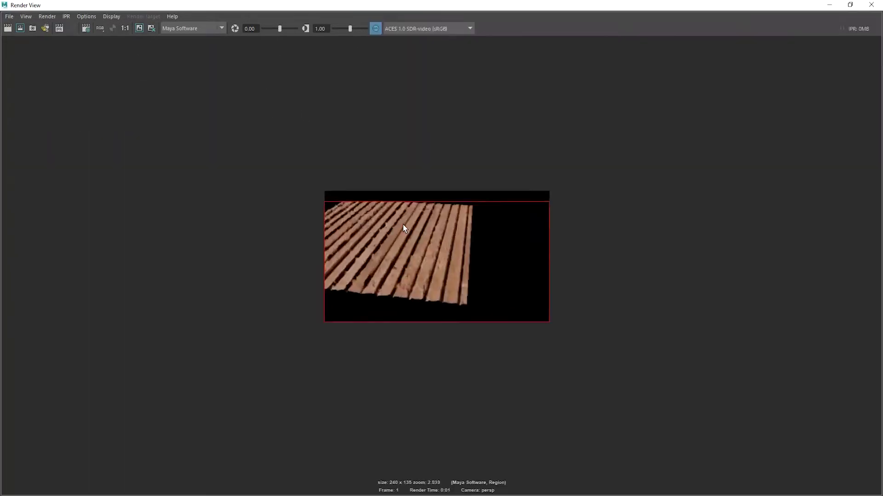
scroll(403, 225, up, 2)
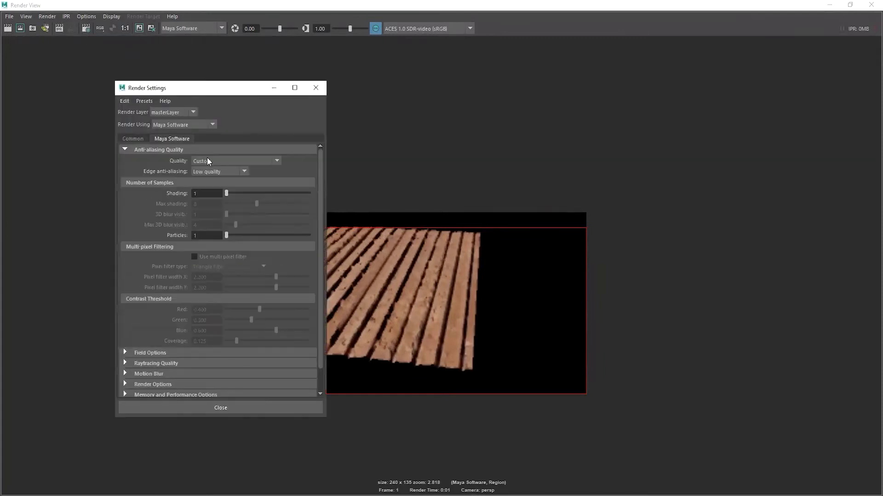
Change the anti-aliasing quality preset in the Render Settings and set the frame naming to a numbered image sequence
click(208, 161)
click(214, 201)
click(134, 138)
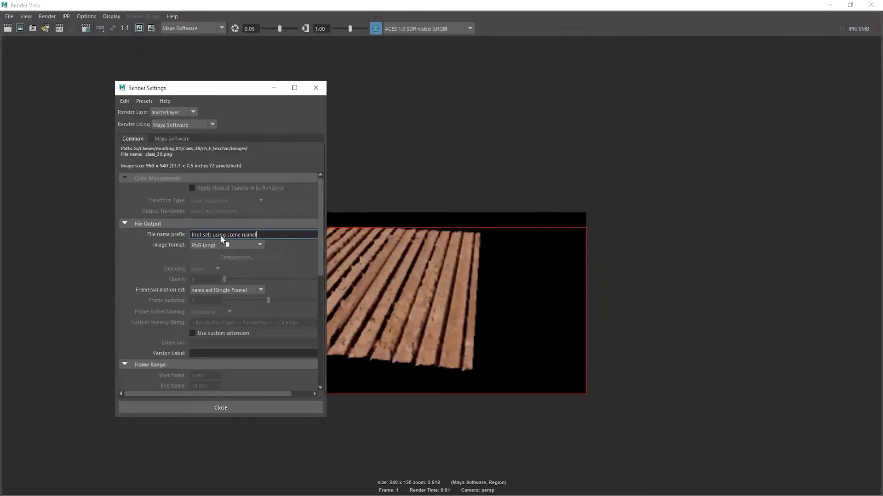
click(240, 287)
click(223, 357)
Set the render's image size preset to 2k Square
scroll(240, 283, down, 3)
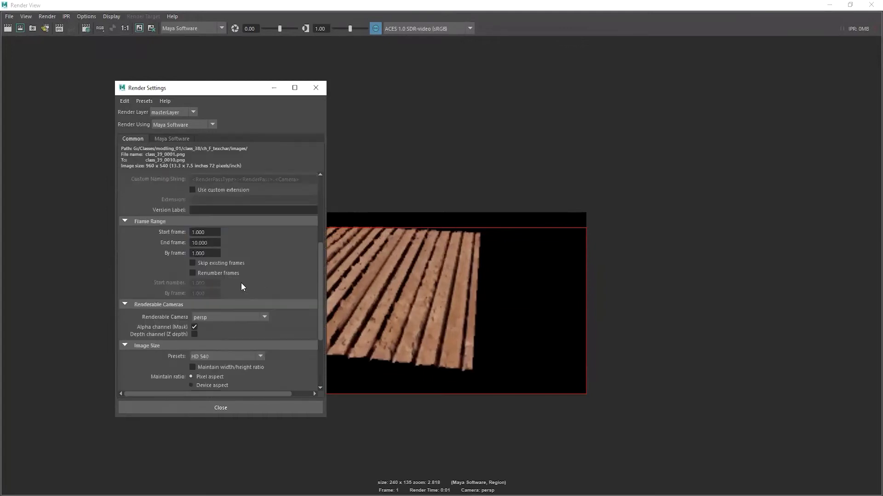
scroll(225, 296, down, 2)
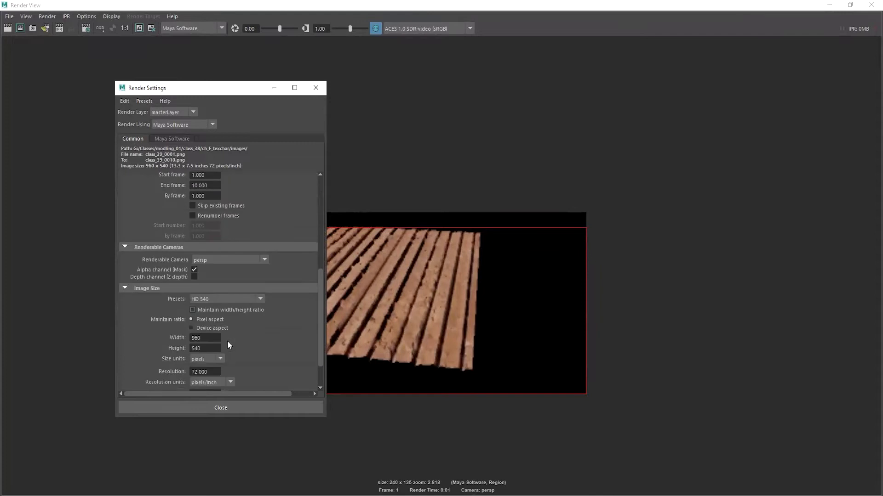
click(223, 301)
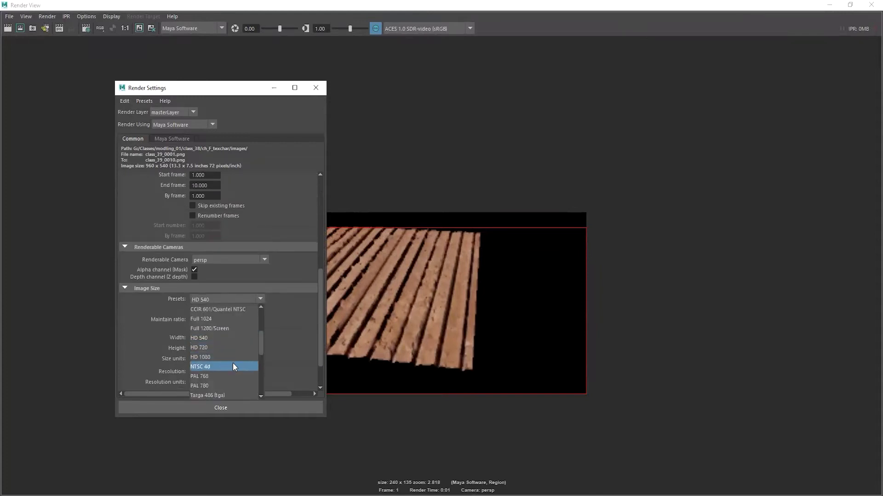
scroll(232, 363, down, 3)
scroll(235, 319, up, 7)
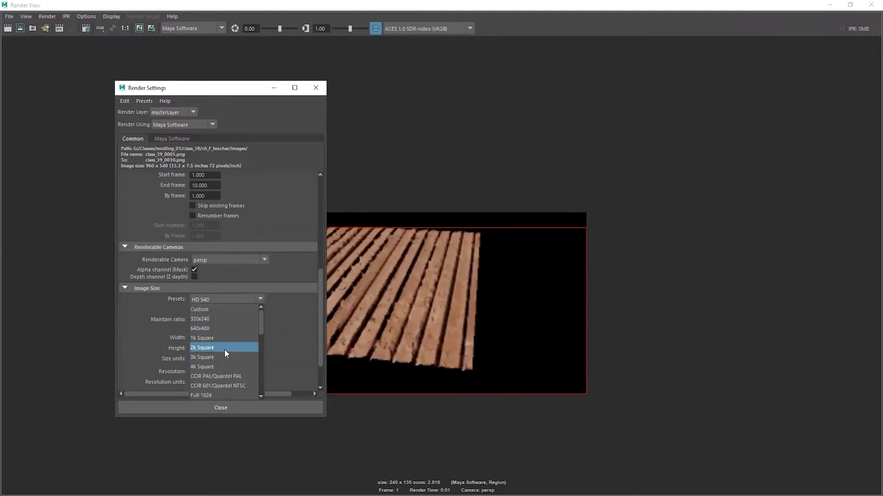
click(224, 349)
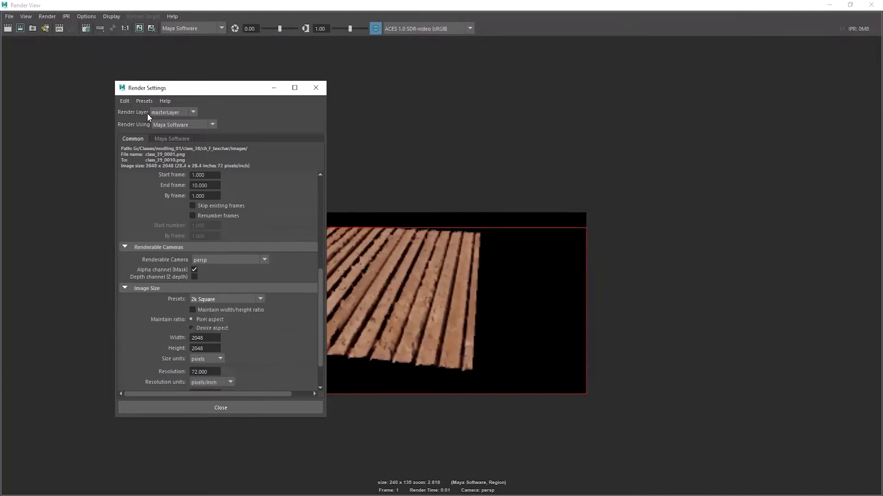
Render the perspective camera again, inspect the displaced planks up close and return to the Hypershade graph
right_click(12, 37)
click(21, 48)
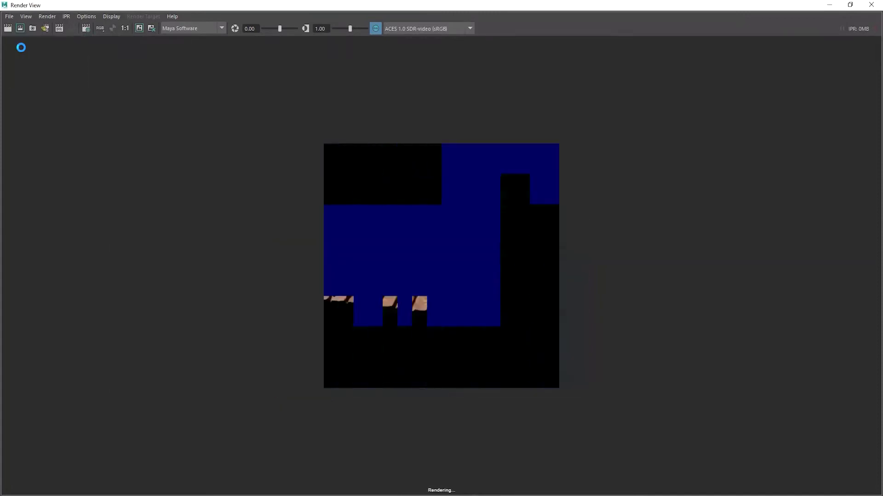
scroll(442, 288, up, 3)
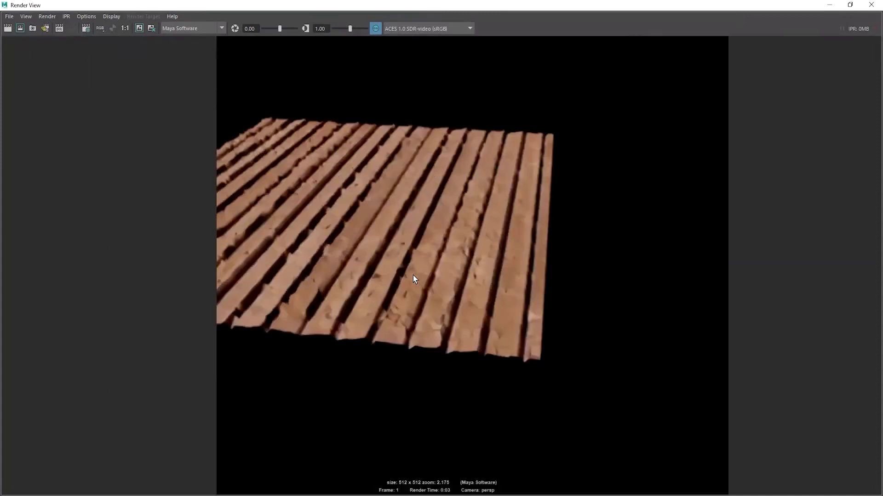
scroll(414, 320, up, 2)
scroll(373, 303, down, 1)
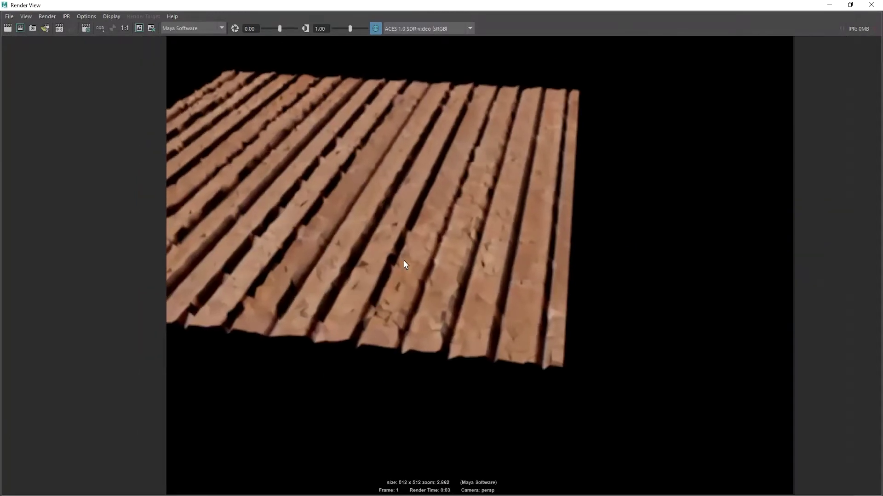
click(829, 5)
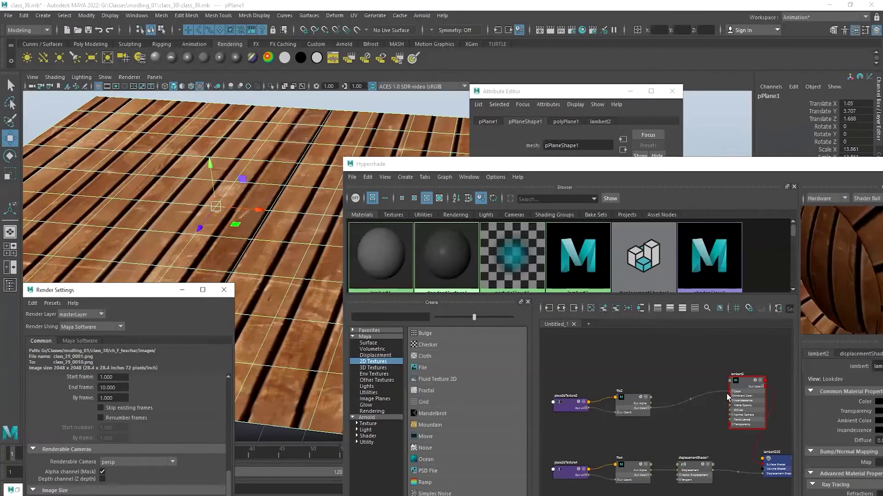
middle_drag(780, 410, 673, 364)
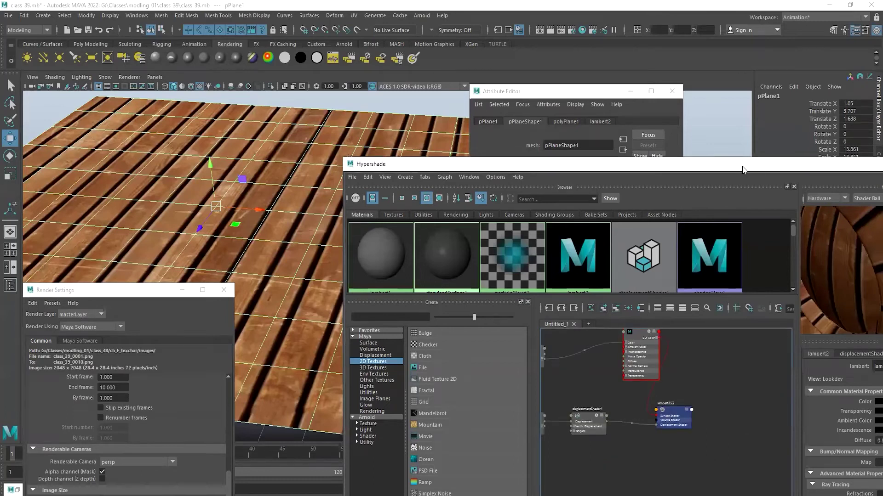
Set the Scale of the wood material's displacement shader to 2
drag(744, 170, 512, 153)
scroll(483, 394, up, 5)
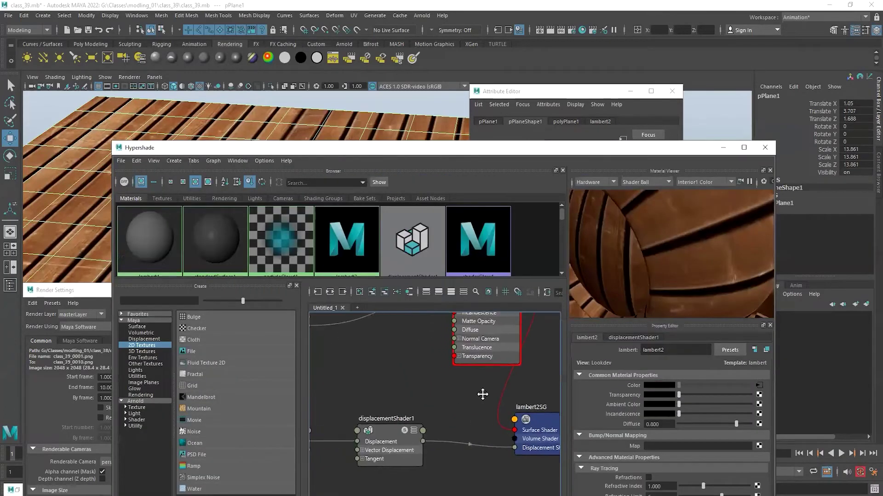
click(436, 403)
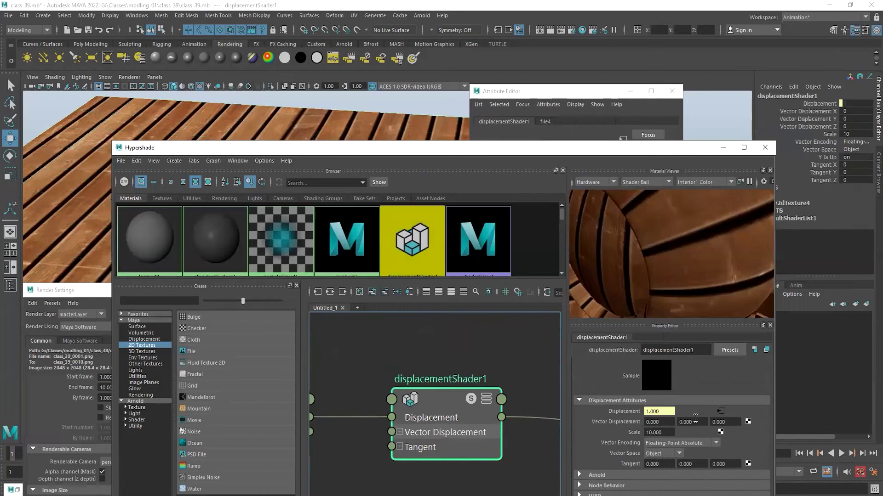
drag(671, 433, 561, 427)
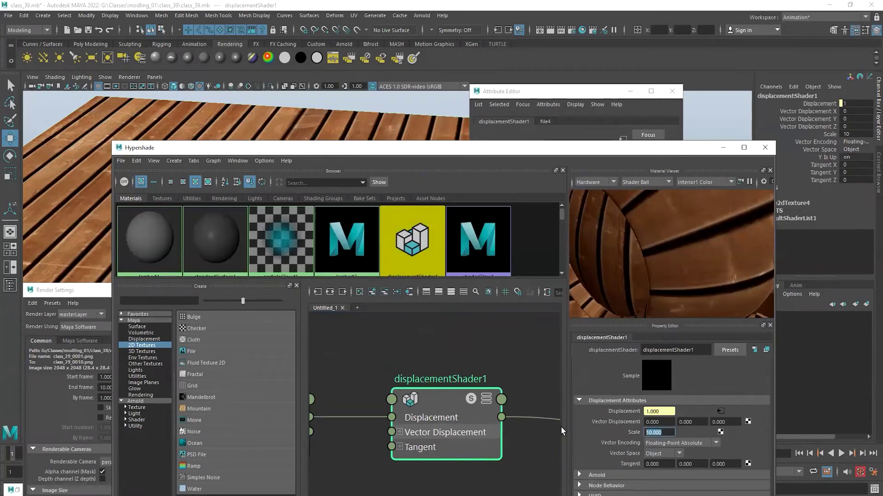
text(2)
key(Return)
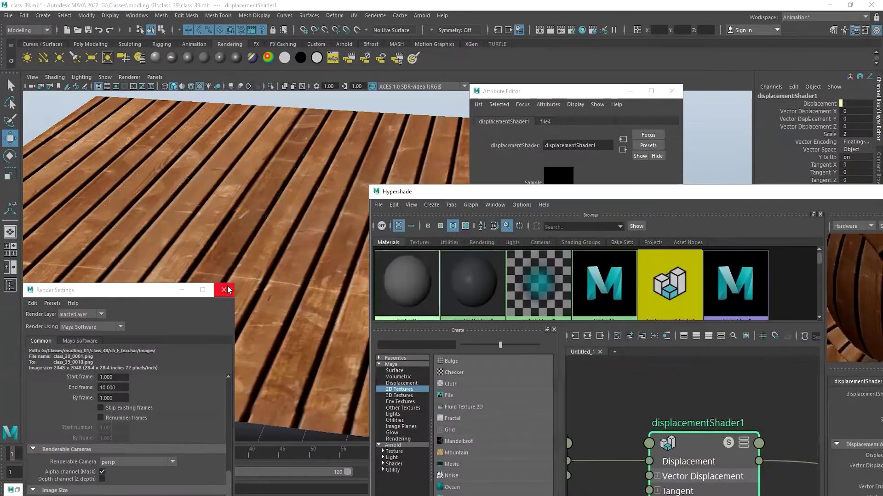
Close the Render Settings, bring up the render view and render a region around the wood plane's front corner, inspecting it up close
click(224, 290)
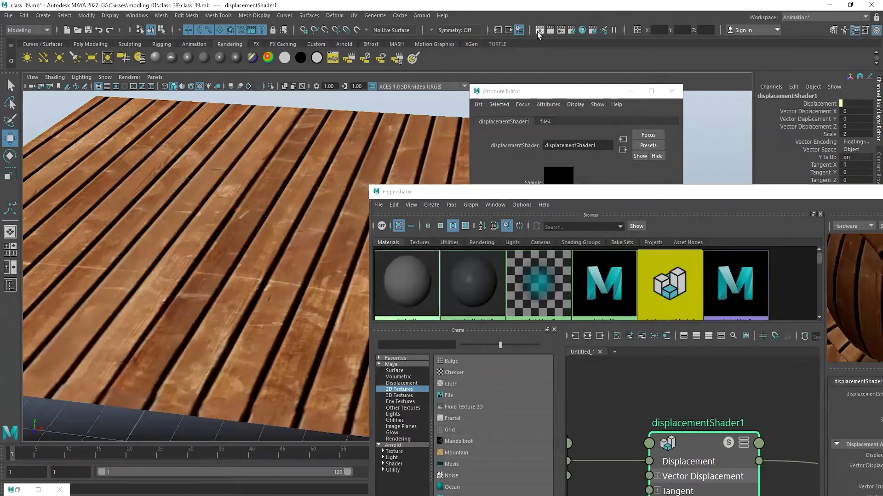
click(539, 32)
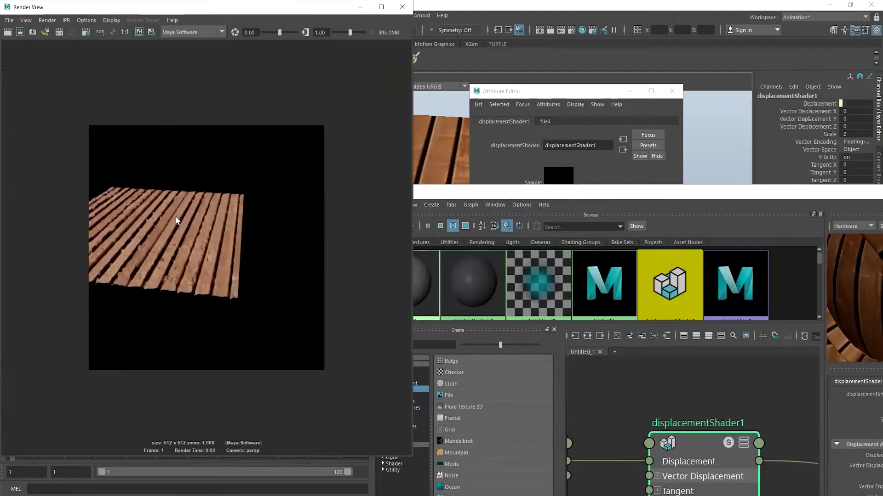
drag(151, 231, 267, 359)
scroll(208, 275, up, 3)
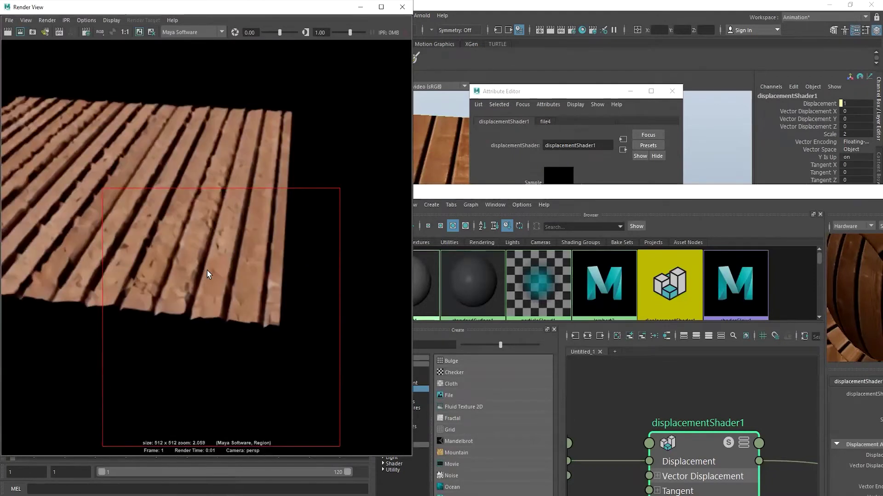
Set the displacement shader's Scale to 1 and re-render the region covering the wooden planks
alt+middle_drag(208, 275, 180, 354)
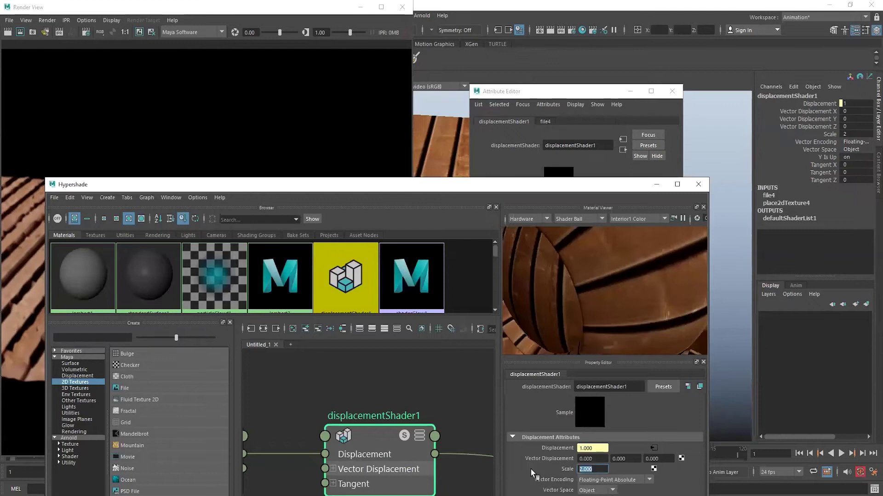
text(1)
key(Return)
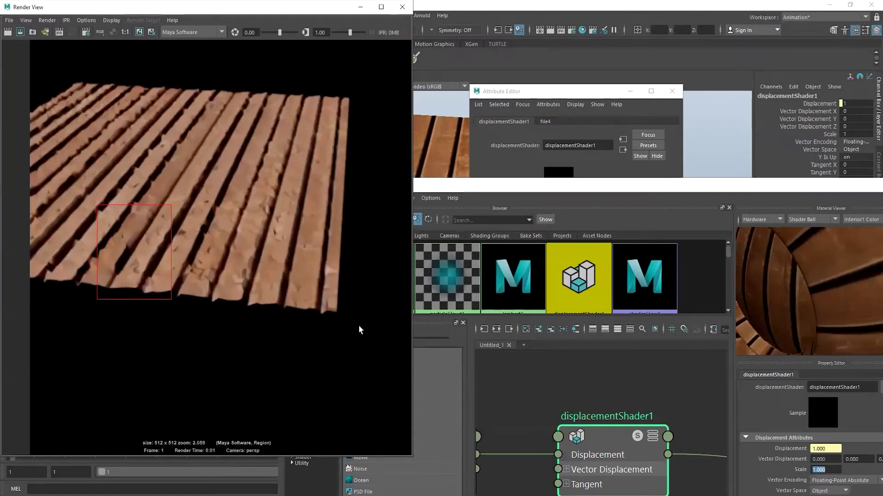
drag(360, 330, 60, 92)
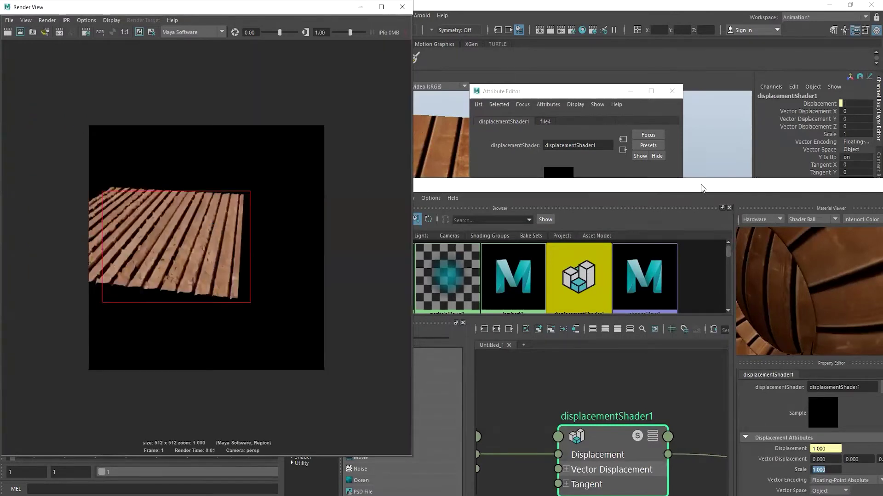
Set the displacement shader's Scale to 50 and render a region of the planks in the Render View
drag(702, 188, 326, 30)
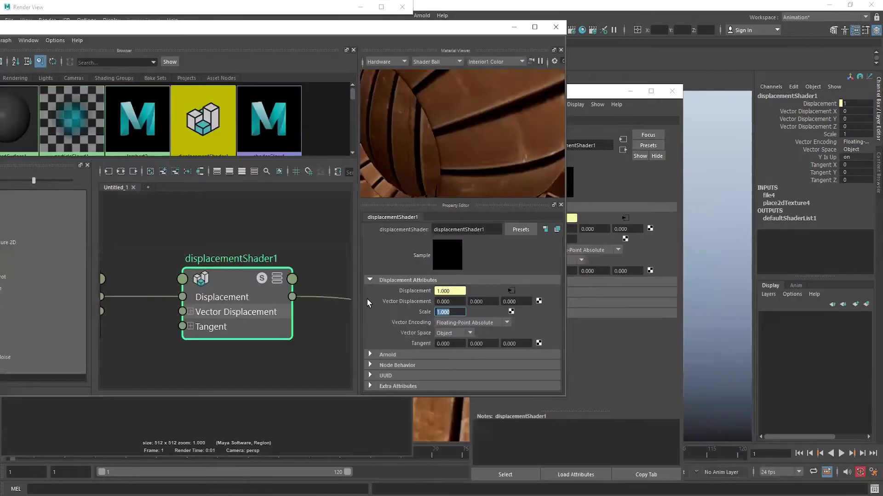
key(BackSpace)
text(.)
text(50)
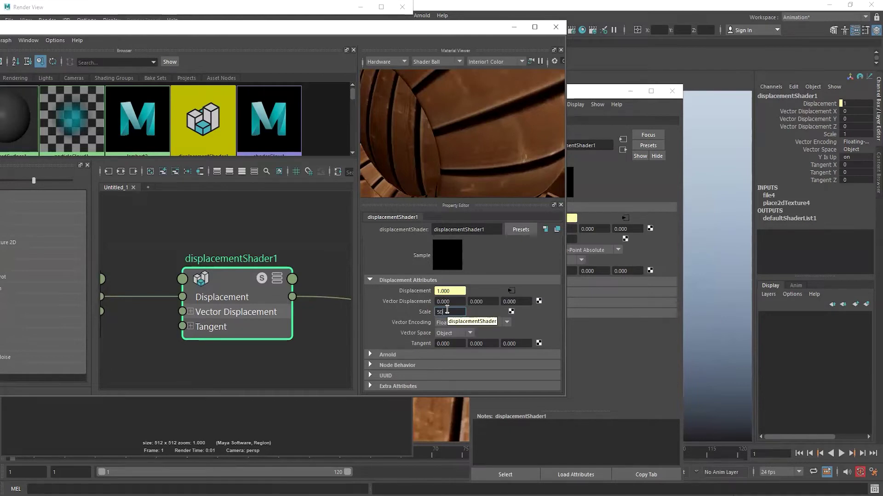
key(Return)
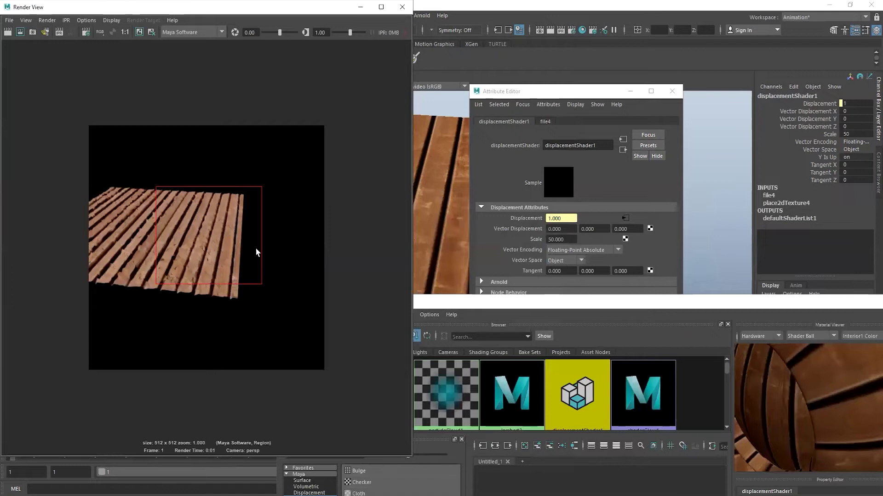
scroll(210, 261, up, 3)
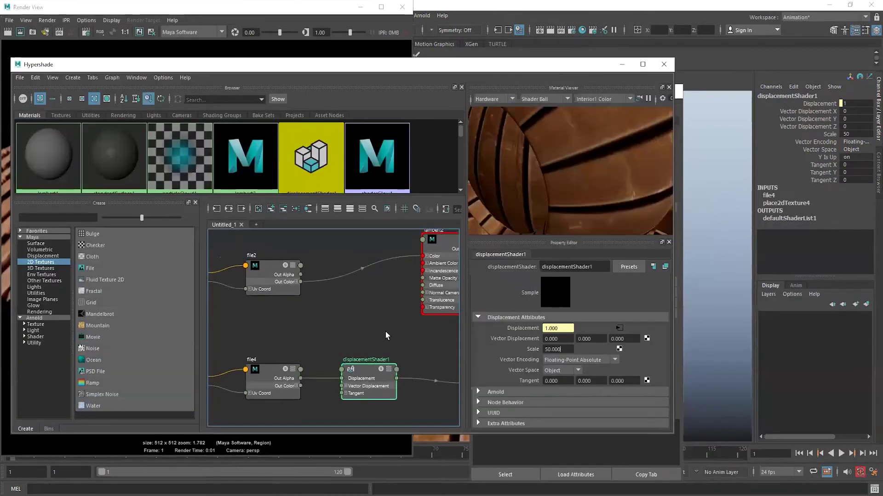
Create an Arnold aiStandardSurface material in the Hypershade graph beside lambert2
alt+middle_drag(386, 335, 339, 311)
scroll(326, 253, up, 2)
click(333, 241)
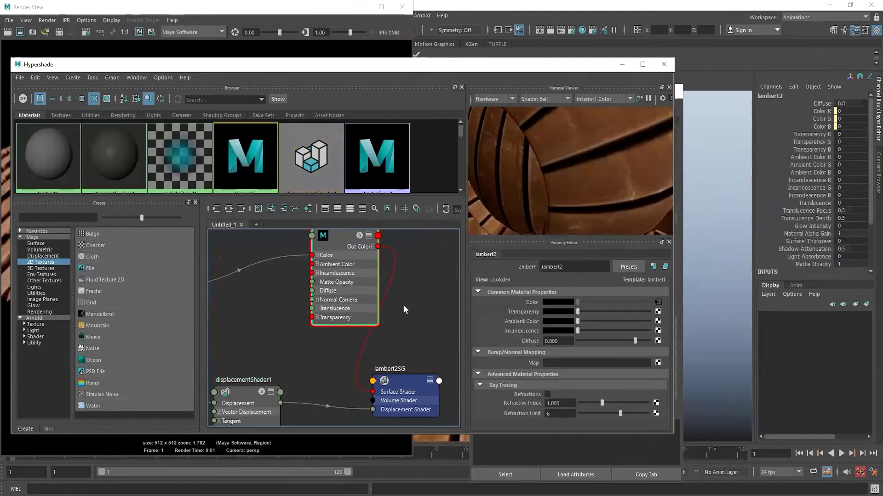
alt+middle_drag(339, 254, 309, 319)
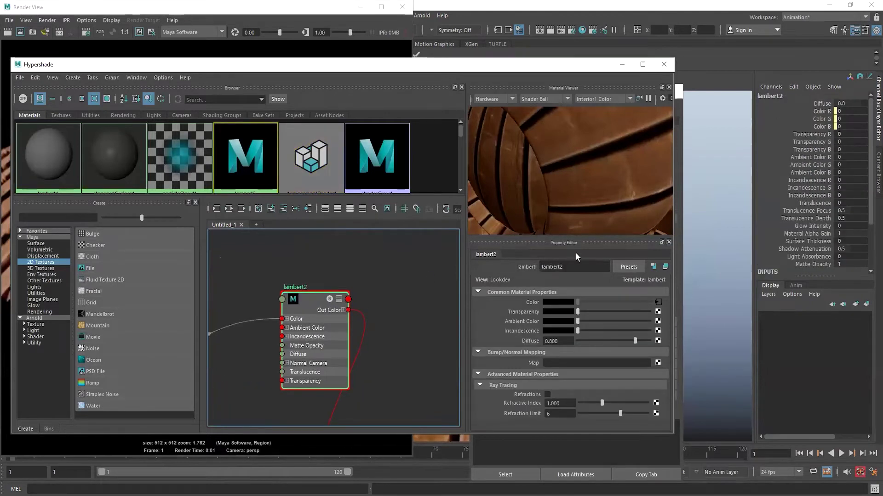
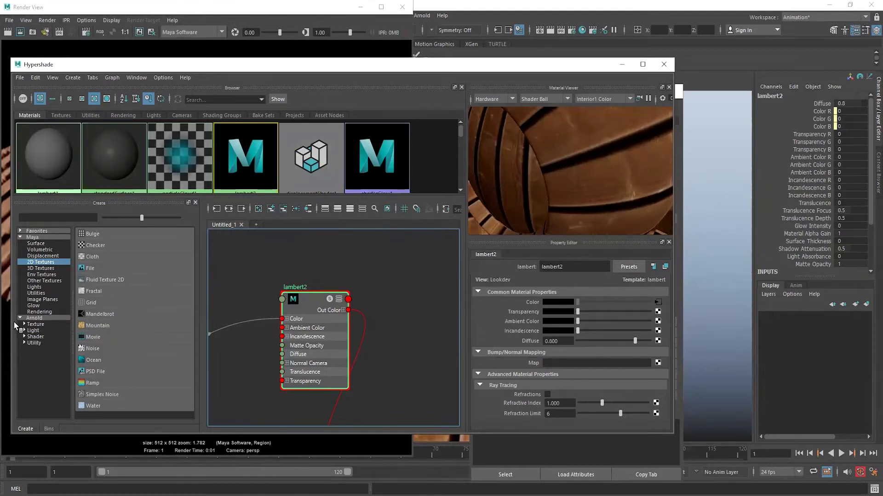
click(33, 337)
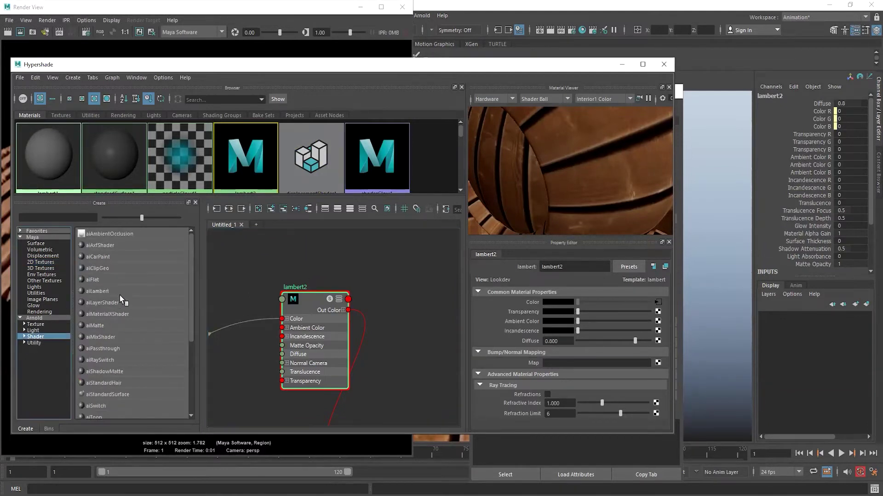
click(111, 394)
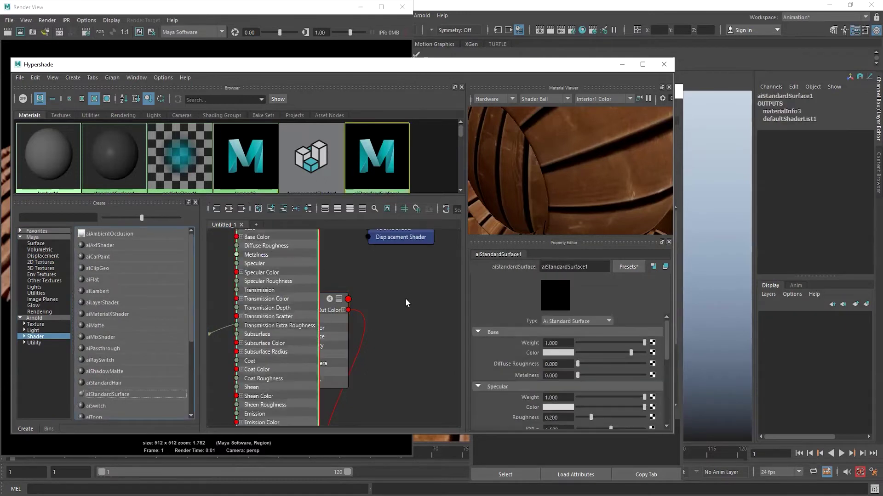
Connect file2's Out Color to the Base Color of aiStandardSurface1 and expand that attribute's colour channels
scroll(294, 317, down, 4)
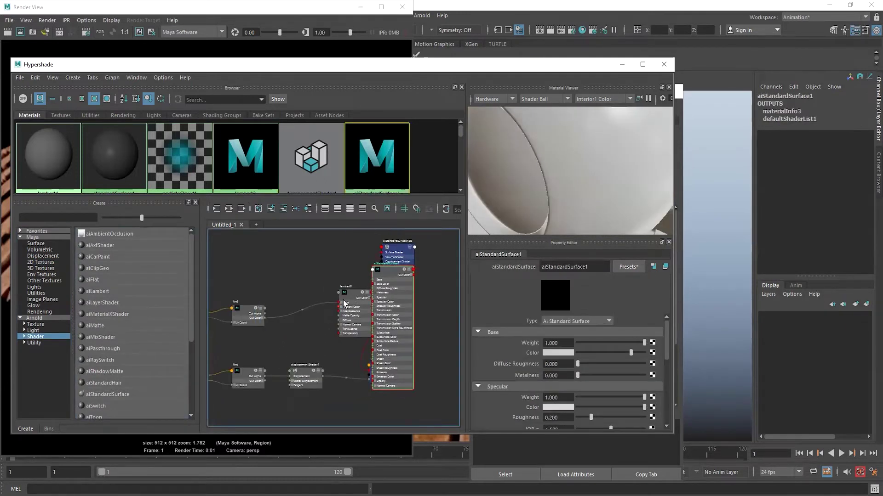
drag(348, 299, 374, 278)
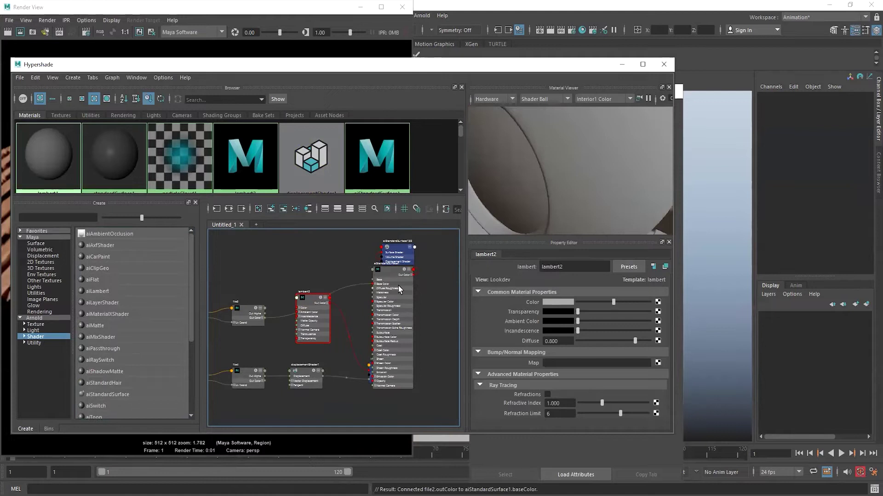
scroll(398, 286, up, 2)
scroll(398, 288, up, 3)
click(299, 275)
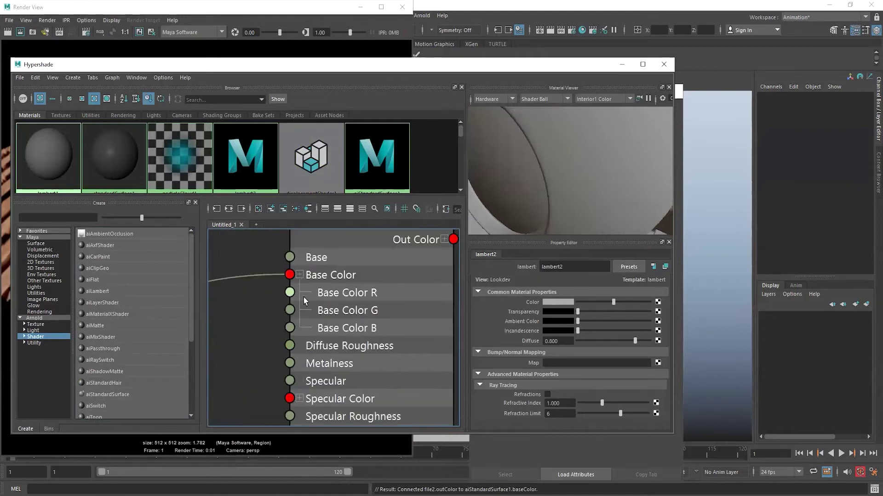
scroll(386, 264, down, 4)
scroll(387, 264, down, 3)
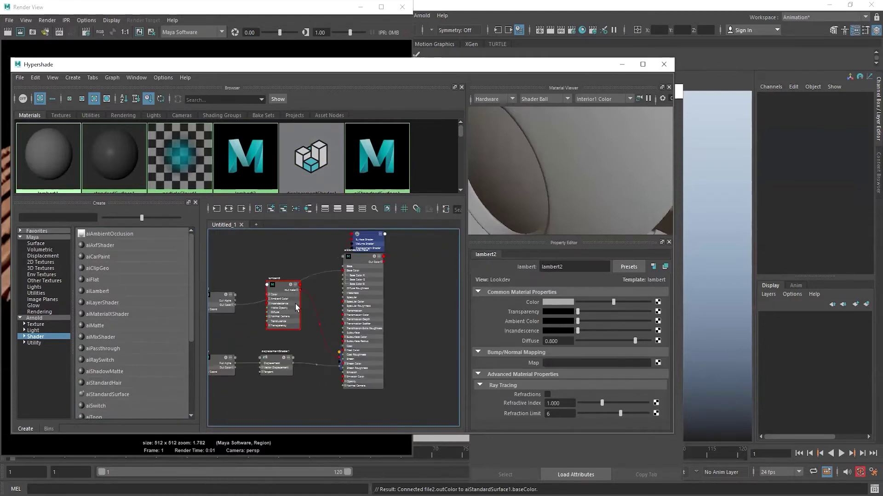
Delete the lambert2 material from the graph and close the Render View
click(306, 335)
key(Delete)
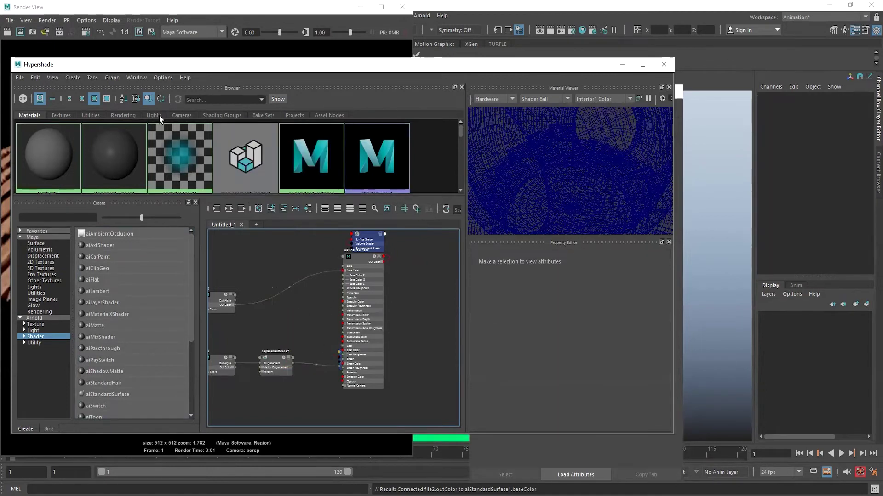
drag(166, 65, 308, 147)
click(395, 8)
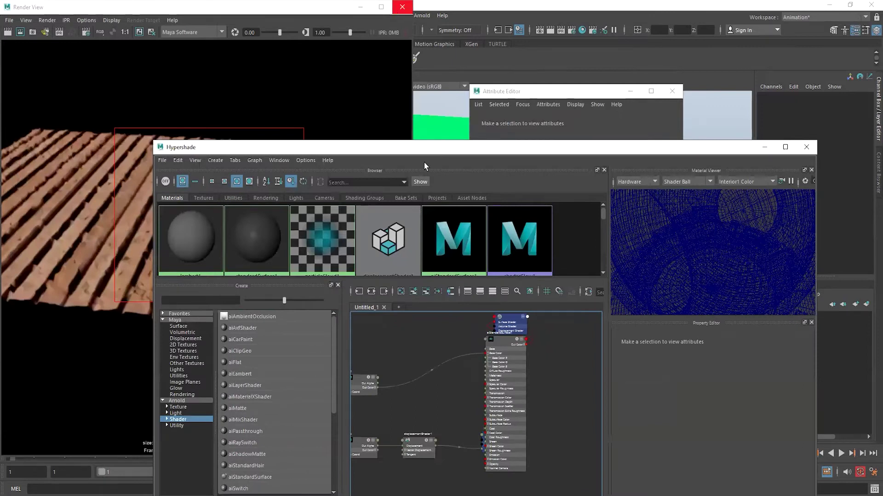
Assign aiStandardSurface1 to the plane and spread the material and its shading group apart in the graph
click(114, 171)
drag(496, 373, 413, 389)
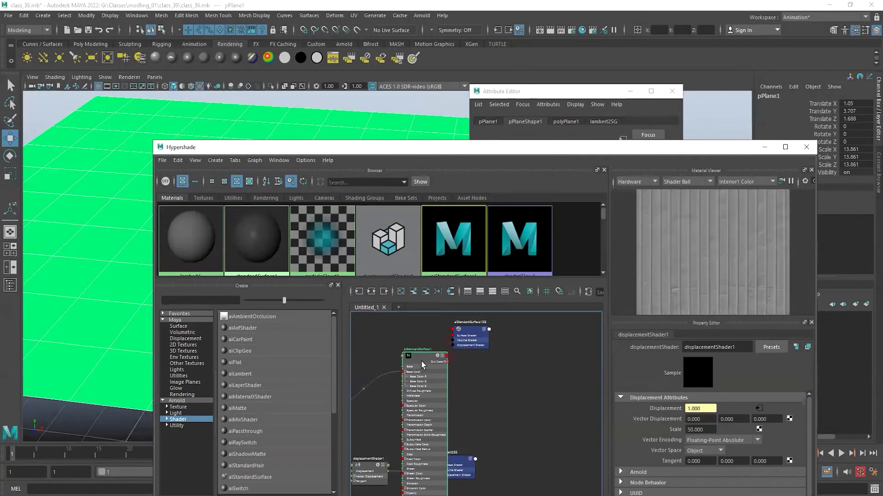
drag(478, 342, 520, 370)
click(129, 309)
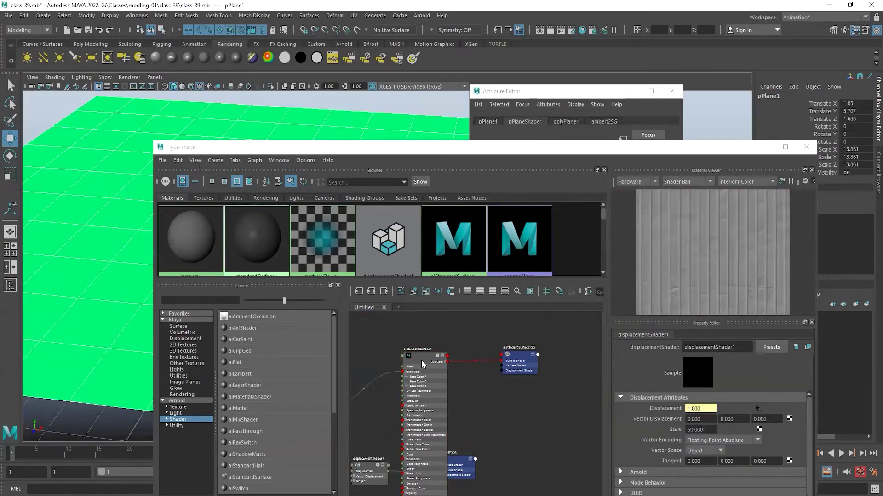
scroll(421, 356, up, 3)
middle_drag(422, 355, 126, 308)
scroll(495, 409, down, 4)
scroll(496, 411, up, 4)
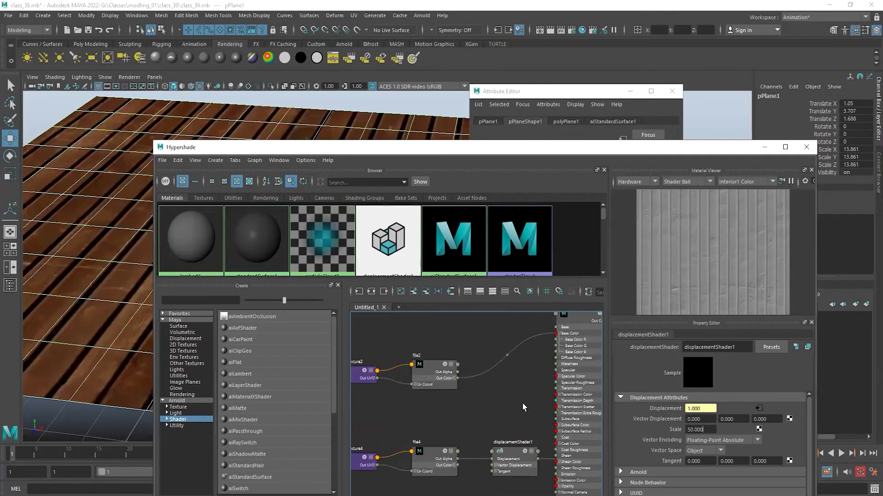
Delete the displacementShader1 node and the unused lambert2SG shading group from the node graph
middle_drag(566, 335, 534, 366)
click(562, 342)
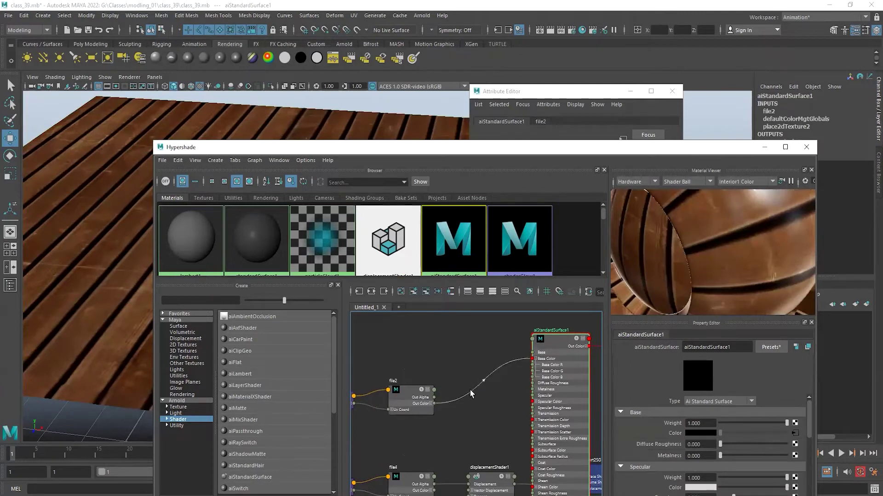
scroll(509, 379, down, 3)
middle_drag(509, 380, 425, 465)
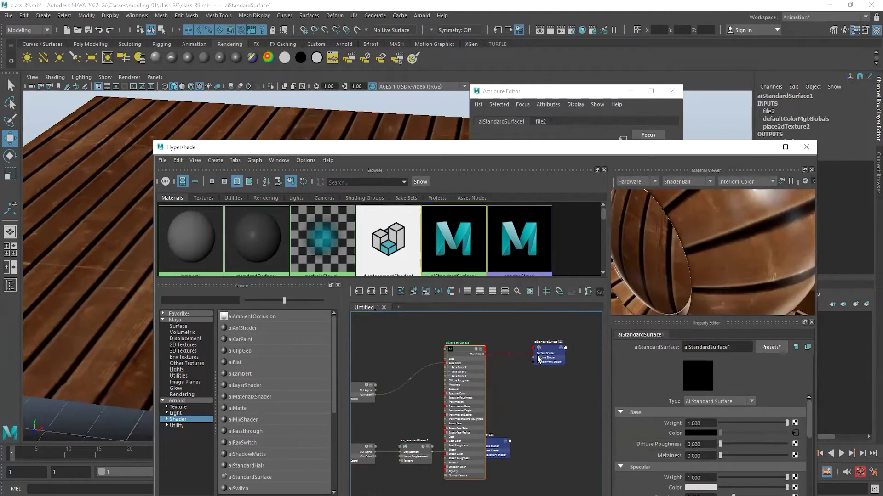
click(549, 350)
middle_drag(381, 412, 449, 371)
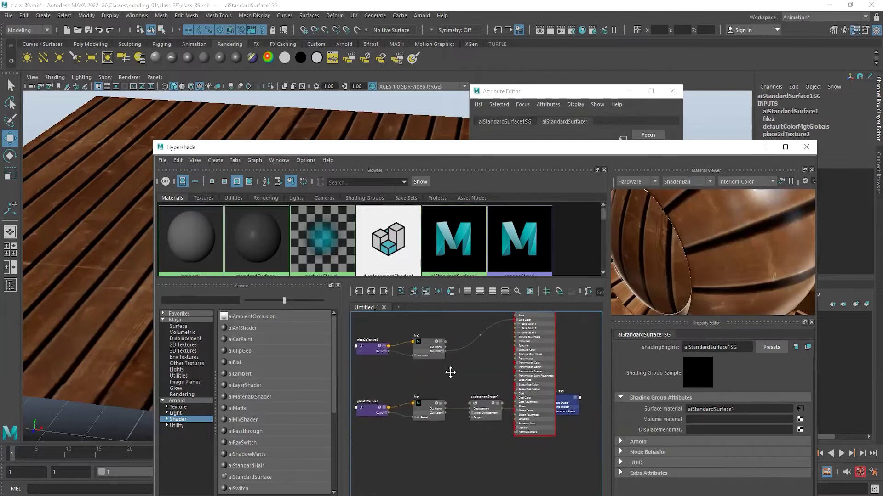
drag(461, 380, 489, 450)
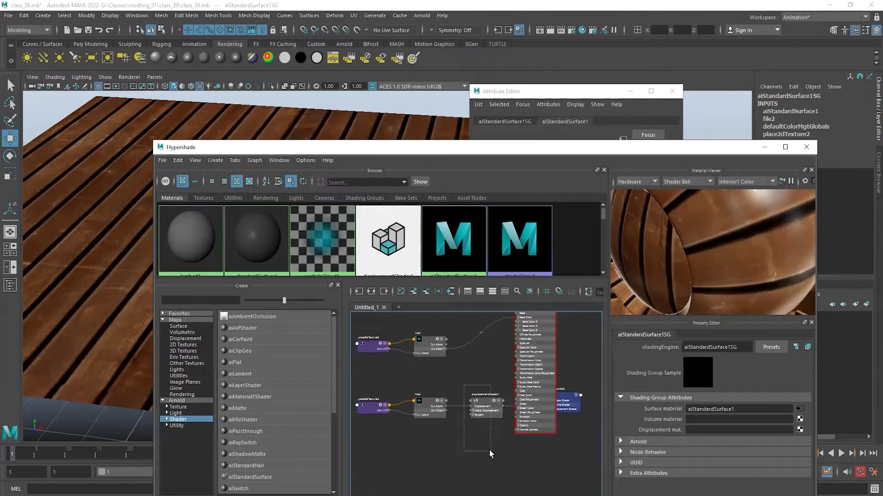
key(Delete)
drag(573, 418, 575, 476)
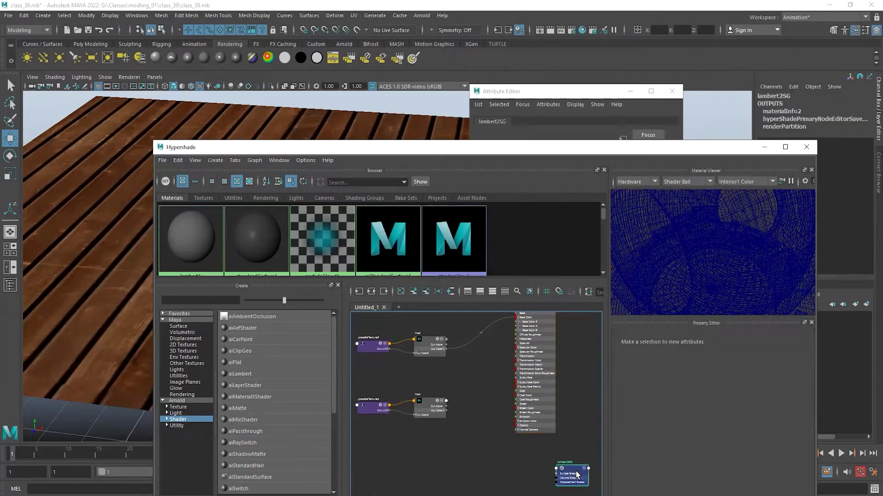
key(Delete)
Connect the file4 normal texture to the displacement material input of aiStandardSurface1SG
click(432, 407)
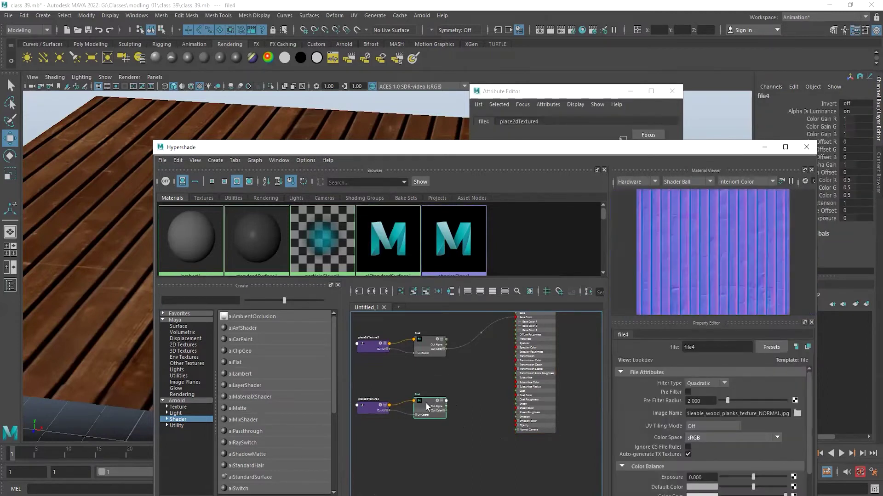
click(451, 419)
click(387, 239)
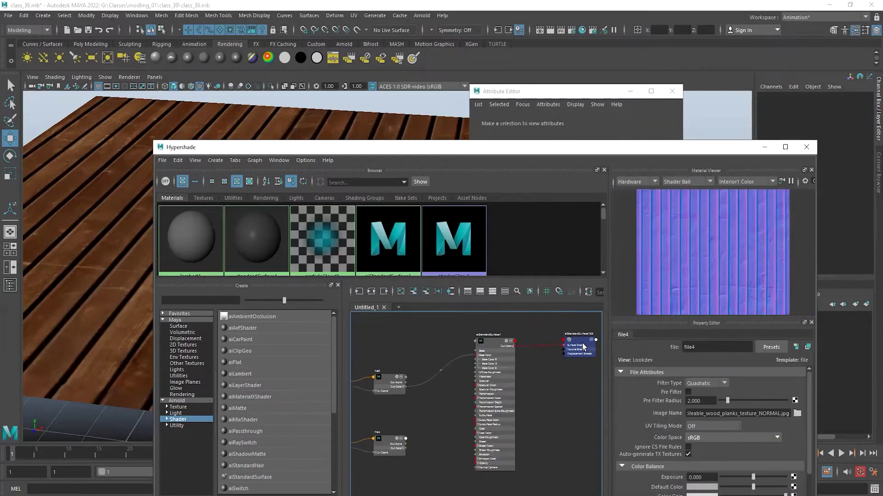
middle_drag(387, 437, 683, 432)
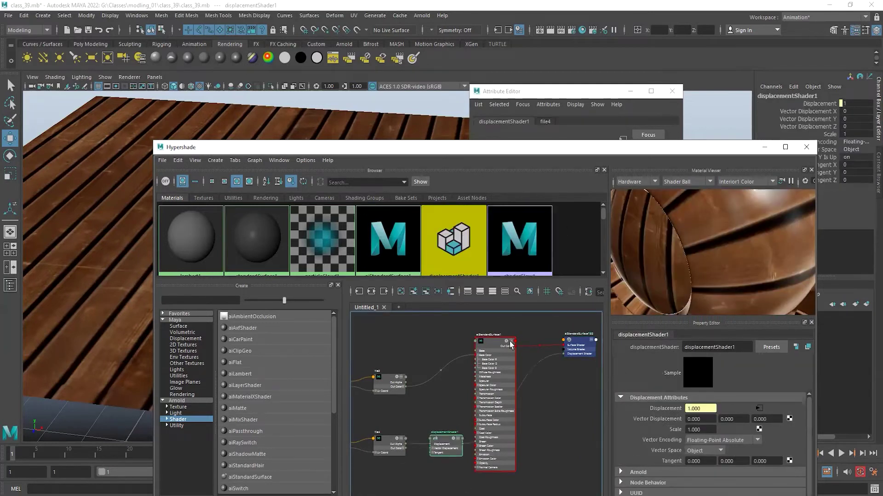
Set the new displacement shader's Scale to 20 and switch the material preview renderer to Arnold
double_click(706, 428)
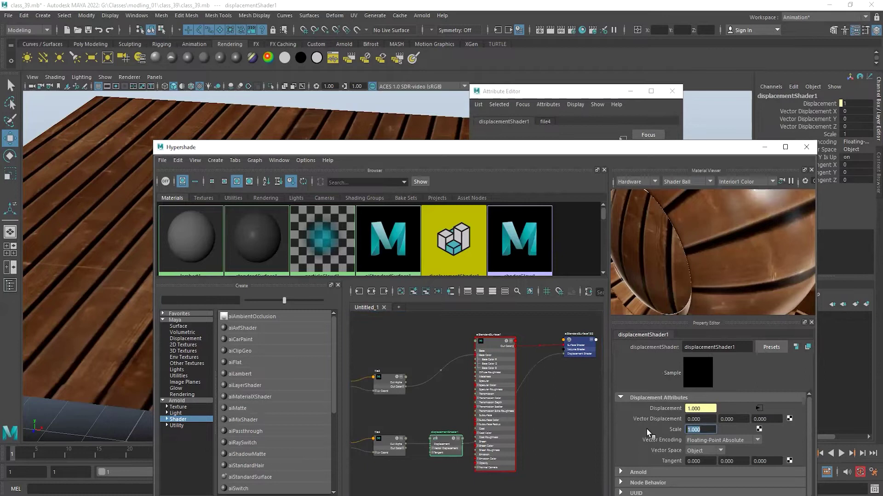
text(20)
key(Return)
click(634, 182)
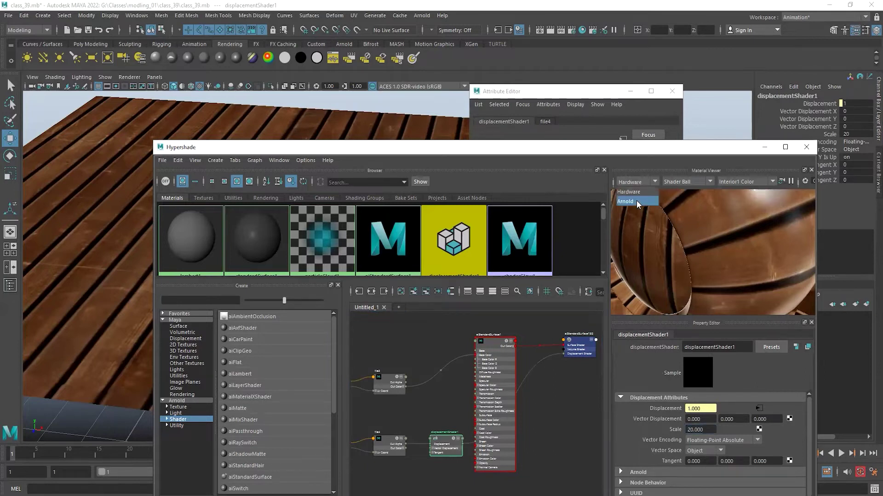
click(636, 200)
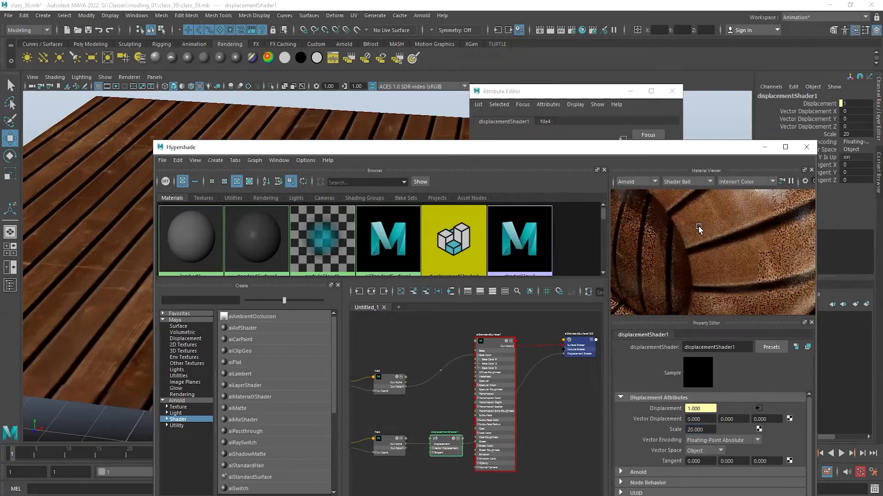
Set the displacement shader's Scale to 100
click(704, 428)
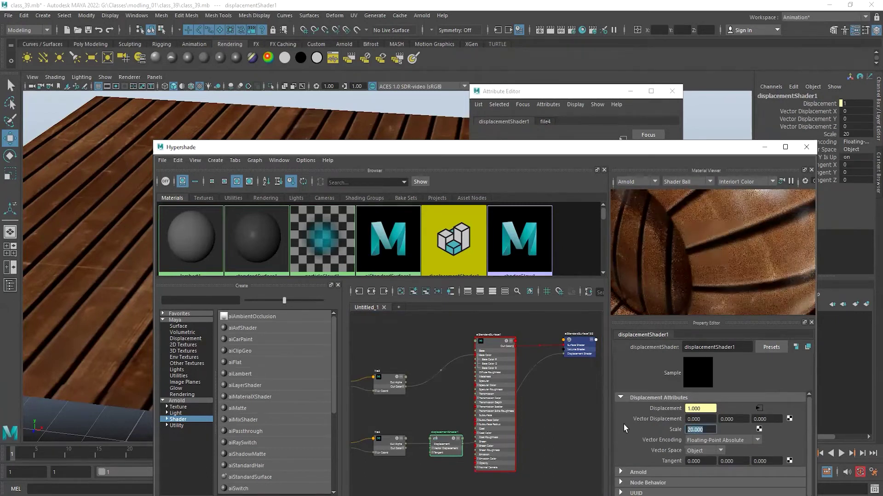
text(4)
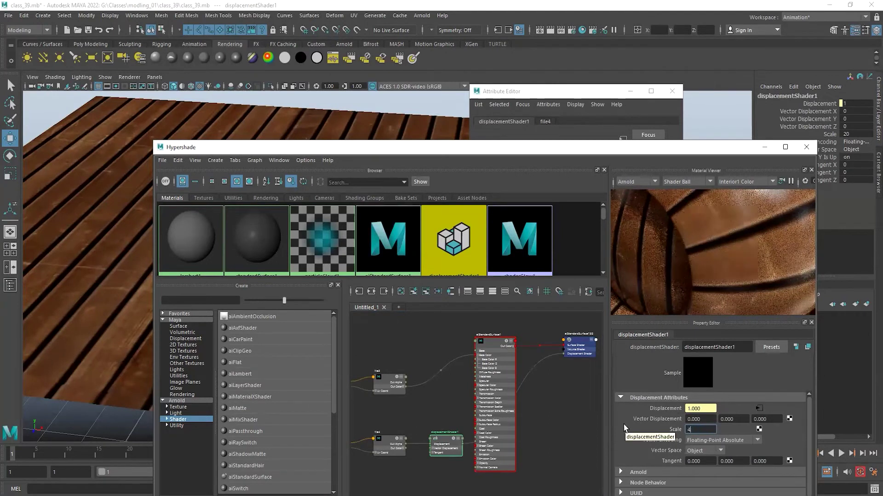
text(100)
key(Return)
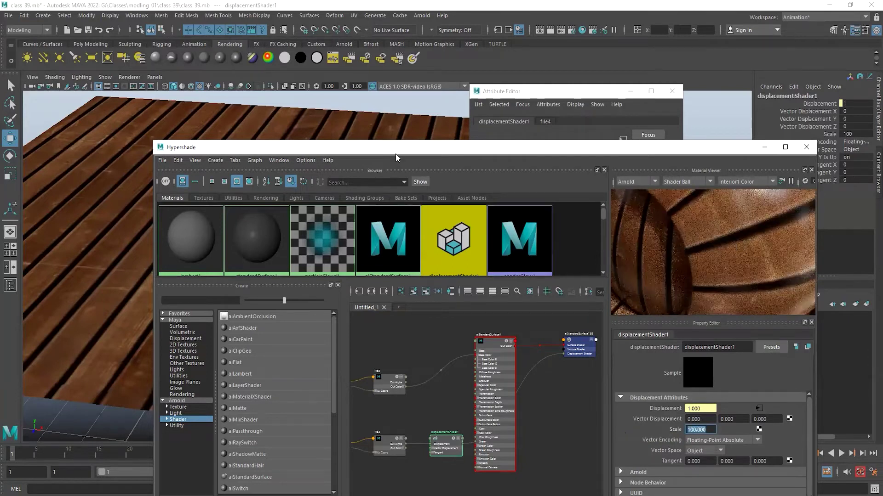
Bring up the Render View and set its renderer to Arnold Renderer
drag(395, 153, 667, 271)
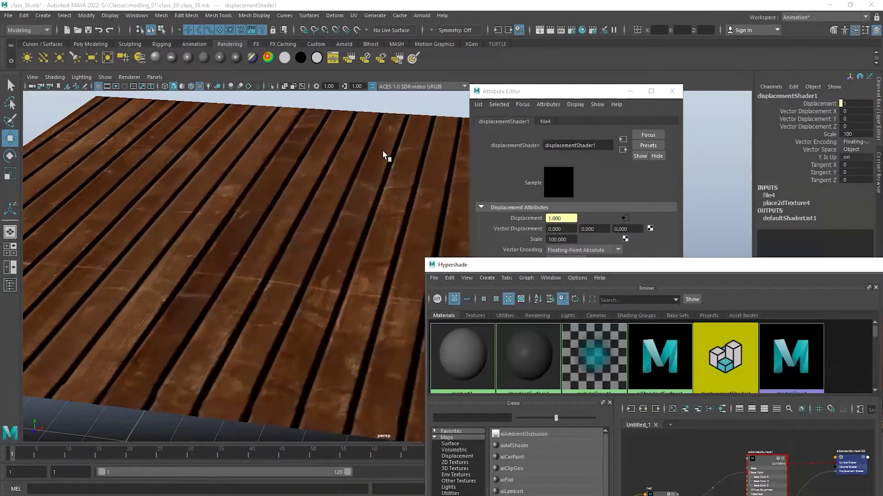
click(47, 57)
click(172, 32)
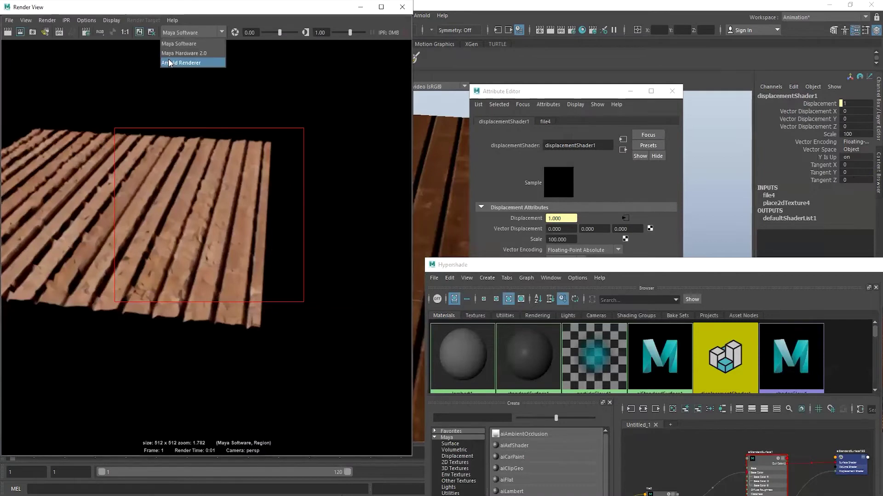
click(169, 61)
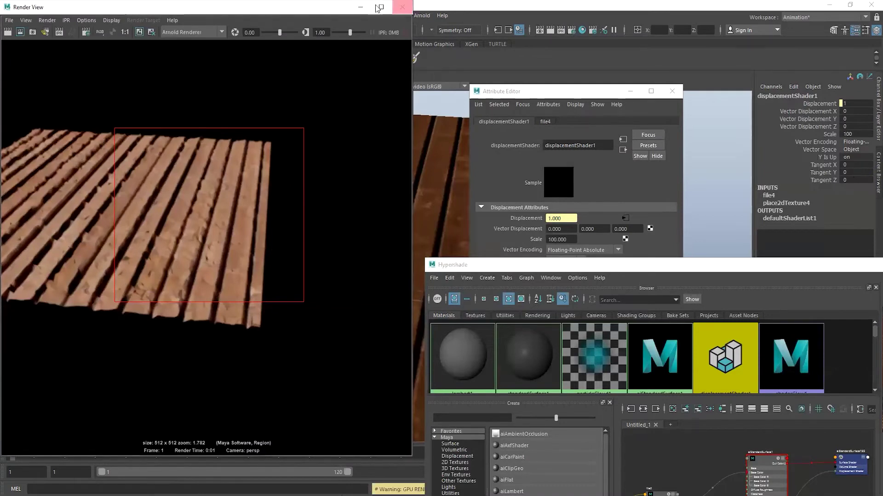
drag(321, 13, 312, 71)
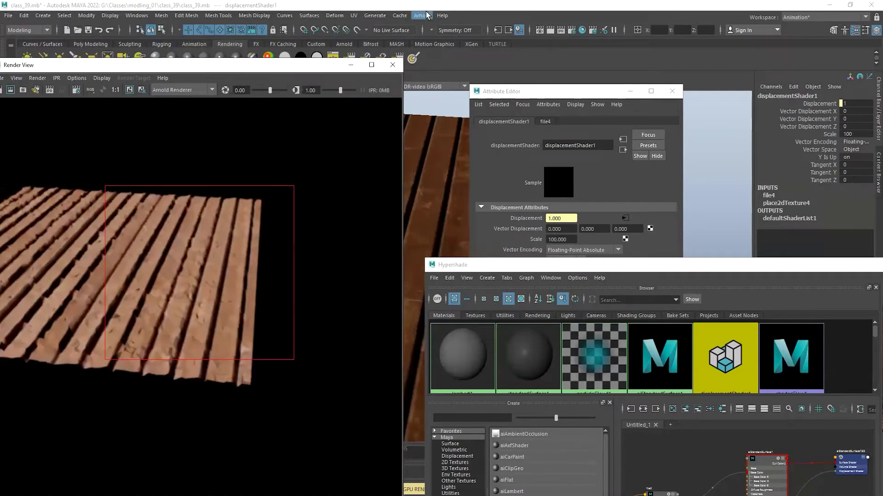
Add an Arnold skydome light to the scene and inspect the region render up close
click(420, 15)
click(562, 73)
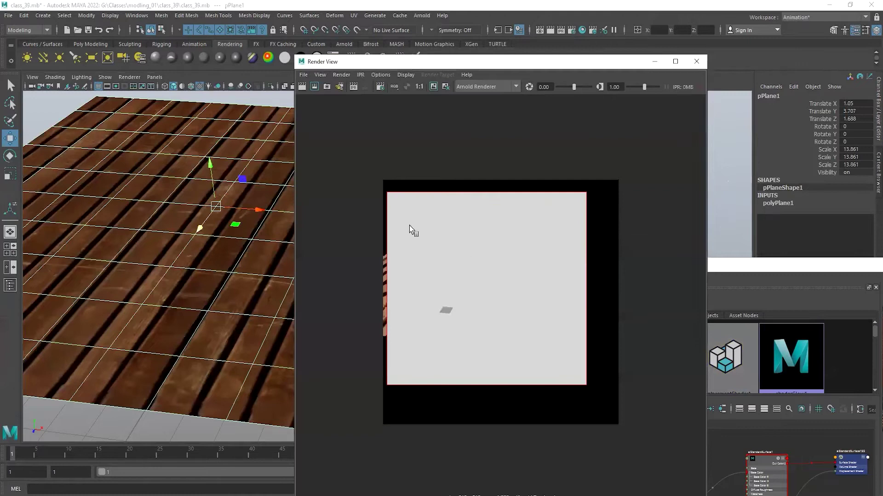
scroll(409, 225, up, 4)
scroll(474, 239, up, 2)
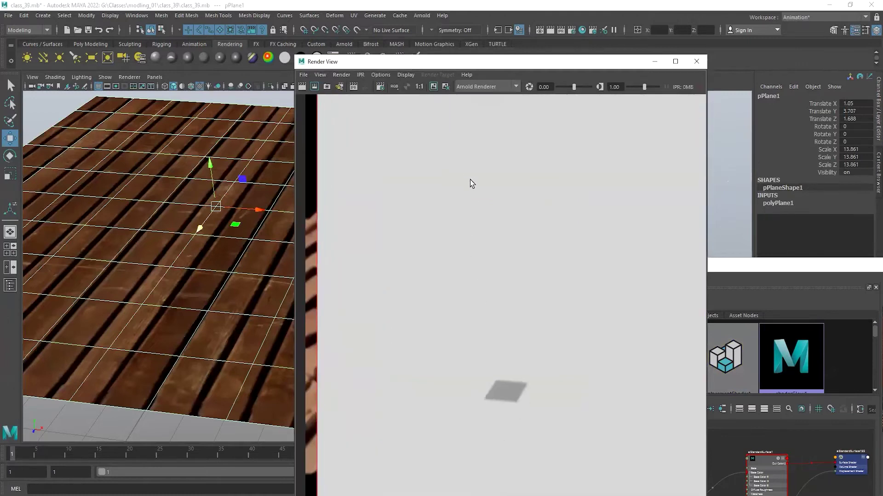
Render the plank plane again with Arnold from a wider perspective view
click(655, 66)
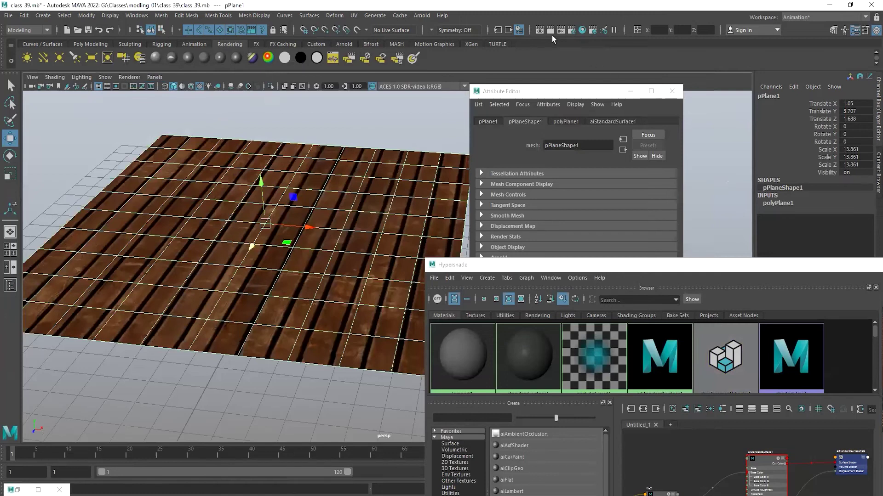
click(539, 30)
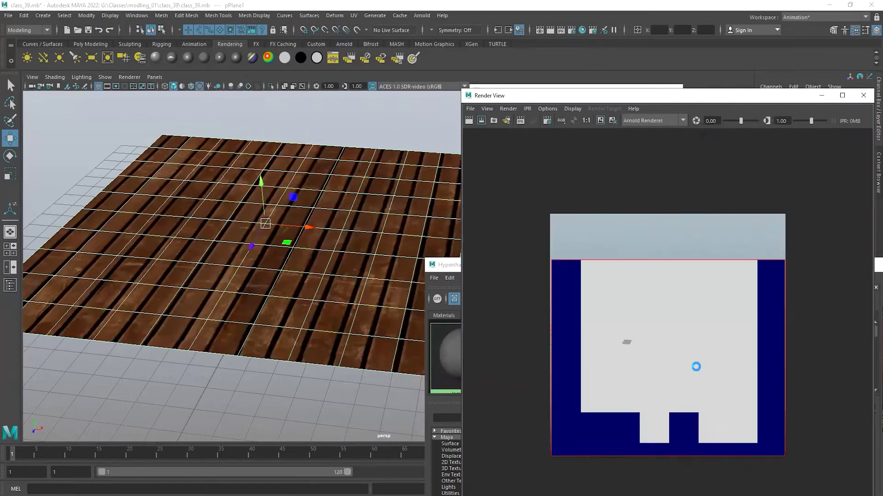
click(208, 303)
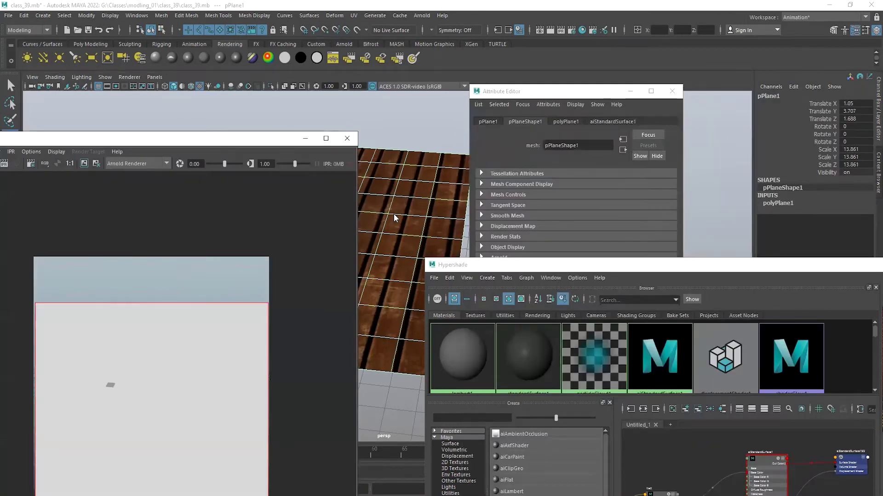
Break the file2 texture connection to the plane material's base color and reconnect it to aiStandardSurface1
right_drag(394, 215, 394, 429)
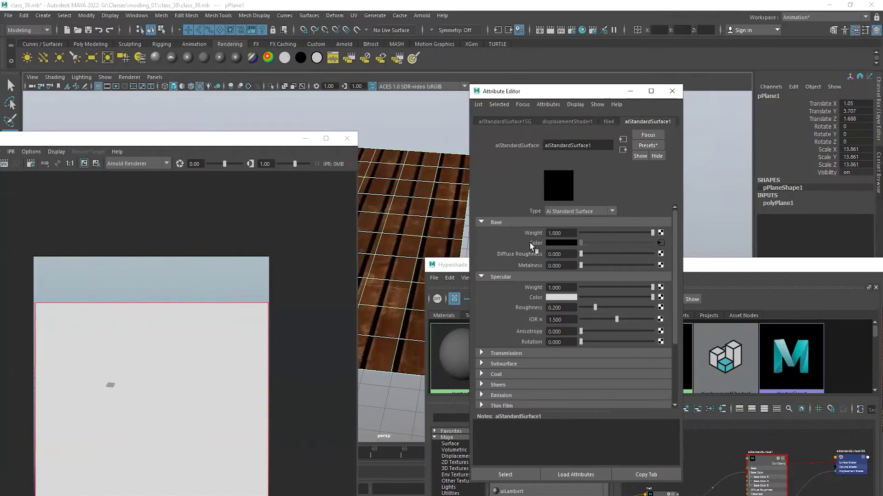
right_click(550, 242)
click(551, 263)
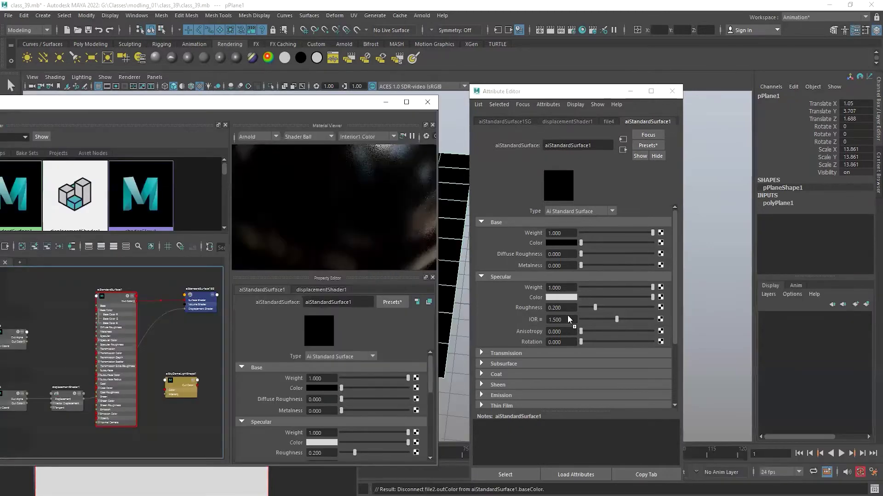
middle_drag(572, 323, 589, 246)
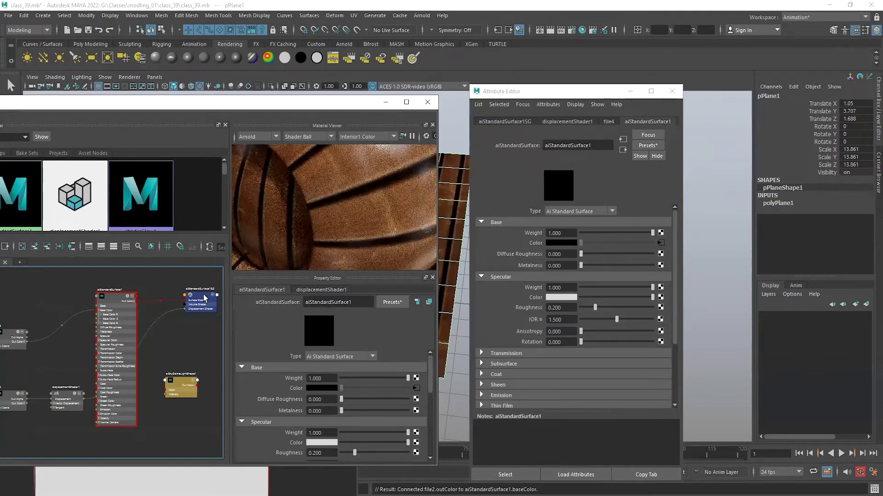
Move the displacement shader node beside its shading group and set its Vector Encoding to Signed Encoding
mouse_move(71, 398)
mouse_down()
mouse_move(69, 365)
mouse_move(177, 338)
mouse_up()
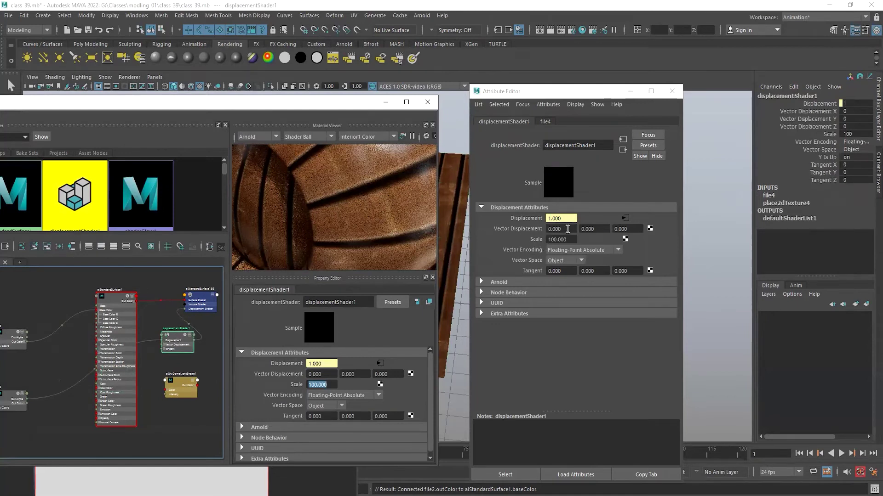
click(558, 229)
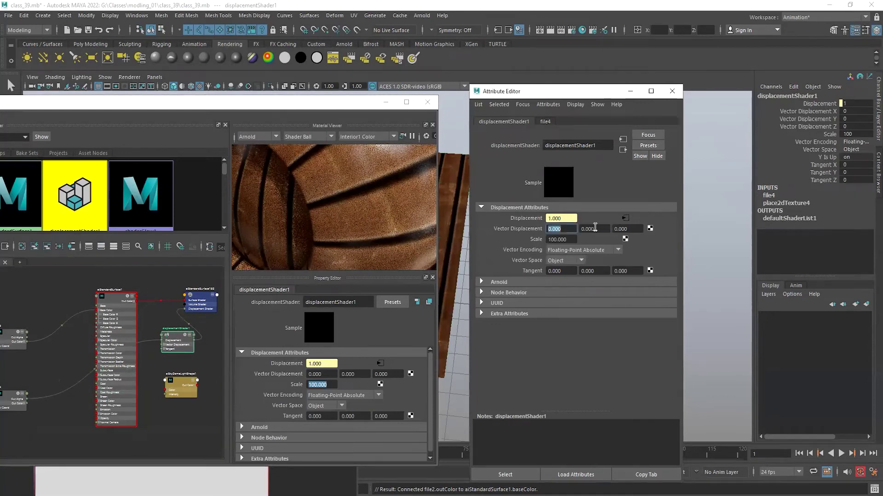
click(570, 240)
click(589, 251)
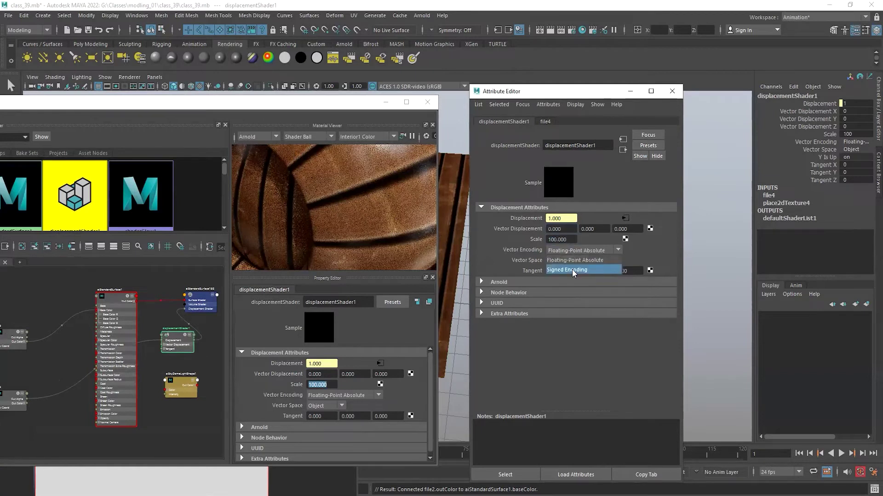
click(573, 269)
click(374, 191)
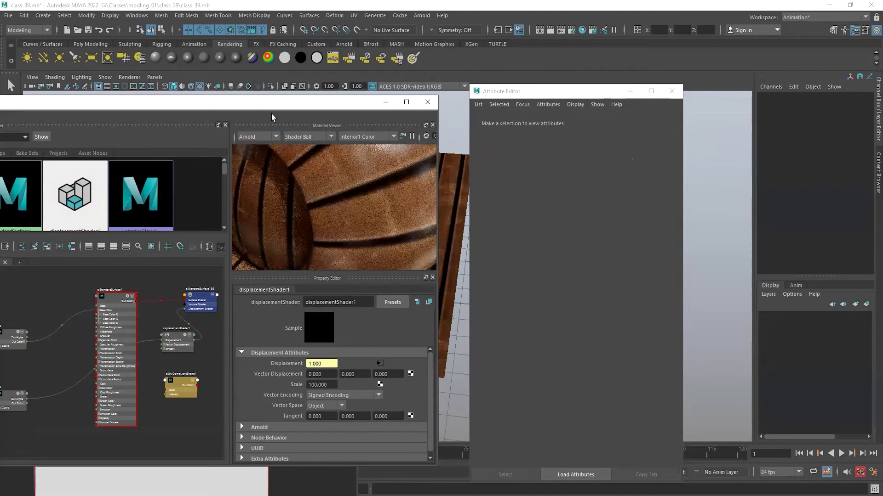
Switch the menu set to Rigging and select the skydome light
click(385, 102)
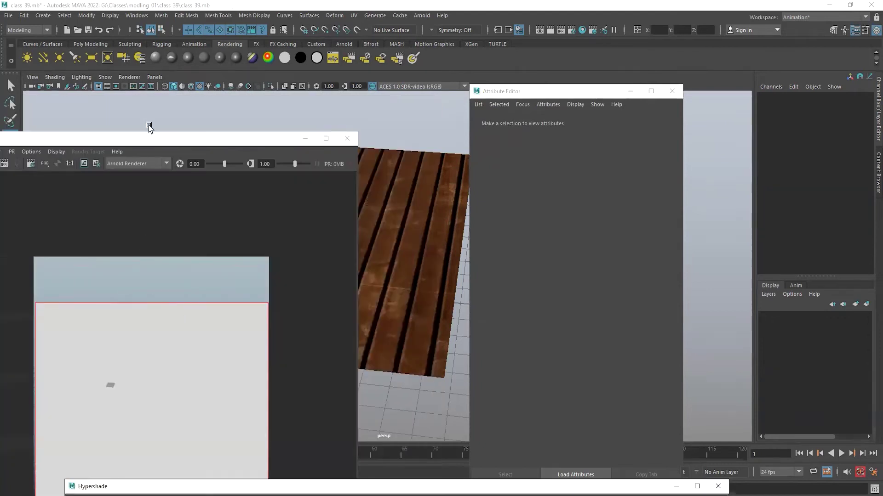
click(394, 191)
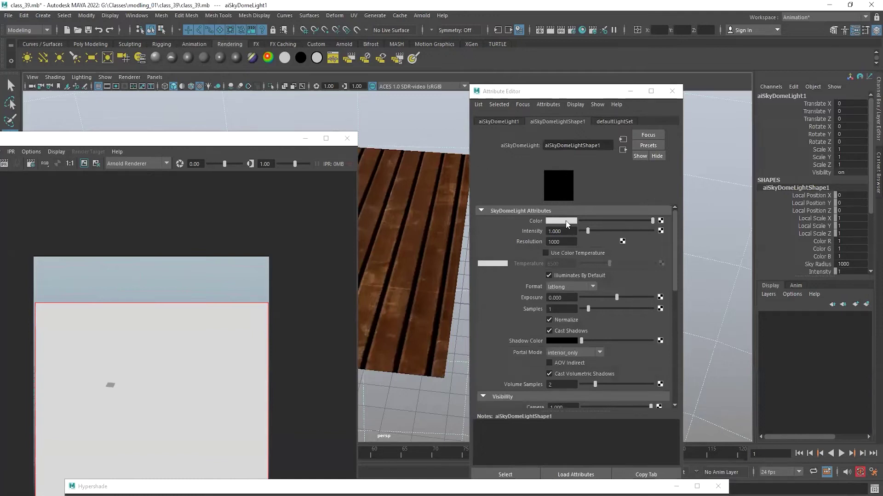
click(448, 195)
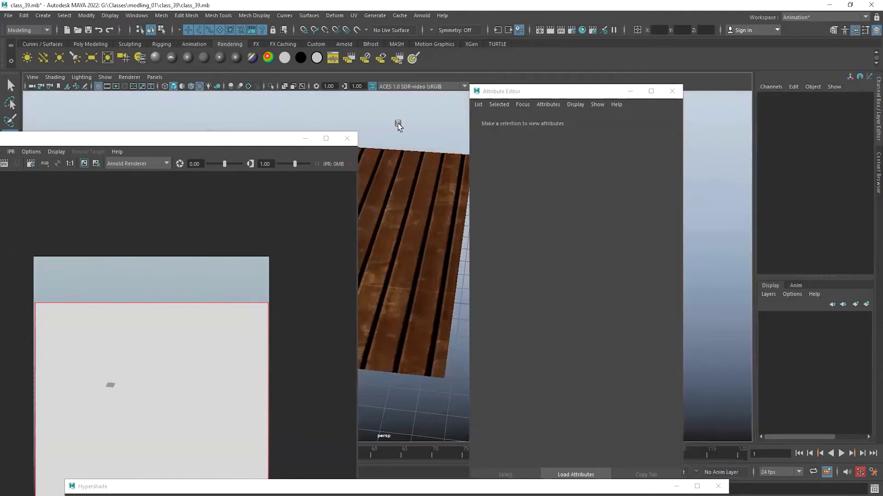
click(374, 16)
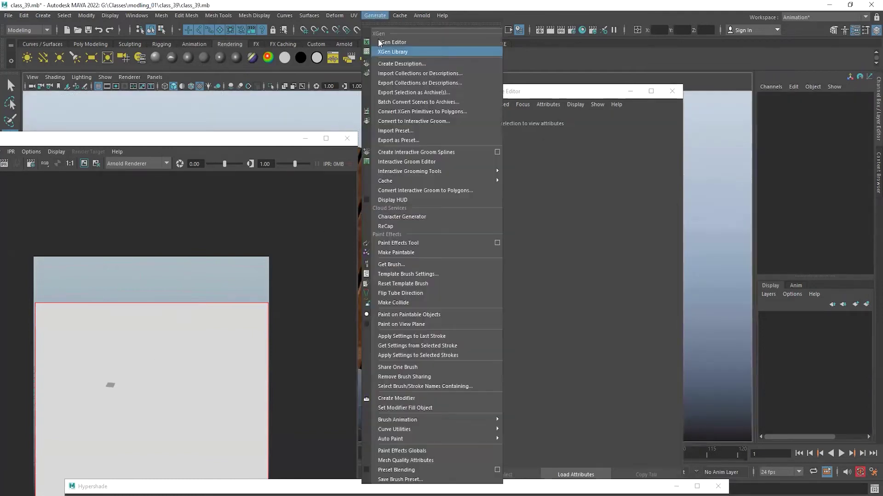
click(28, 30)
click(32, 52)
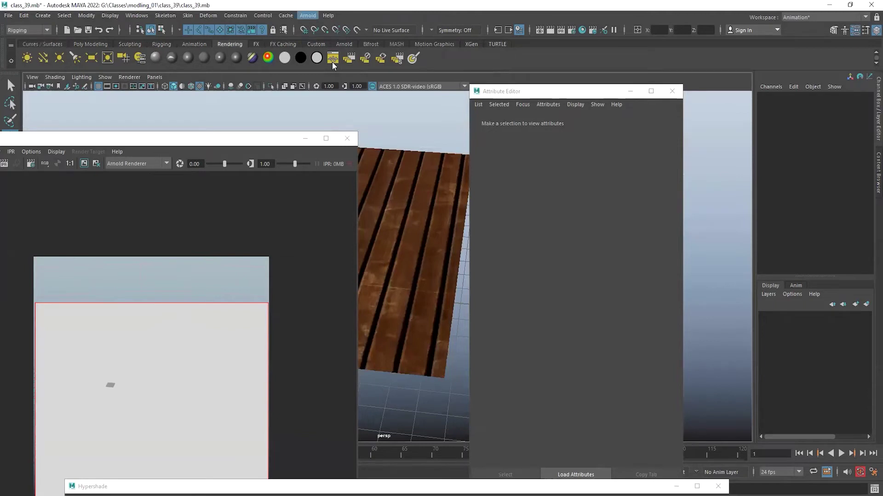
mouse_move(332, 62)
click(454, 63)
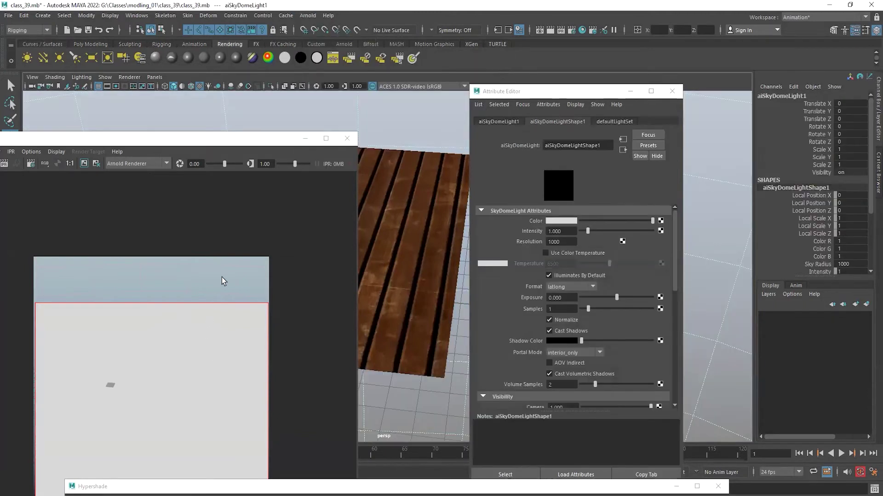
Render a region of the plane again and set the Render View gamma to 0
click(222, 289)
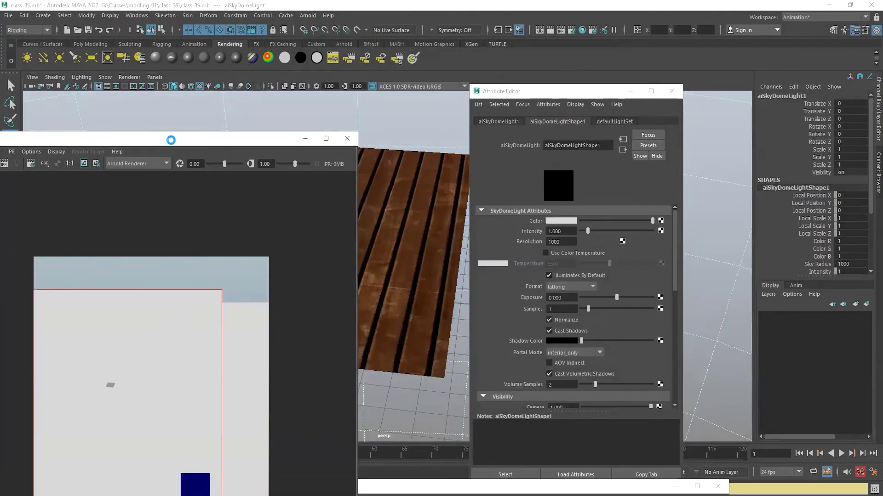
drag(174, 139, 305, 109)
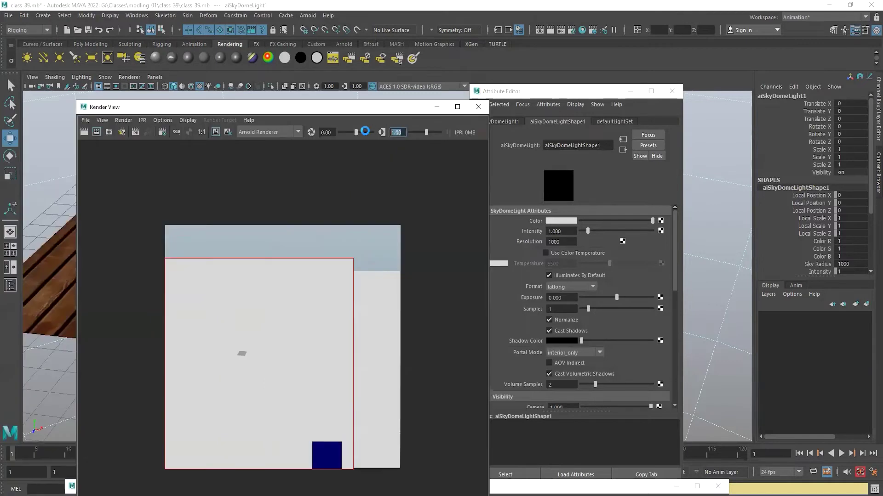
text(0)
key(Return)
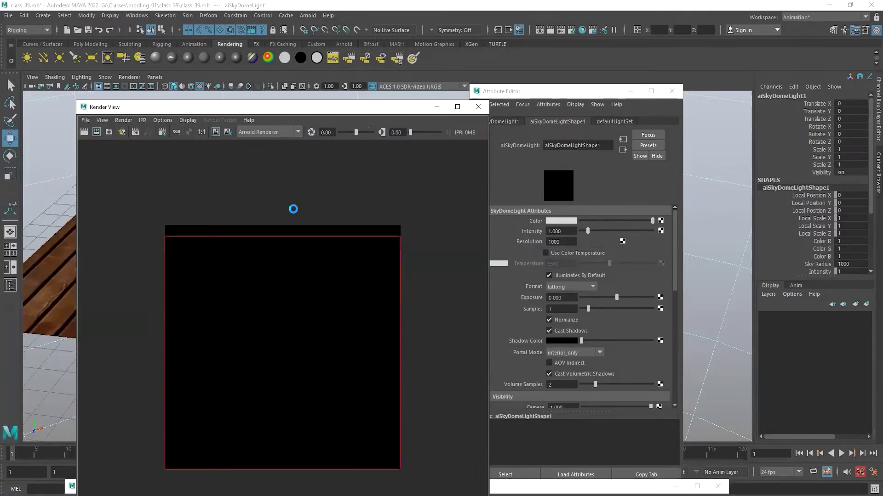
click(189, 132)
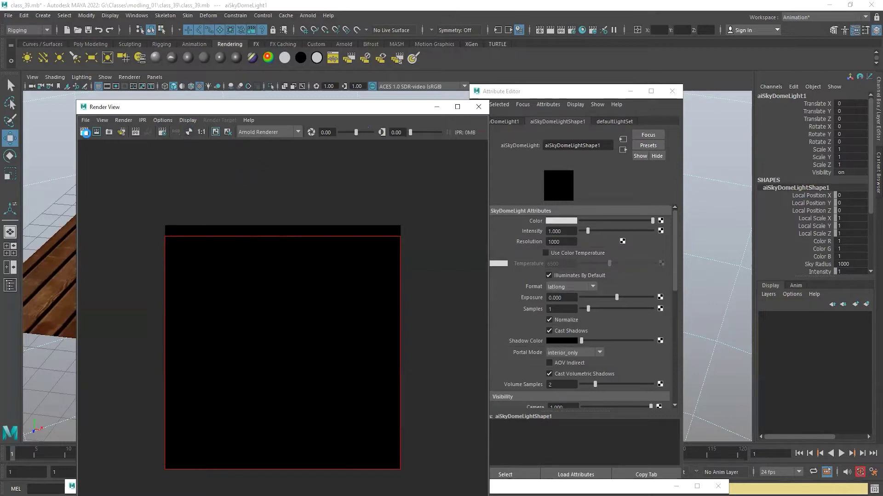
right_drag(109, 132, 128, 151)
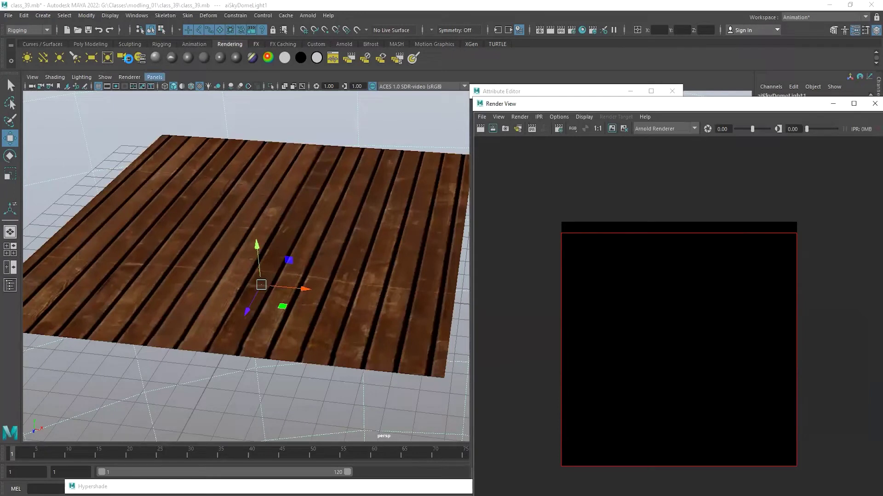
Create a new perspective camera view, frame the plank plane at an angle, and render it
click(155, 77)
mouse_move(184, 87)
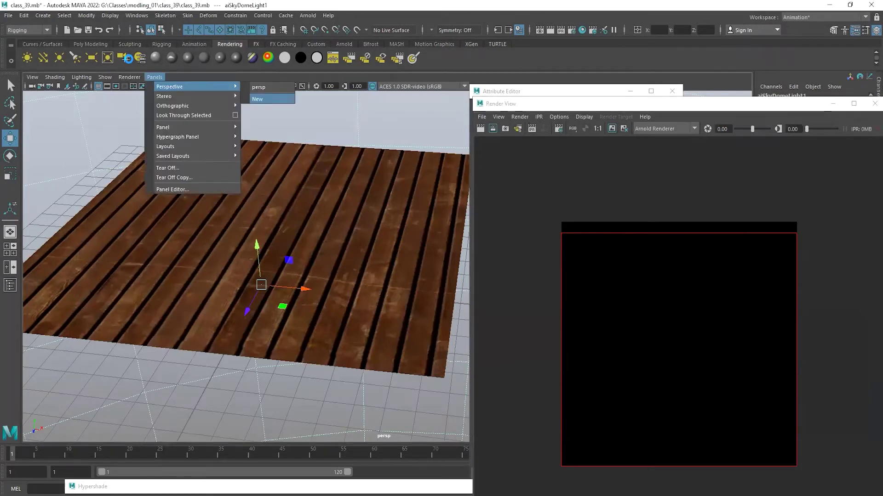
click(257, 99)
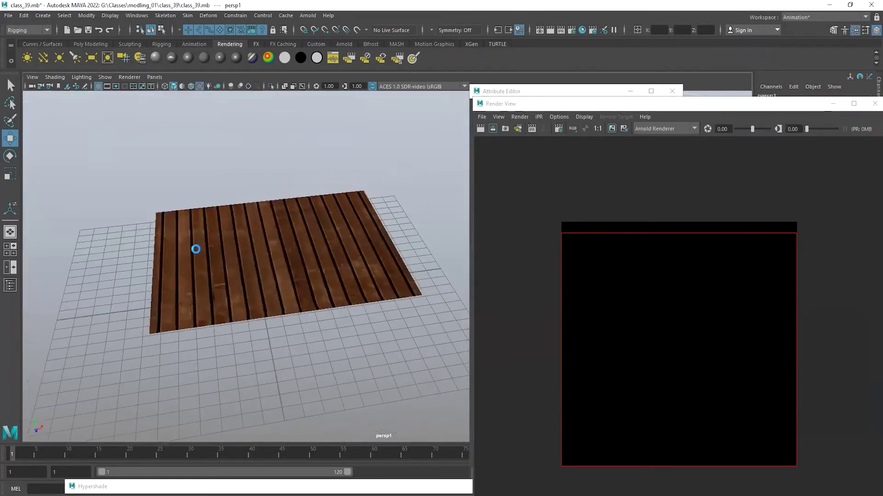
alt+drag(228, 264, 315, 232)
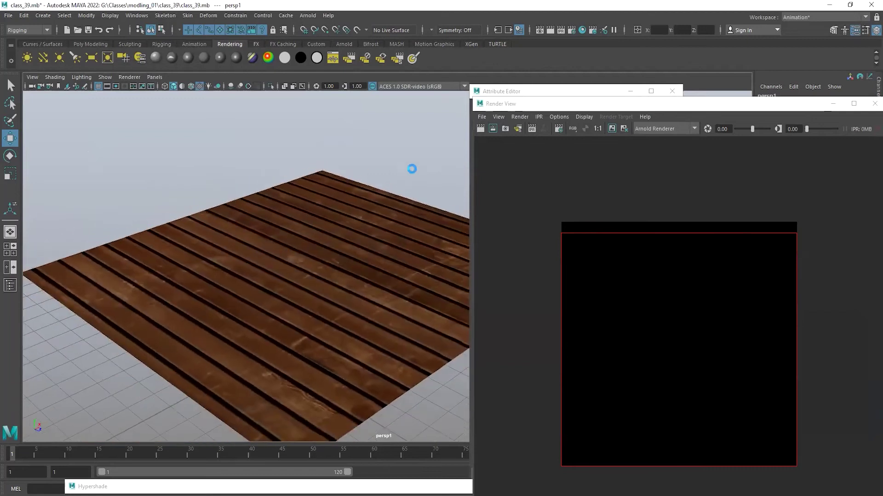
click(481, 128)
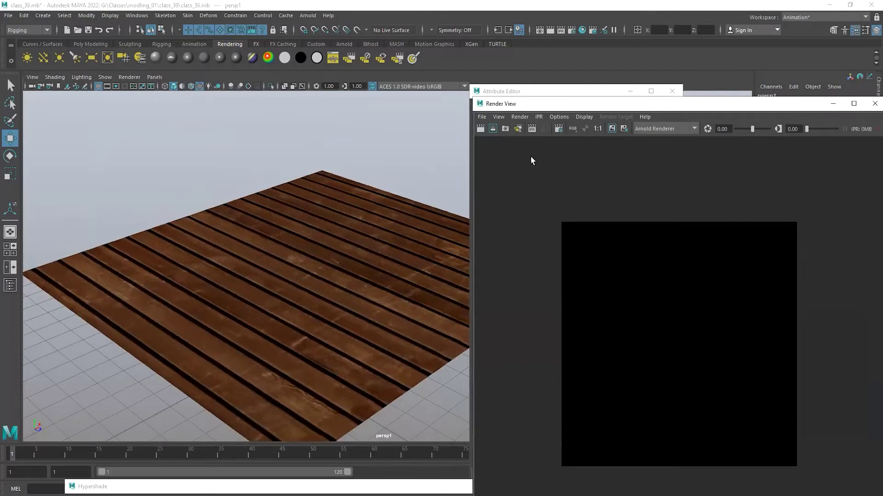
Open the aiStandardSurface1 material attributes of the plank plane
drag(603, 106, 410, 305)
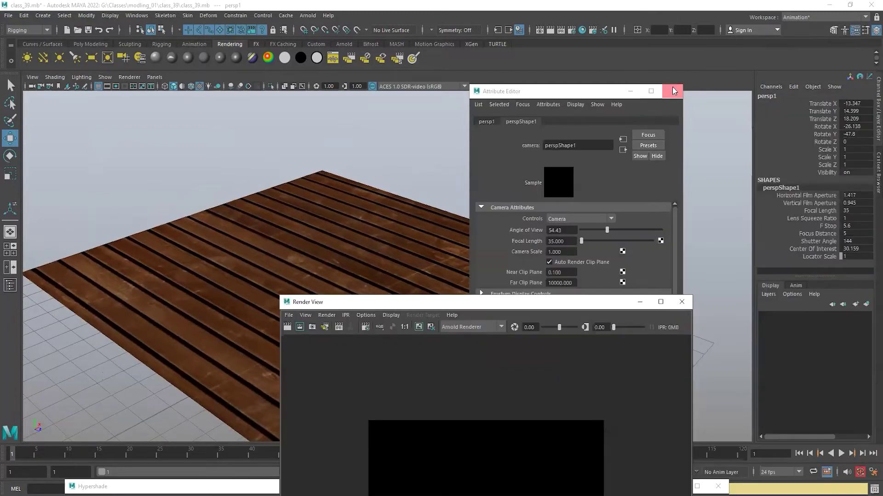
click(674, 90)
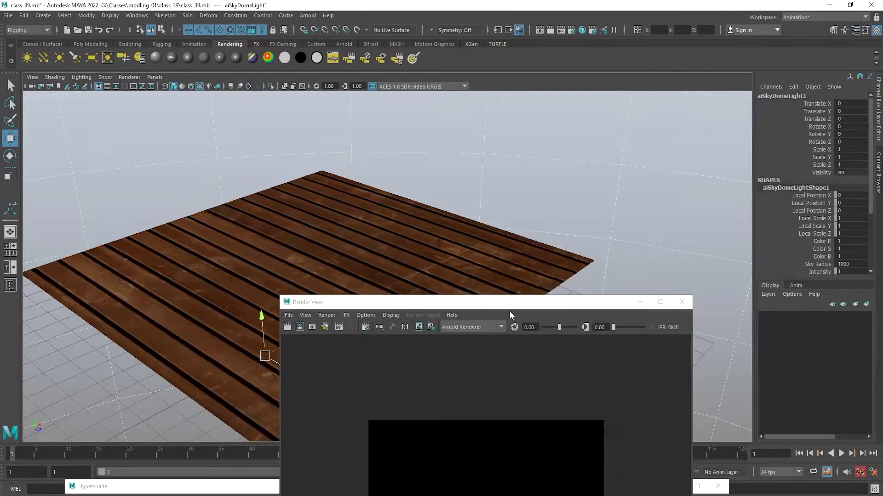
drag(506, 307, 234, 136)
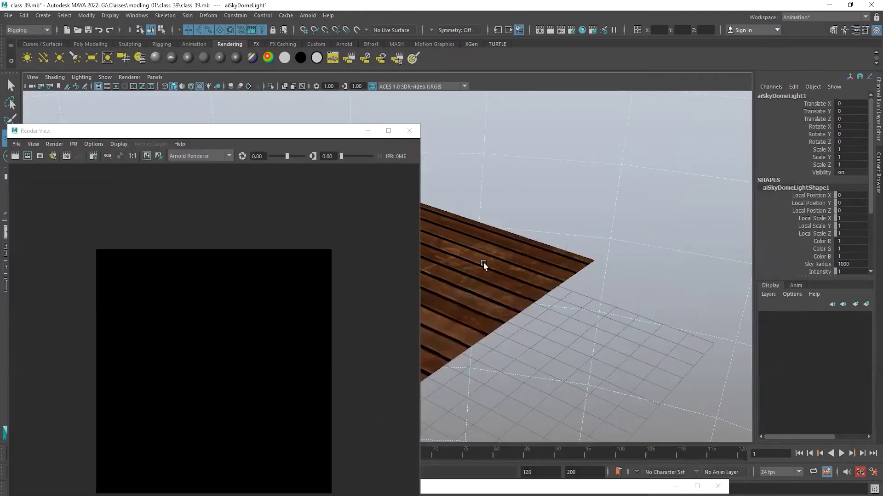
right_drag(484, 243, 487, 475)
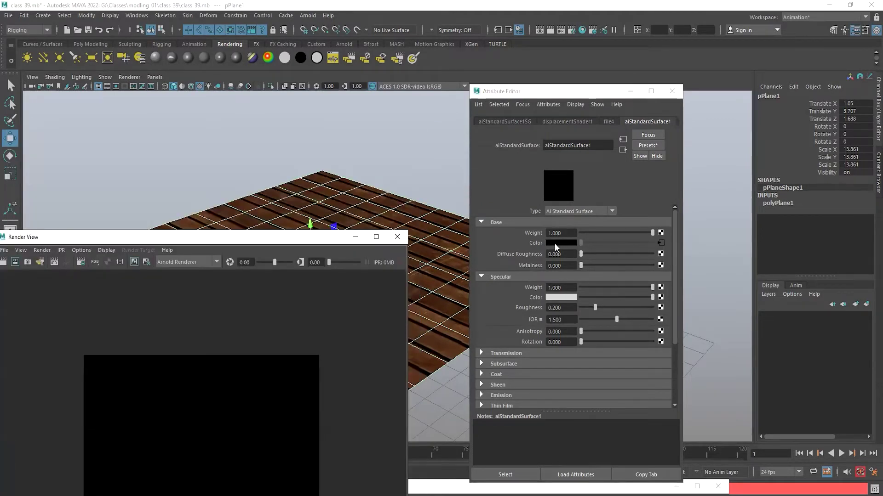
Inspect the displacement shader of the plank material and the texture connected to its displacement
click(559, 121)
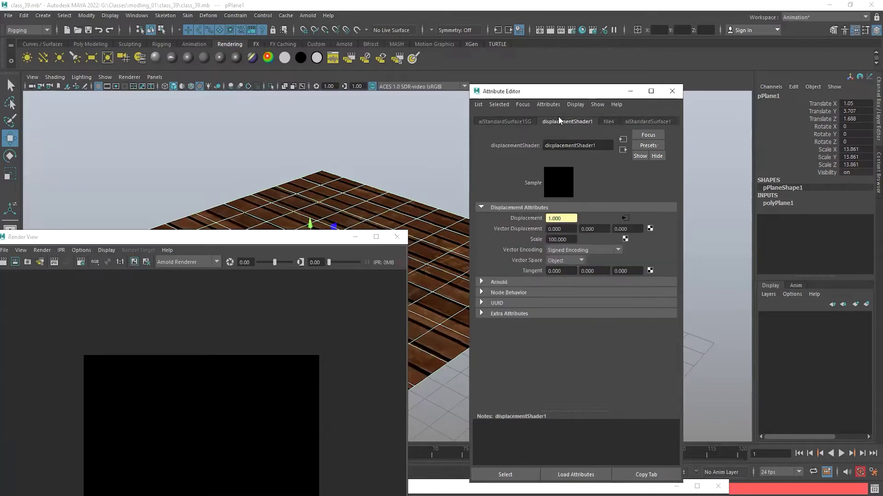
click(624, 219)
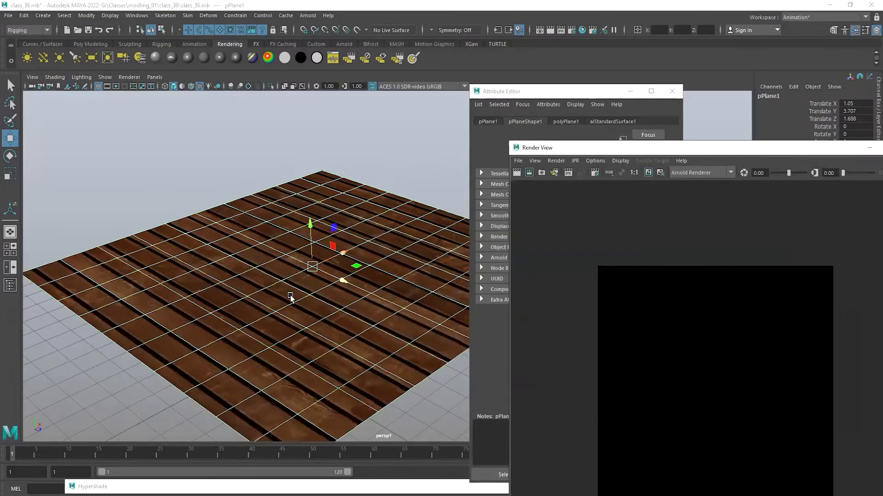
Assign a new Lambert material to the plank plane and expand its special effects settings
scroll(311, 302, down, 2)
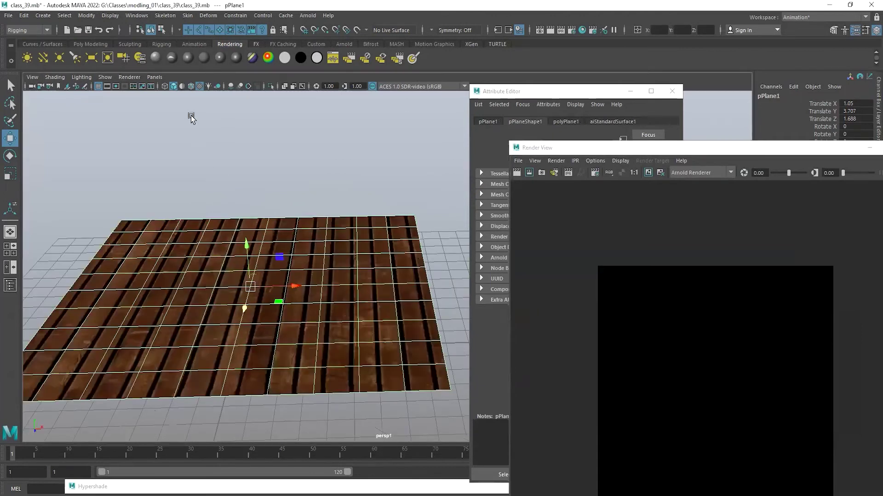
click(204, 58)
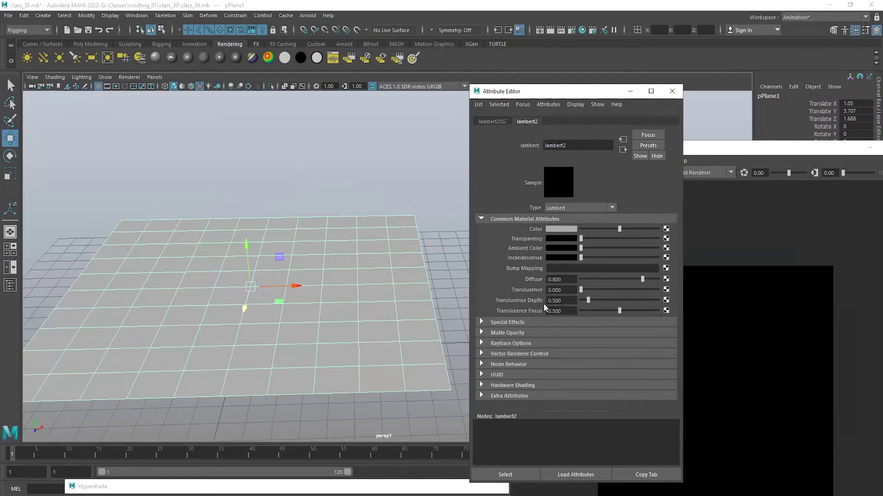
click(481, 322)
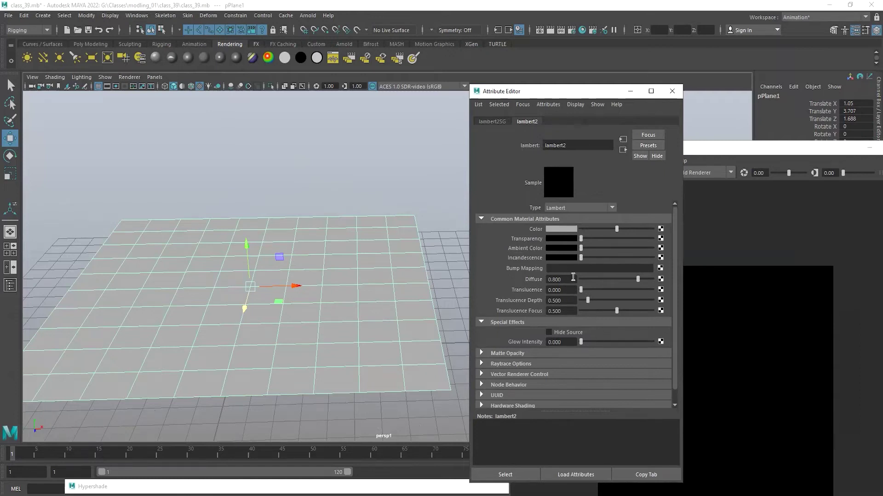
Connect a new file texture as the displacement material of the plane's Lambert shading group and open the file node
click(500, 122)
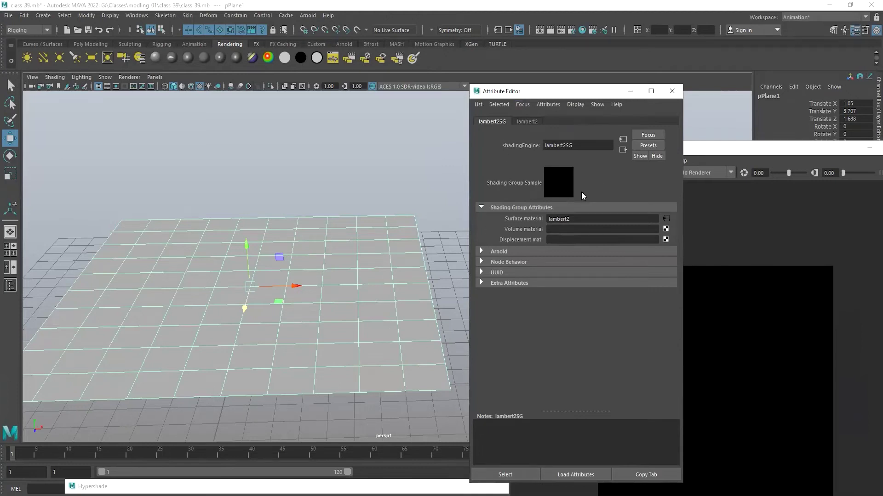
click(665, 239)
click(375, 252)
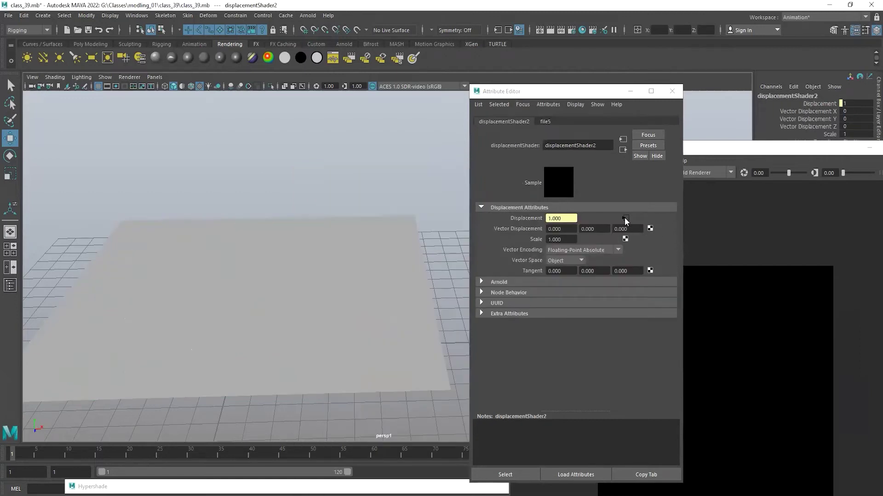
click(624, 218)
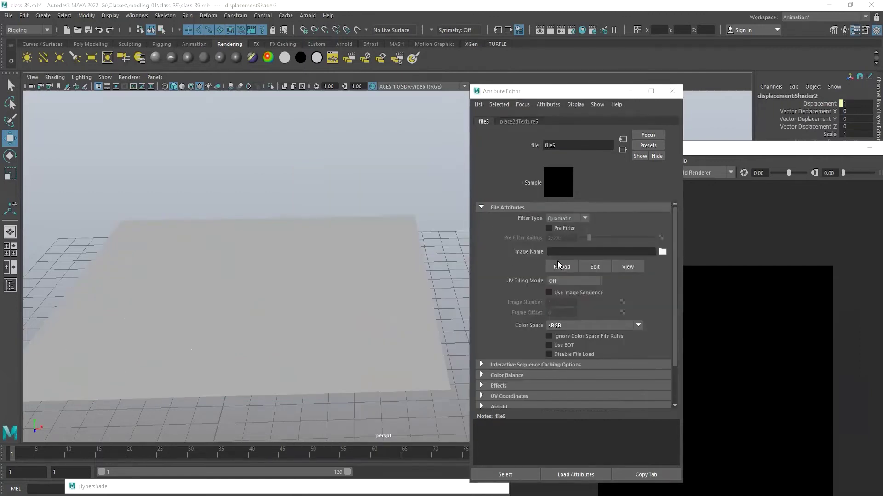
Load G:\Classes\modling_01\class_39\tileable_wood_planks_texture_NORMAL.jpg as the displacement file texture's image
click(557, 262)
click(189, 239)
click(191, 231)
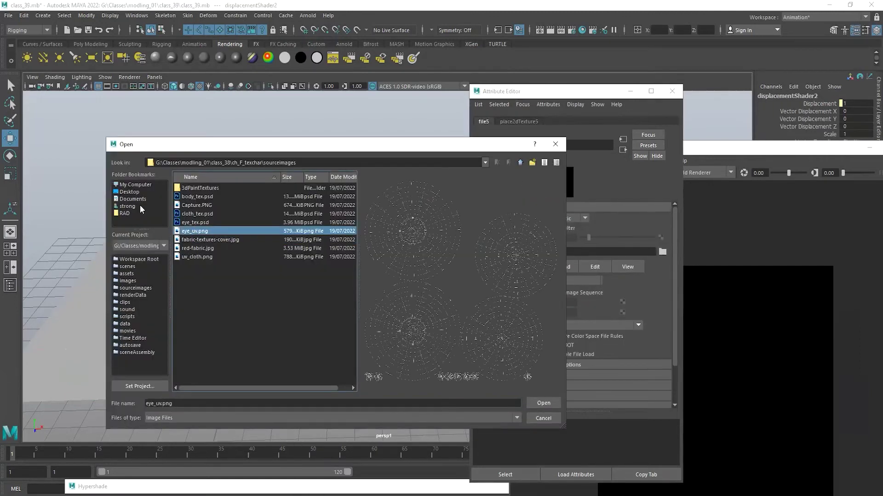
key(Tab)
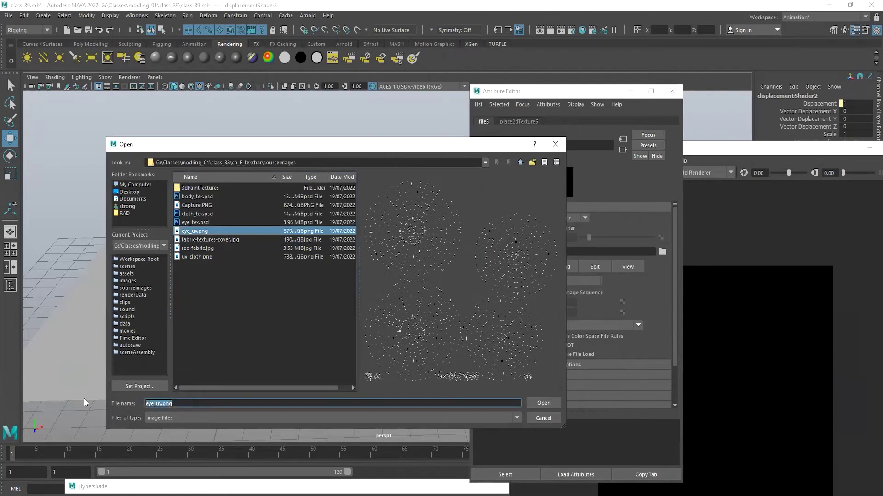
text("G:\Classes\modling_01\class_39\tileable_wood_planks_texture_NORMAL.jpg")
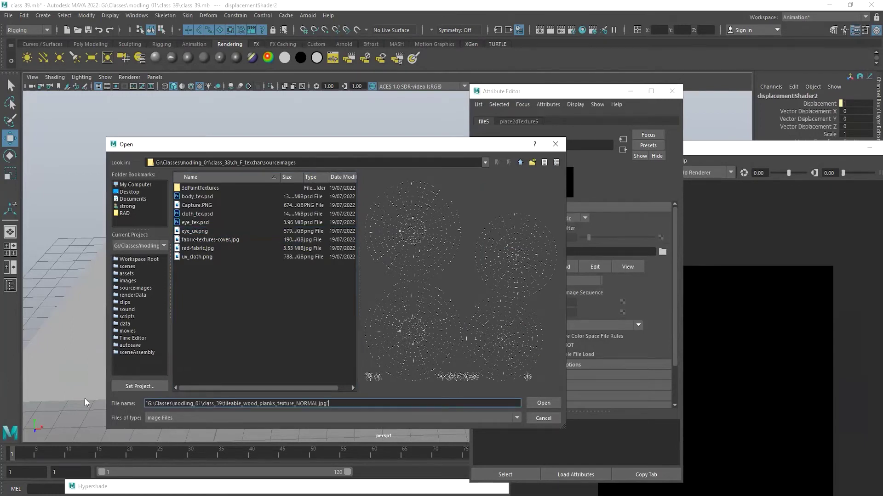
key(Return)
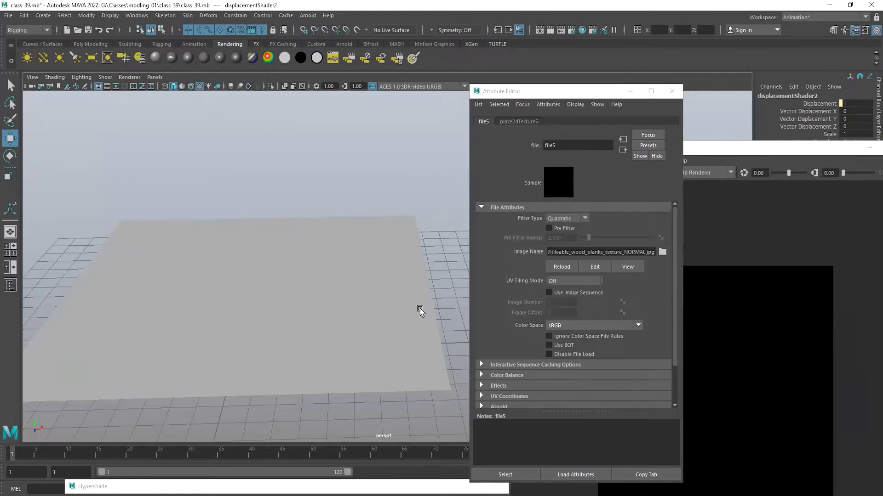
Show the plane at an angle and switch the viewport renderer to Arnold
alt+drag(375, 272, 401, 284)
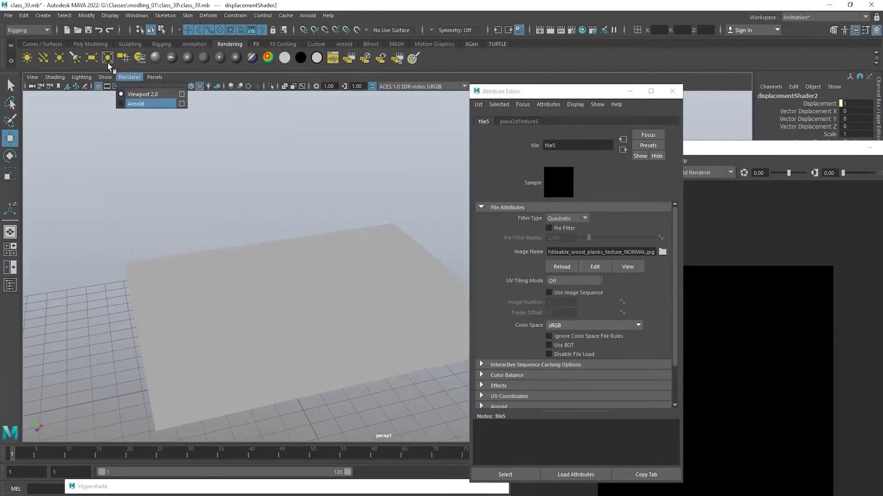
key(Return)
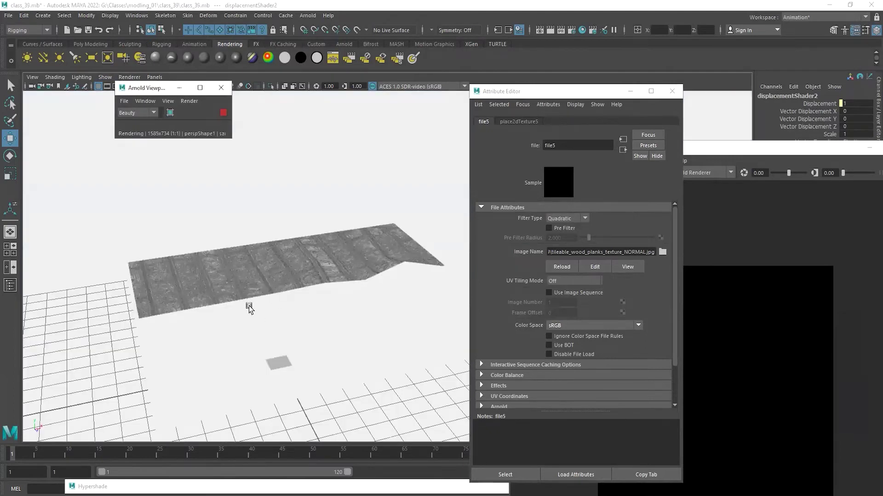
Examine the displaced plank surface in the Arnold viewport render, up close, from above and at an angle
scroll(274, 335, up, 3)
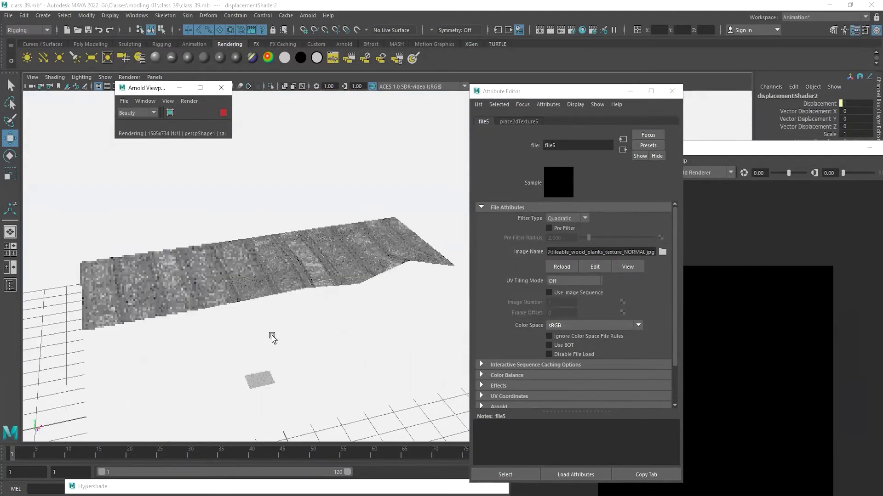
scroll(273, 338, up, 5)
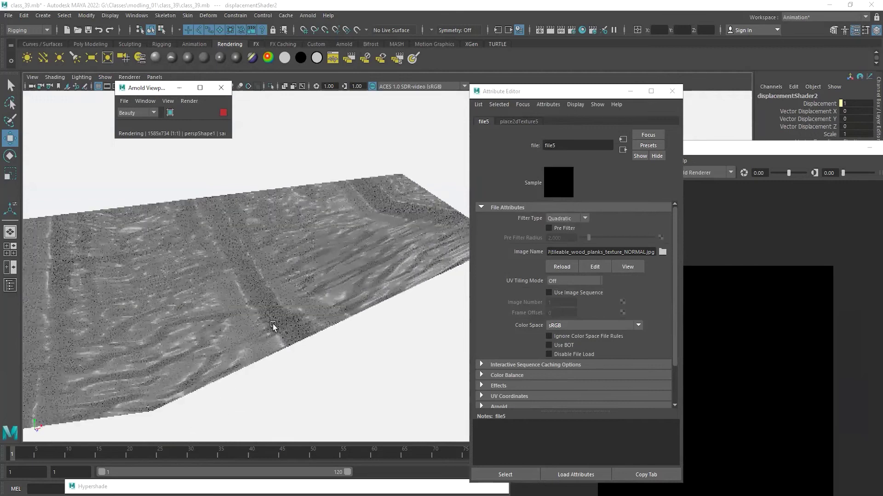
scroll(275, 329, down, 4)
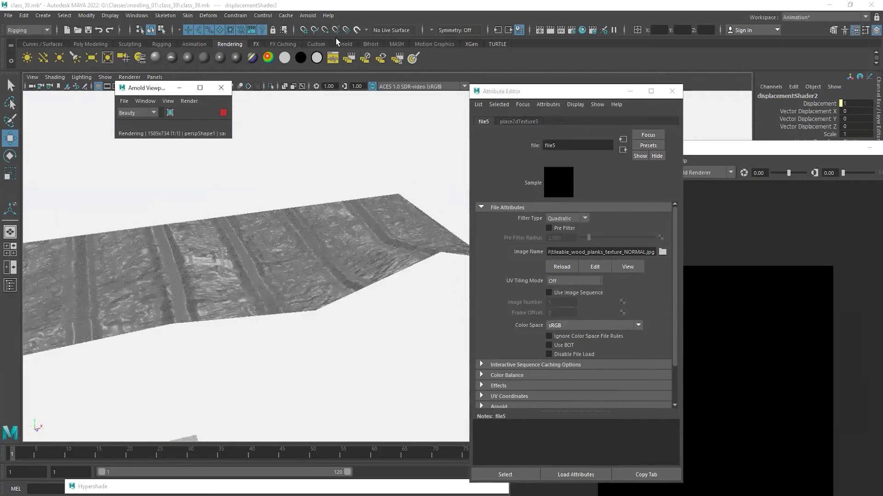
scroll(351, 292, up, 5)
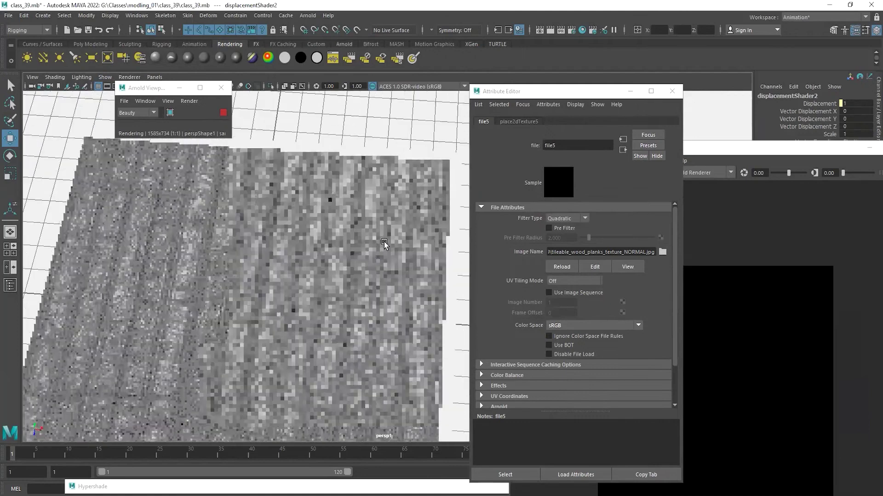
scroll(384, 244, up, 3)
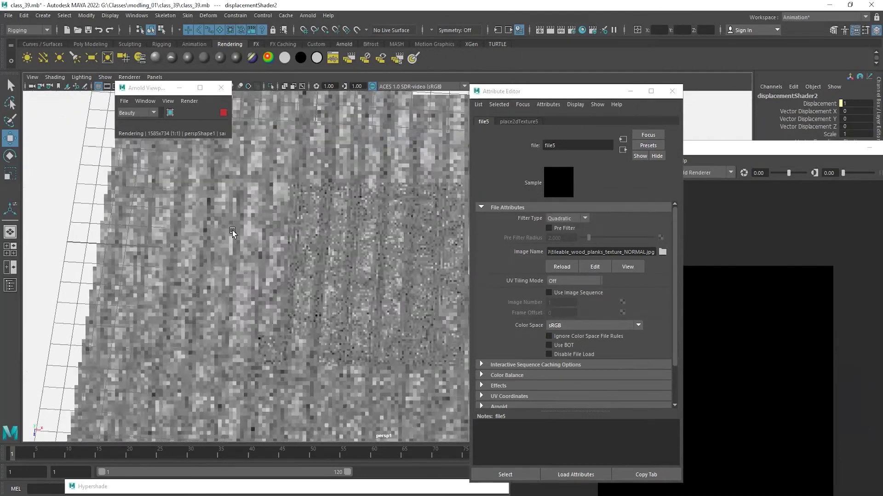
scroll(345, 257, down, 4)
scroll(346, 257, down, 2)
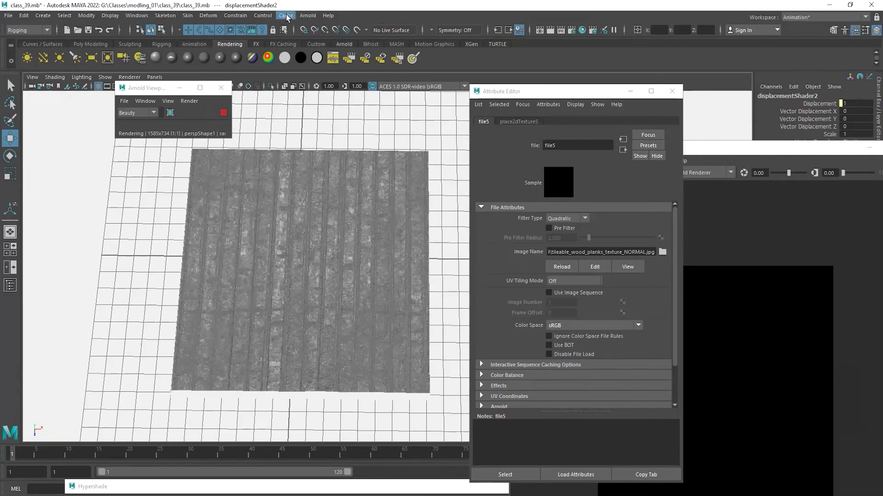
scroll(432, 337, up, 3)
scroll(432, 337, up, 3)
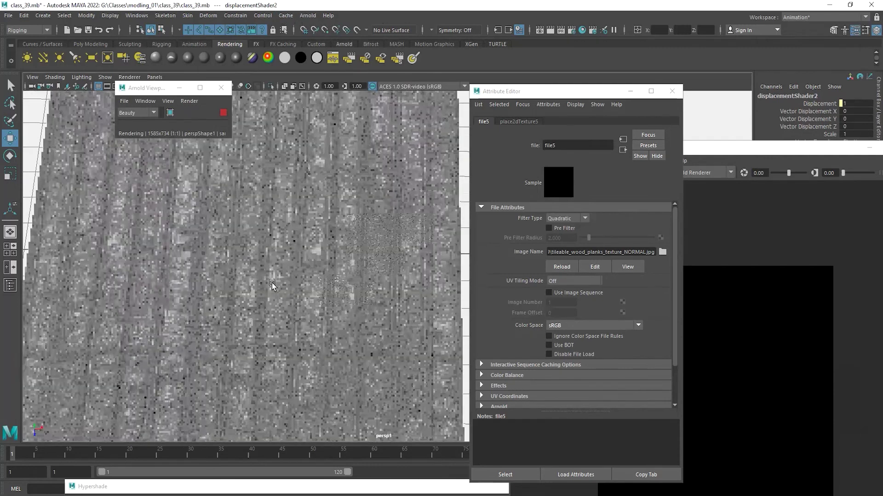
alt+drag(252, 280, 350, 274)
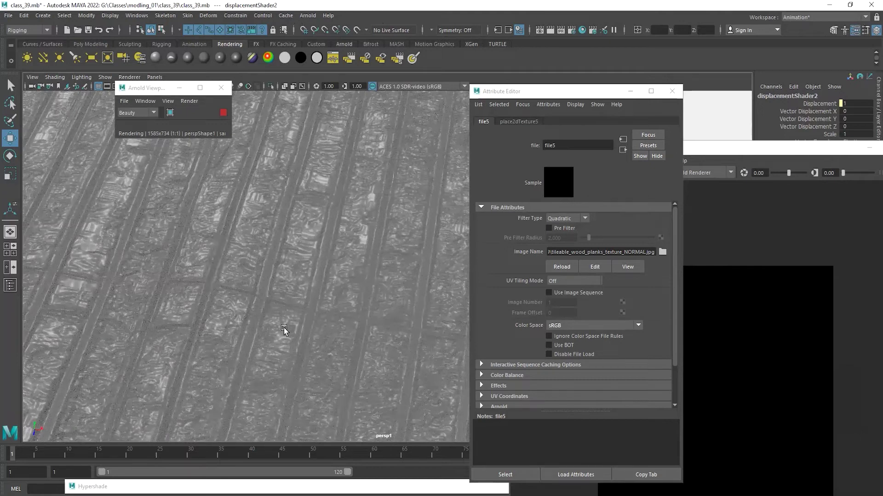
alt+drag(240, 319, 265, 313)
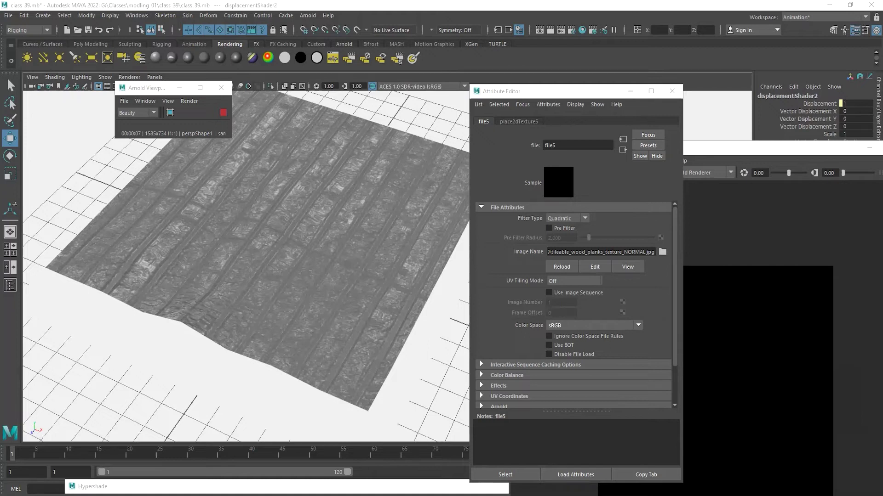
Switch to the class_39 folder in File Explorer and select the tileable_wood_planks_texture image among the texture maps
ctrl+scroll(448, 177, up, 3)
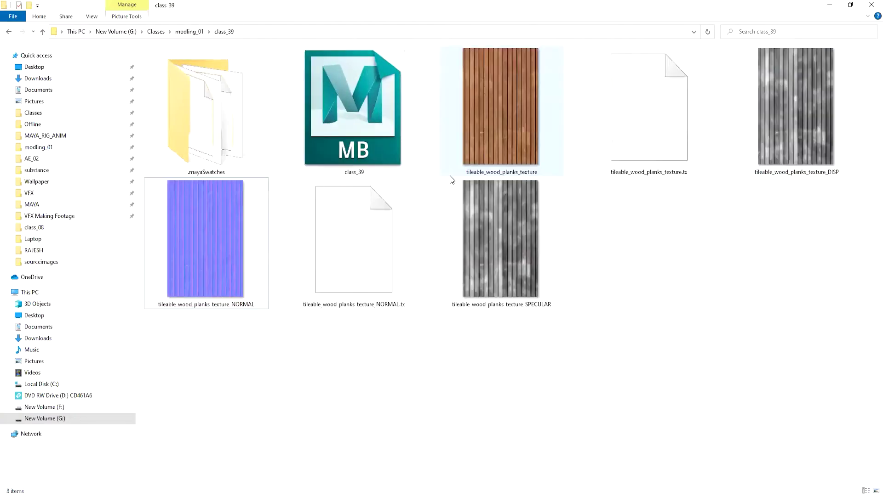
click(514, 125)
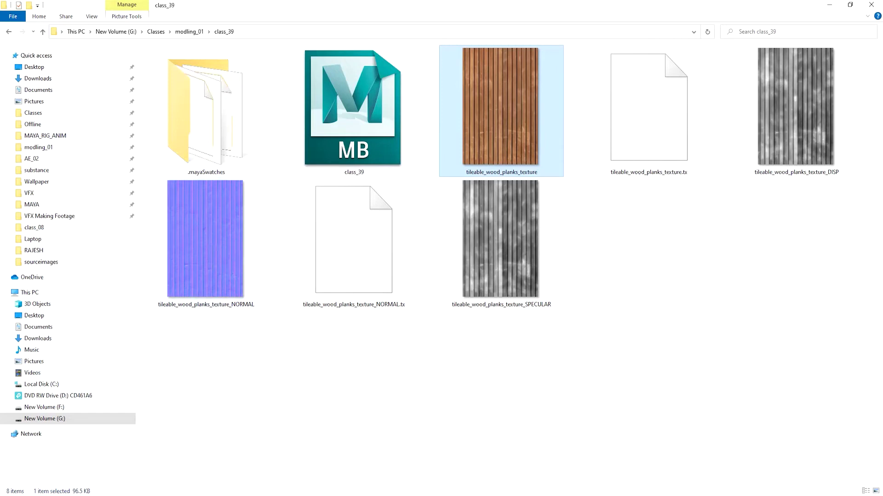
Switch to the browser and look through the Google image results for "normal map"
key(alt+Tab)
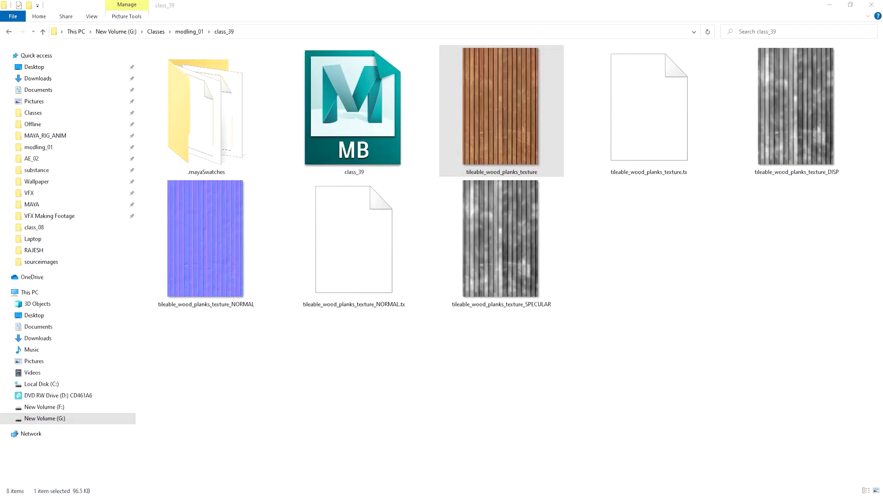
key(alt+Tab)
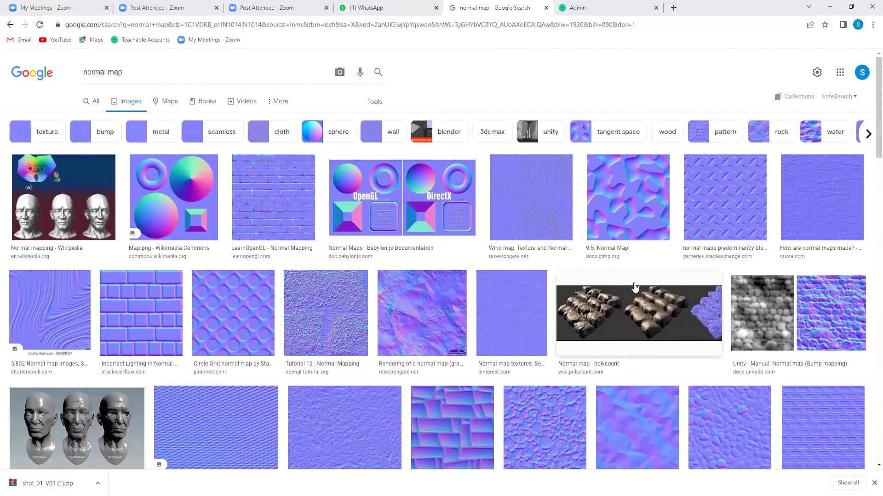
scroll(432, 368, down, 4)
scroll(401, 348, down, 8)
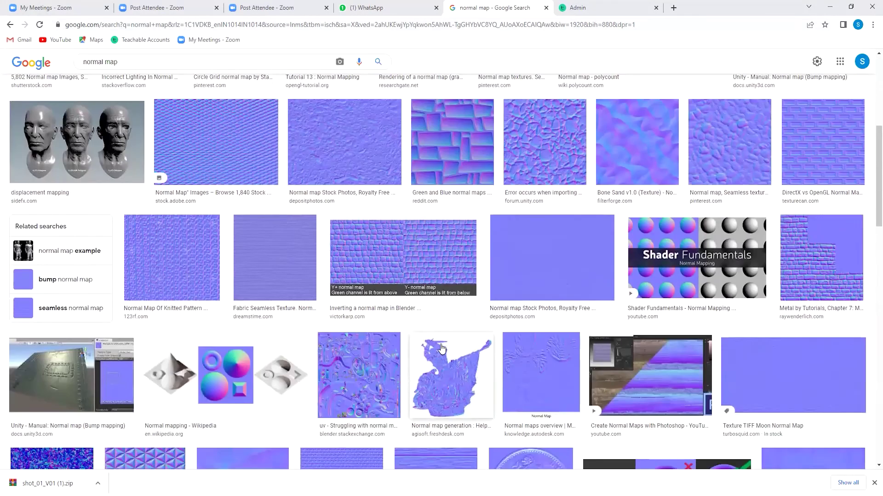
scroll(340, 353, down, 2)
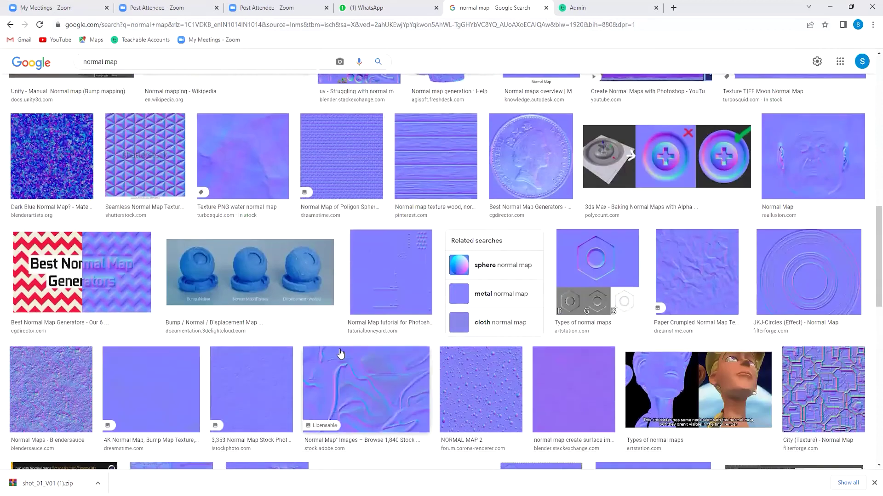
scroll(640, 376, down, 3)
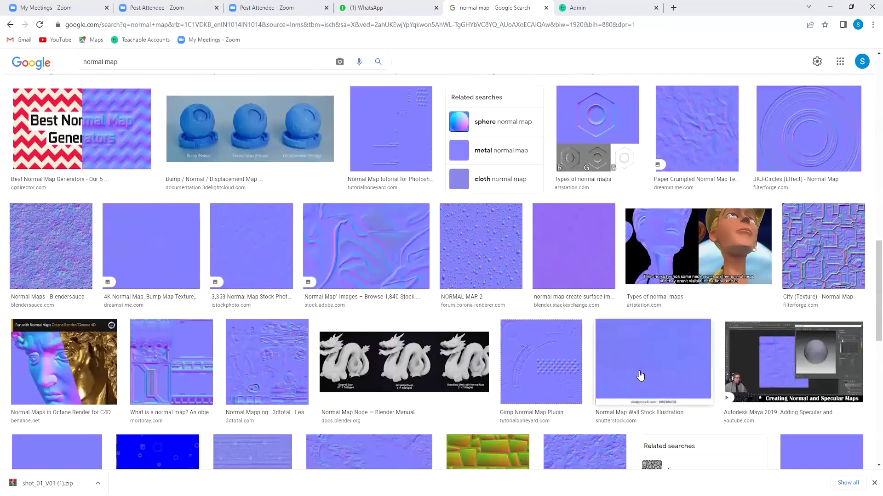
Preview head and face normal map examples in the image results, checking the SlideShare source page and related images
click(662, 254)
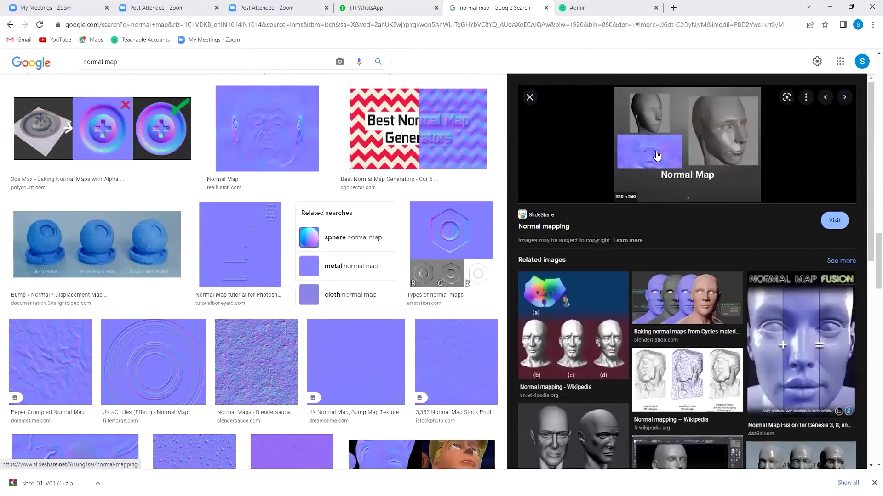
click(657, 156)
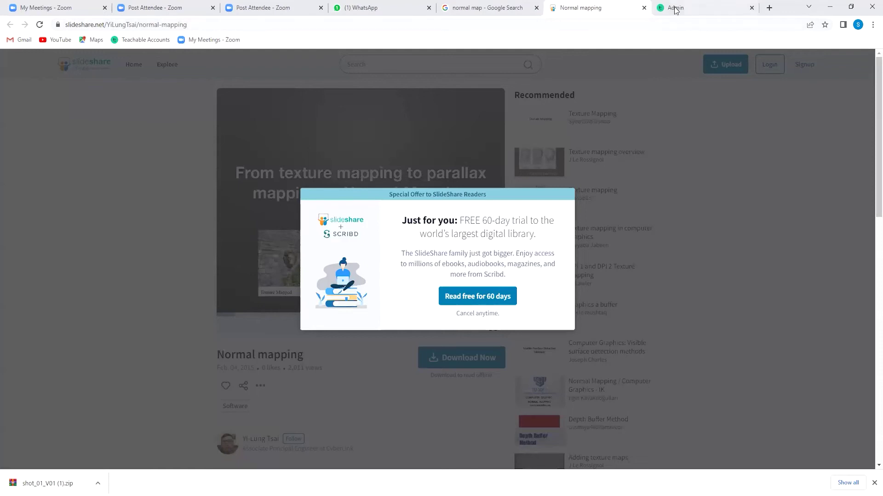
click(644, 7)
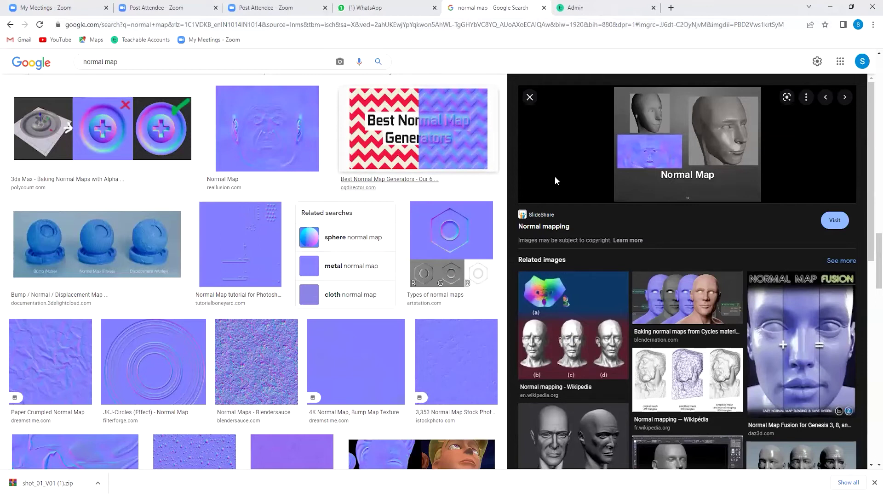
click(653, 289)
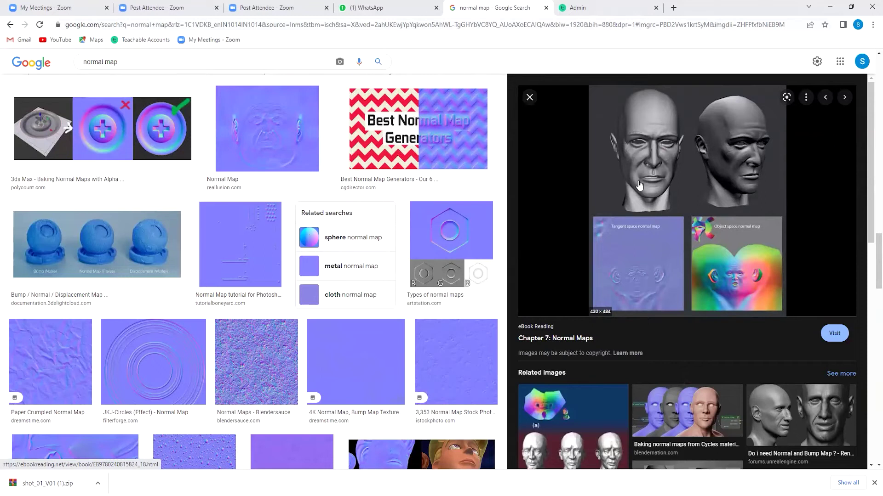
click(577, 370)
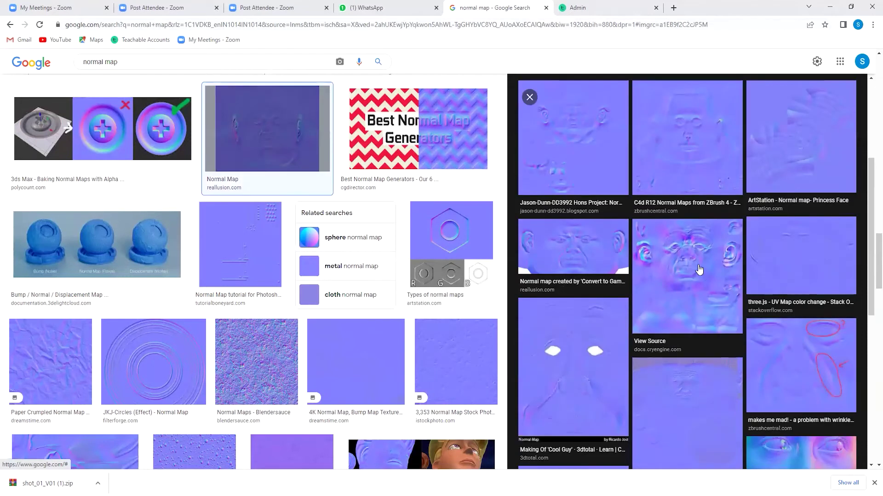
Preview the 3dtotal 'Making Of Cool Guy' face normal map and its related skin texture image, checking the related images
click(579, 327)
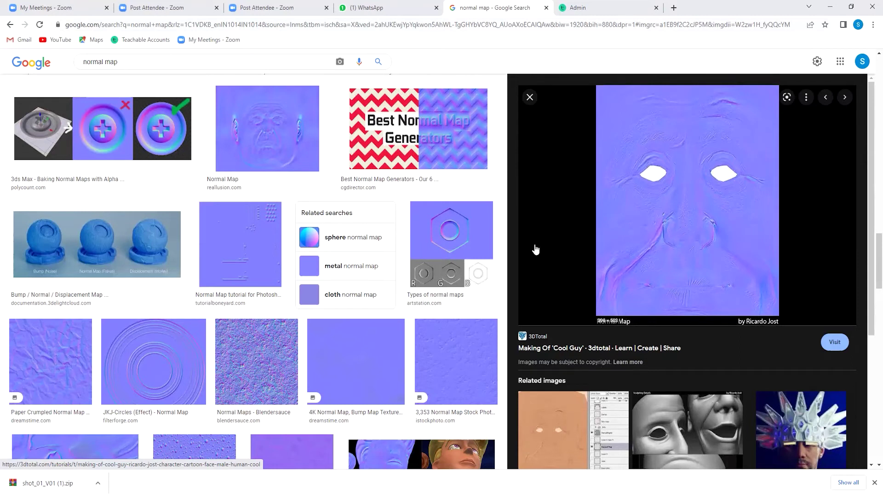
click(573, 430)
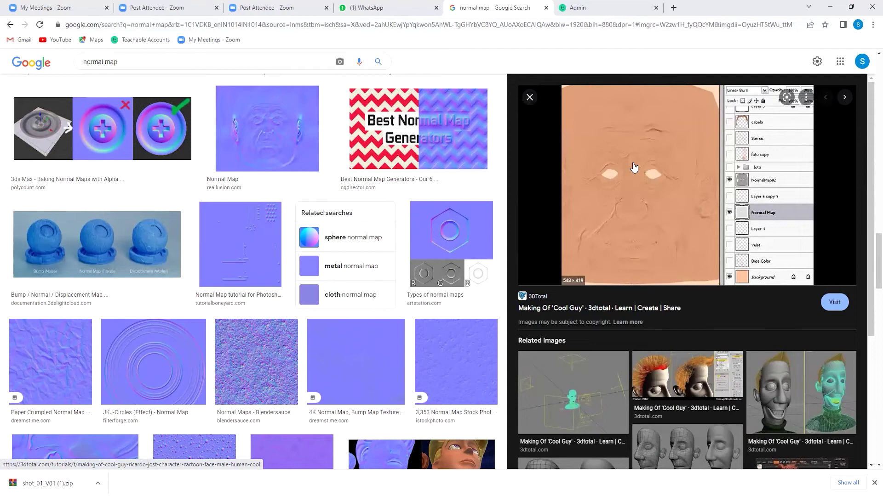
scroll(641, 230, down, 4)
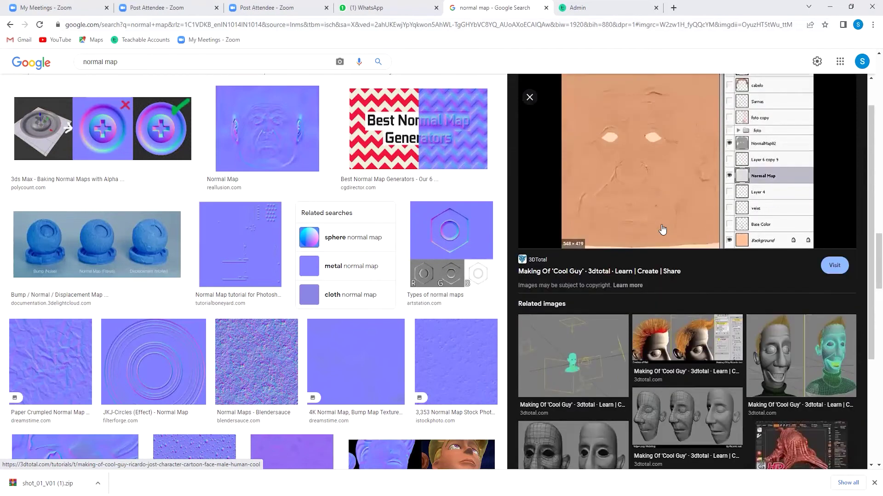
scroll(634, 239, up, 4)
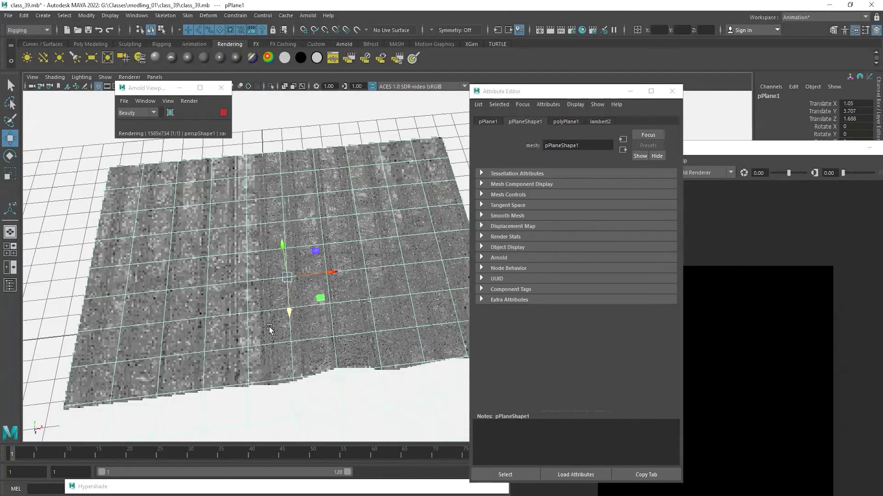
Switch to Maya, inspect the plank plane up close, and review the lambert2SG, displacementShader2 and lambert2 attributes of its material
scroll(269, 330, up, 5)
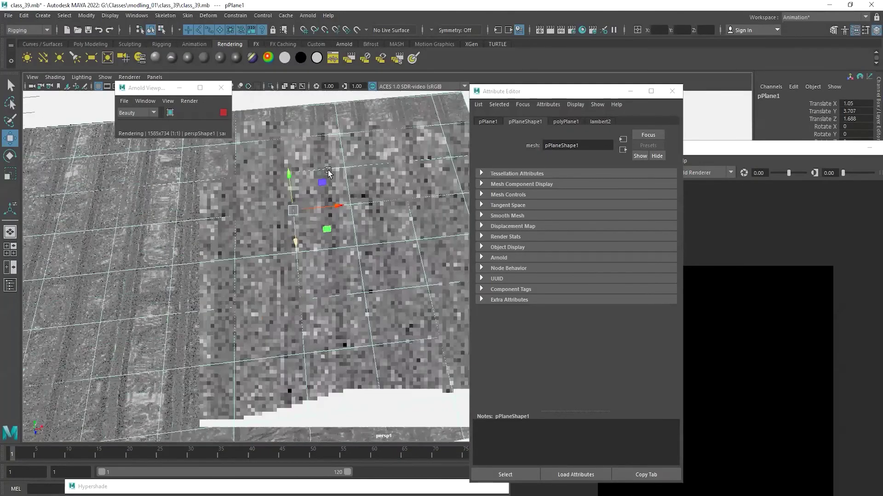
scroll(280, 183, up, 4)
alt+middle_drag(280, 184, 329, 339)
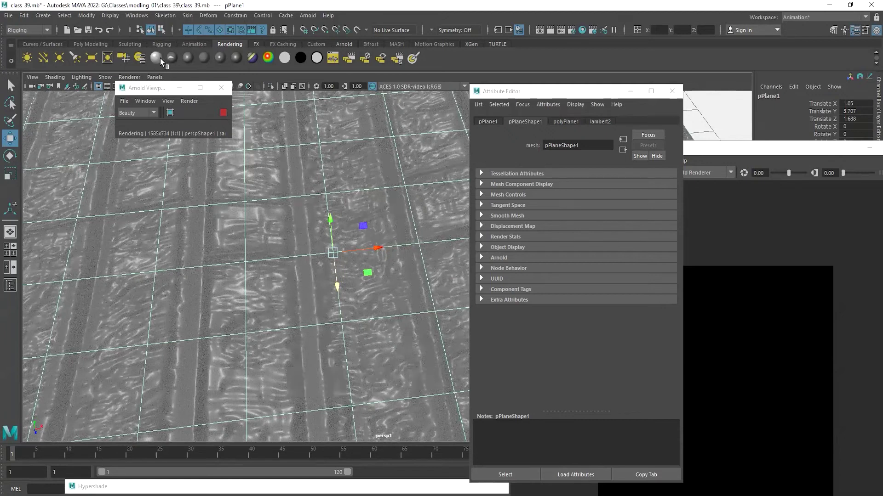
right_drag(320, 176, 320, 400)
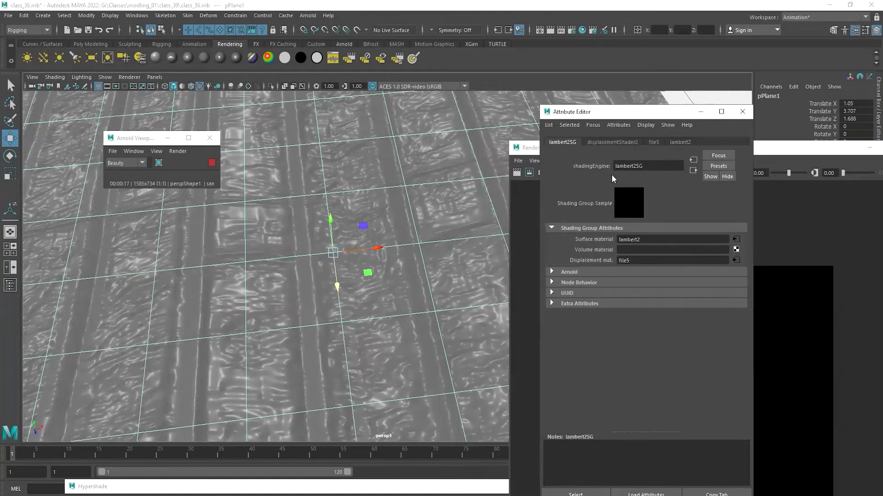
click(613, 142)
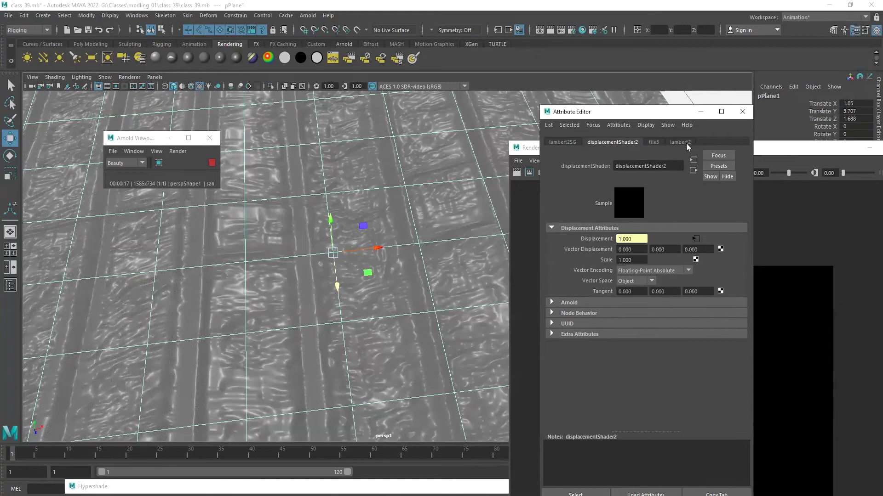
click(681, 142)
click(561, 143)
click(613, 143)
right_drag(374, 184, 378, 420)
click(562, 142)
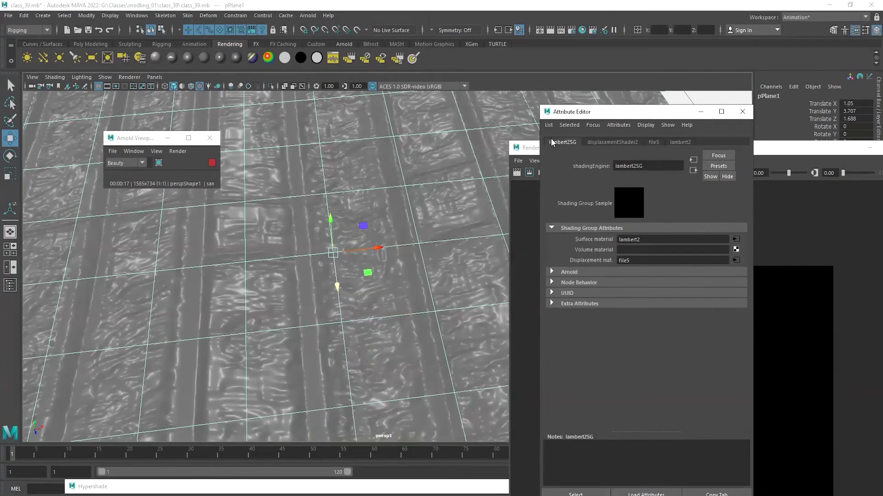
Open the lambert2 surface material from the shading group, set its diffuse to 0.812 and close the Attribute Editor
click(736, 240)
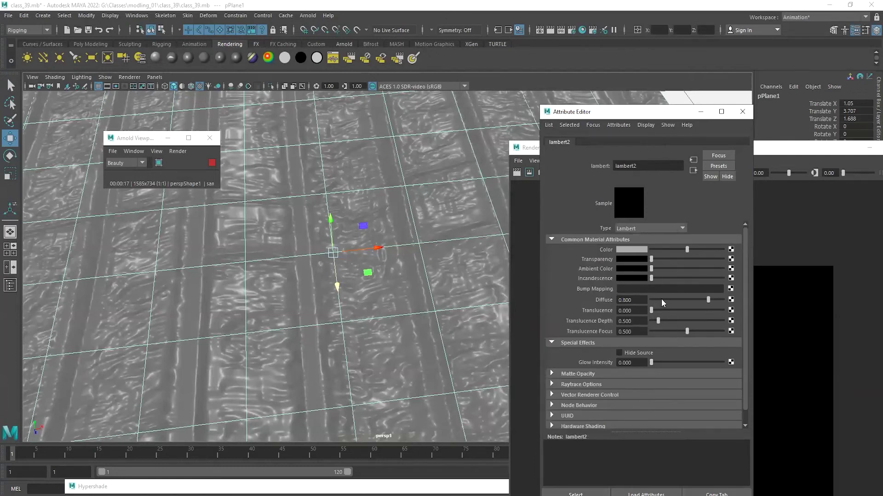
drag(662, 302, 775, 299)
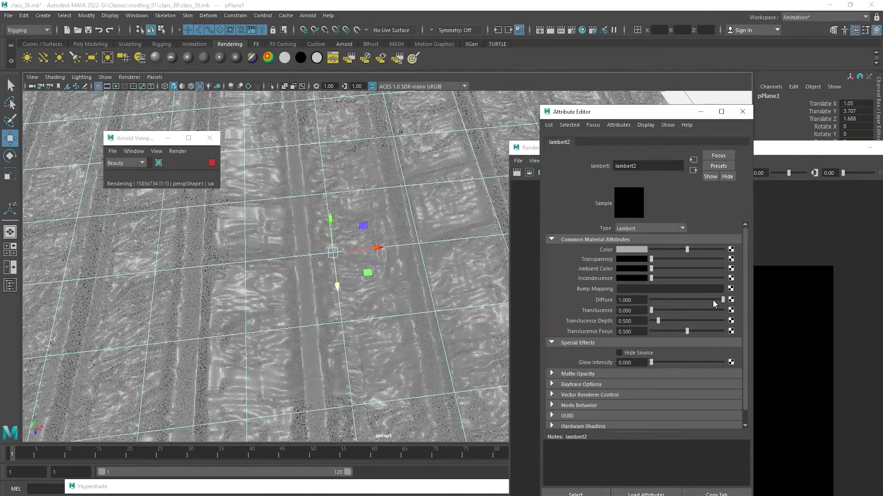
click(709, 300)
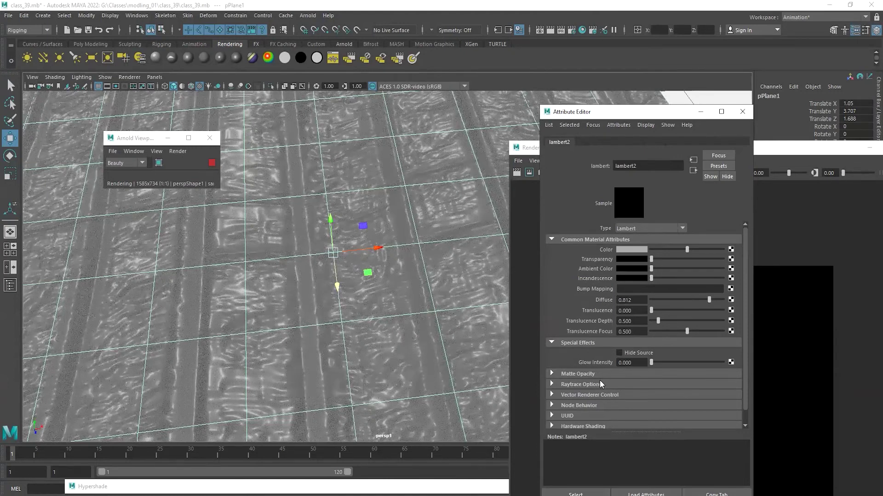
click(742, 115)
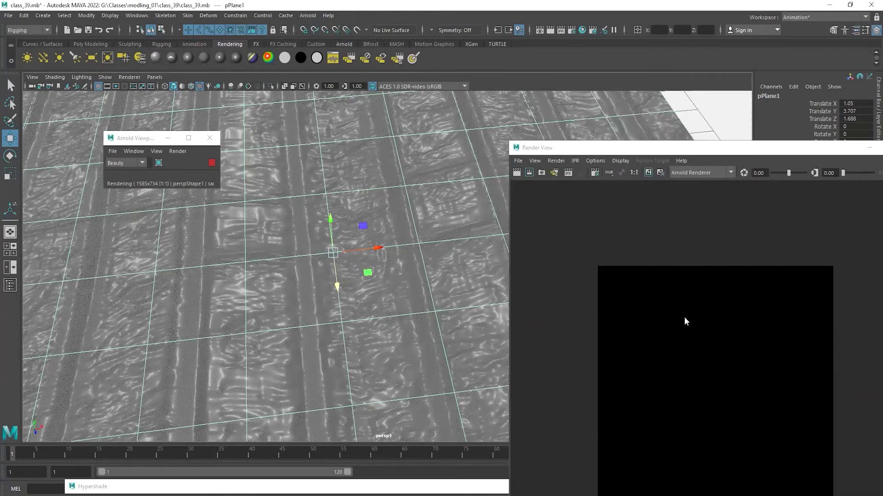
Move the Render View window clear of the plane and set the viewport exposure to 0.5
drag(633, 148, 684, 317)
scroll(392, 217, down, 5)
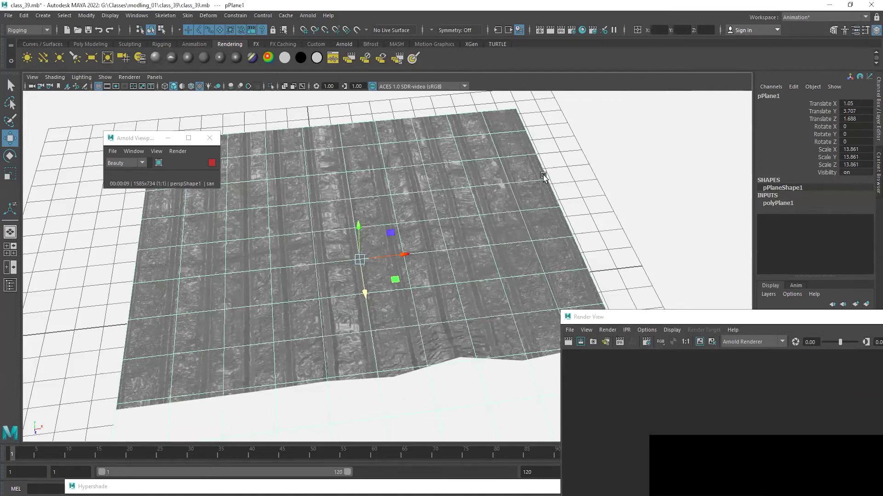
alt+drag(591, 198, 561, 197)
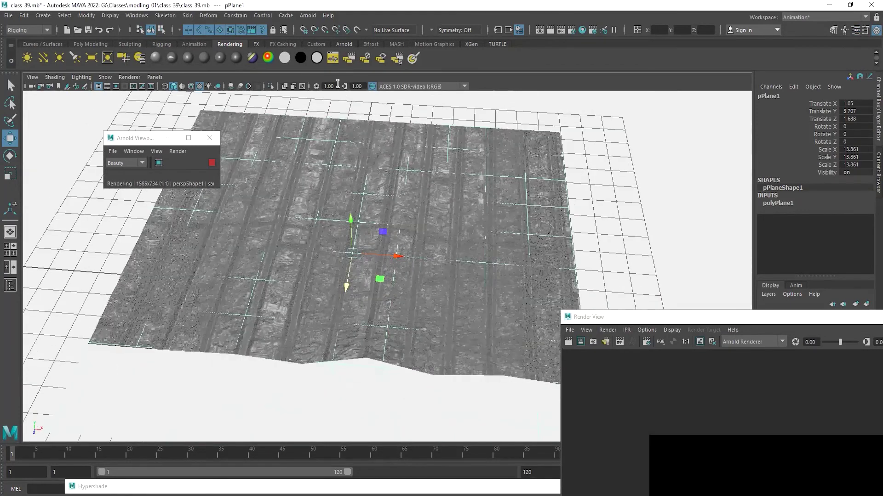
drag(335, 86, 302, 88)
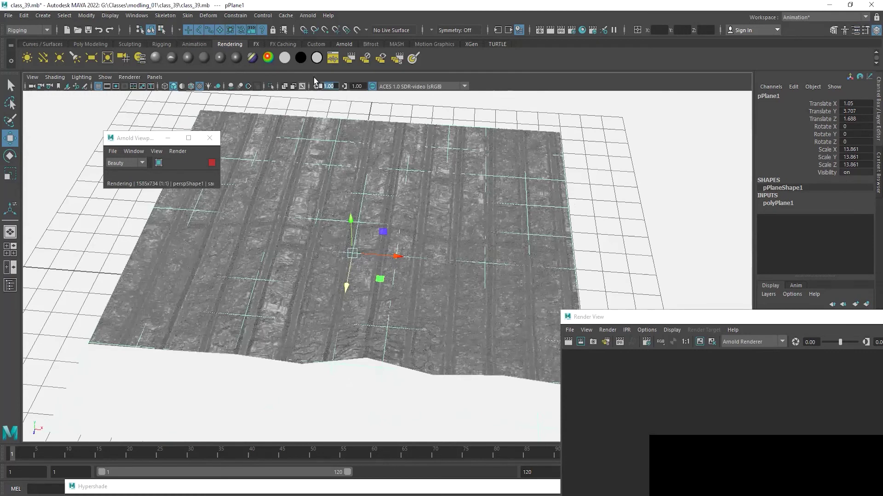
click(315, 85)
alt+drag(374, 231, 364, 231)
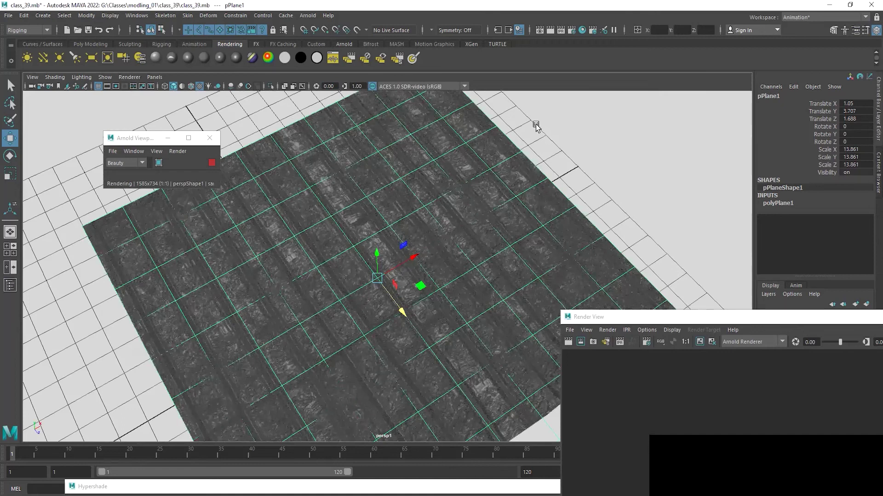
alt+drag(561, 138, 556, 143)
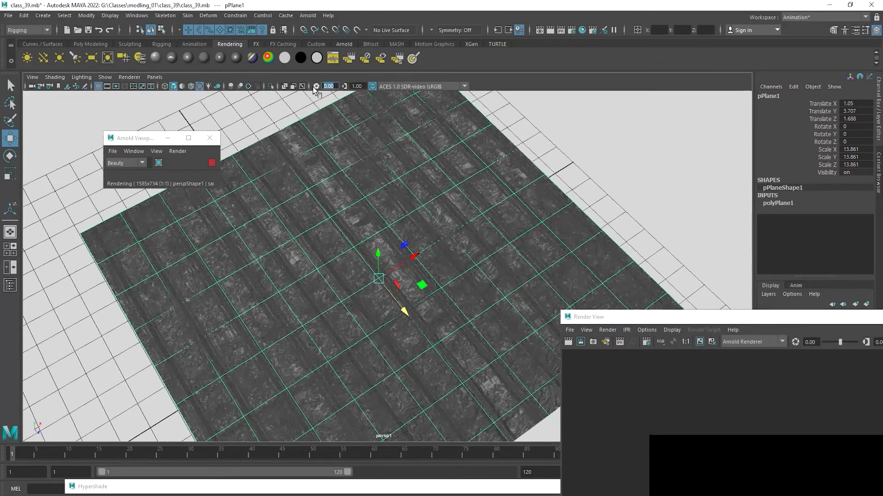
text(.5)
key(Return)
alt+drag(452, 180, 531, 238)
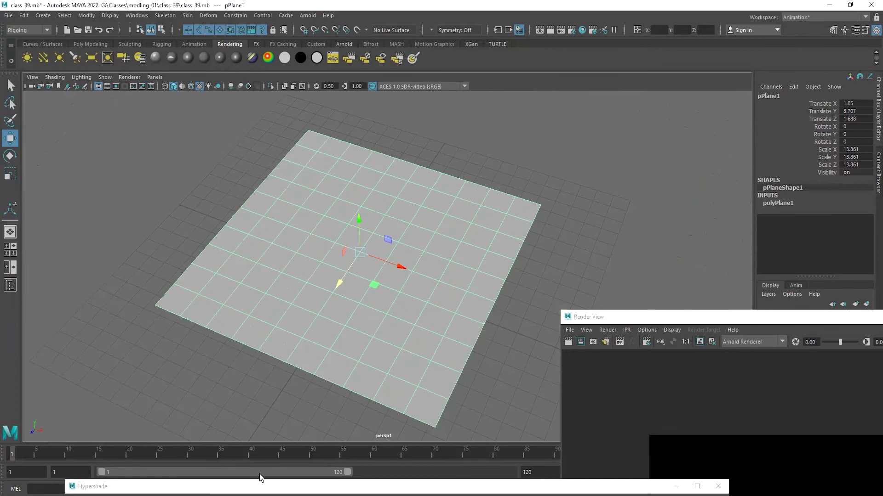
Open the Hypershade at full size and frame the complete shader network in its work area
double_click(352, 492)
click(671, 68)
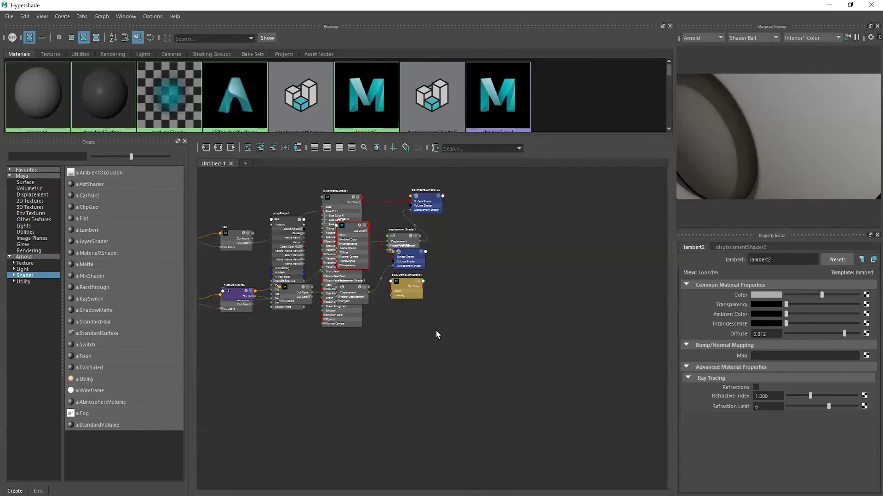
alt+right_drag(435, 330, 395, 331)
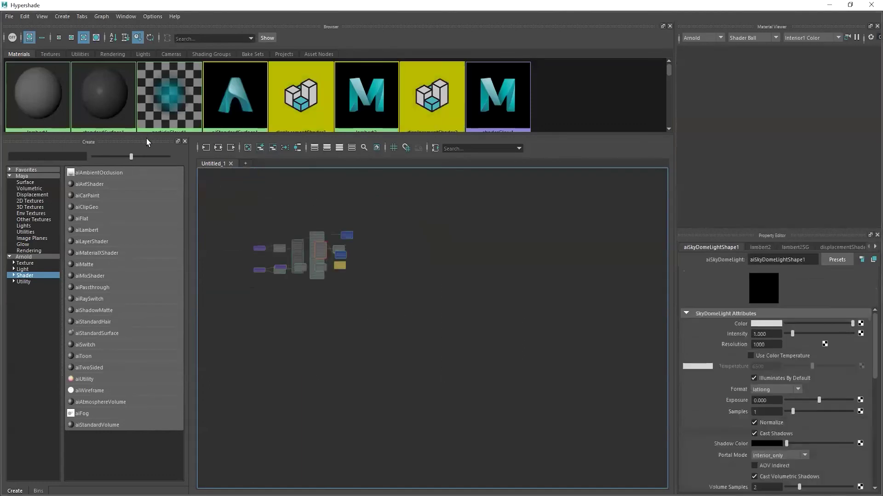
key(a)
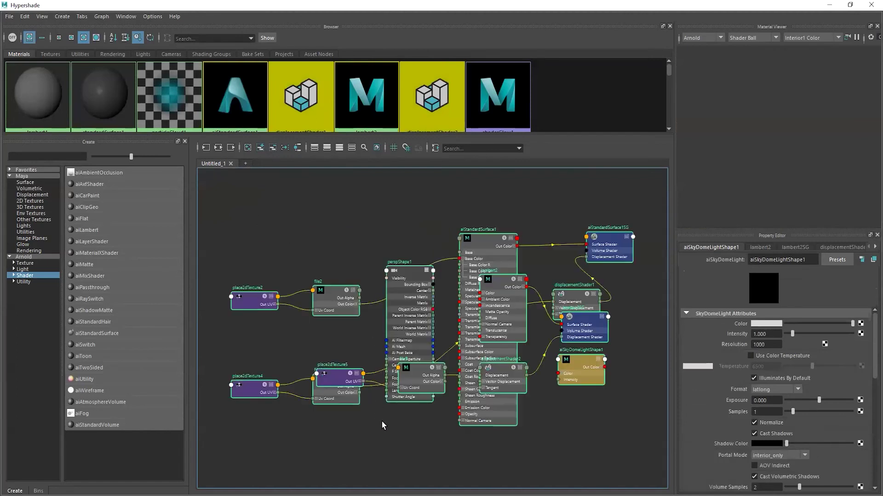
key(ctrl+a)
key(Delete)
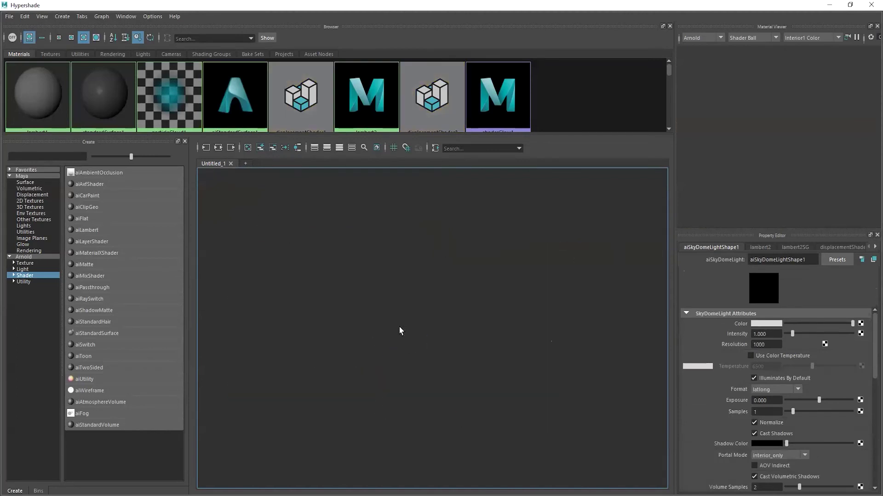
drag(362, 283, 496, 428)
key(ctrl+z)
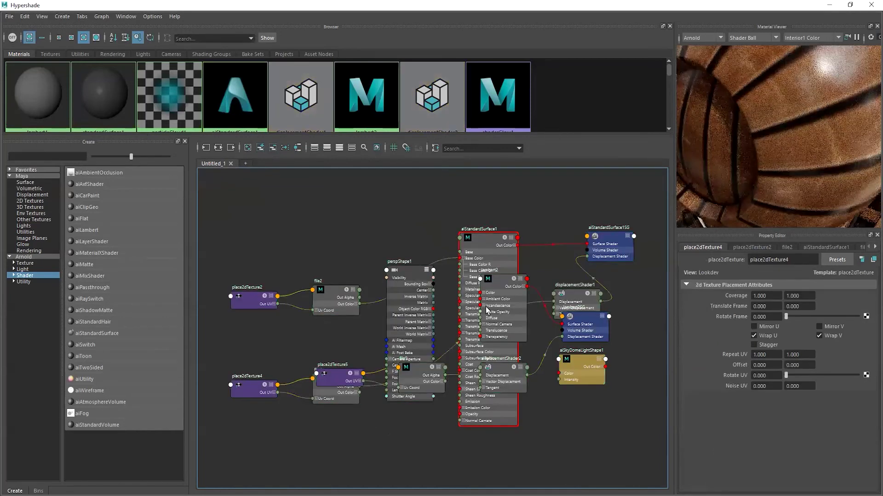
Separate the lambert2, displacementShader2, file5 and place2dTexture5 nodes from the overlapping network by placing them below it
drag(498, 288, 514, 455)
drag(516, 394, 483, 485)
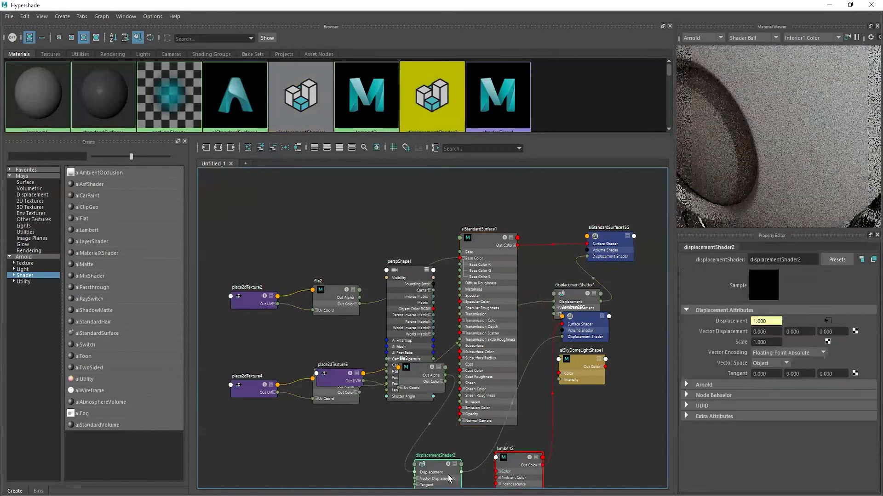
drag(427, 380, 381, 448)
click(331, 373)
drag(331, 373, 289, 446)
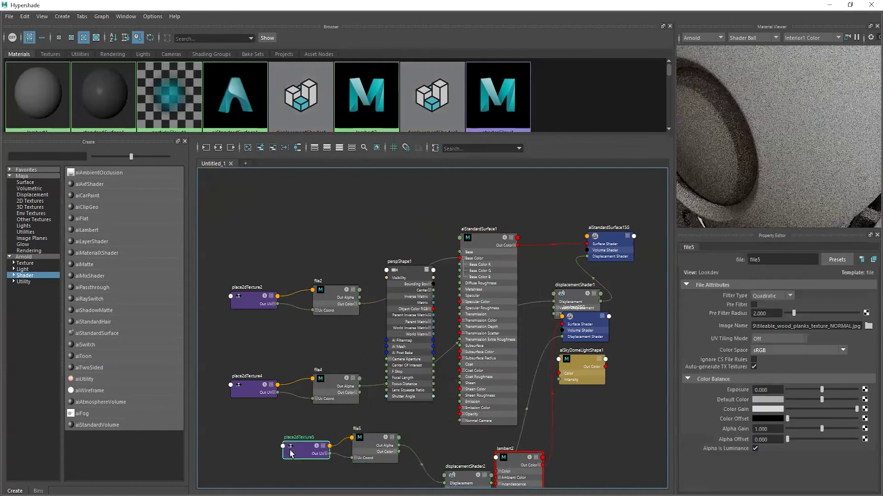
Line up the file2 and file4 texture nodes beside aiStandardSurface1, moving perspShape1 below and the surface shader closer to them
drag(332, 386, 325, 352)
drag(252, 394, 250, 337)
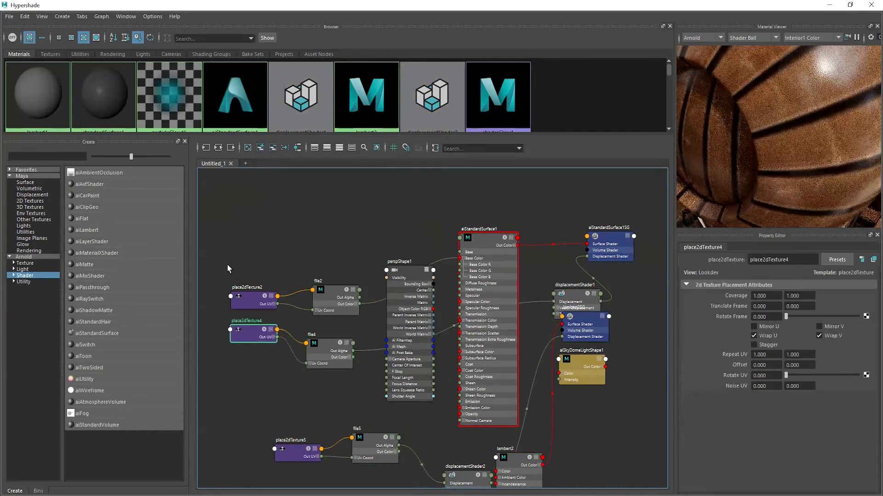
drag(227, 265, 366, 393)
drag(328, 351, 301, 347)
drag(416, 280, 433, 426)
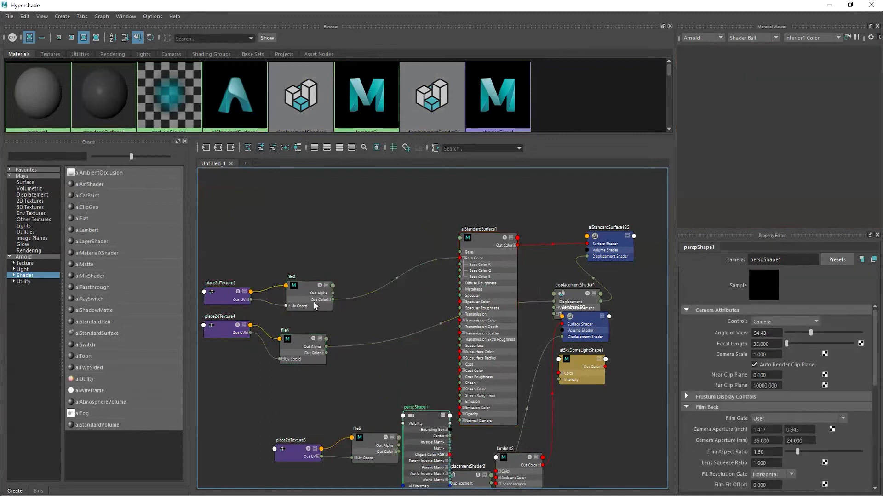
drag(317, 306, 310, 313)
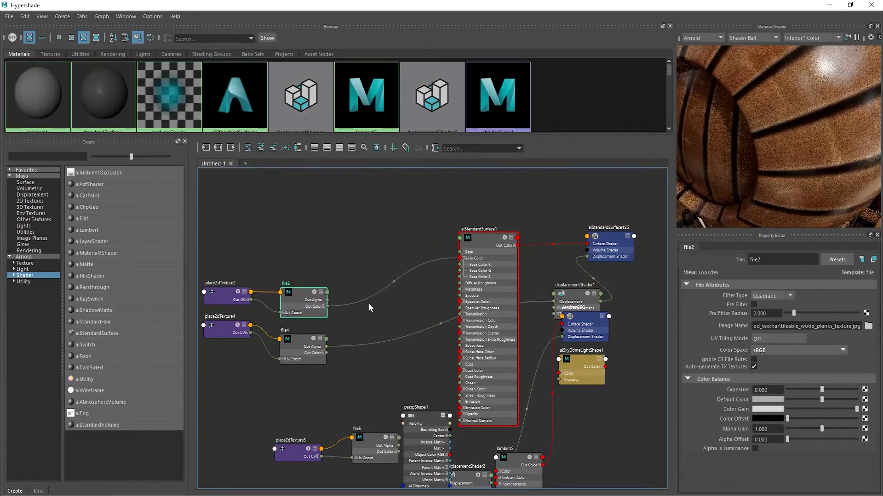
drag(498, 236, 389, 265)
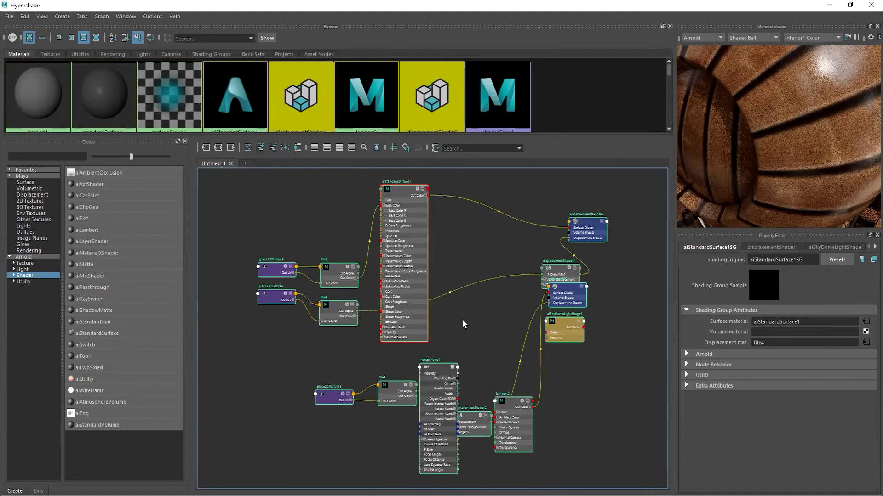
Fit both material networks into view and select all their nodes in the graph
scroll(506, 374, down, 3)
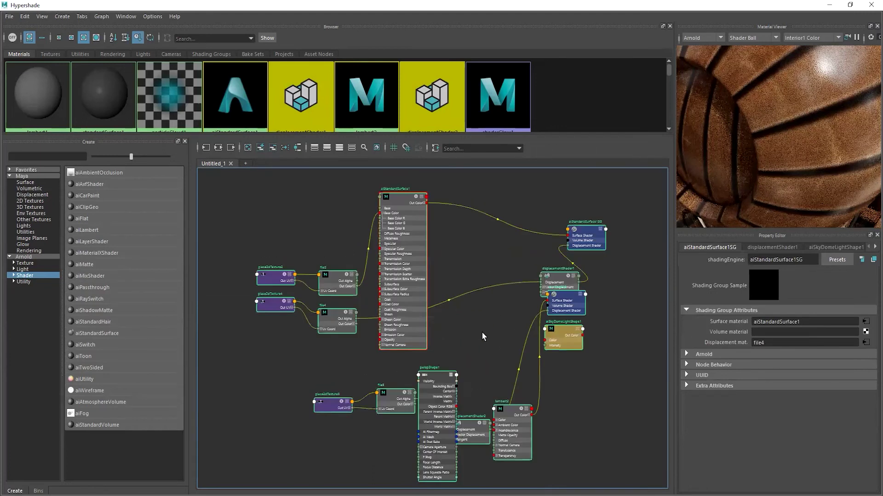
drag(581, 467, 270, 161)
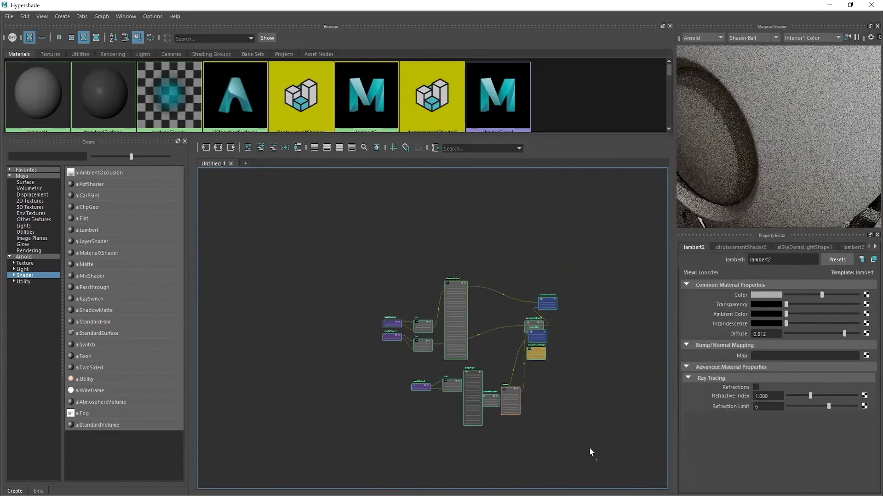
drag(459, 302, 348, 241)
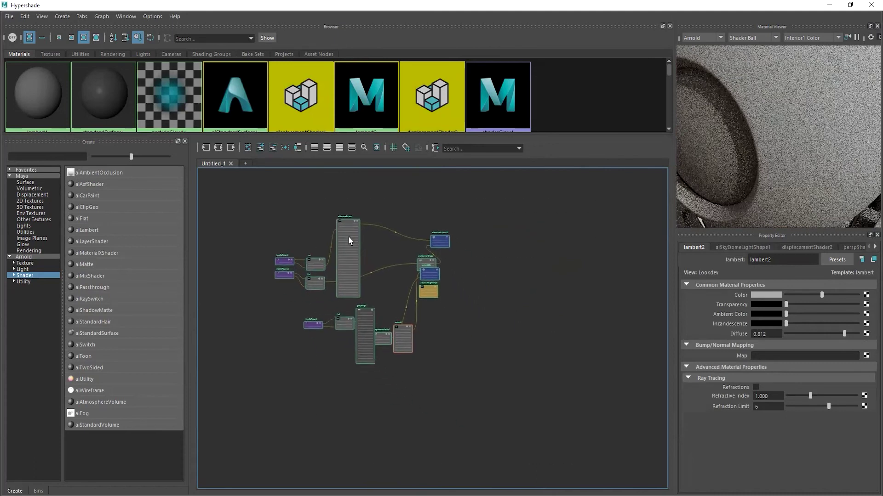
click(512, 417)
drag(545, 435, 210, 176)
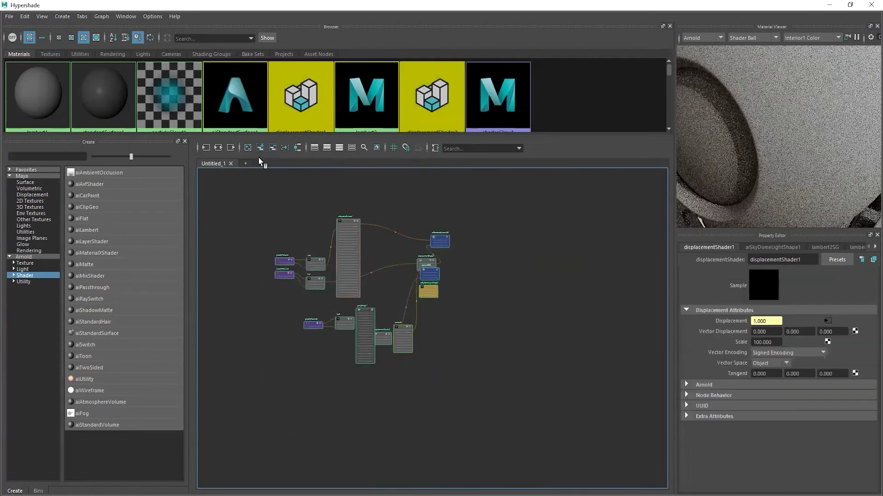
drag(504, 401, 266, 189)
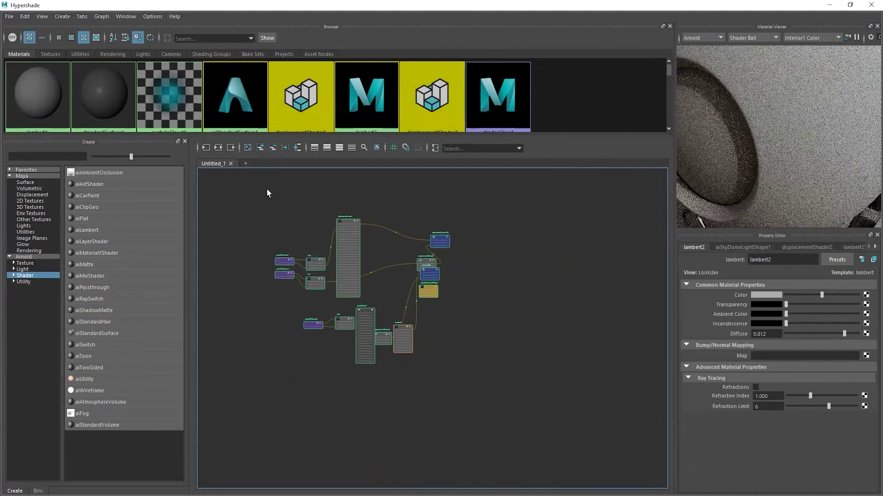
Examine the Maya node library in the Hypershade, covering its Surface, Volumetric and Displacement categories
click(398, 343)
key(f)
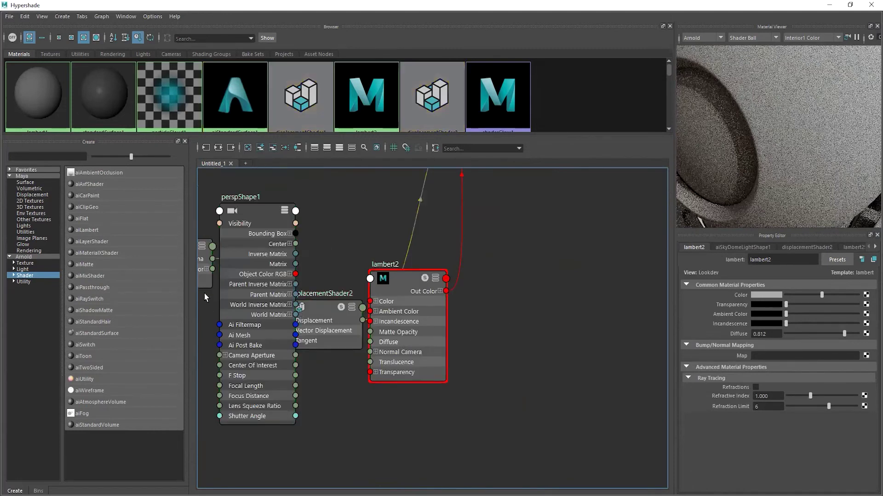
scroll(204, 293, down, 3)
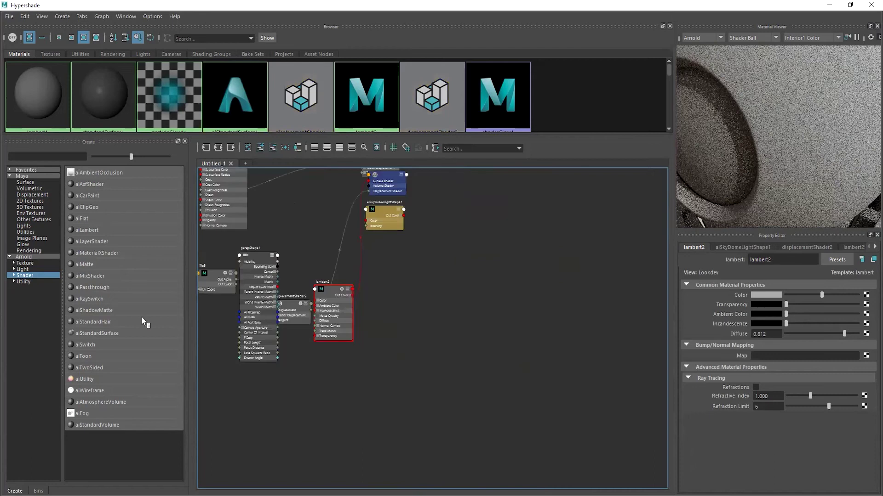
click(25, 176)
scroll(78, 322, down, 8)
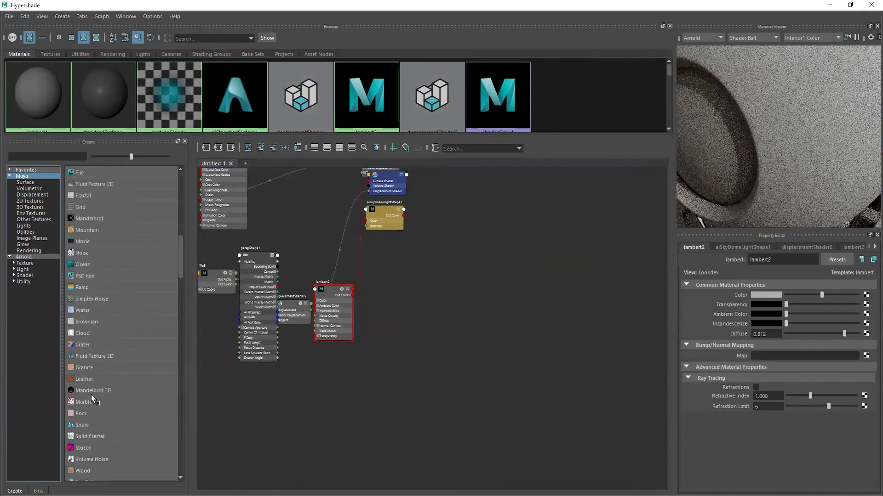
click(25, 183)
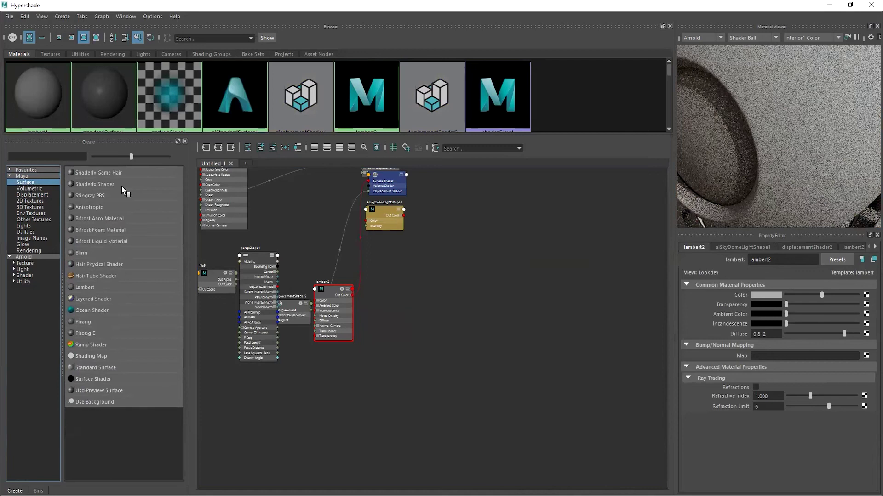
click(27, 189)
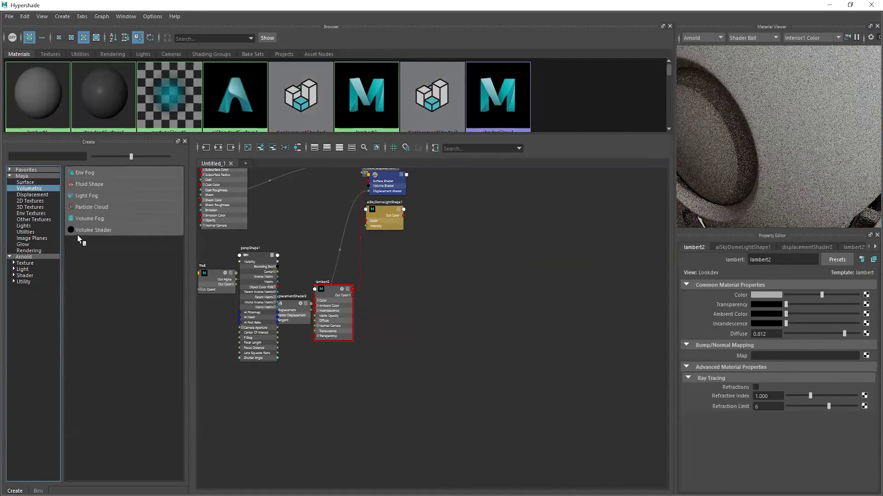
click(40, 195)
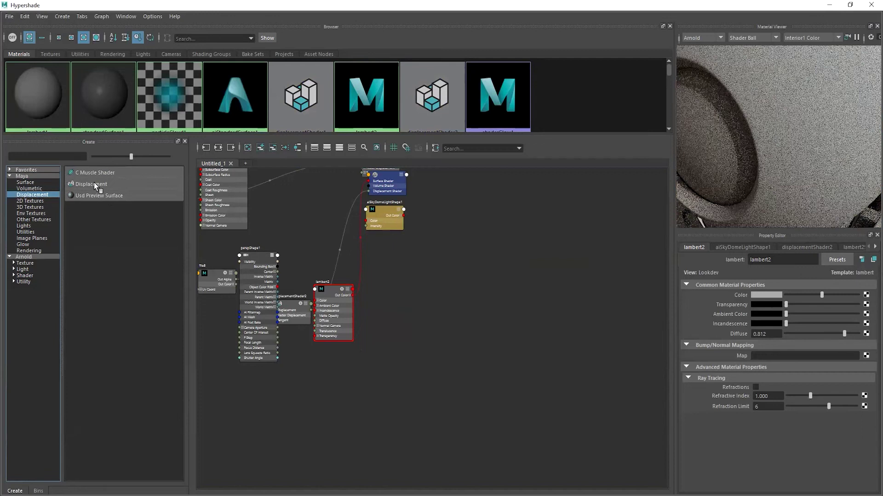
Move the Hypershade window aside to reveal the plane and add a Noise 2D texture to the shader graph
click(41, 201)
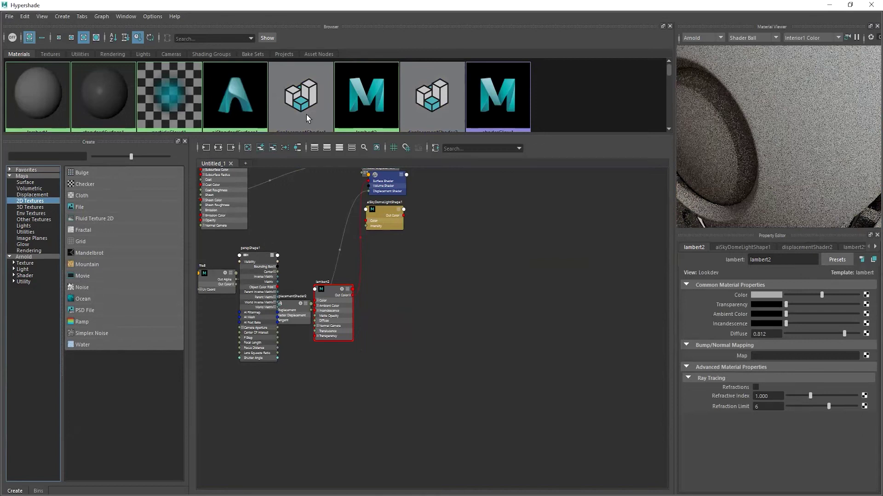
middle_drag(306, 115, 298, 26)
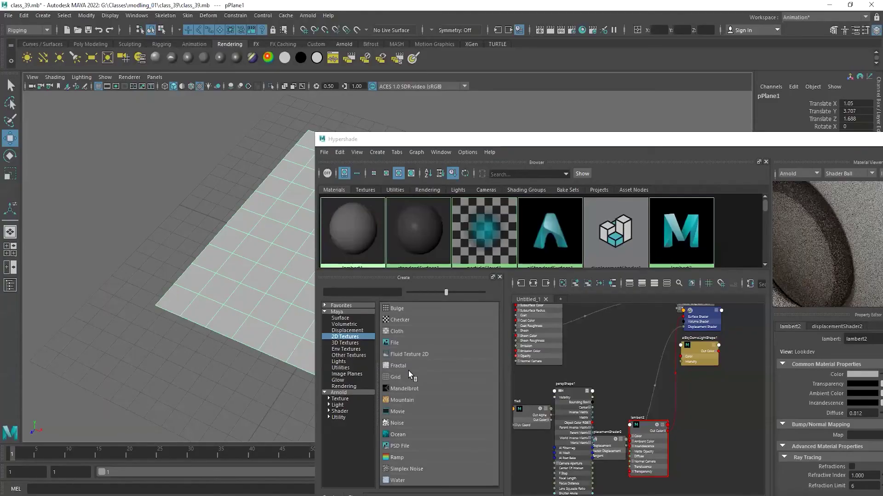
middle_drag(399, 423, 626, 371)
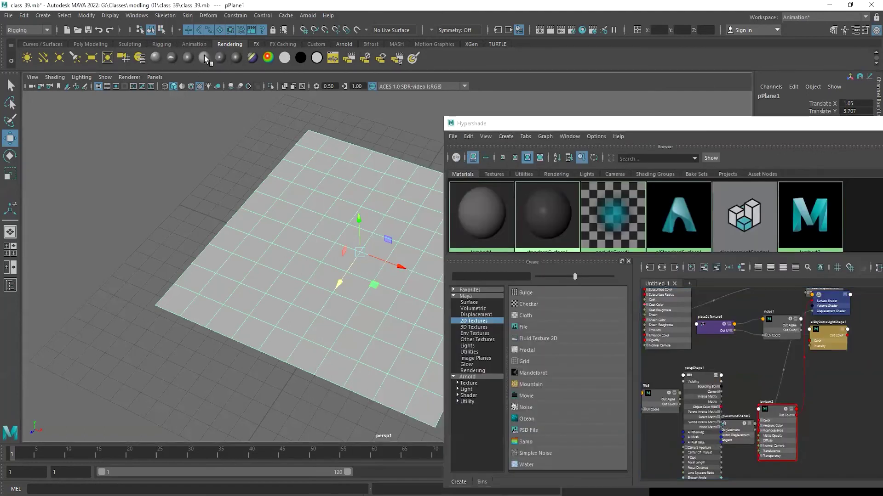
Assign a new Lambert material to the plane, map its Color with a Noise texture, and close the Render View
click(211, 64)
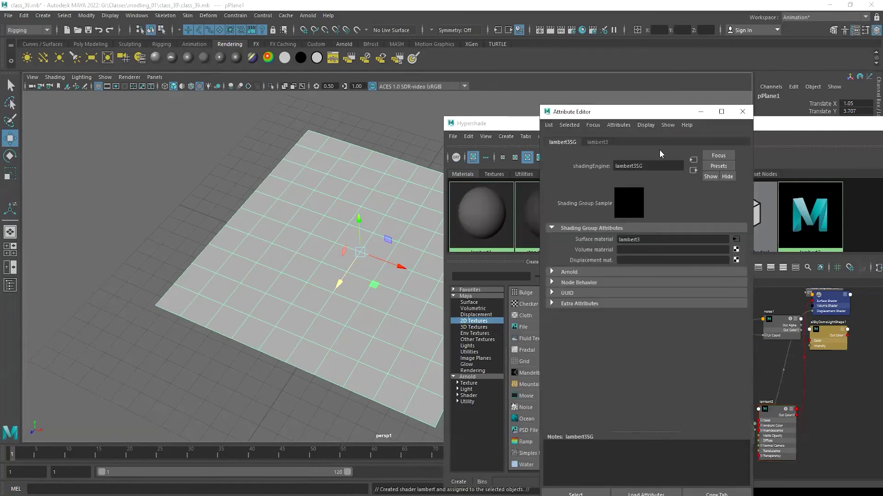
click(596, 141)
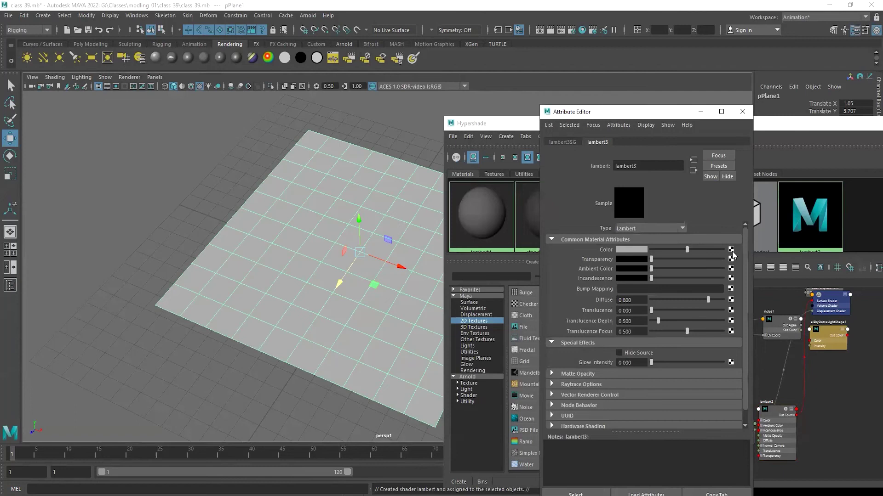
click(731, 249)
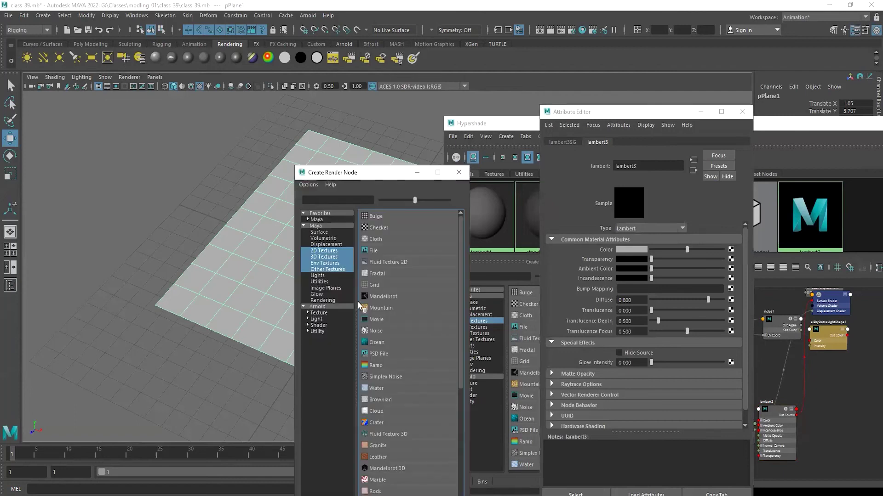
click(376, 331)
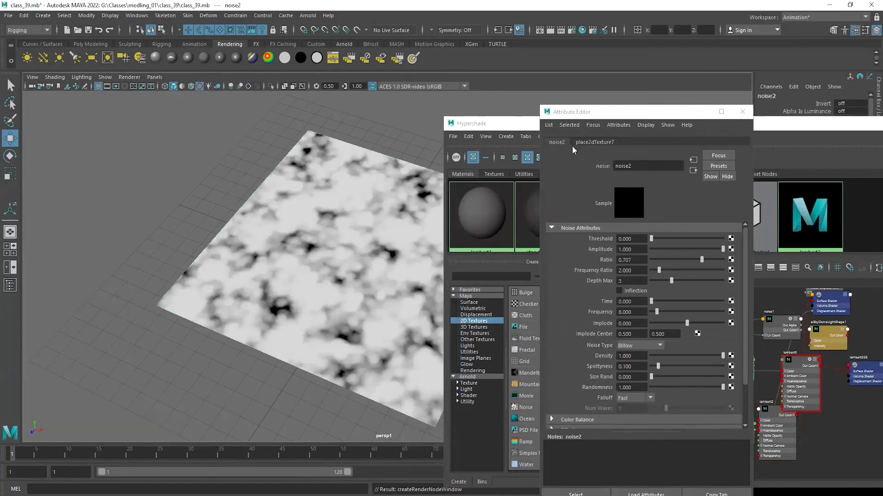
drag(572, 111, 460, 143)
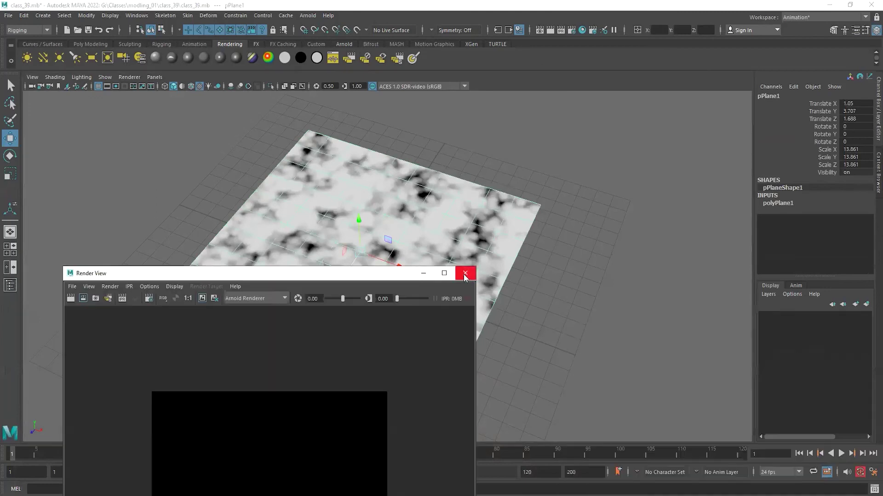
click(467, 272)
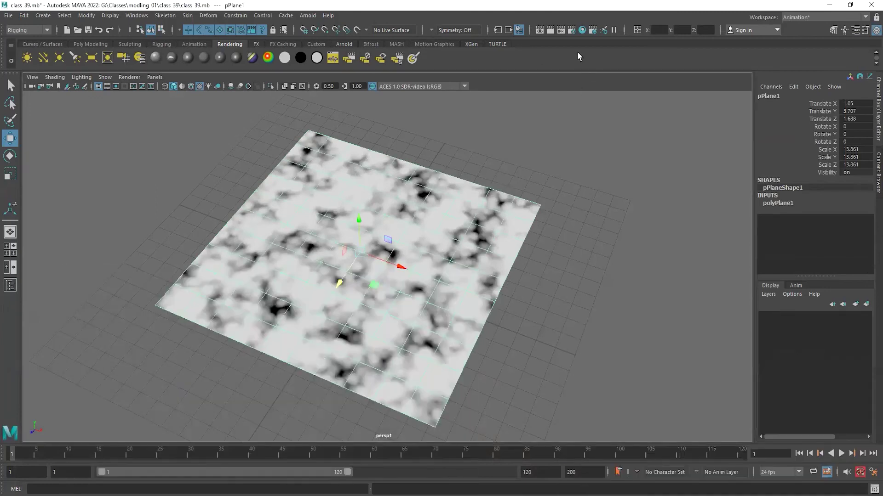
Set the viewport's exposure to 0
click(251, 59)
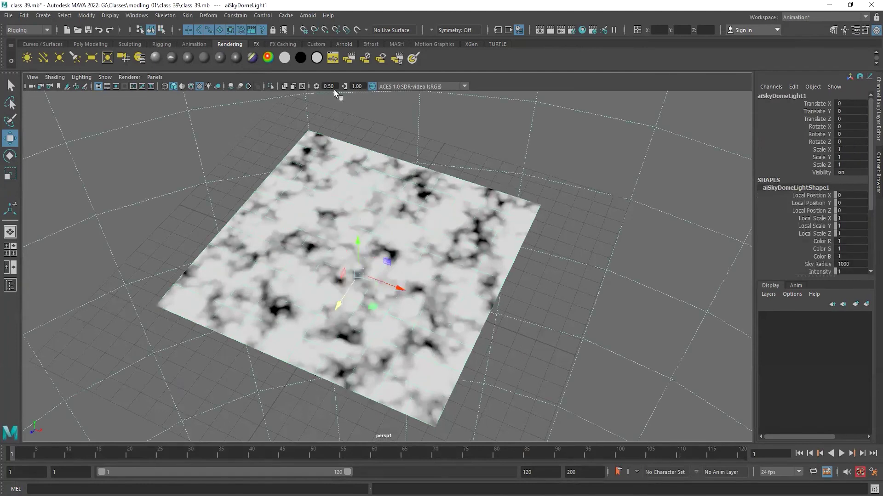
text(0)
key(Return)
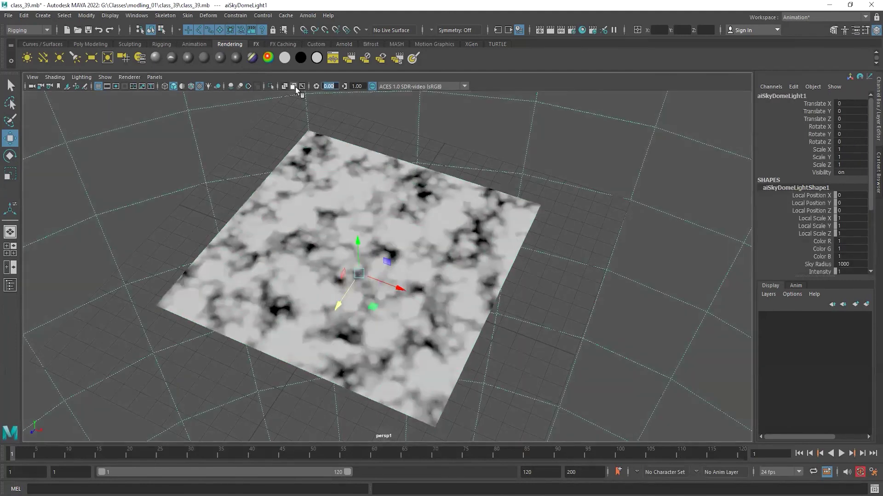
Cycle through the viewport background colours and return to the plain dark grey one
click(574, 328)
key(alt+b)
key(alt+b)
key(alt+b)
key(alt+b)
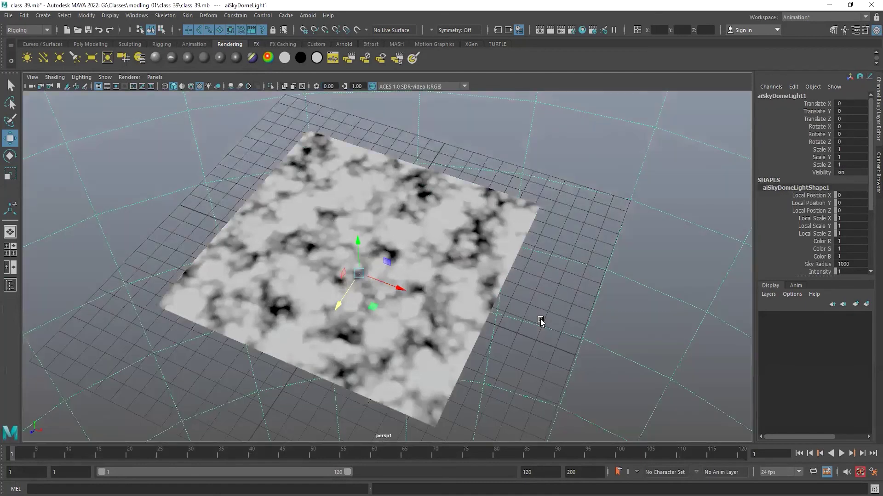
key(alt+b)
key(alt+b)
key(alt+b)
key(alt+b)
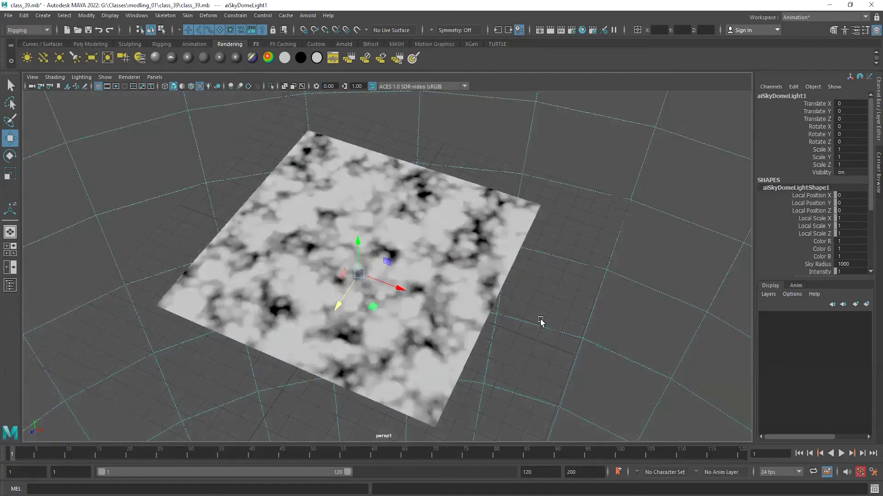
Select the textured plane and open the attributes of its lambert3 material beside it
scroll(581, 341, down, 5)
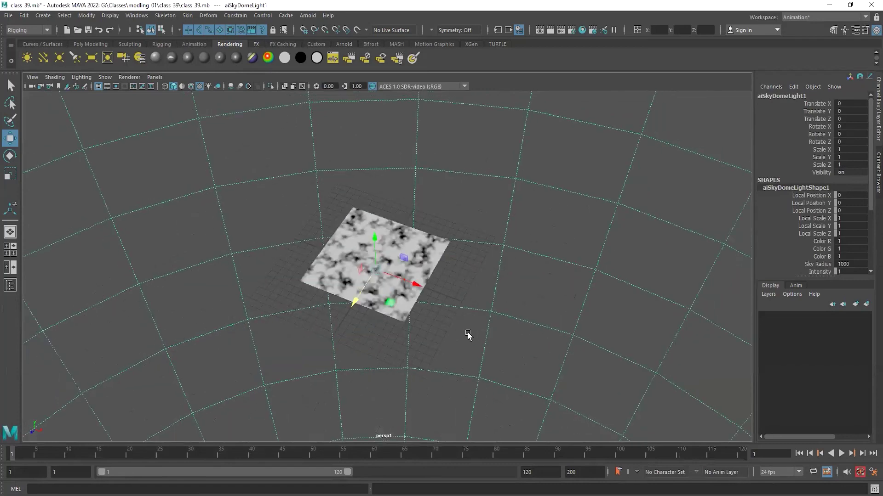
key(f)
scroll(485, 338, up, 8)
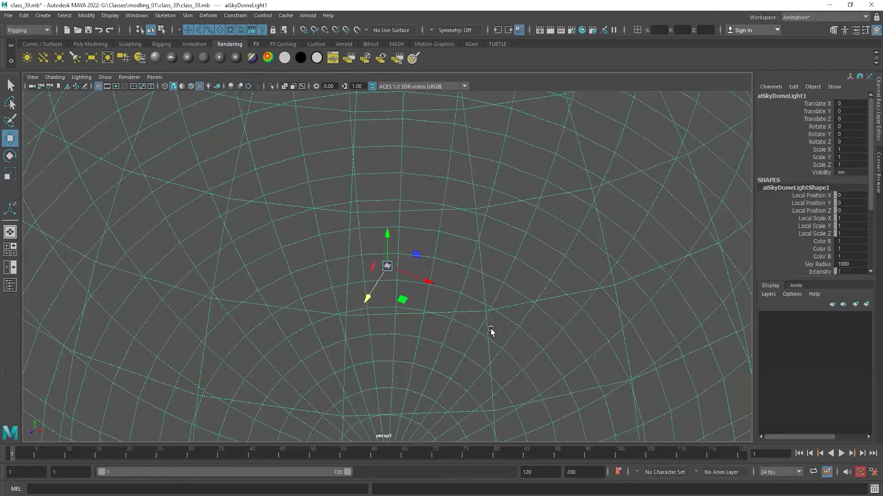
scroll(491, 328, up, 6)
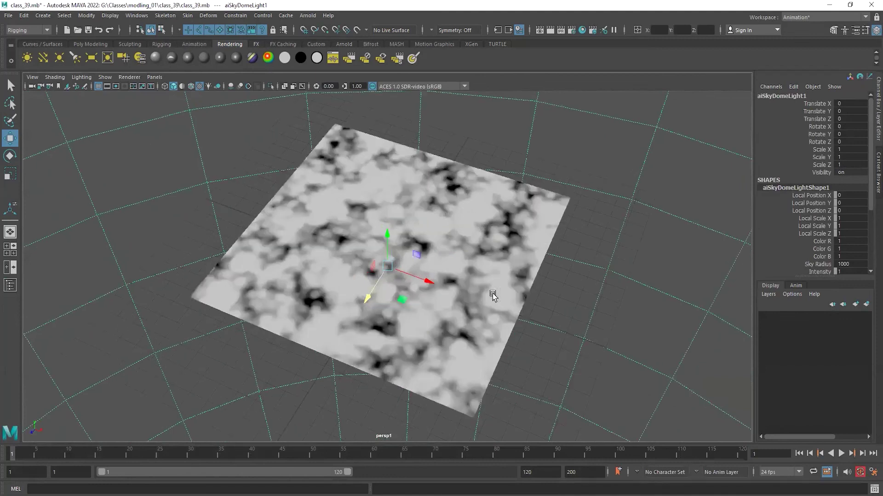
click(478, 276)
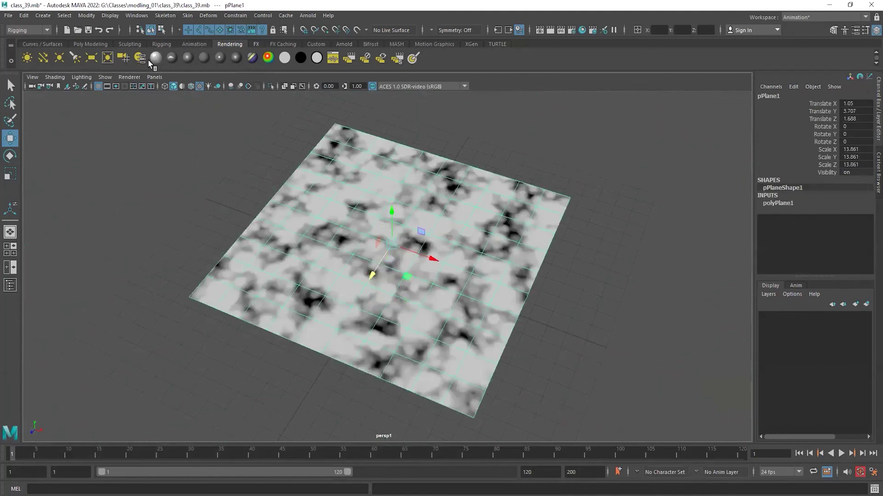
click(140, 58)
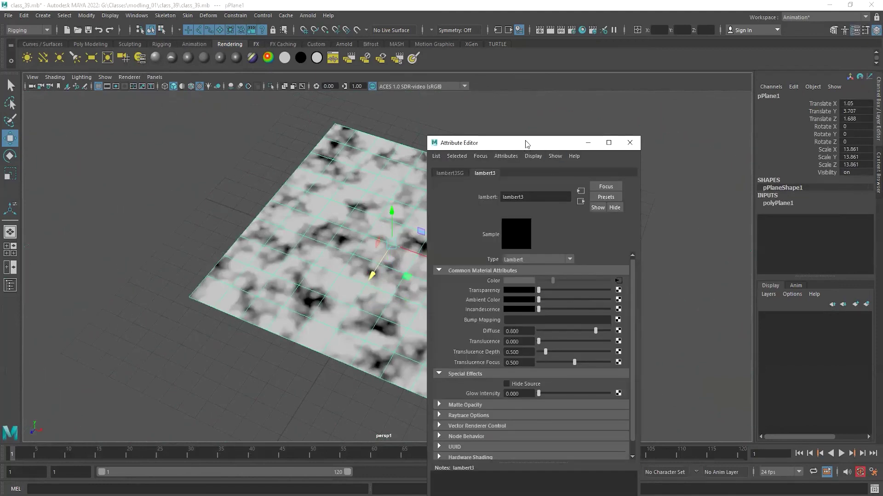
drag(526, 144, 612, 152)
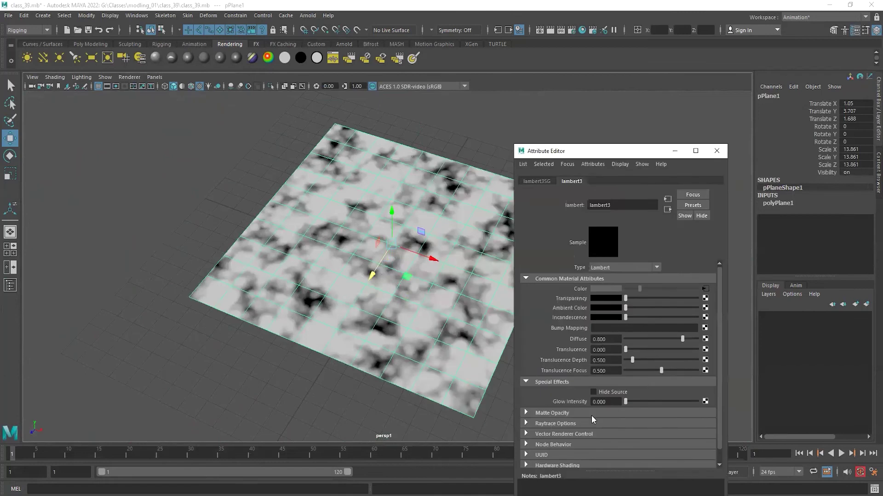
Set the colour noise texture's Amplitude to about 0.565, Ratio 0.721, Frequency Ratio 1.292 and Depth Max 7
click(704, 289)
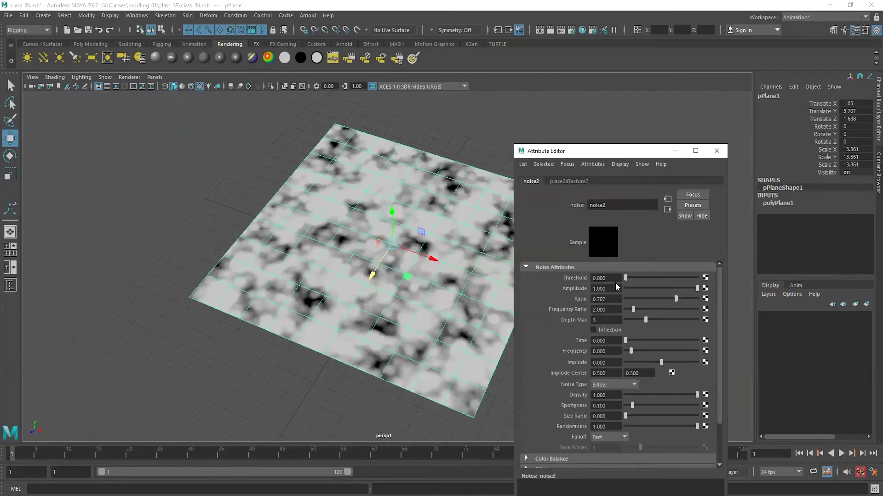
drag(626, 278, 608, 278)
drag(670, 288, 687, 344)
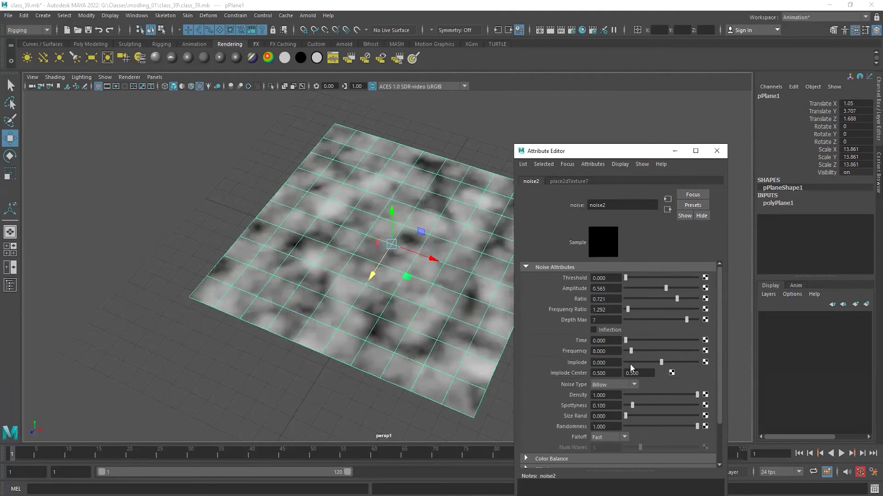
Key the noise texture's Time attribute at frame 1 and raise its value to 1
mouse_move(625, 342)
mouse_down()
mouse_move(676, 348)
mouse_move(626, 345)
mouse_move(672, 354)
mouse_move(669, 363)
mouse_move(632, 356)
mouse_up()
right_click(591, 340)
click(647, 346)
drag(625, 342, 726, 360)
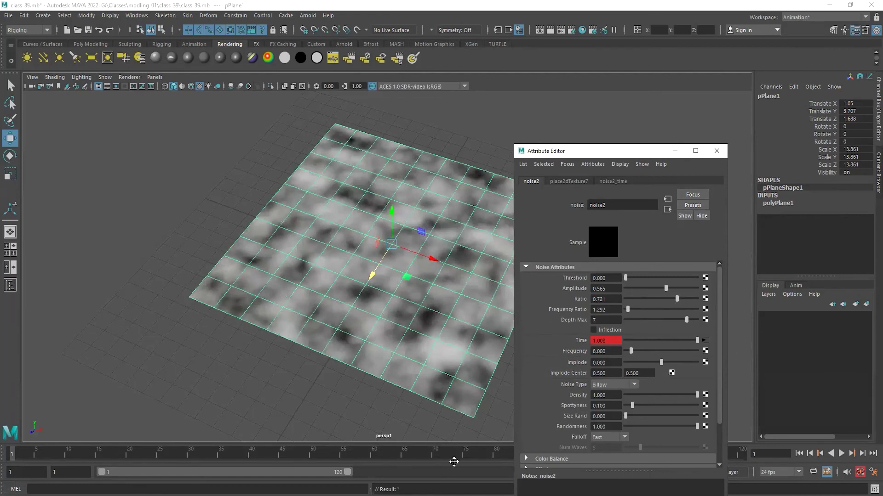
Set a key on the noise texture's Time value of 1 at frame 120
click(853, 455)
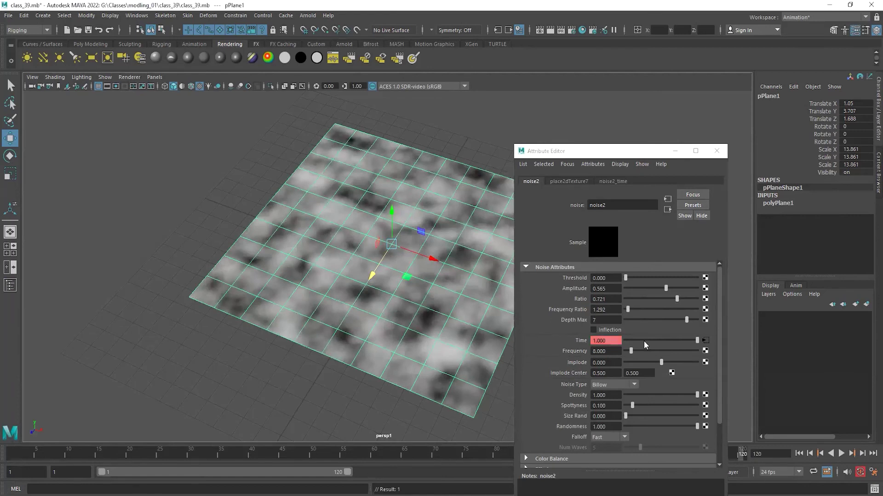
right_click(594, 340)
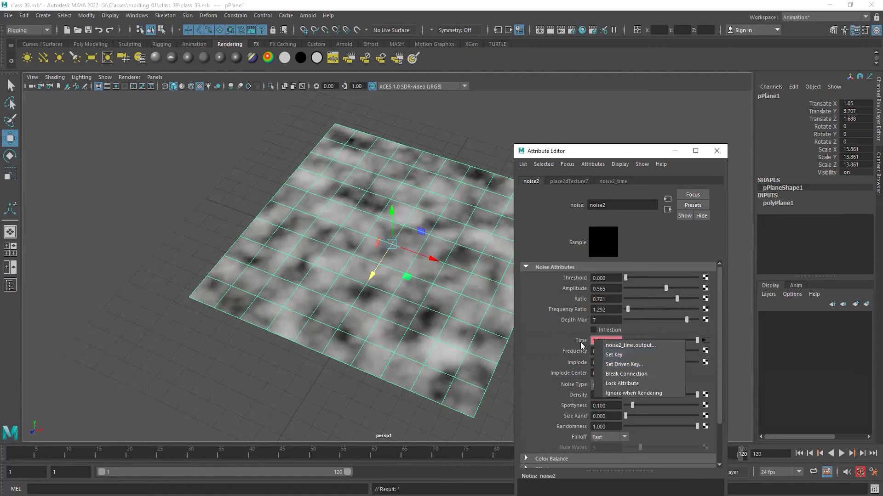
click(601, 358)
click(735, 456)
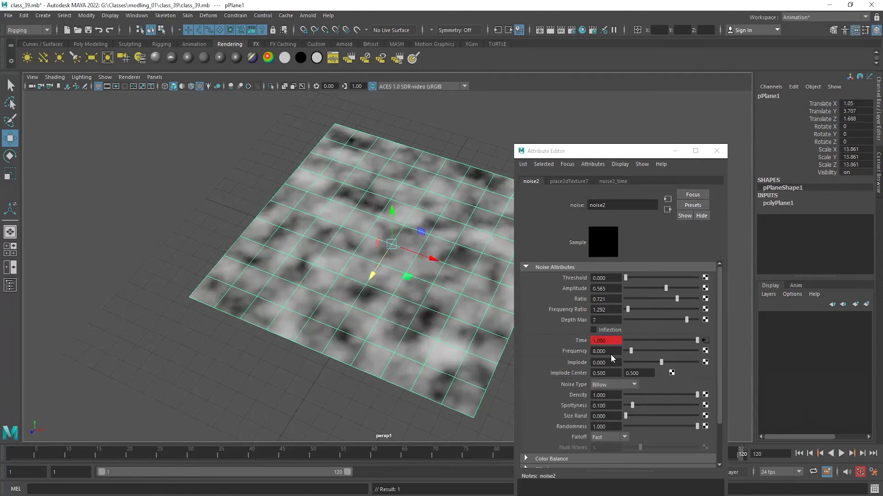
right_click(605, 341)
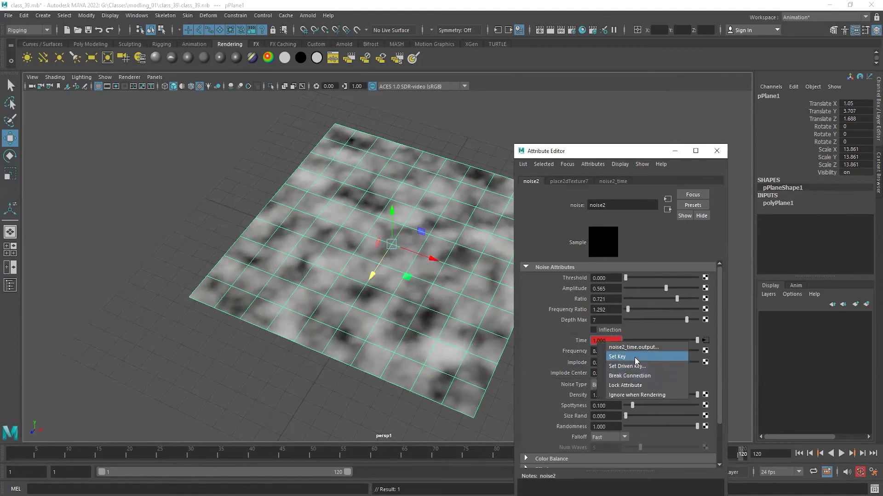
click(631, 357)
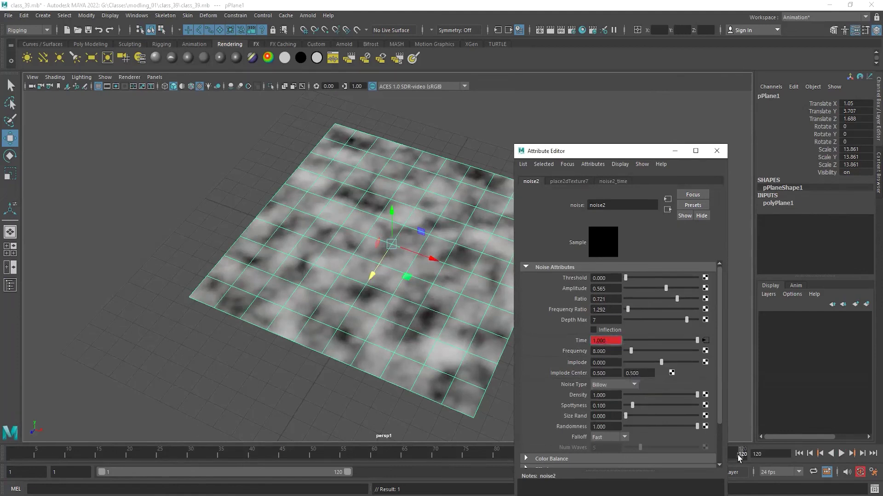
Return to frame 1 and set the noise texture's Time to 0
key(alt+v)
key(alt+v)
key(alt+shift+v)
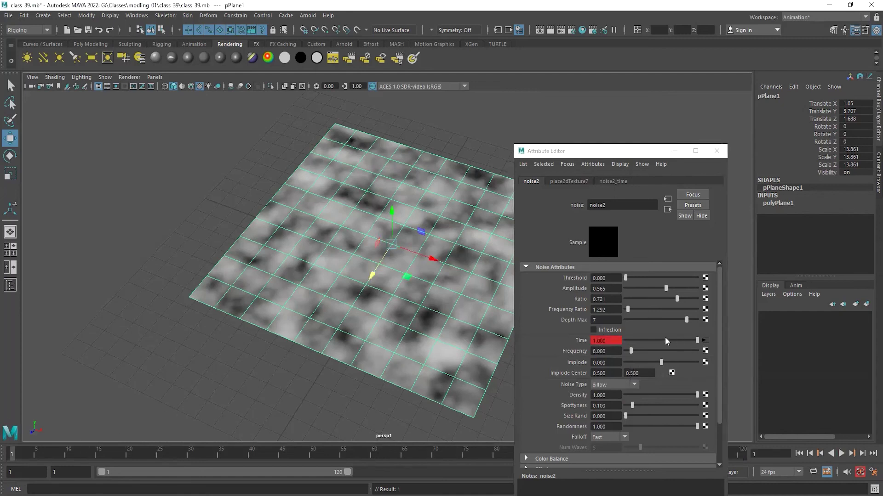
drag(666, 340, 616, 340)
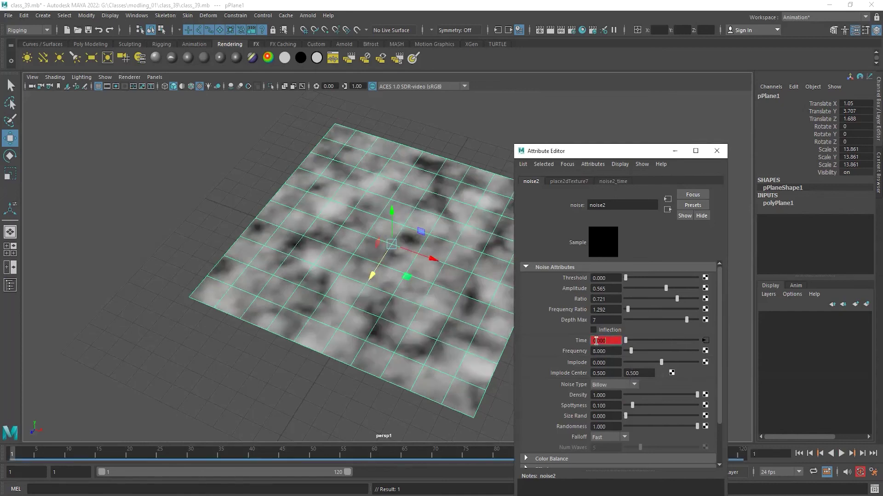
Set a key on the noise texture's Time value of 0 at frame 1
right_click(598, 340)
click(625, 361)
click(17, 455)
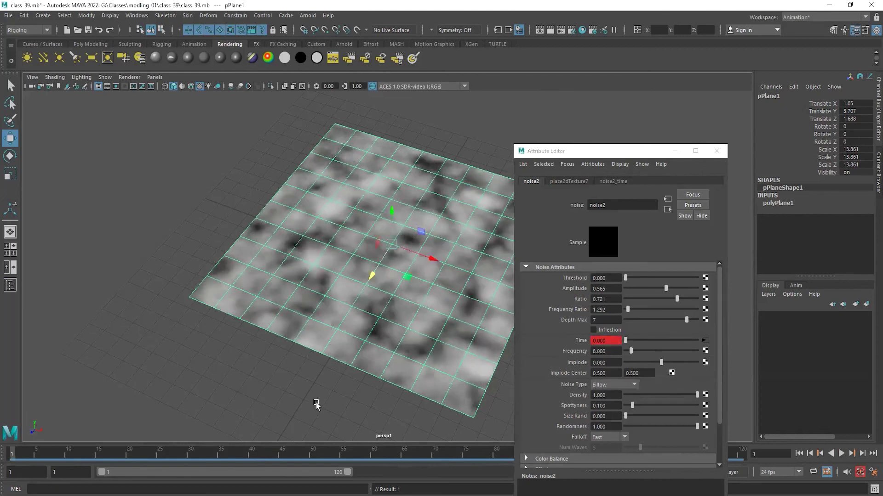
Play the noise animation, inspect the plane's moving pattern up close, and stop playback
click(841, 454)
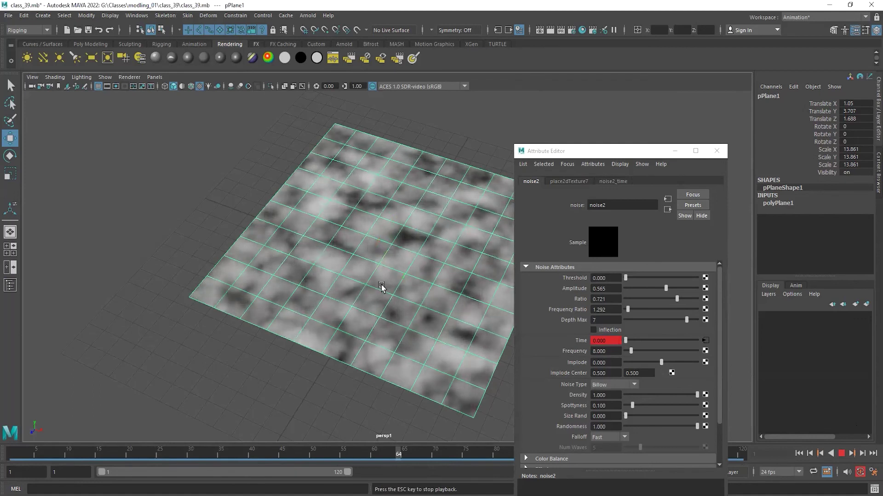
alt+drag(384, 294, 211, 270)
alt+right_drag(211, 270, 620, 301)
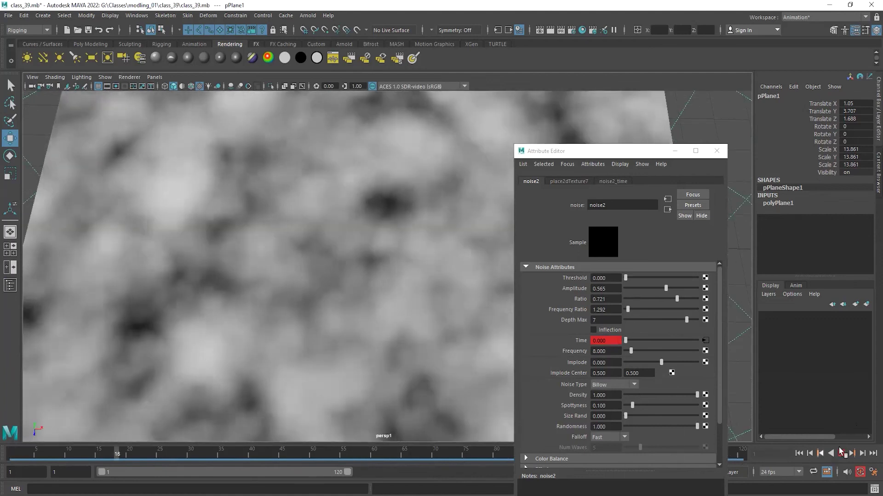
click(843, 456)
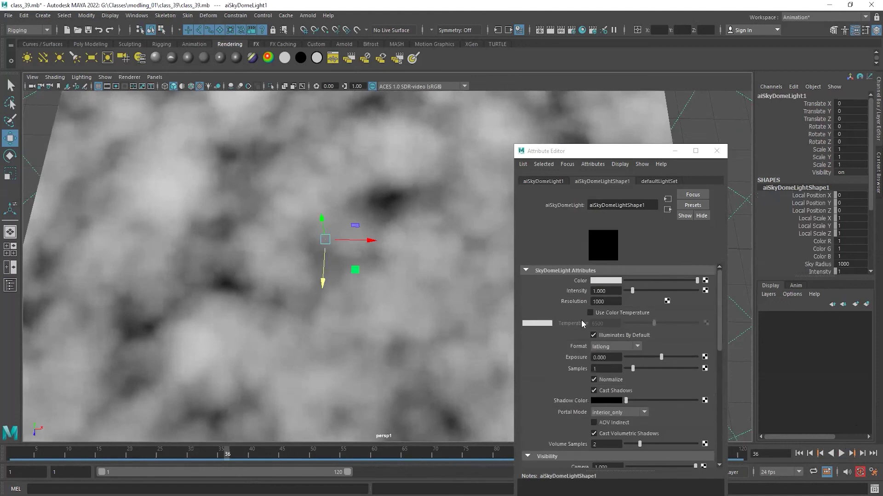
In the Color Balance of the plane's noise texture, set Default Color to yellow and Color Gain to red
click(382, 225)
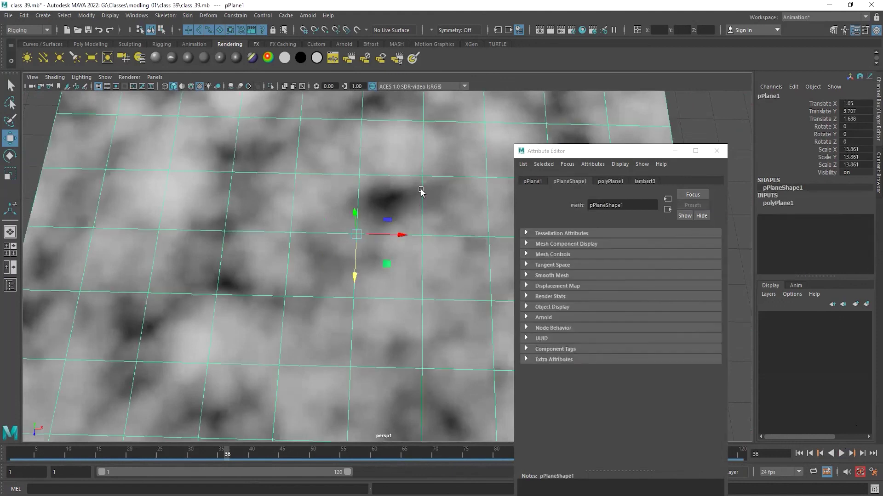
right_drag(421, 189, 432, 399)
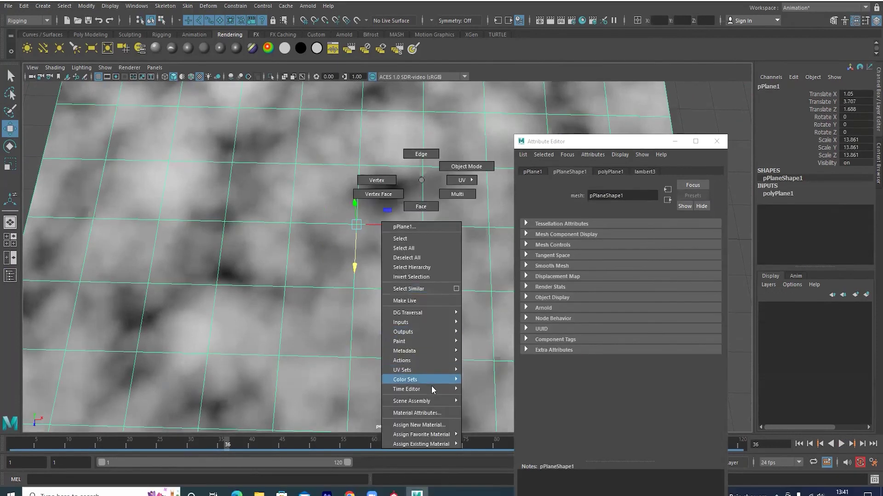
click(433, 413)
scroll(606, 390, down, 3)
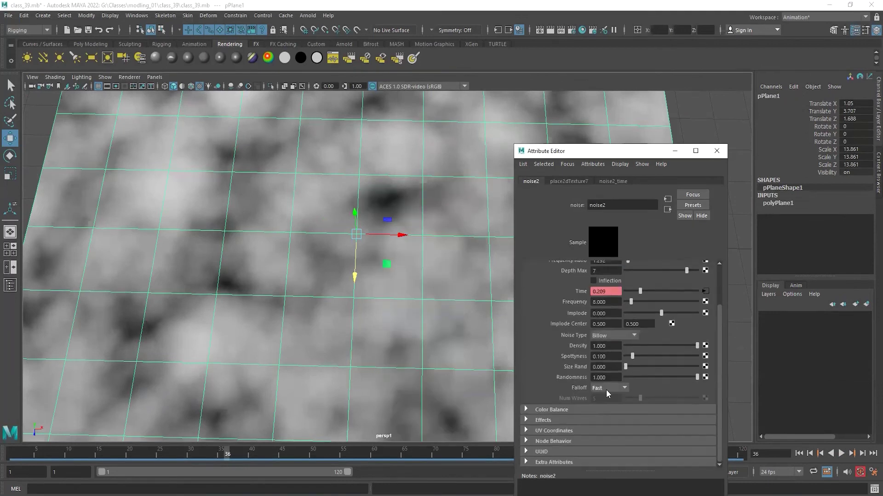
click(536, 410)
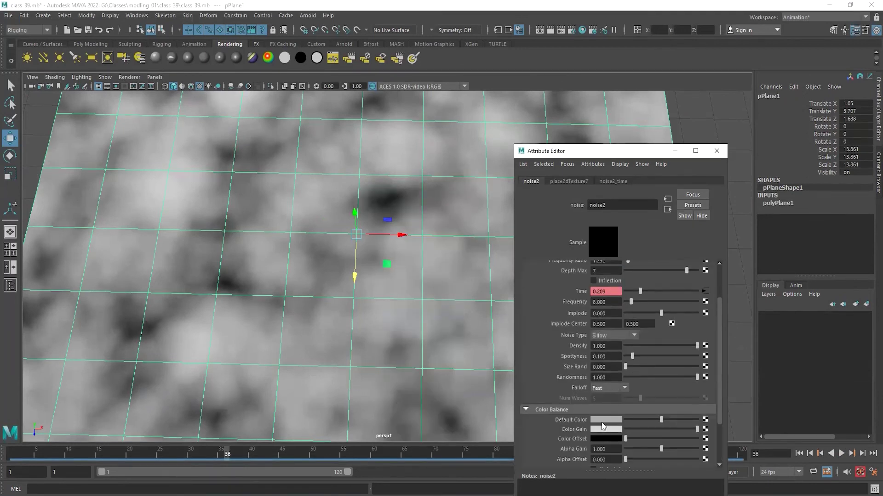
click(600, 419)
click(576, 389)
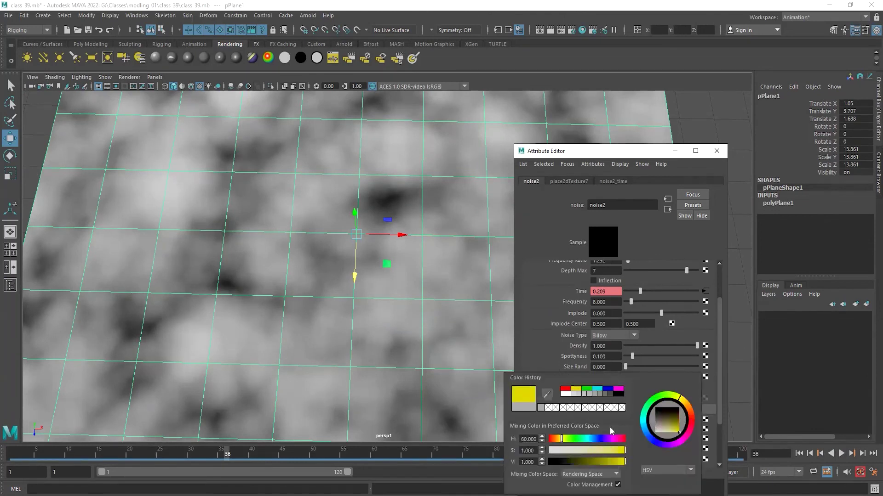
click(596, 425)
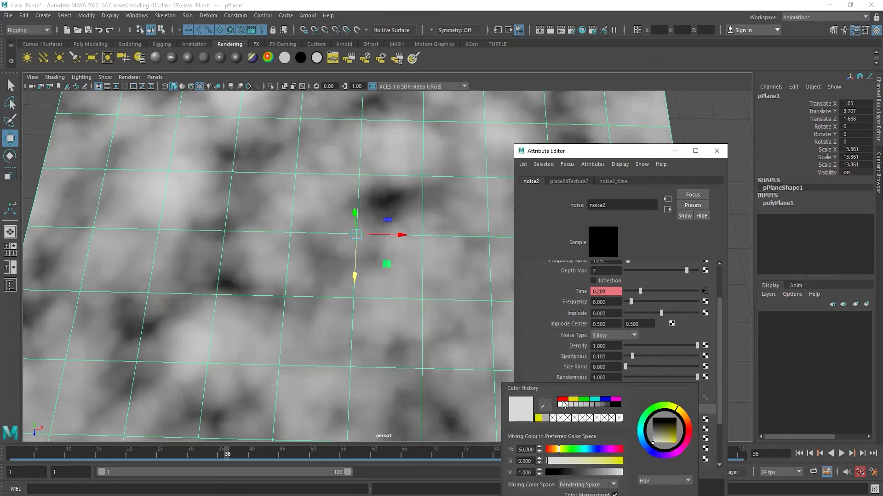
click(564, 404)
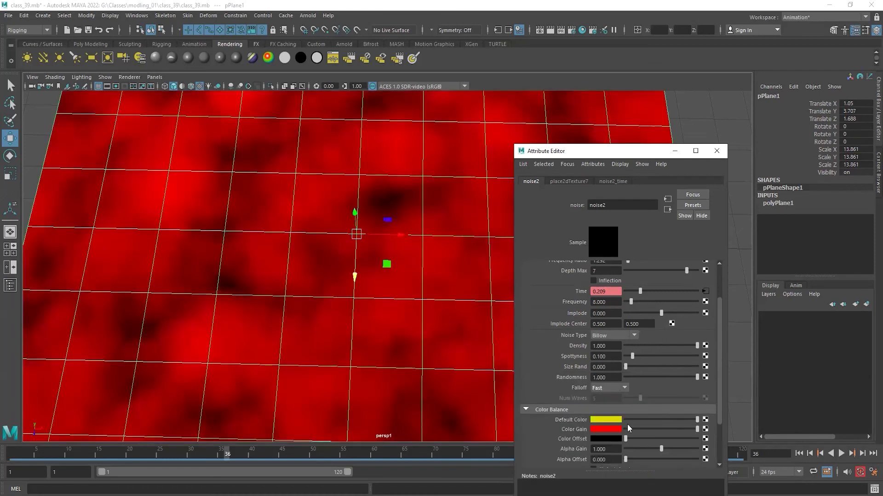
Play the recoloured noise animation from frame 1, check it across the whole plane, and stop playback
click(799, 454)
click(841, 454)
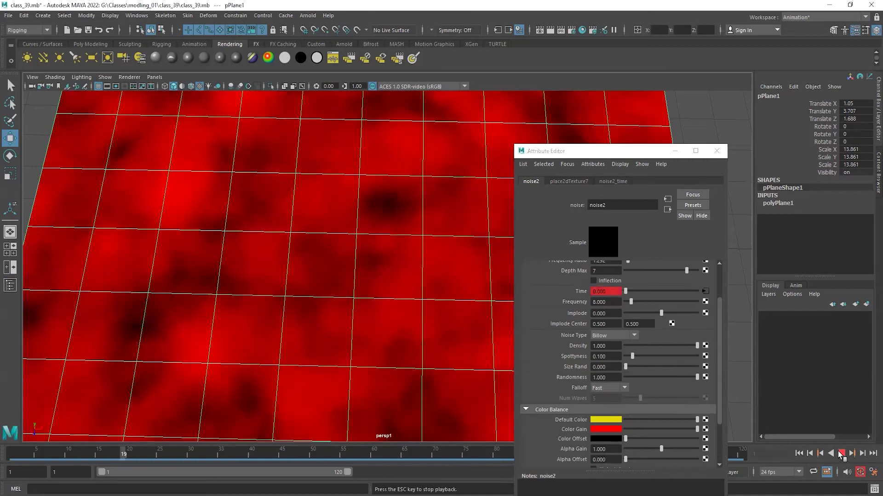
key(f)
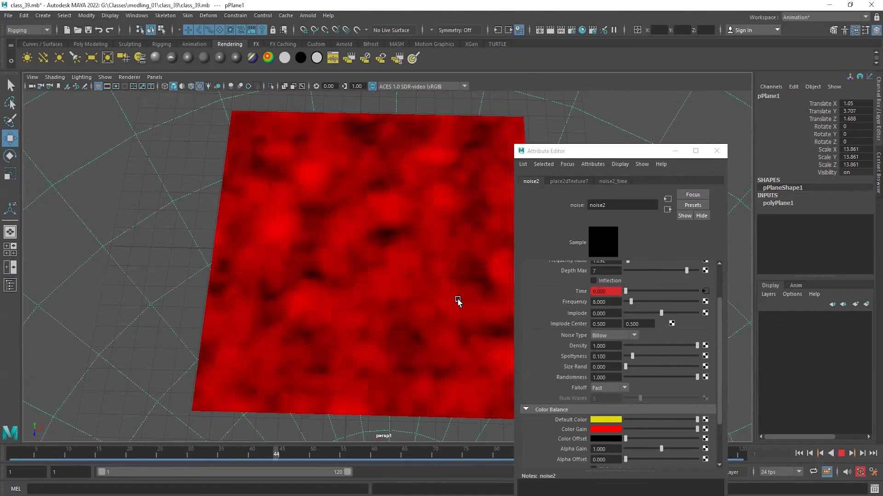
key(Escape)
Delete the red noise plane and the small plane at the origin, and start a new scene without saving changes
click(367, 311)
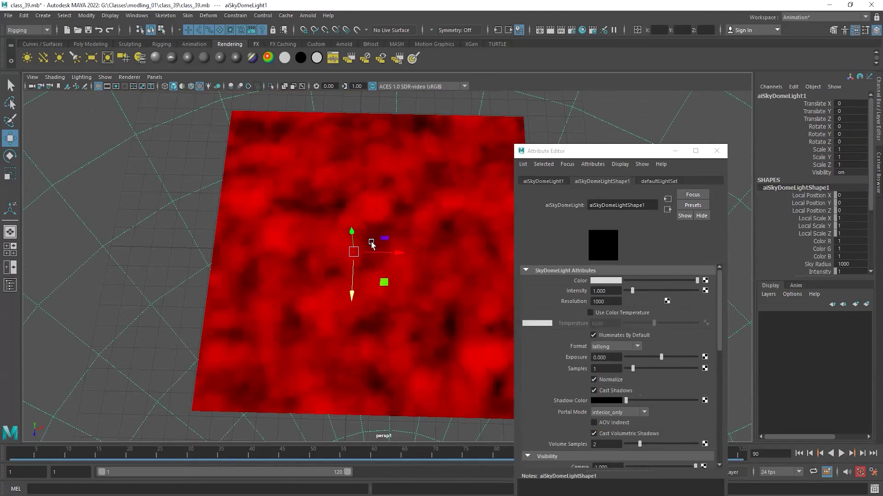
click(395, 269)
key(Delete)
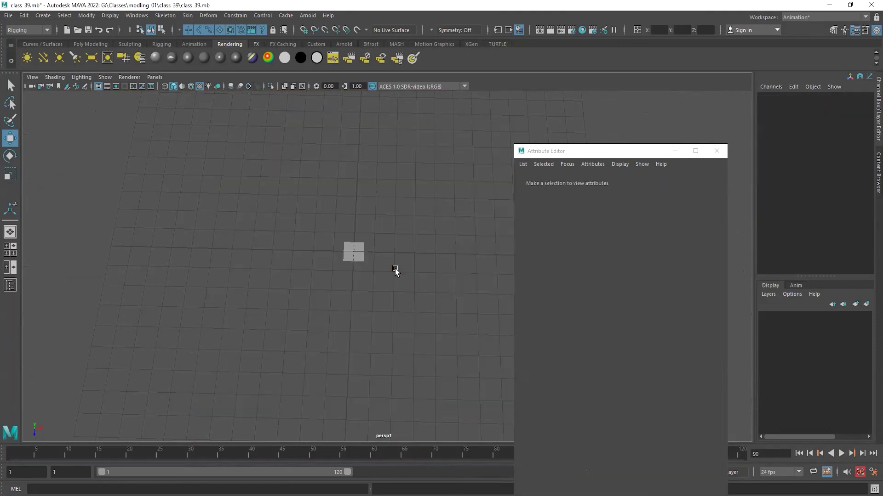
click(353, 252)
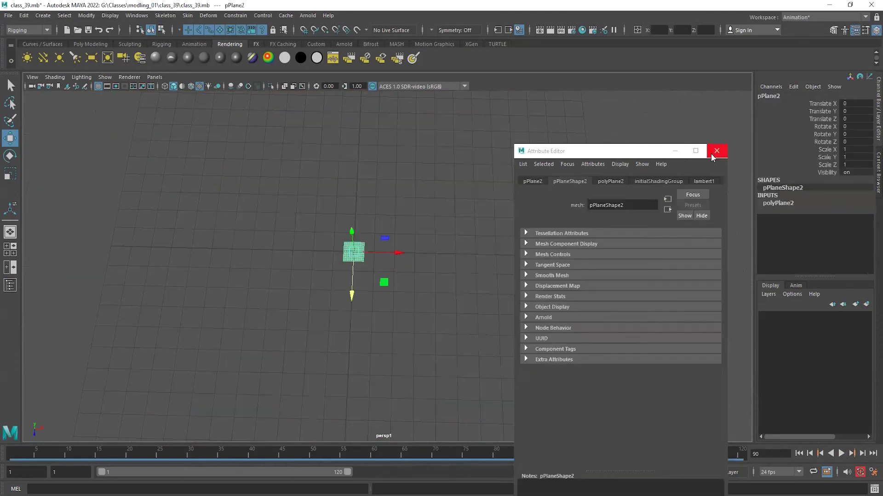
key(ctrl+a)
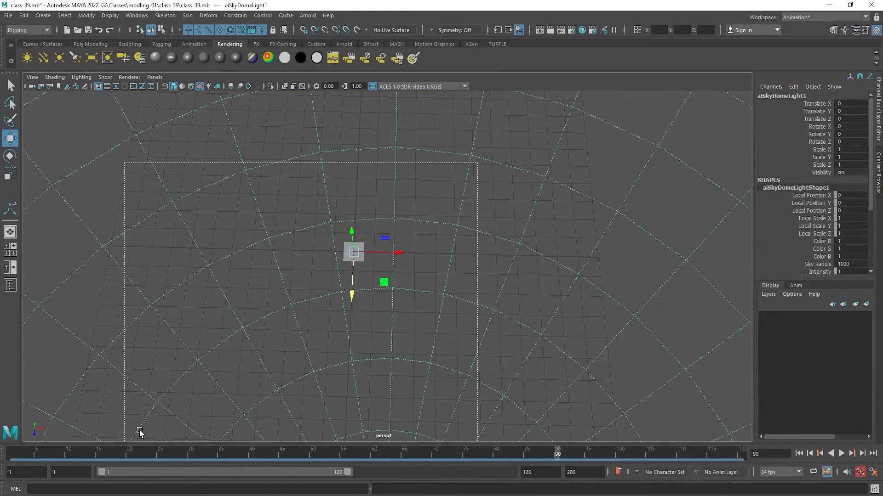
key(ctrl+z)
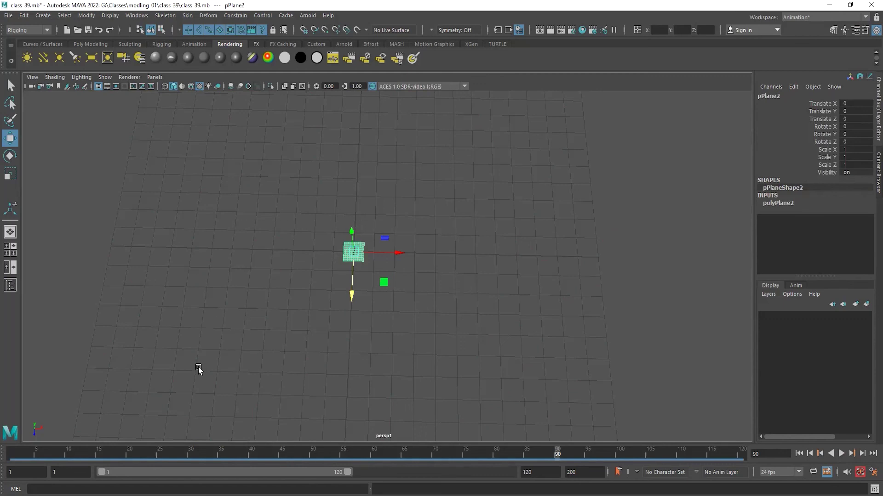
key(Delete)
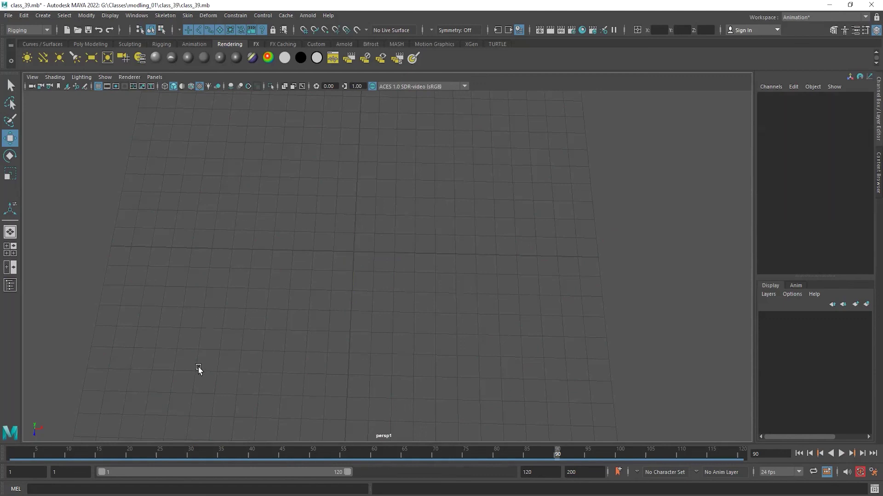
click(68, 31)
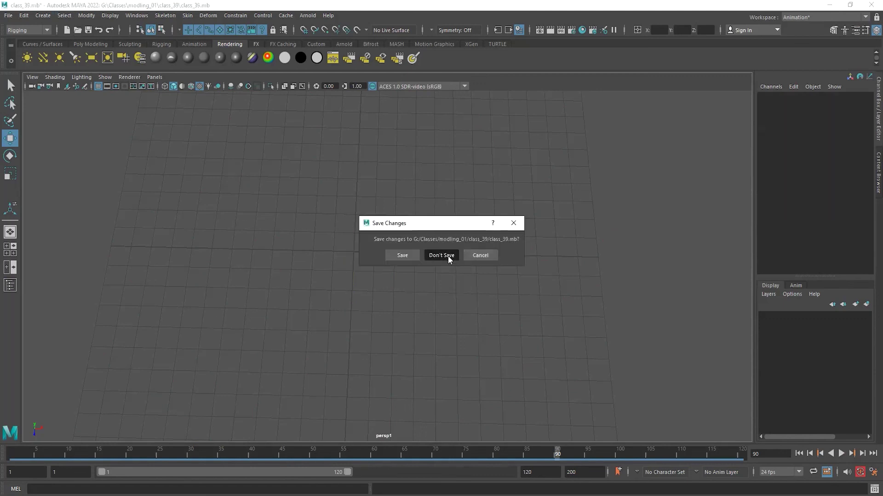
click(448, 255)
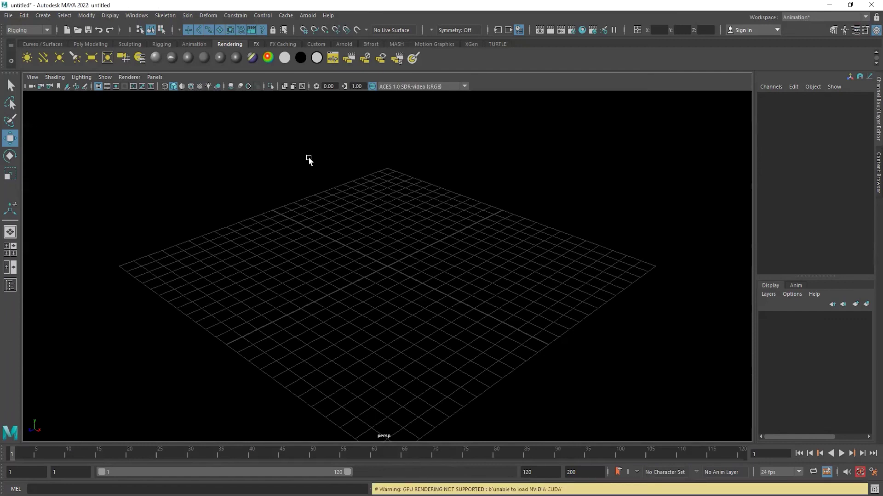
Create a polygon sphere with a radius of about 2.57 and duplicate it into a row of four along Z
alt+drag(294, 200, 245, 152)
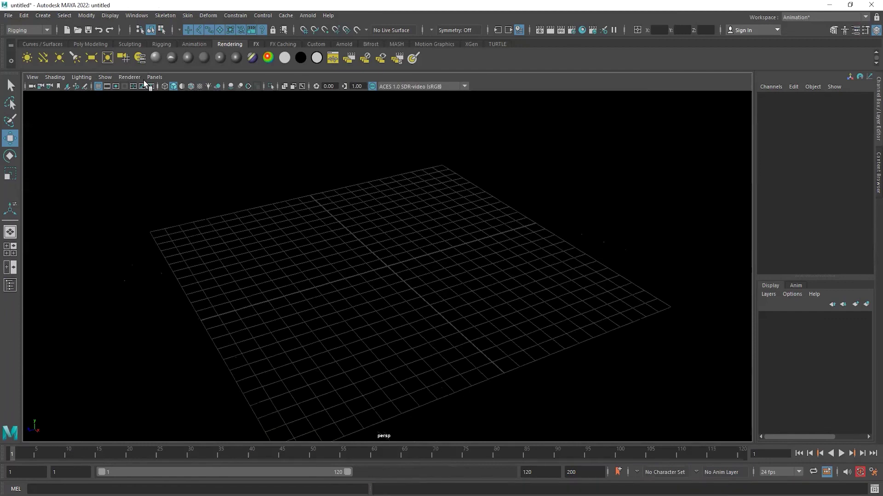
click(91, 44)
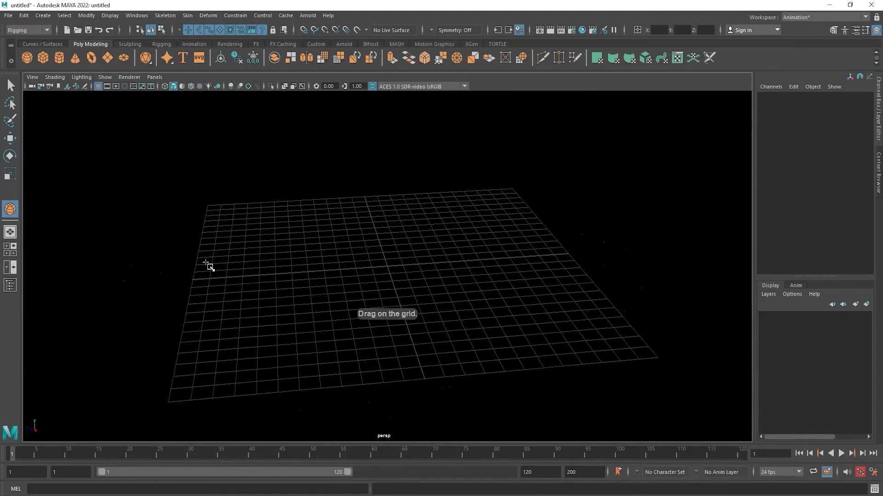
drag(207, 266, 221, 283)
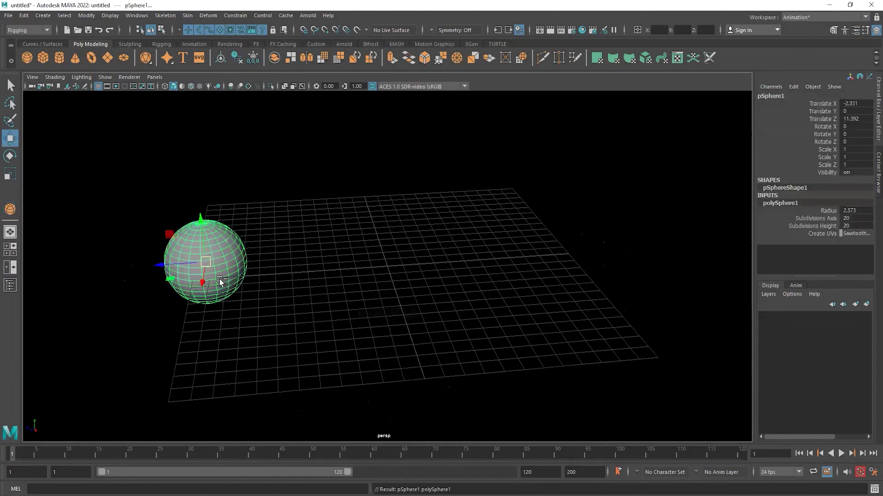
key(ctrl+d)
drag(171, 265, 455, 251)
key(ctrl+d)
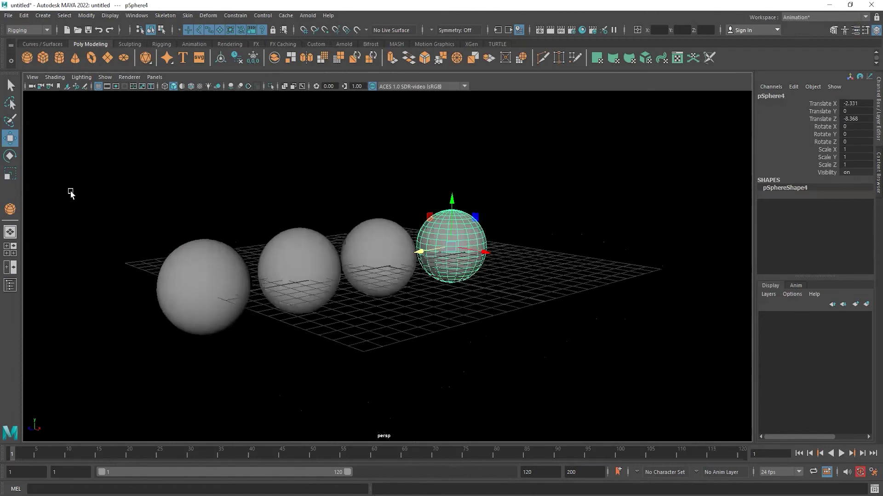
Raise all four spheres together to a Translate Y of about 2.34
drag(69, 190, 505, 322)
drag(299, 226, 309, 184)
click(114, 144)
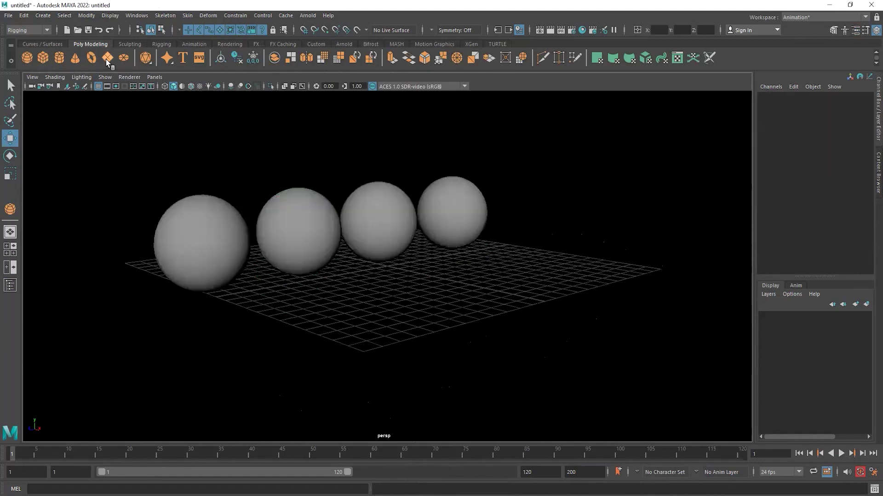
Create a polygon ground plane about 16.9 wide and 33.3 high beneath the four spheres
alt+drag(348, 208, 448, 442)
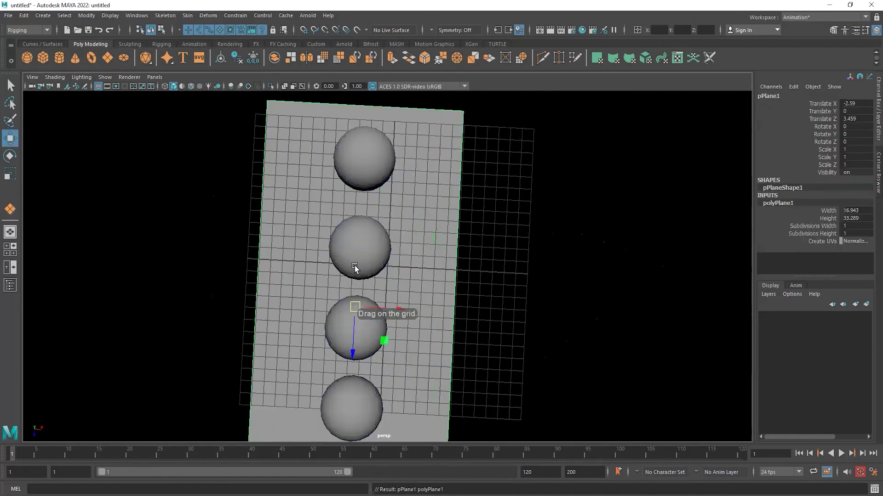
alt+drag(355, 269, 411, 278)
click(316, 152)
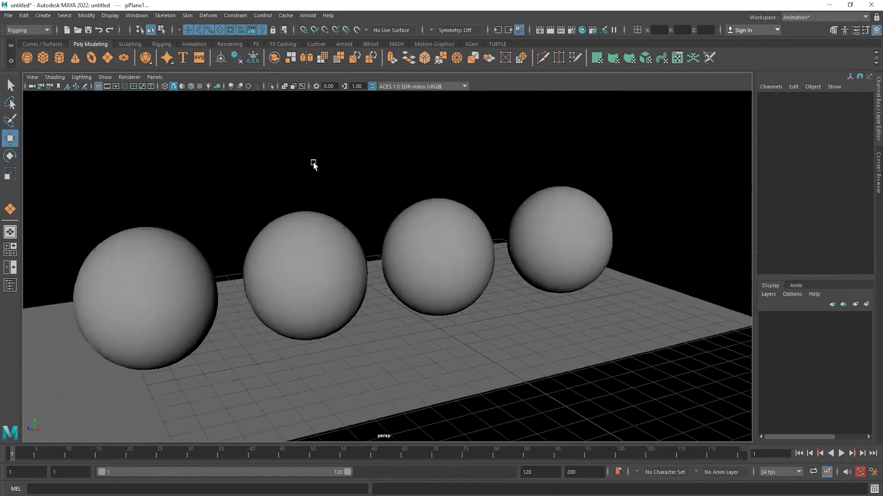
Assign a new Standard Surface material to the first sphere, nearest the camera
click(229, 44)
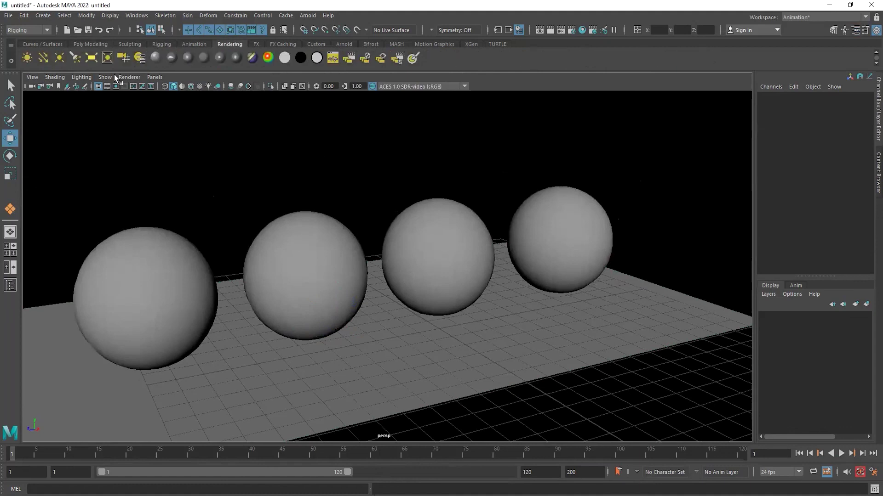
click(153, 239)
click(156, 57)
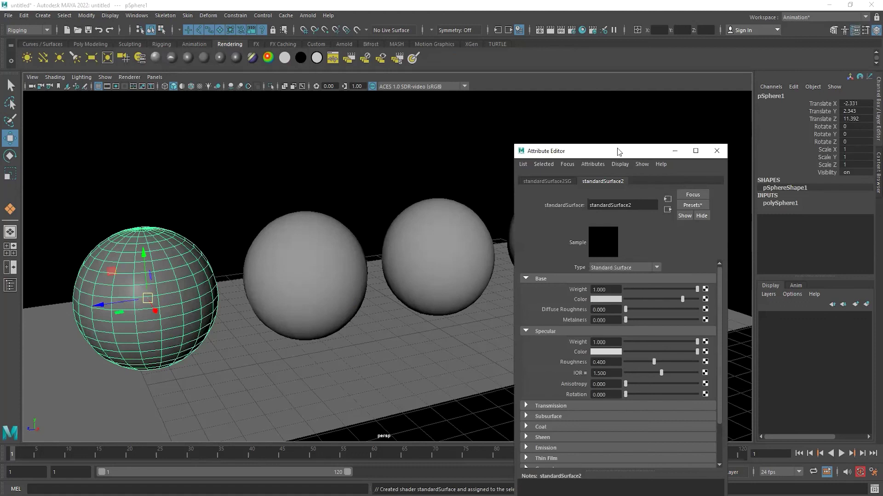
Change the first sphere's material type to Ai Standard Surface
drag(617, 148, 535, 140)
click(532, 261)
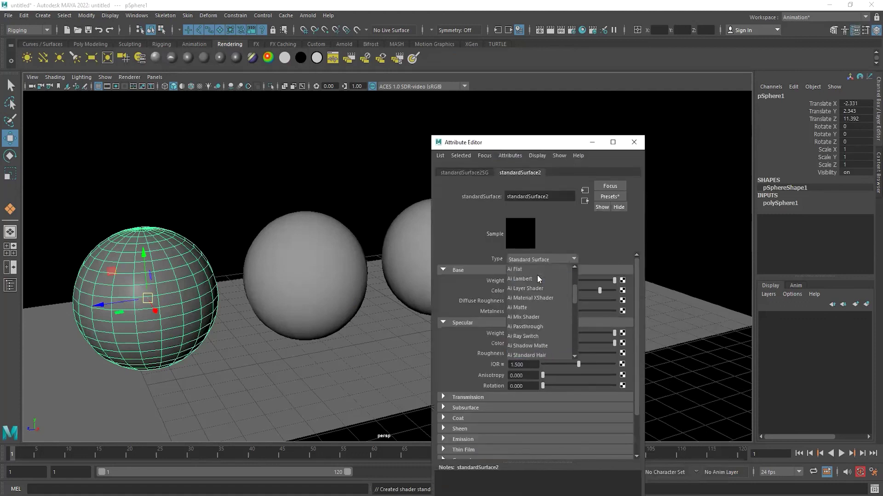
scroll(538, 271, up, 1)
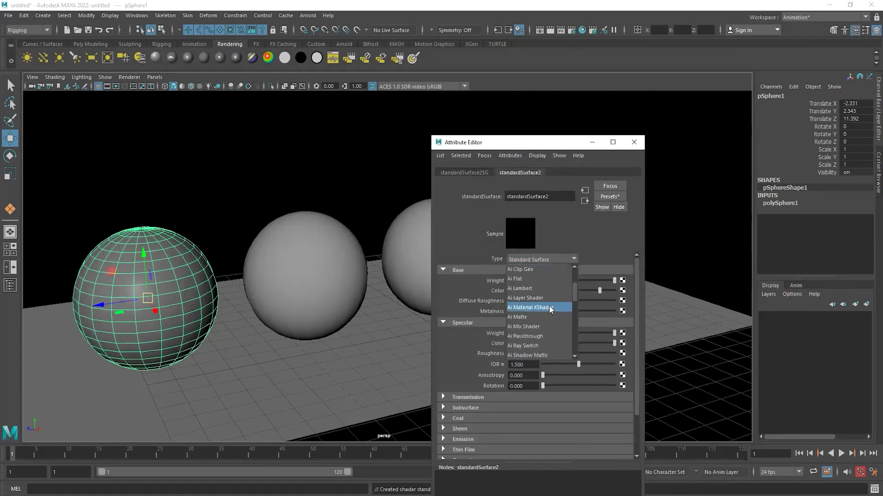
scroll(549, 308, down, 3)
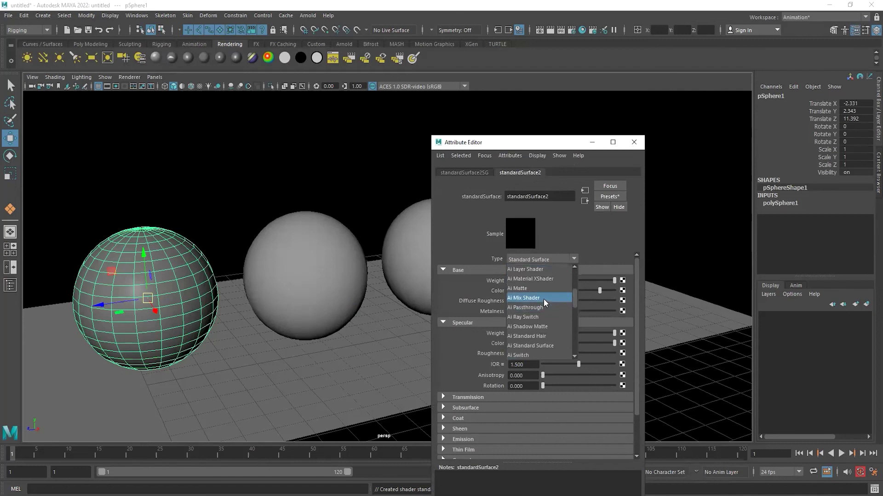
scroll(544, 298, down, 2)
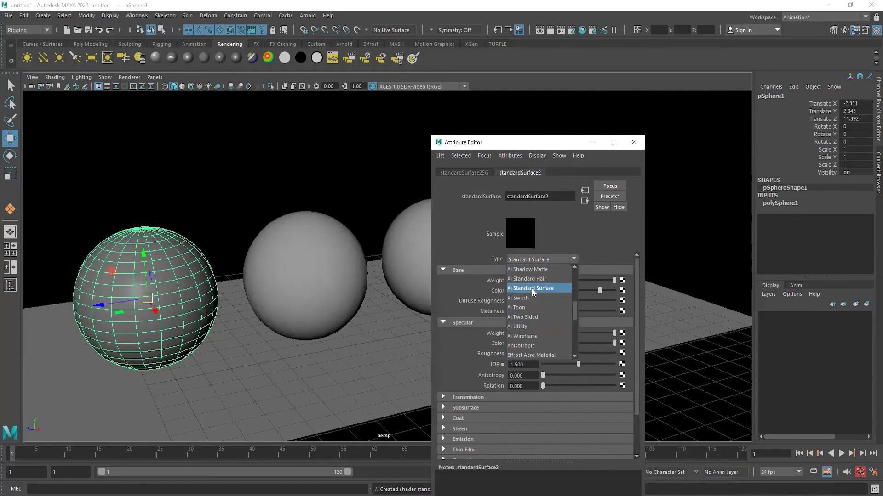
click(531, 288)
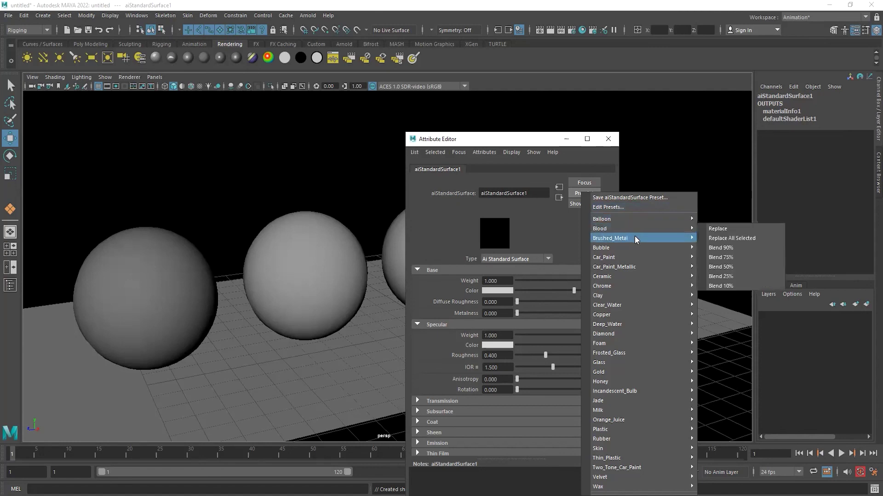
Replace the first sphere's Ai Standard Surface settings with the Car_Paint preset
mouse_move(634, 243)
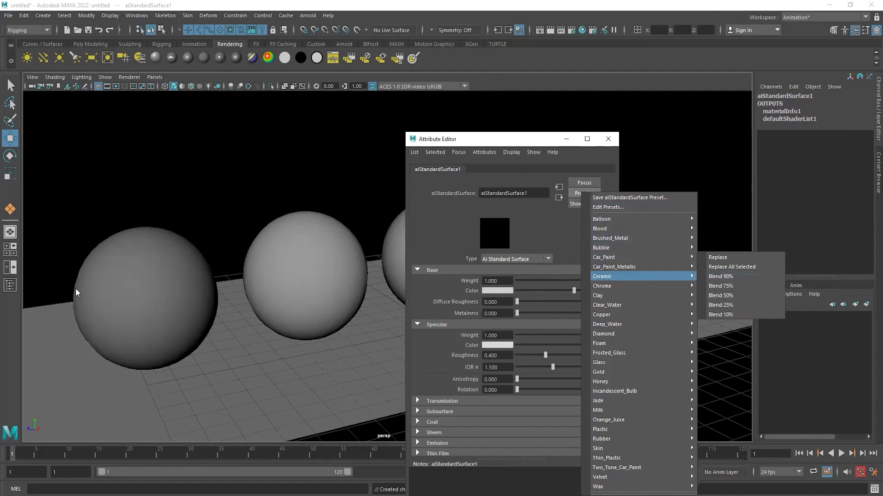
mouse_move(610, 257)
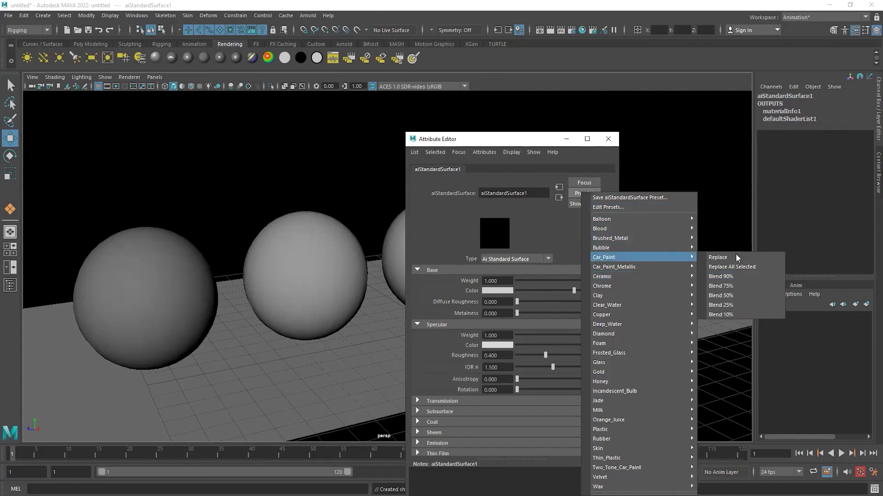
click(735, 255)
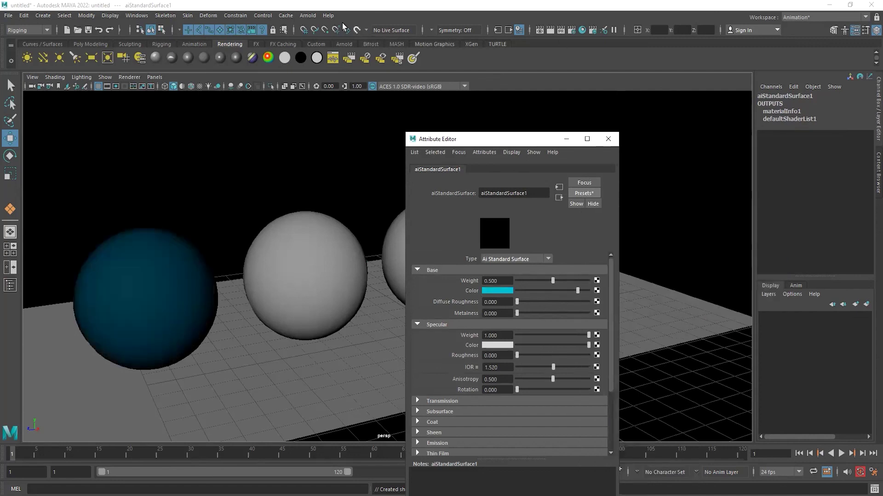
Assign a new Standard Surface material to the second sphere and replace its settings with the Ceramic preset
click(309, 256)
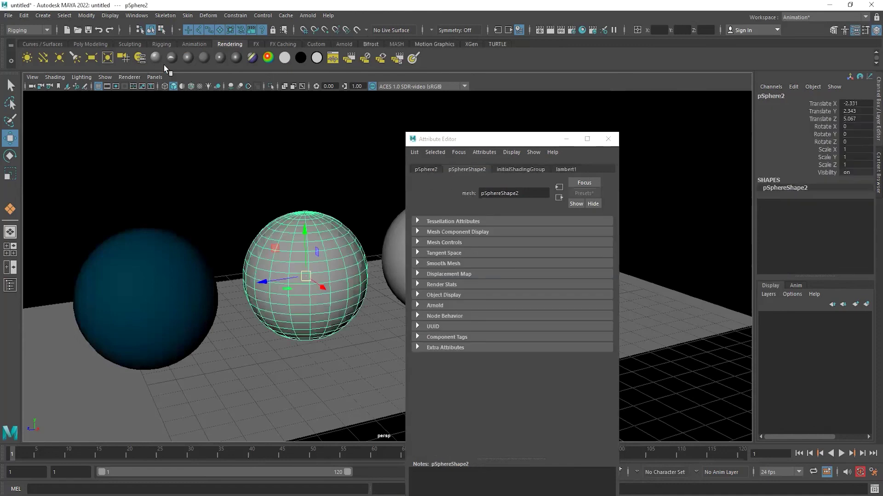
click(162, 63)
click(559, 199)
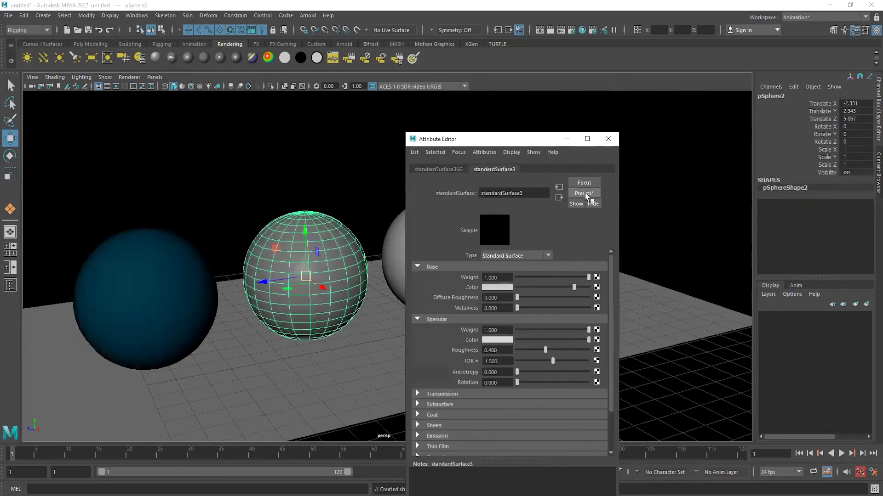
click(585, 193)
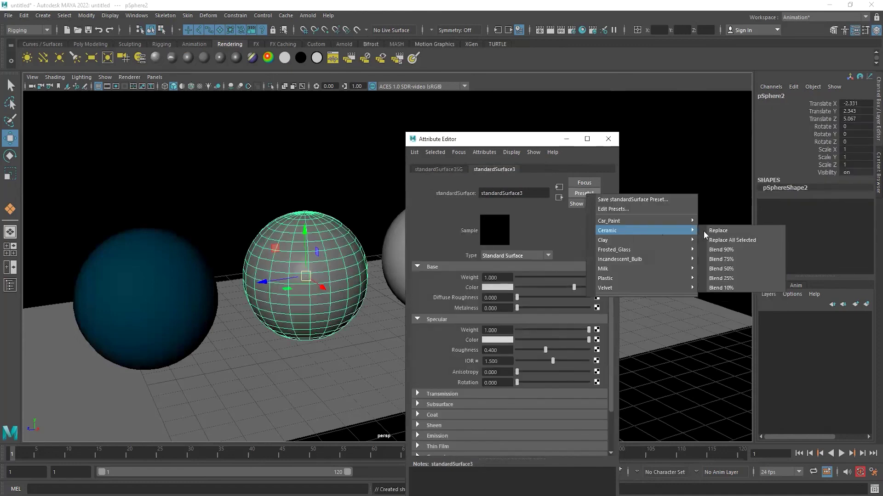
click(717, 232)
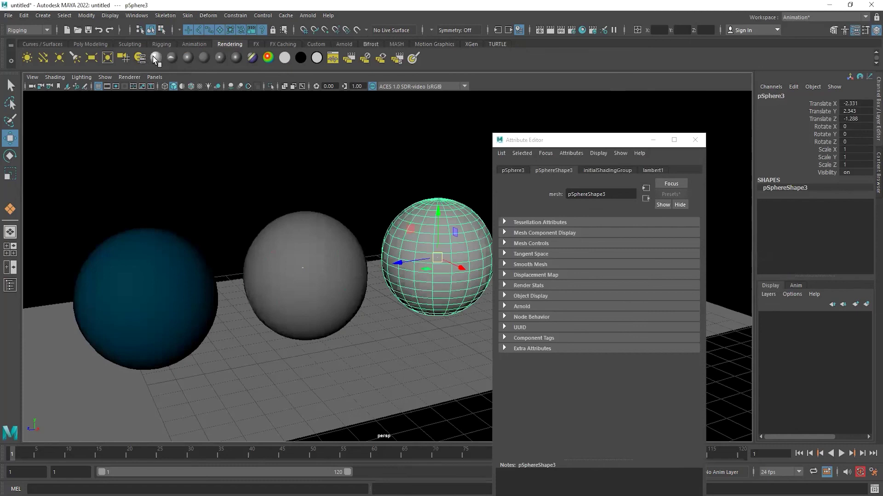
Assign a new Standard Surface material to the third sphere and change its type to Ai Standard Surface
click(155, 57)
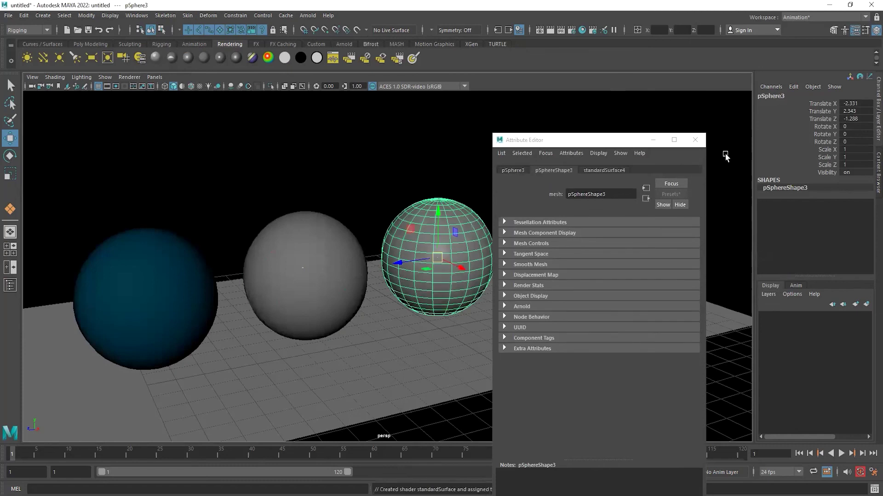
click(670, 194)
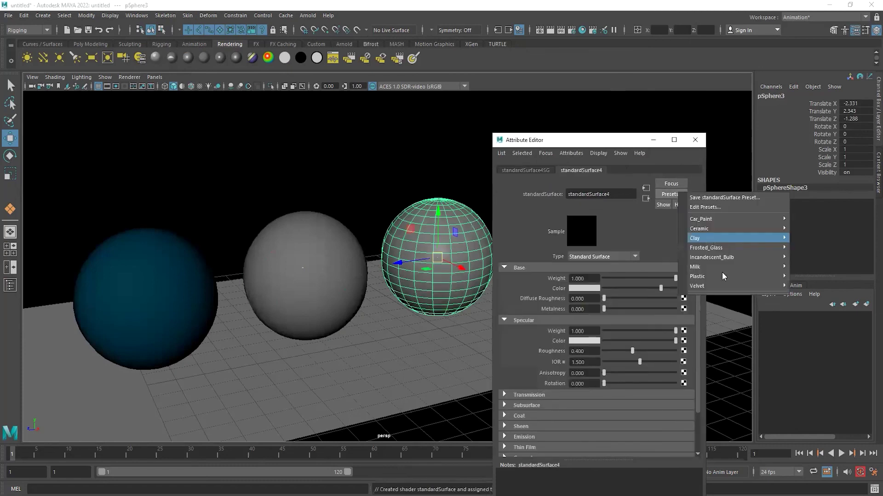
mouse_move(721, 228)
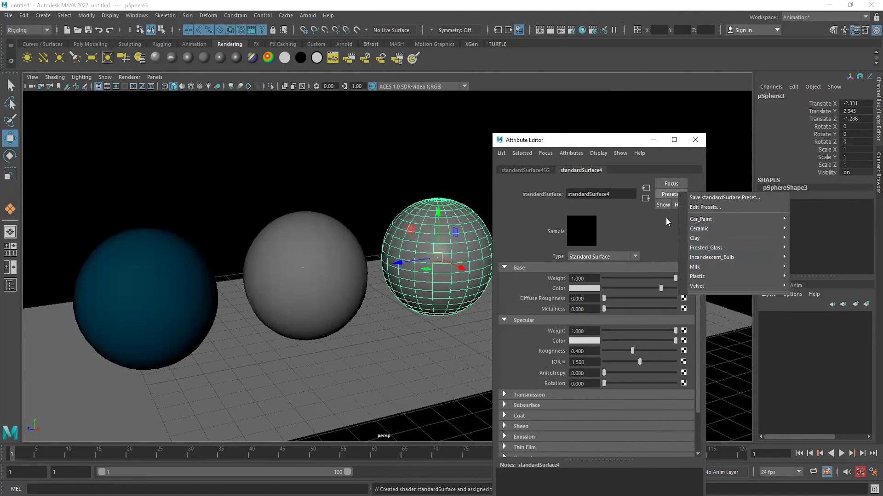
click(650, 229)
click(611, 256)
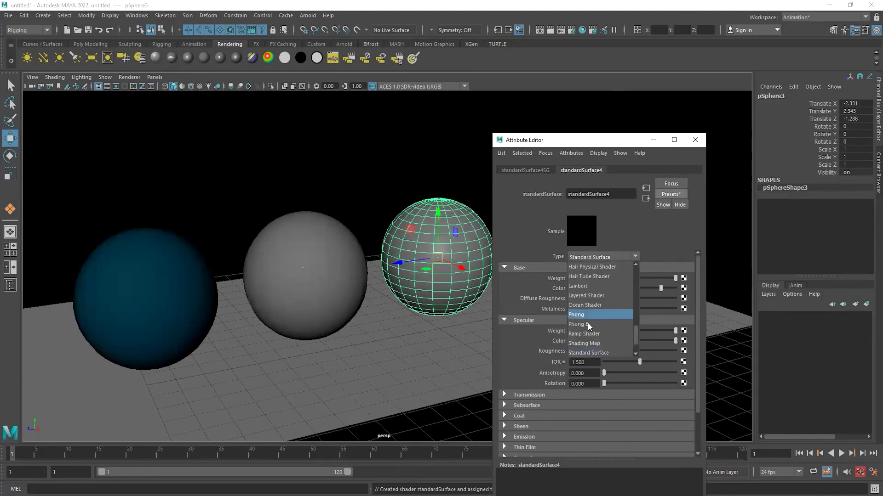
scroll(598, 324, down, 2)
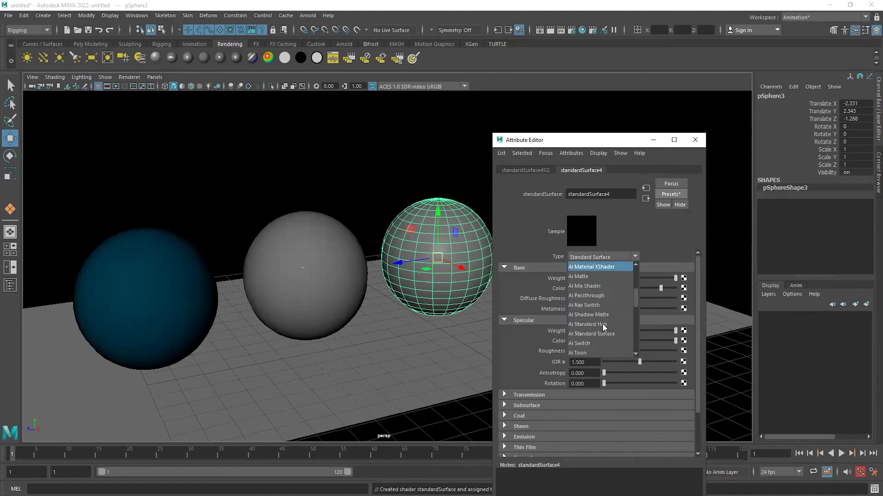
click(592, 332)
Replace the third sphere's material settings with the Glass preset
click(660, 195)
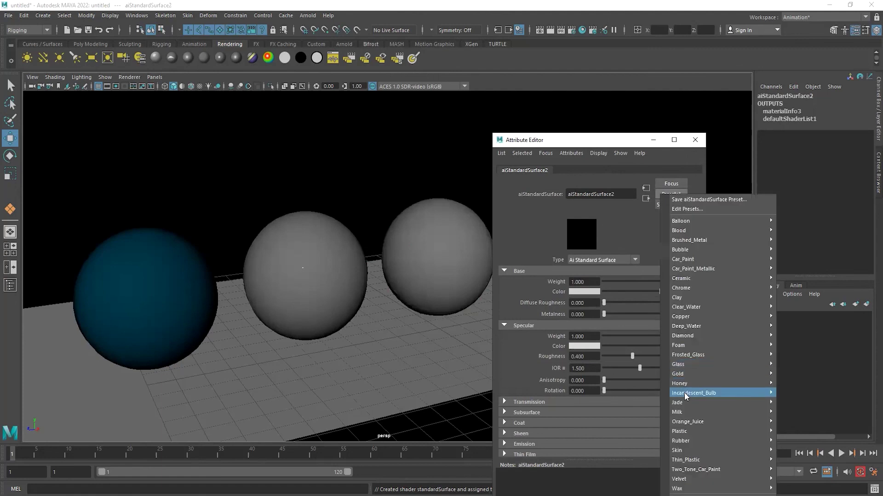
mouse_move(681, 364)
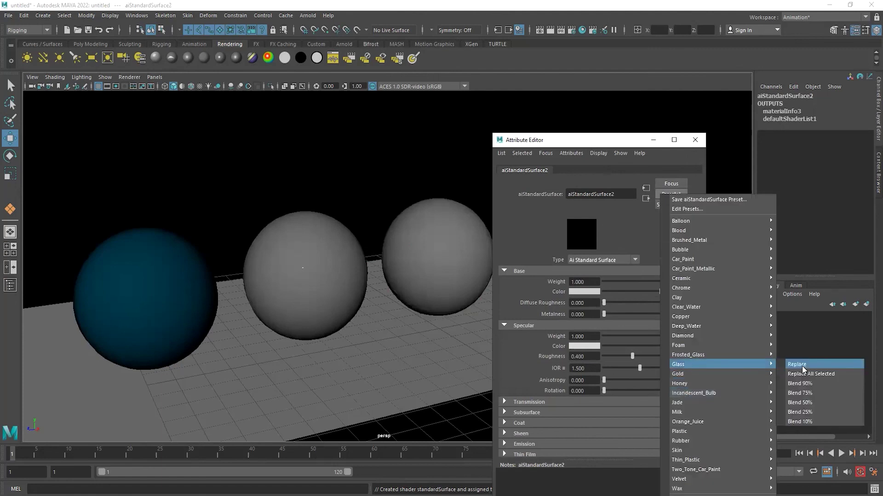
click(802, 366)
Assign a new Standard Surface material to the fourth, farthest sphere and change its type to Ai Standard Surface
drag(559, 136, 201, 165)
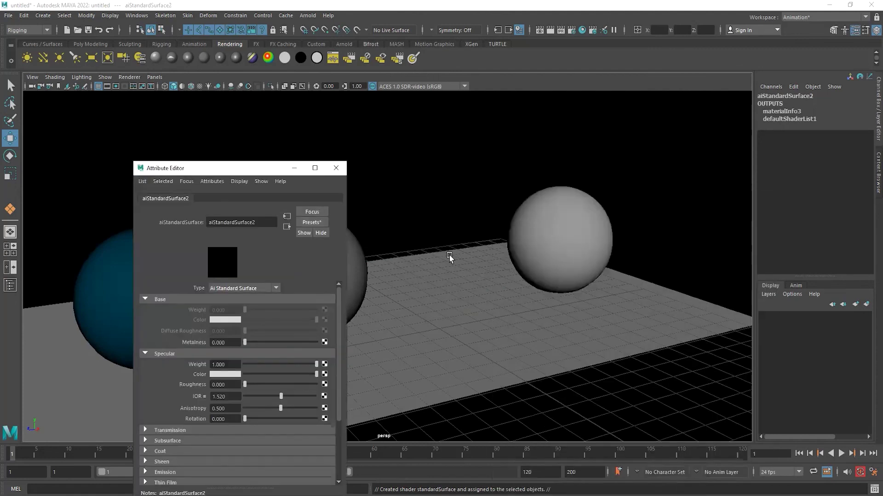
click(561, 241)
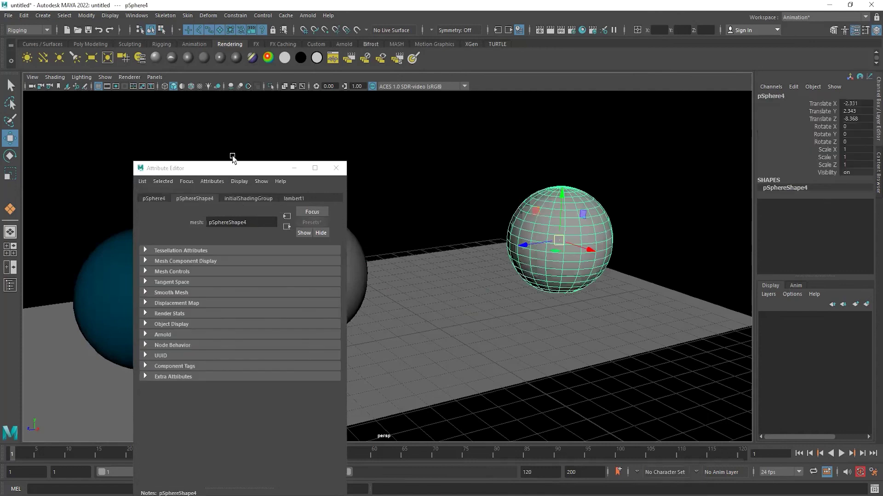
click(160, 57)
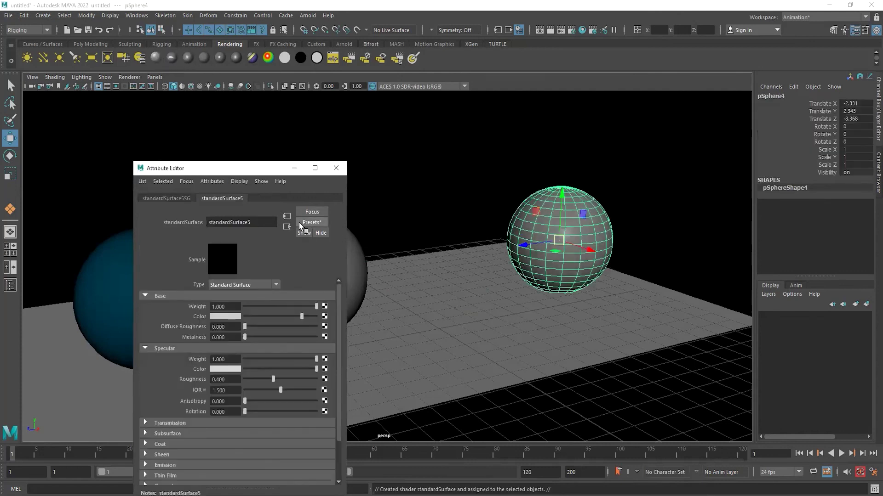
click(246, 285)
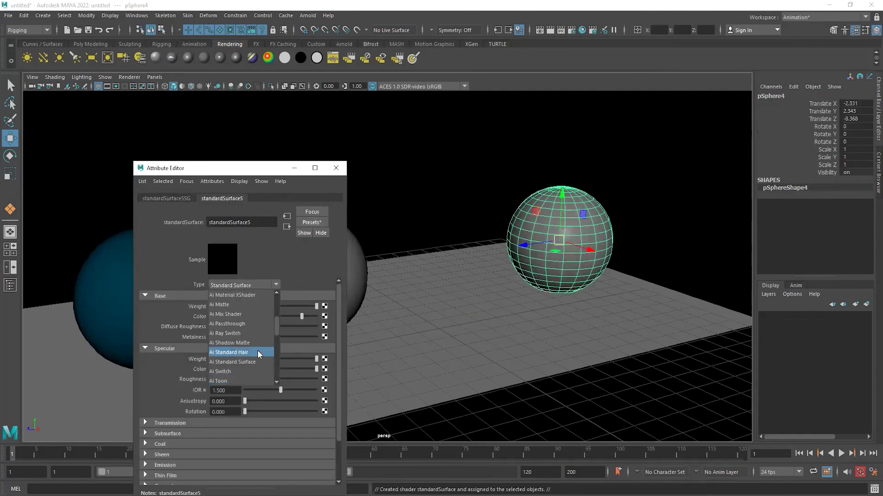
click(256, 363)
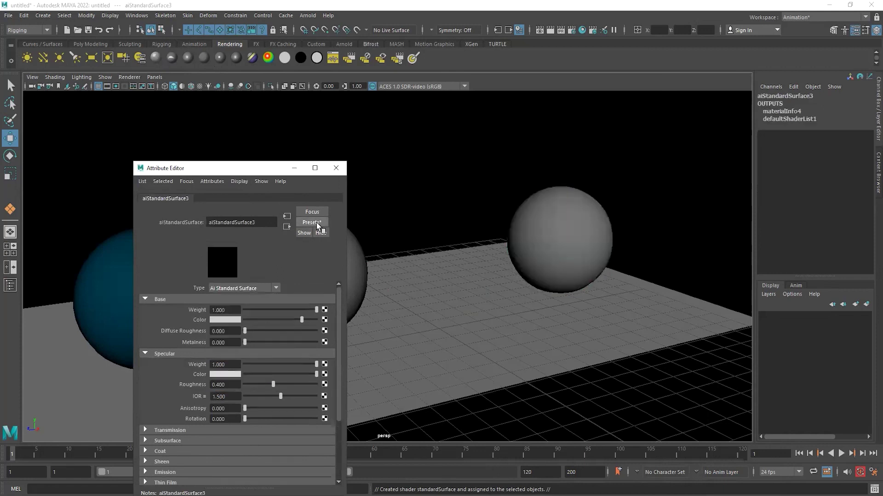
Replace the fourth sphere's material settings with the Honey preset
click(316, 223)
mouse_move(340, 459)
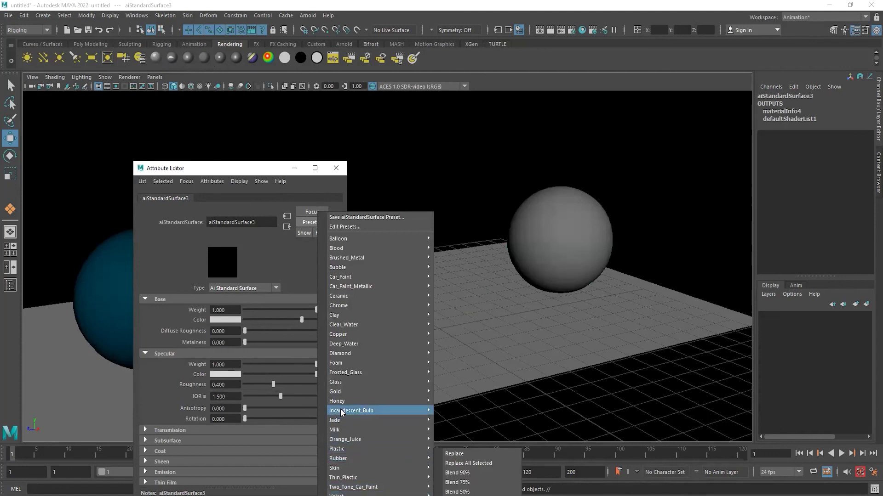
mouse_move(340, 404)
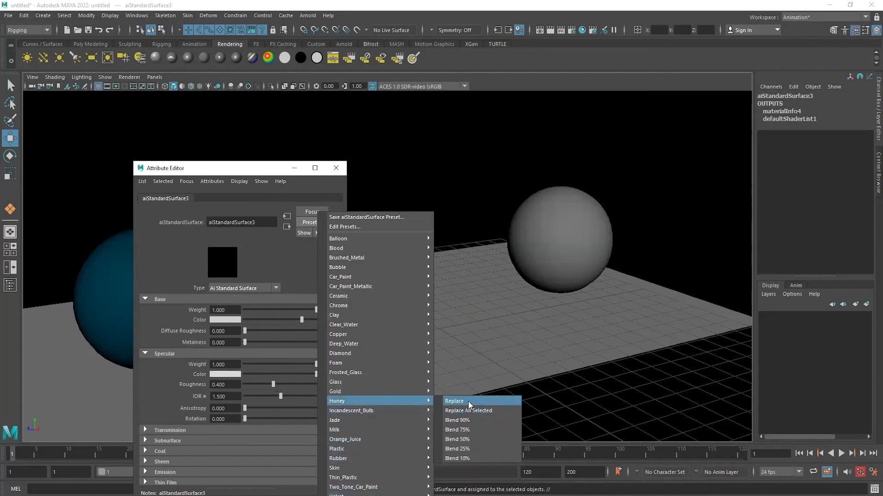
click(468, 404)
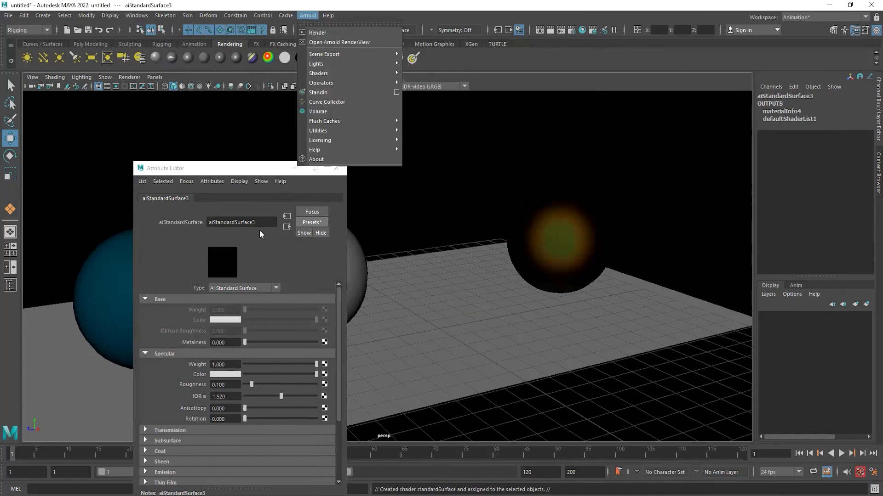
Create a RaySwitch shader as the legacy environment background in the Arnold render settings
click(572, 31)
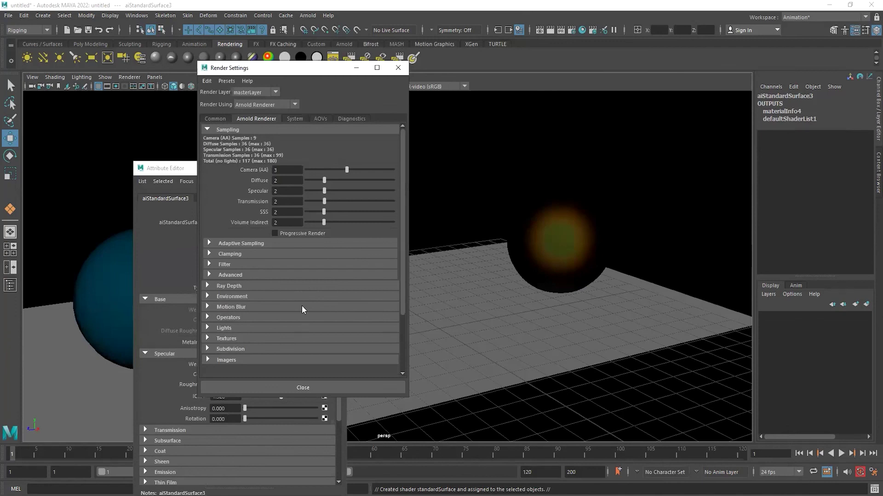
click(248, 297)
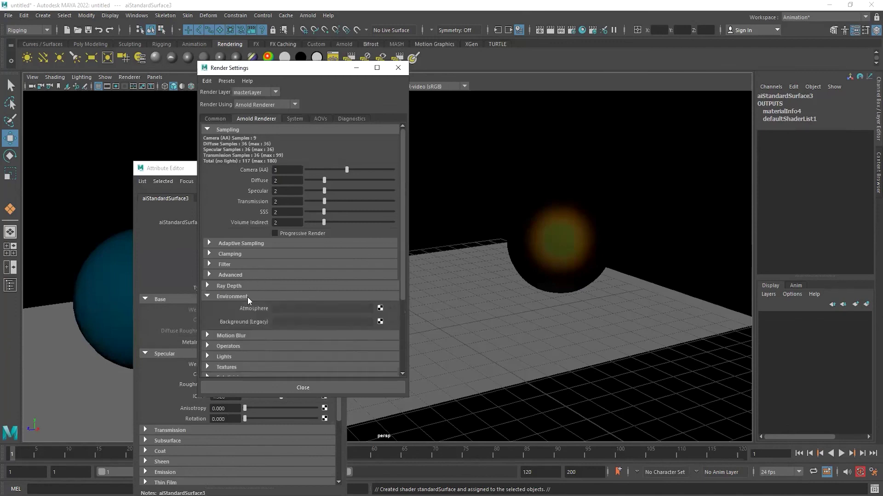
click(379, 322)
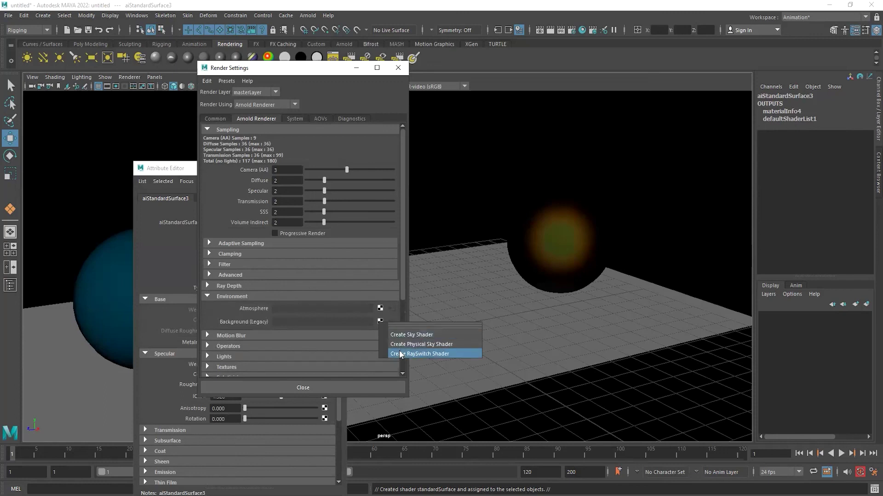
click(415, 354)
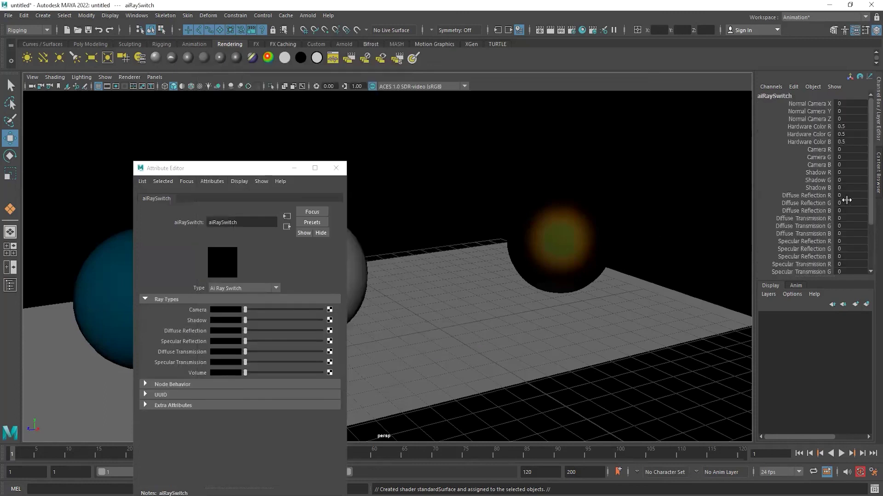
click(397, 68)
click(336, 168)
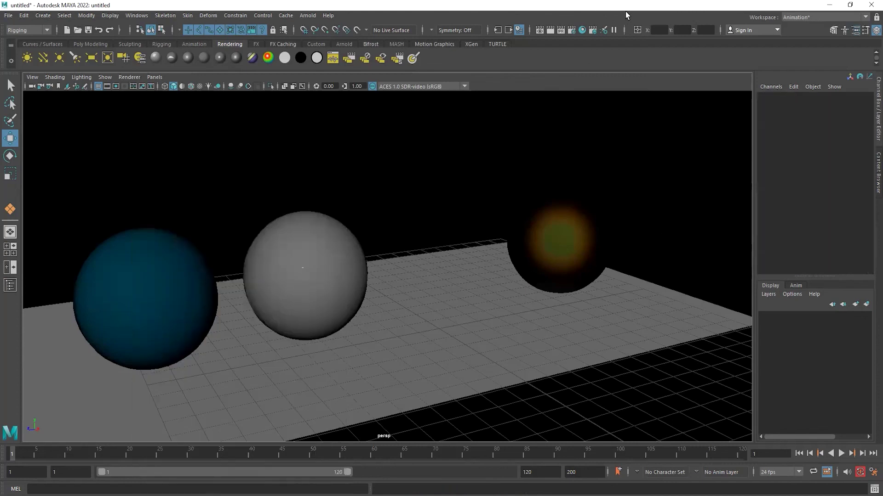
Inspect the RaySwitch background shader's attributes and delete it from the render settings' legacy background
click(571, 30)
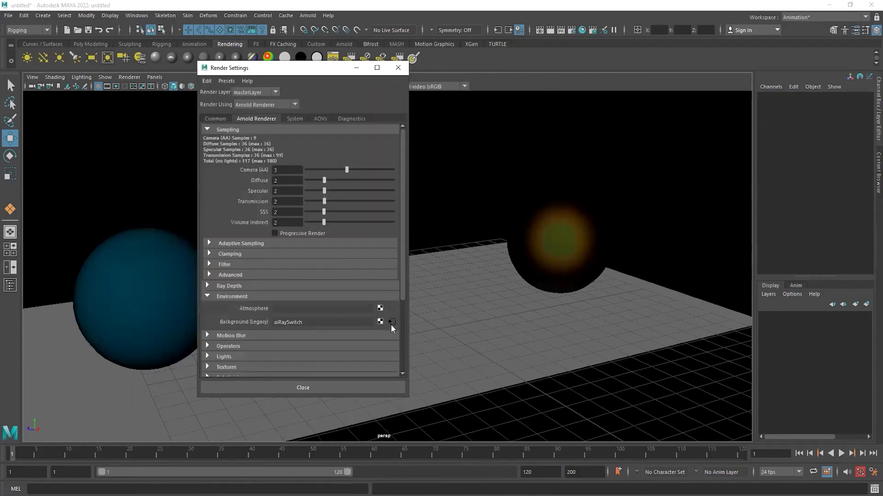
click(392, 322)
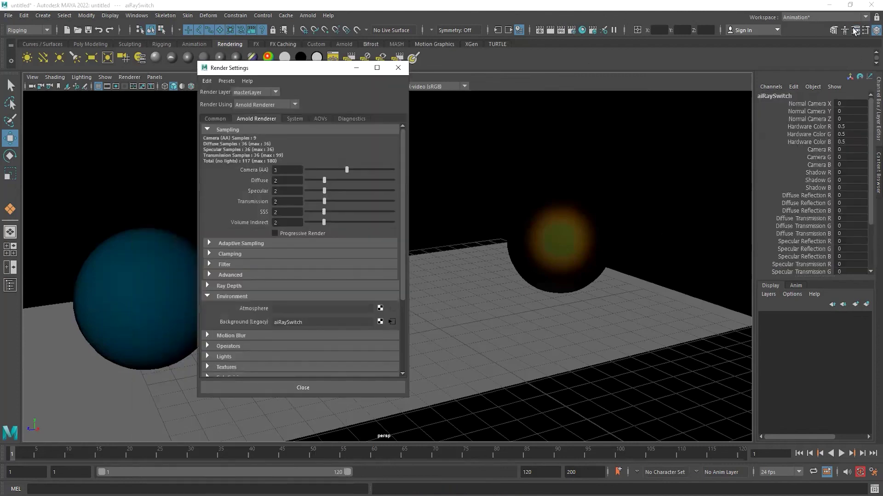
key(ctrl+a)
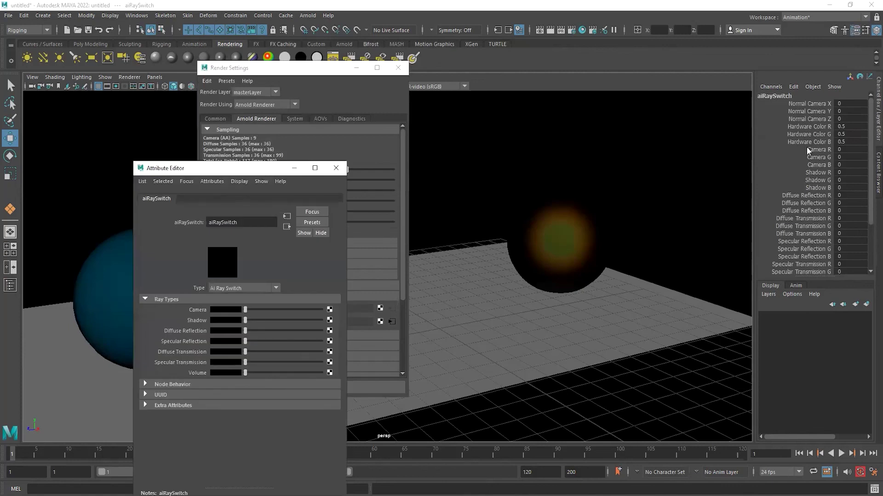
drag(807, 147, 722, 147)
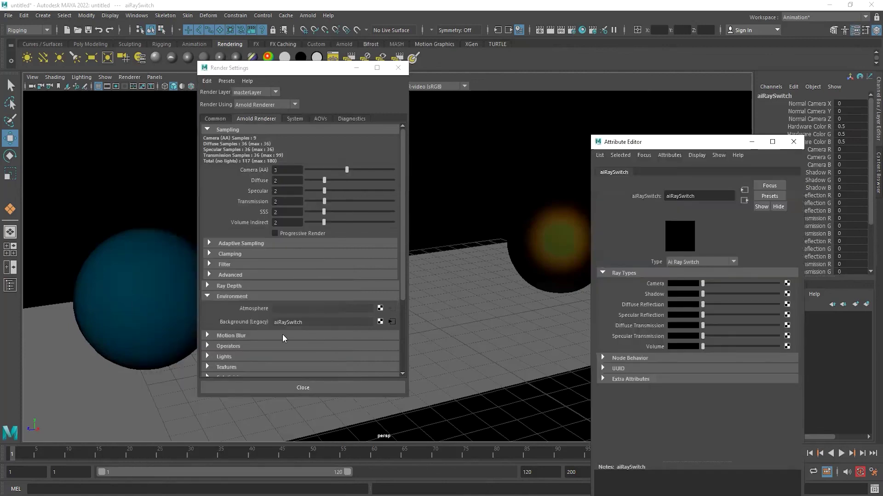
right_click(381, 323)
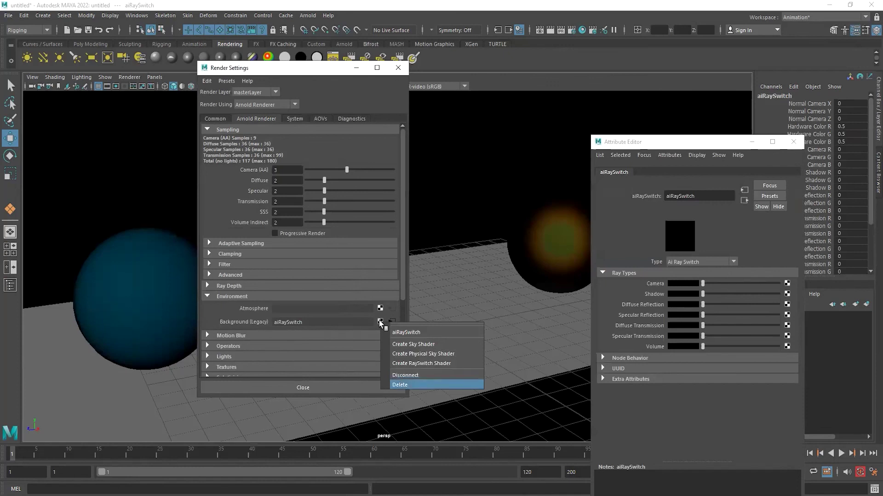
click(399, 385)
Create a Physical Sky shader as the legacy environment background and raise its intensity to about 4.2
right_click(381, 322)
click(419, 346)
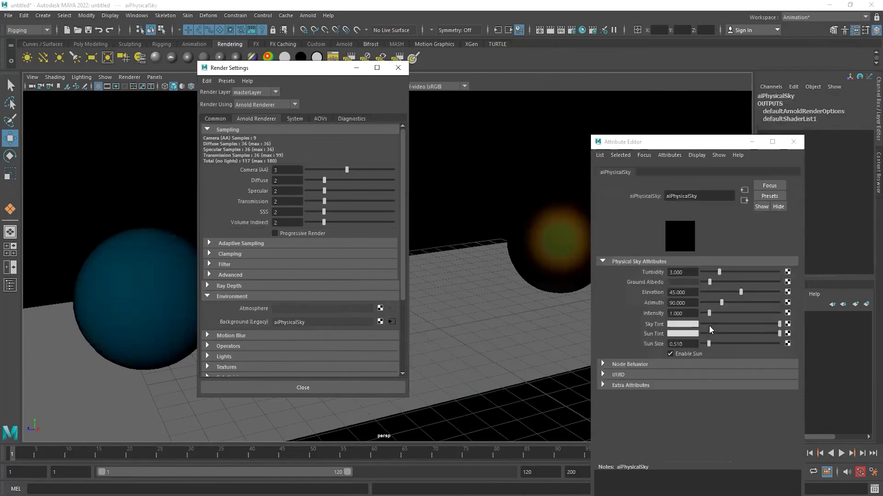
drag(723, 314, 733, 314)
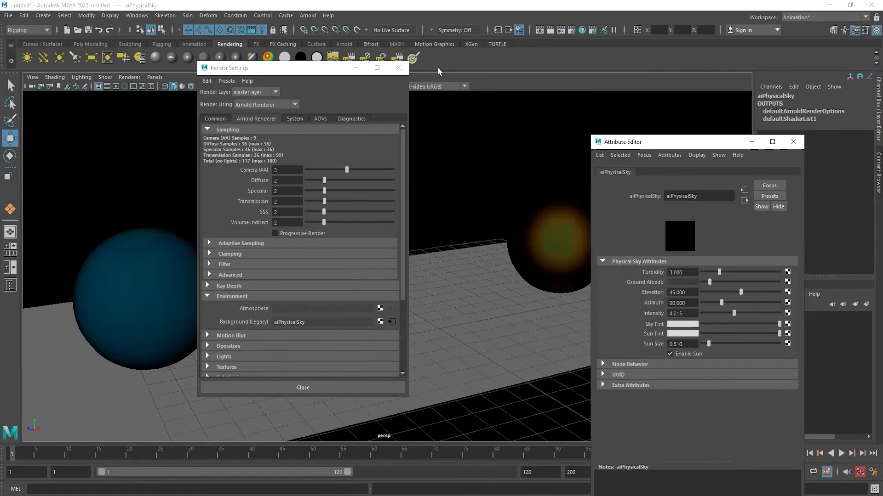
Render the perspective camera view with Arnold to check the four spheres under the Physical Sky
click(539, 30)
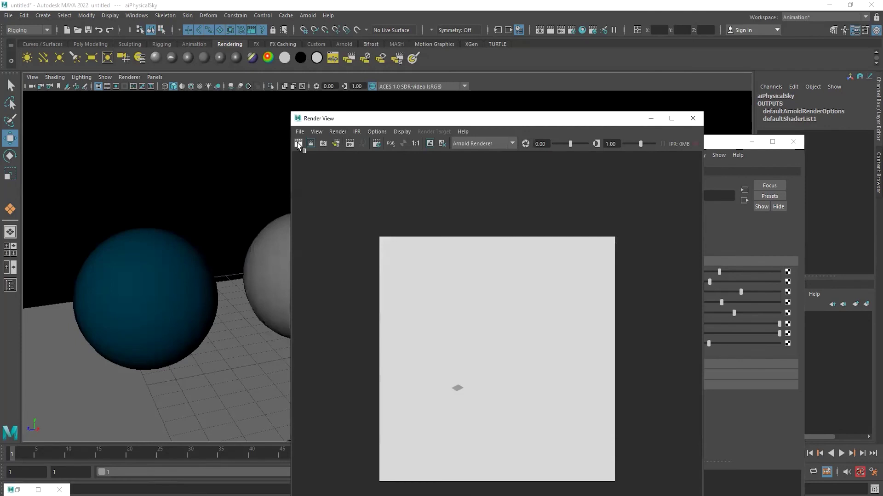
right_click(298, 144)
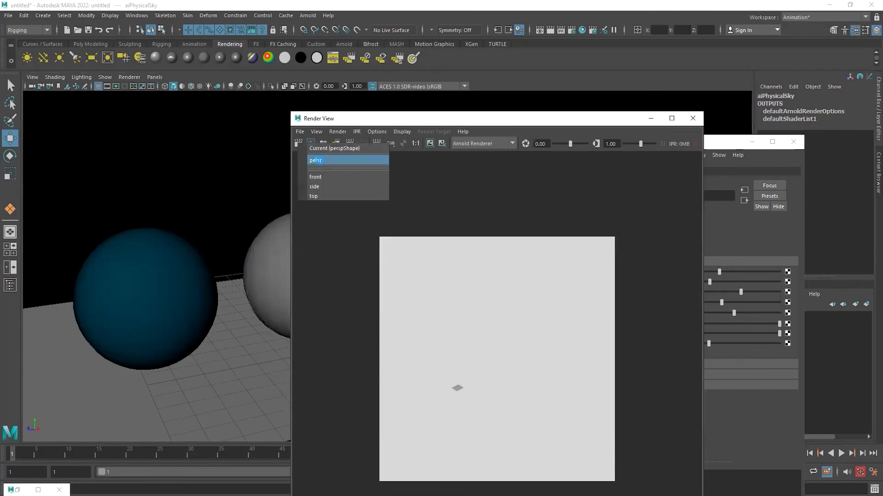
click(315, 160)
scroll(505, 354, up, 3)
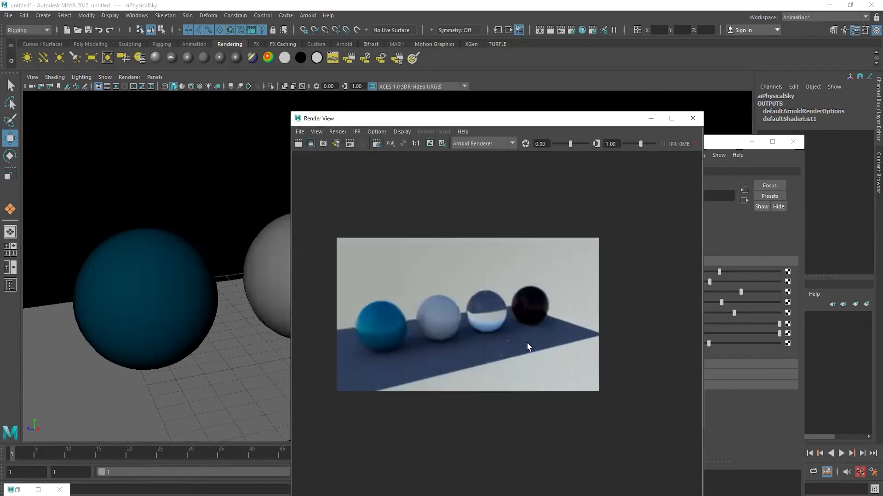
click(378, 132)
click(486, 178)
right_click(301, 145)
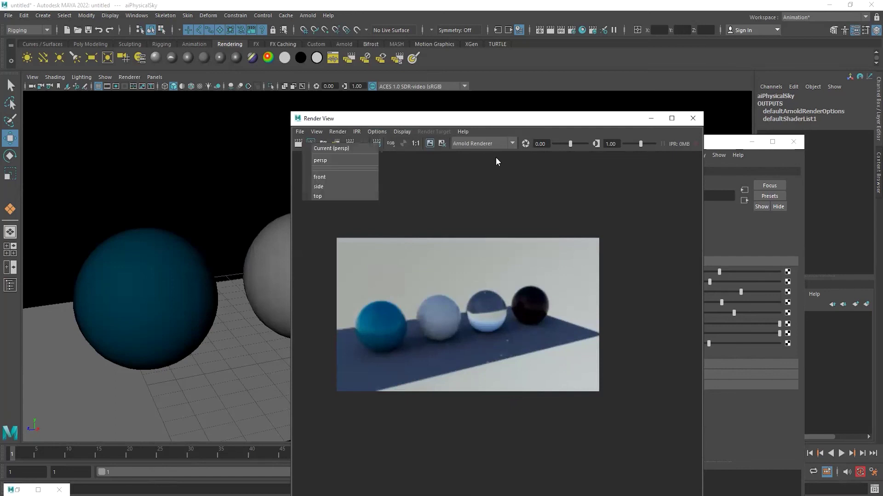
Set the render image size preset to HD_720 in the common render settings and close the settings
click(376, 144)
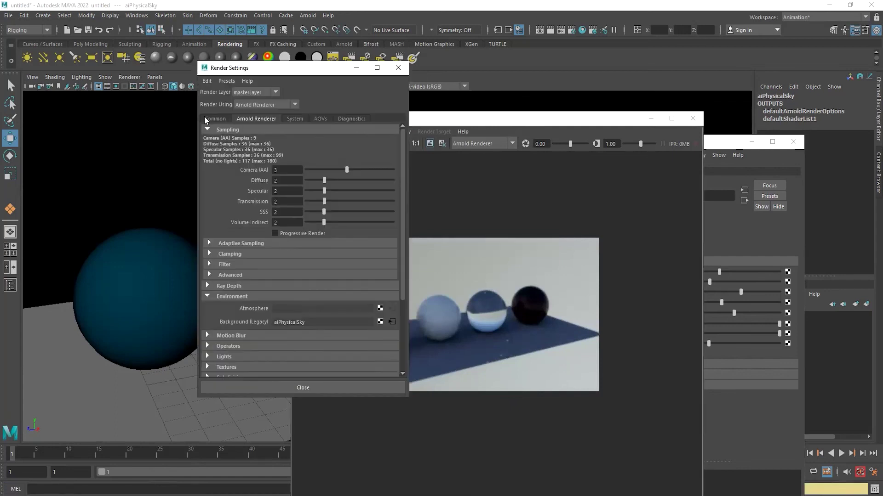
click(212, 118)
scroll(362, 301, down, 5)
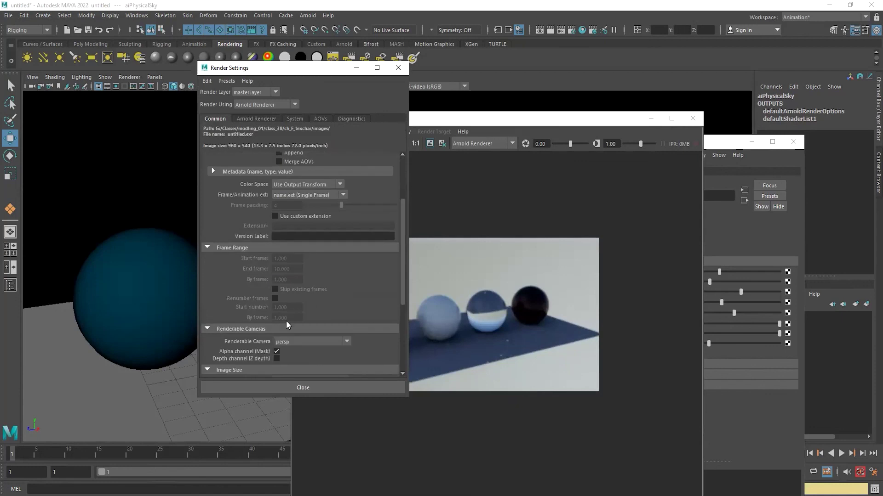
click(295, 295)
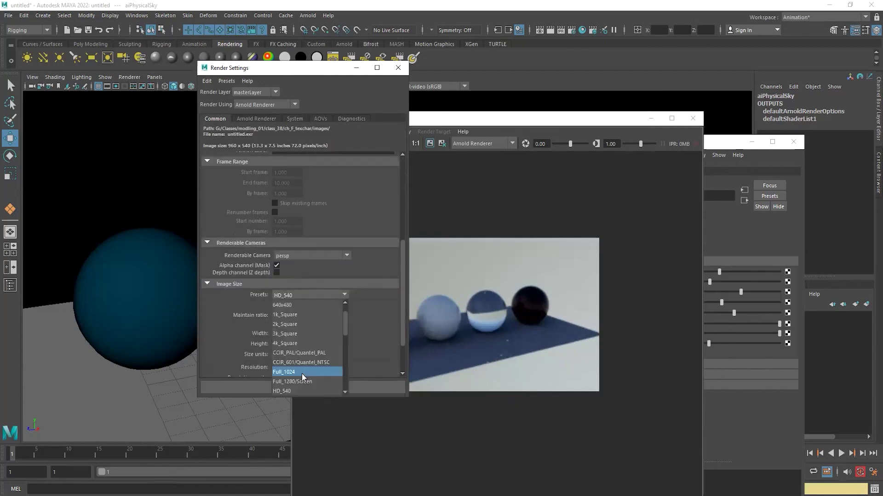
scroll(296, 345, down, 3)
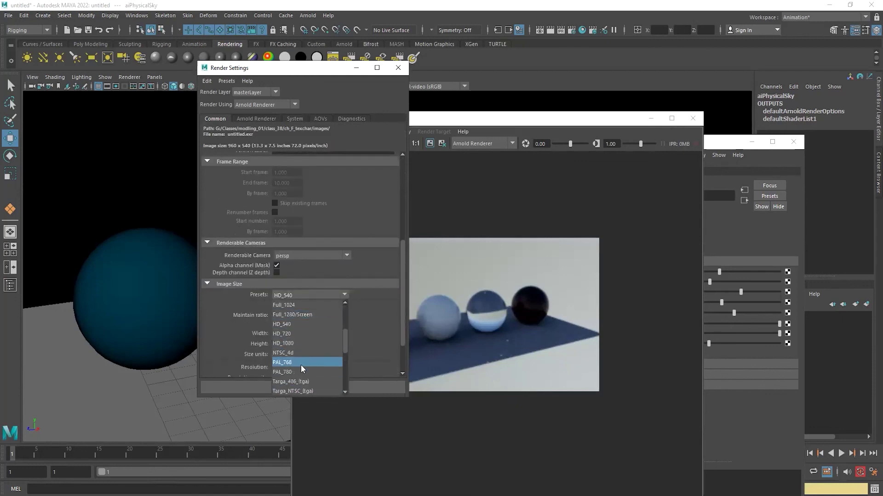
click(296, 333)
click(396, 65)
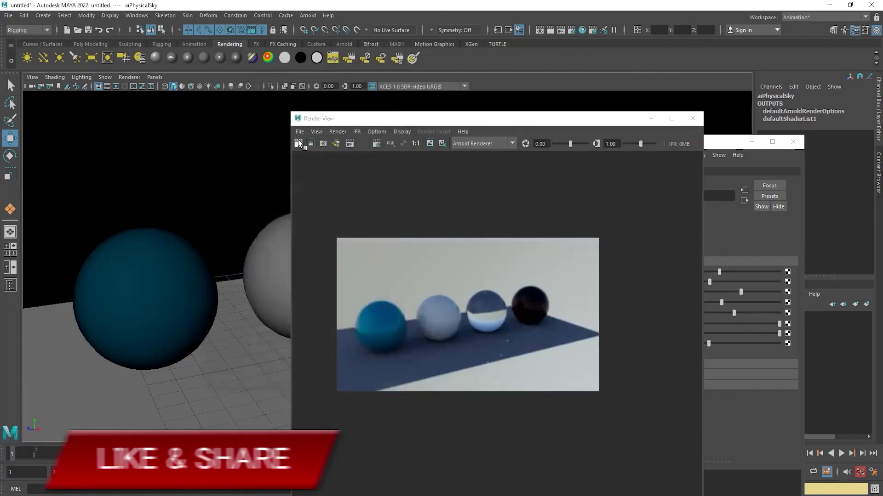